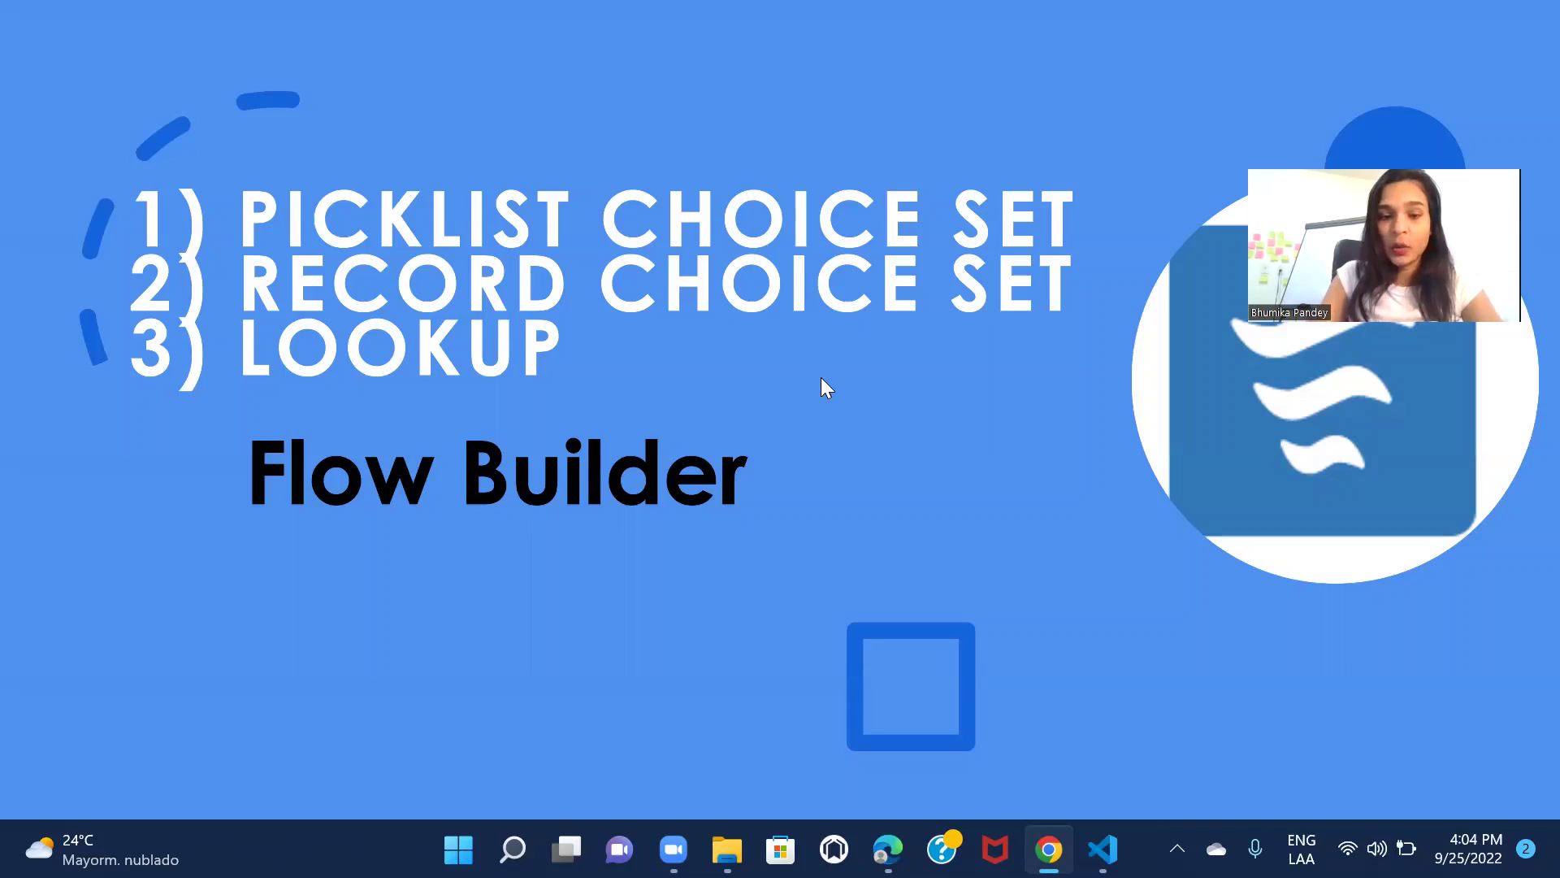
# Switch to the Salesforce browser window, start a new flow from the Flows page, and close the old Flow Builder tab
pyautogui.click(887, 848)
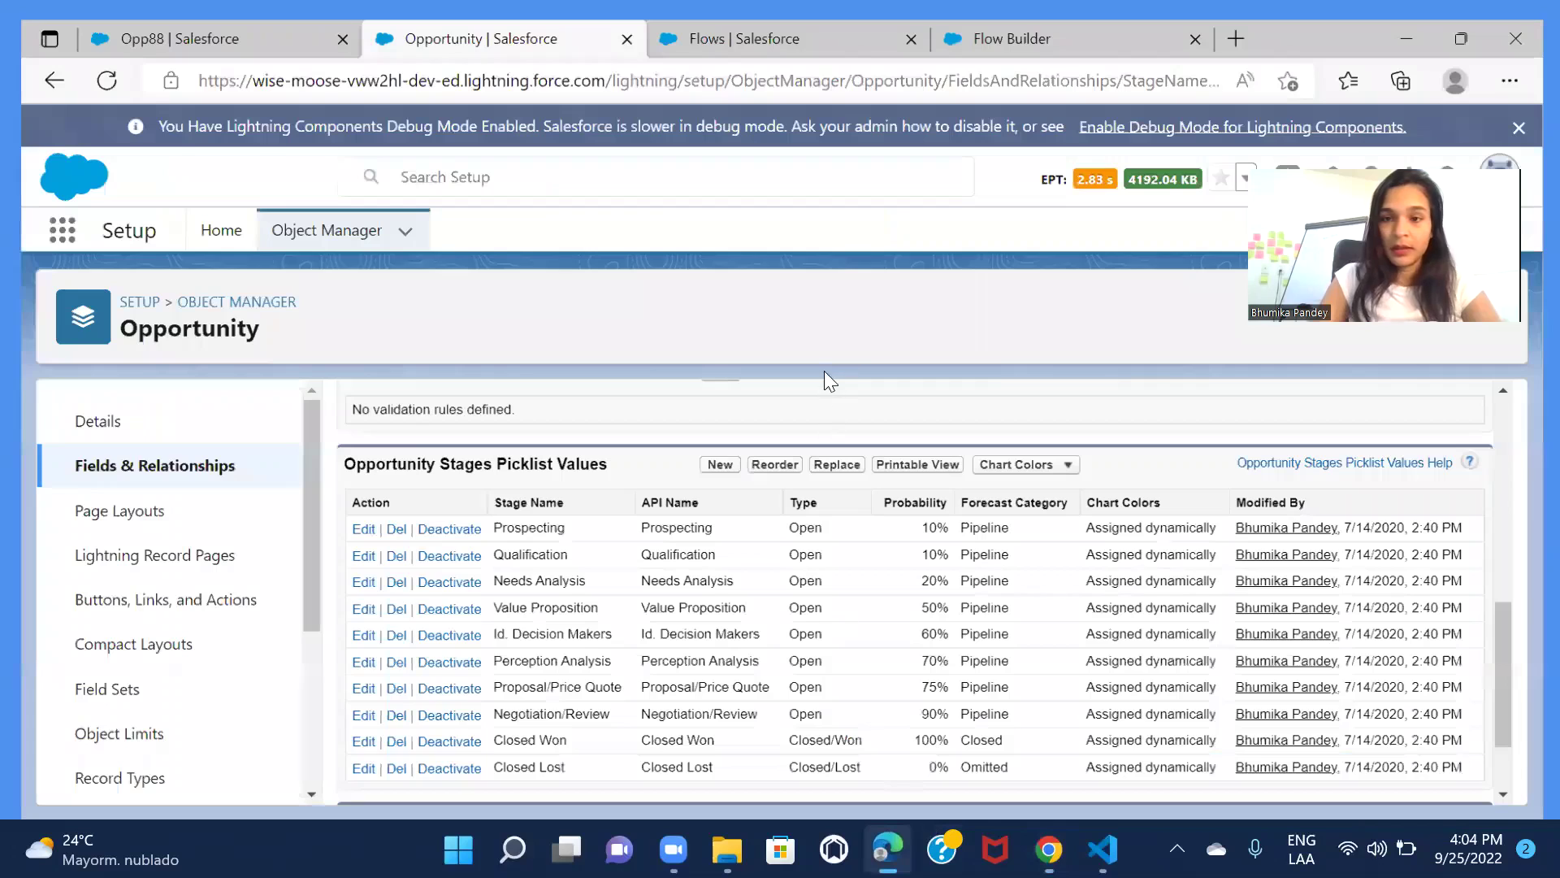
pyautogui.press('super+Up')
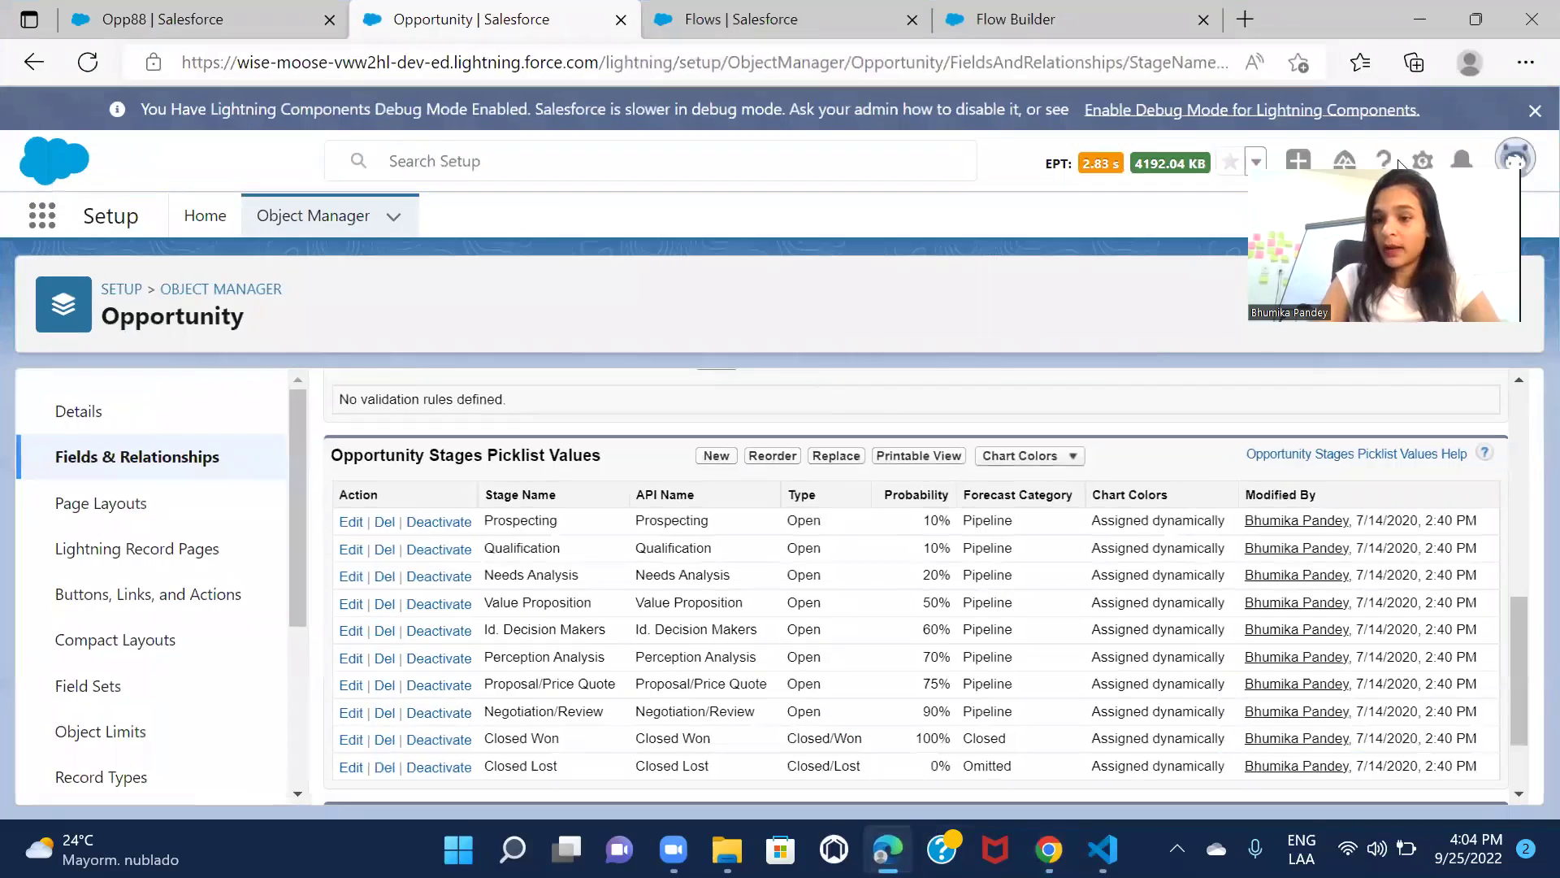
pyautogui.scroll(5, 917, 585)
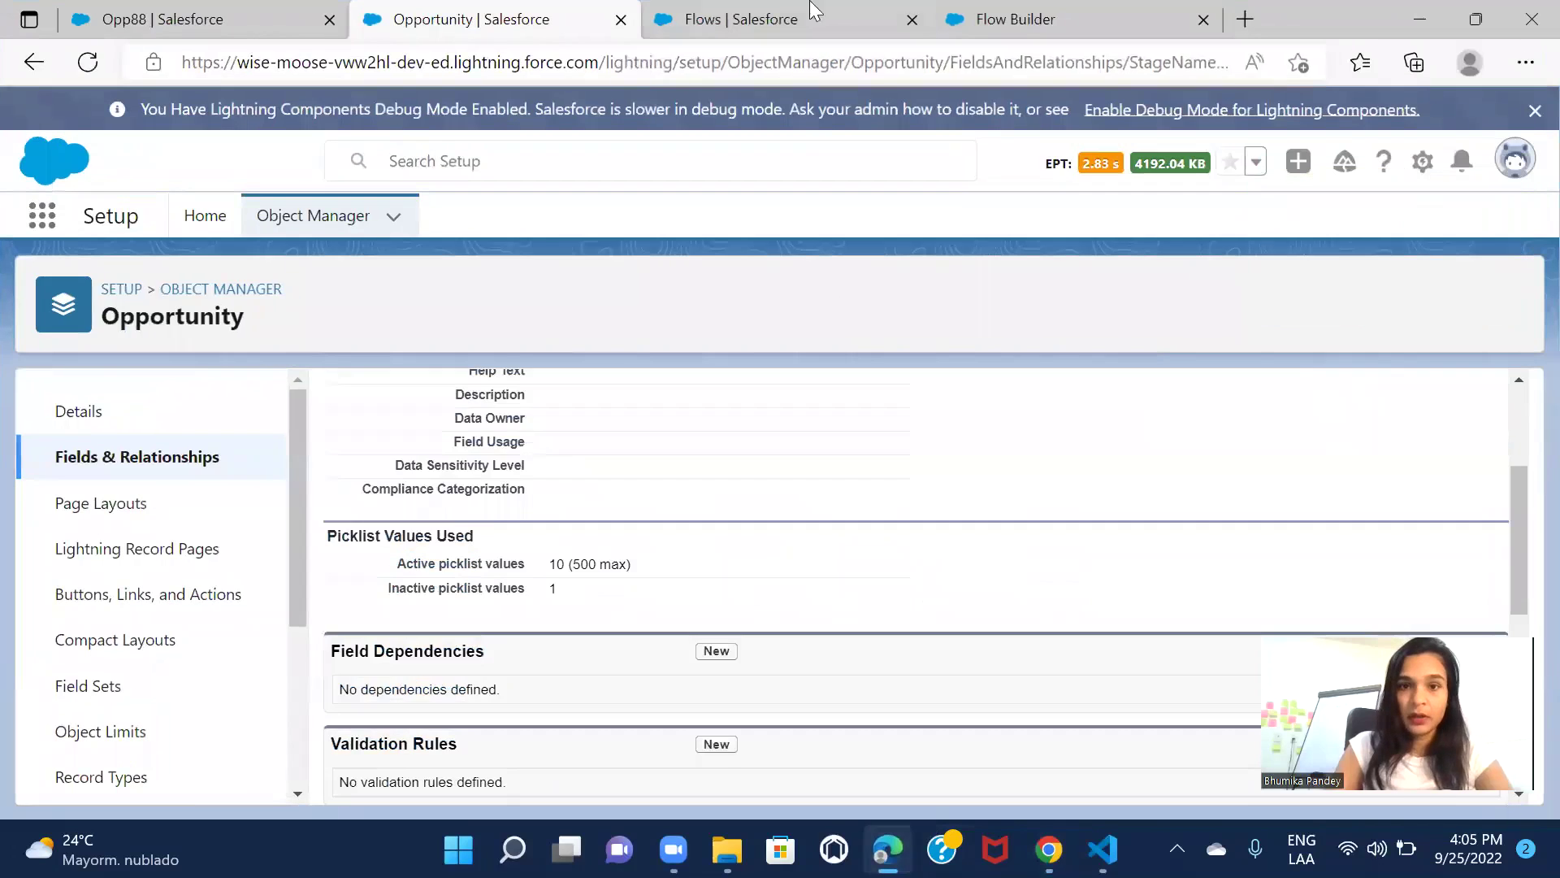
pyautogui.click(813, 11)
pyautogui.click(1454, 291)
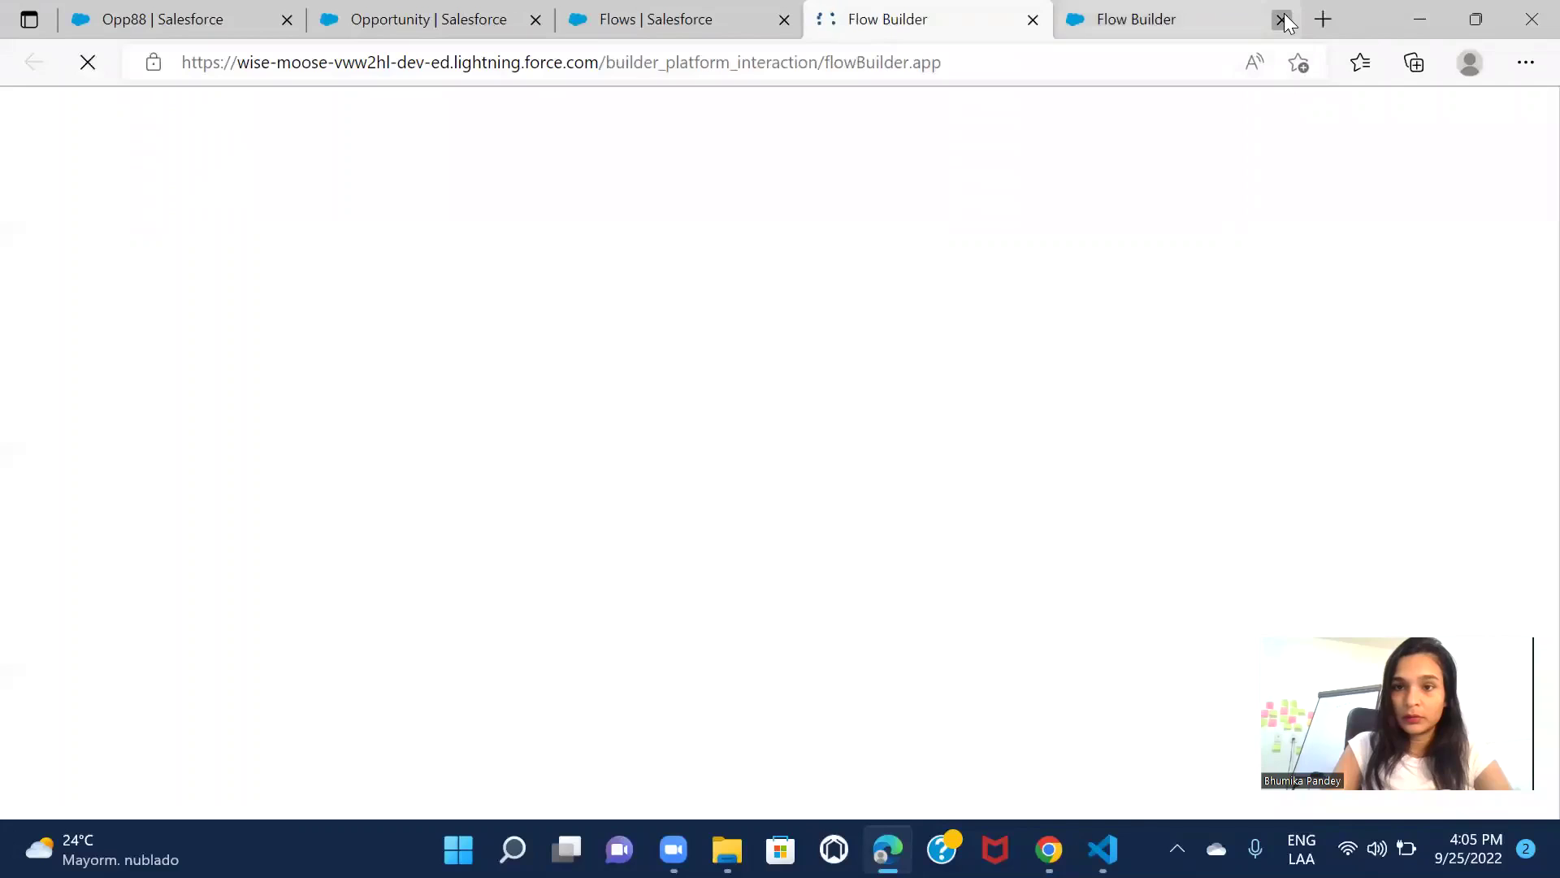
pyautogui.click(1282, 20)
# Create a Screen Flow and switch the canvas layout to Free-Form
pyautogui.click(897, 195)
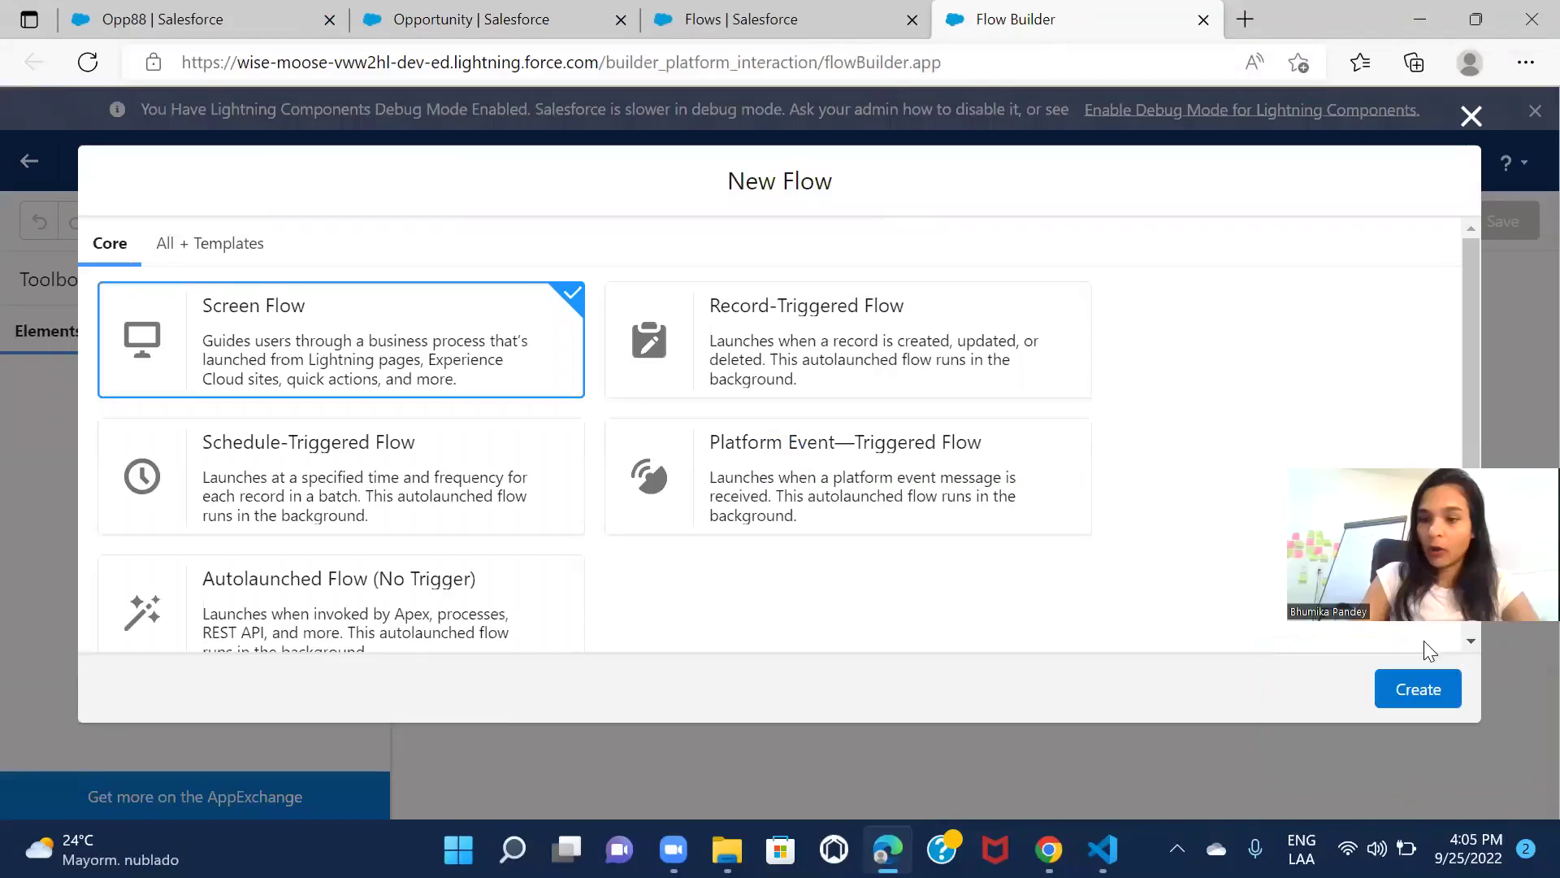
pyautogui.press('Return')
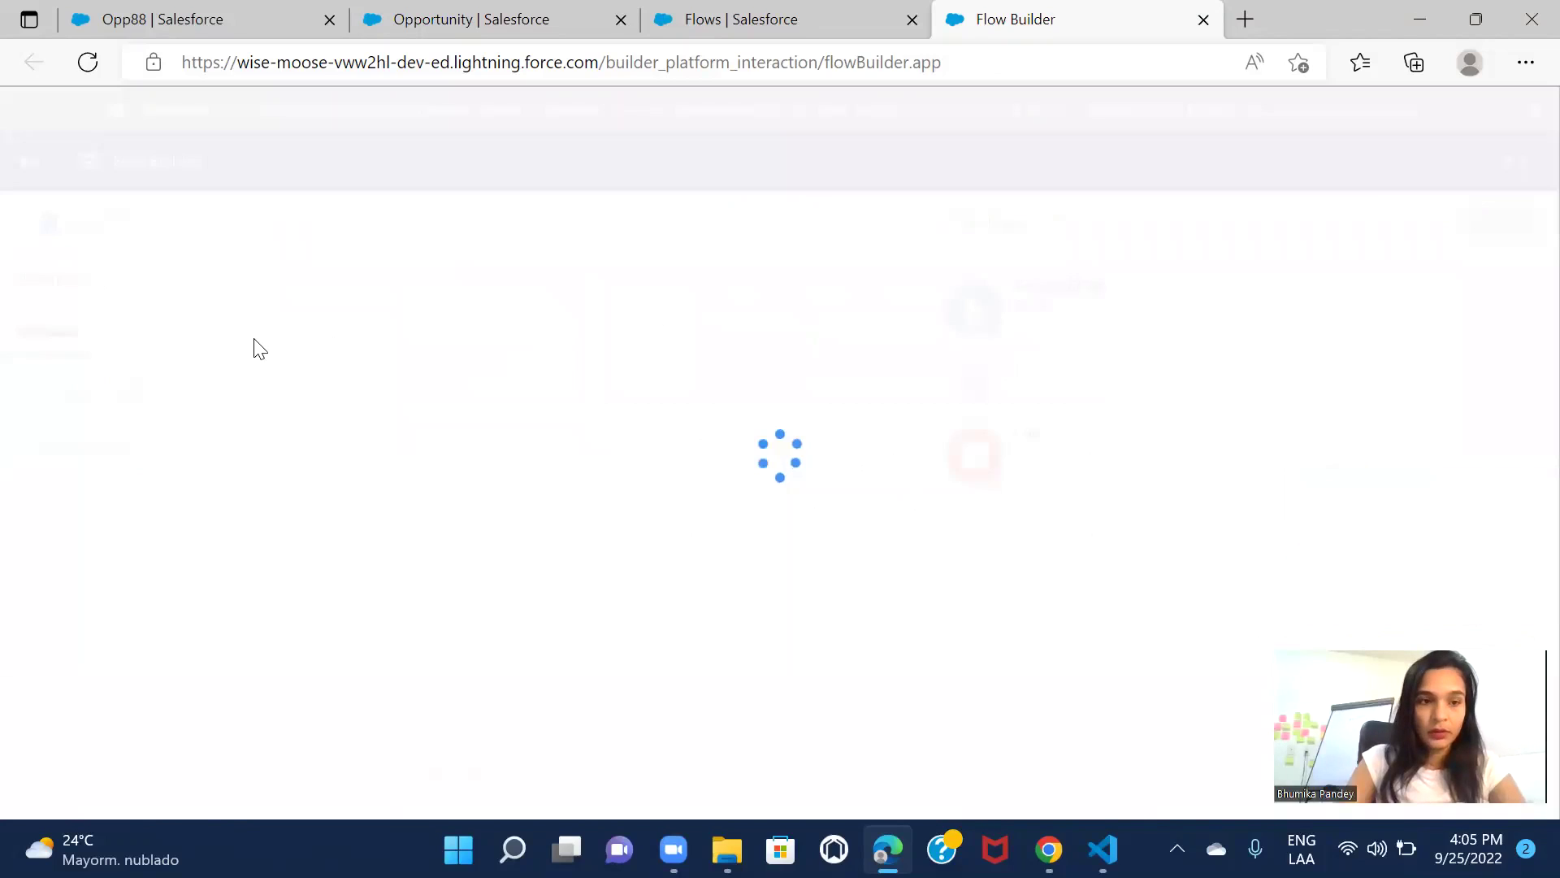
pyautogui.click(1006, 221)
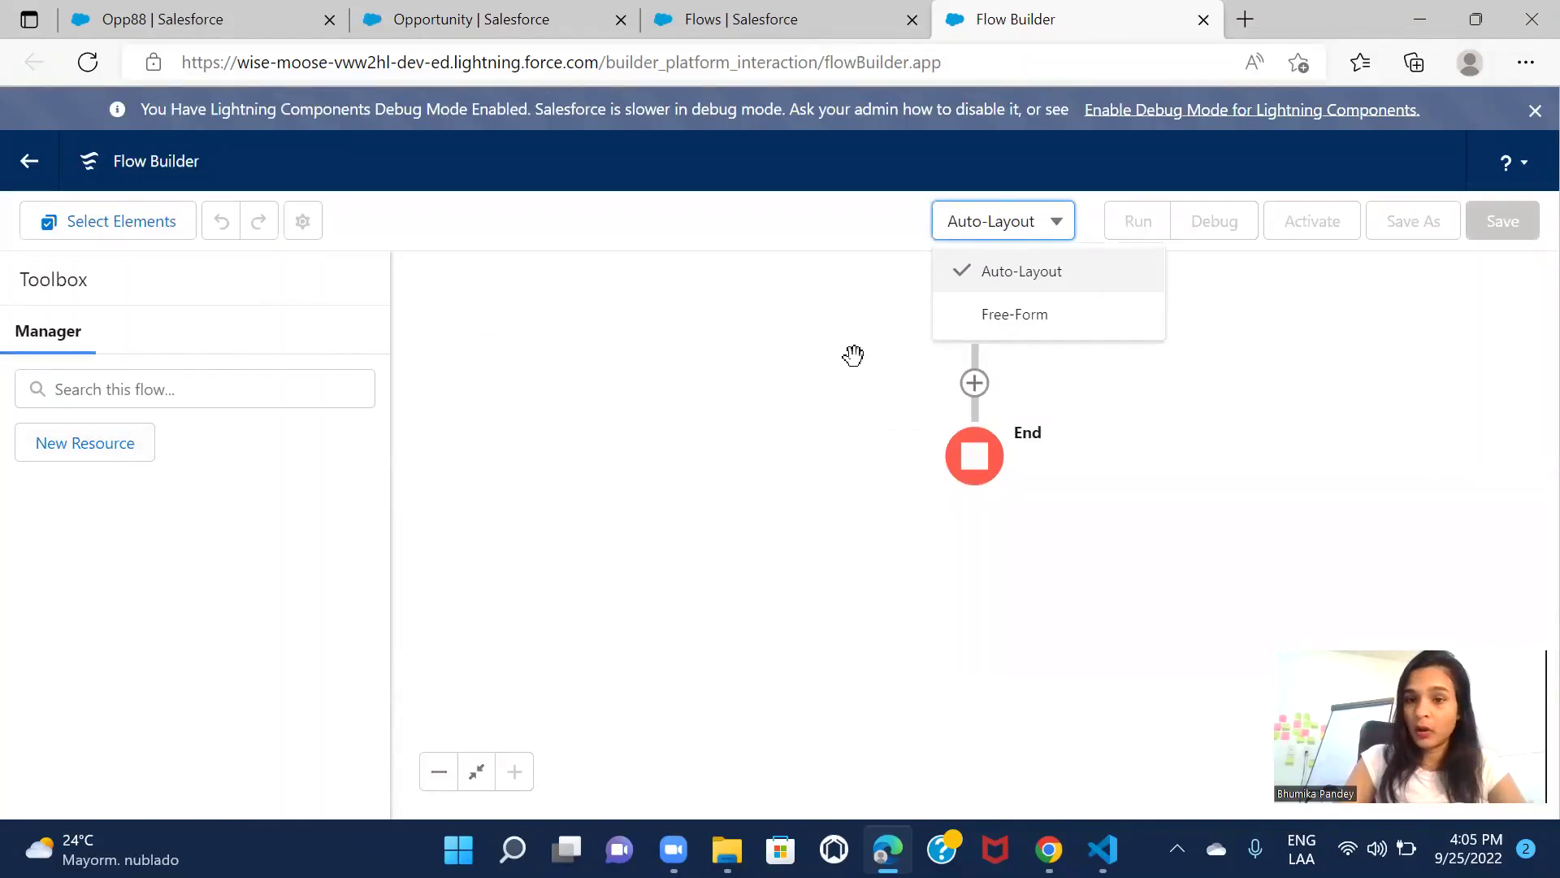
pyautogui.click(1024, 318)
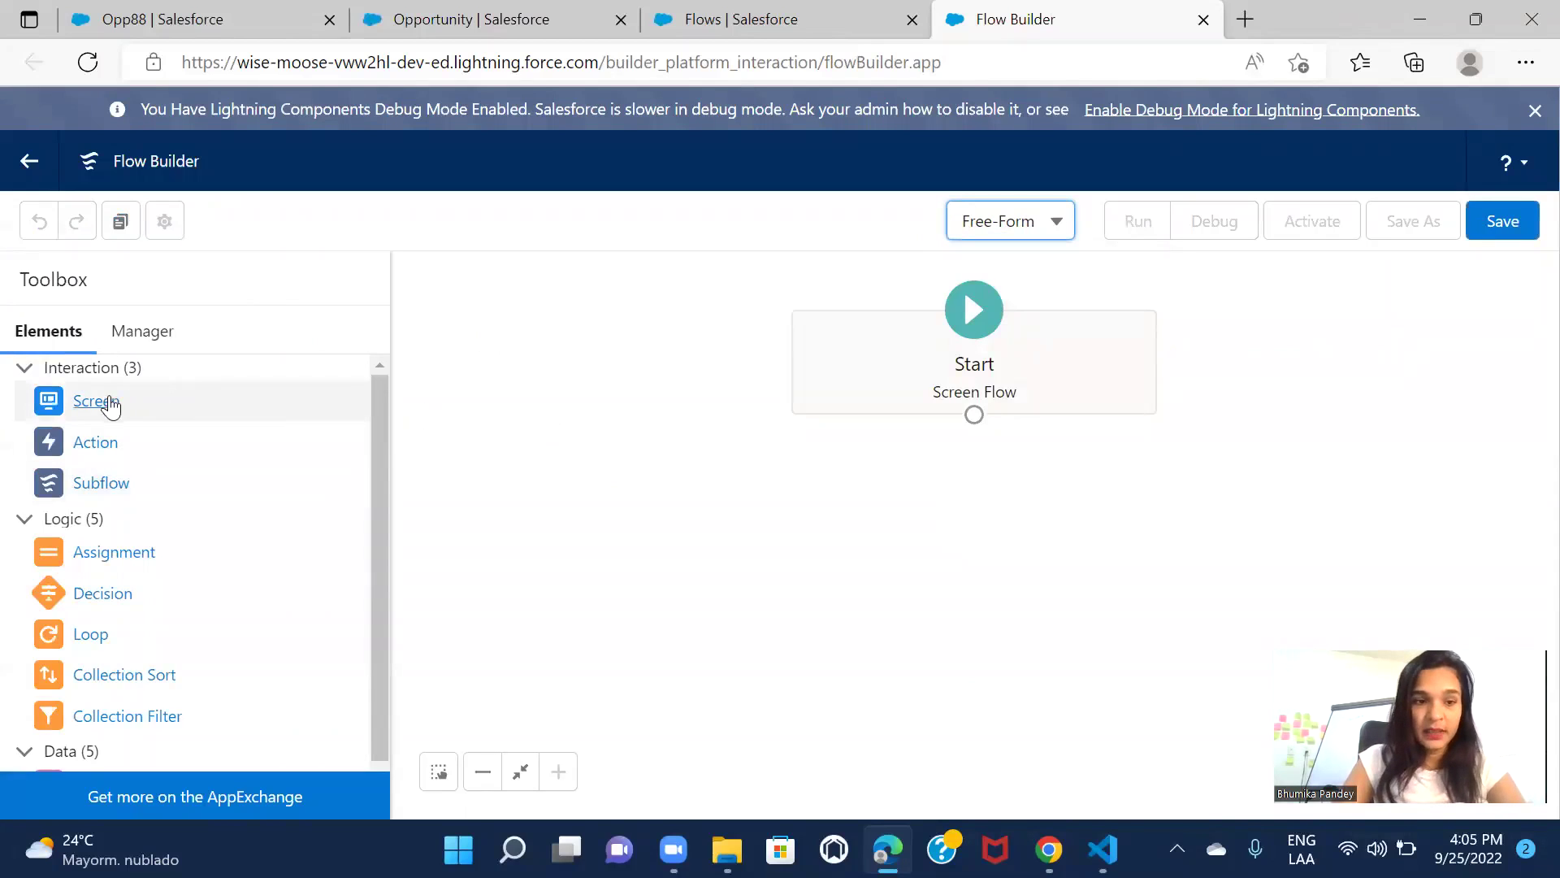
# Add a Screen element labelled Screen_Details to the canvas below the Start element
pyautogui.moveTo(78, 415); pyautogui.dragTo(971, 501)
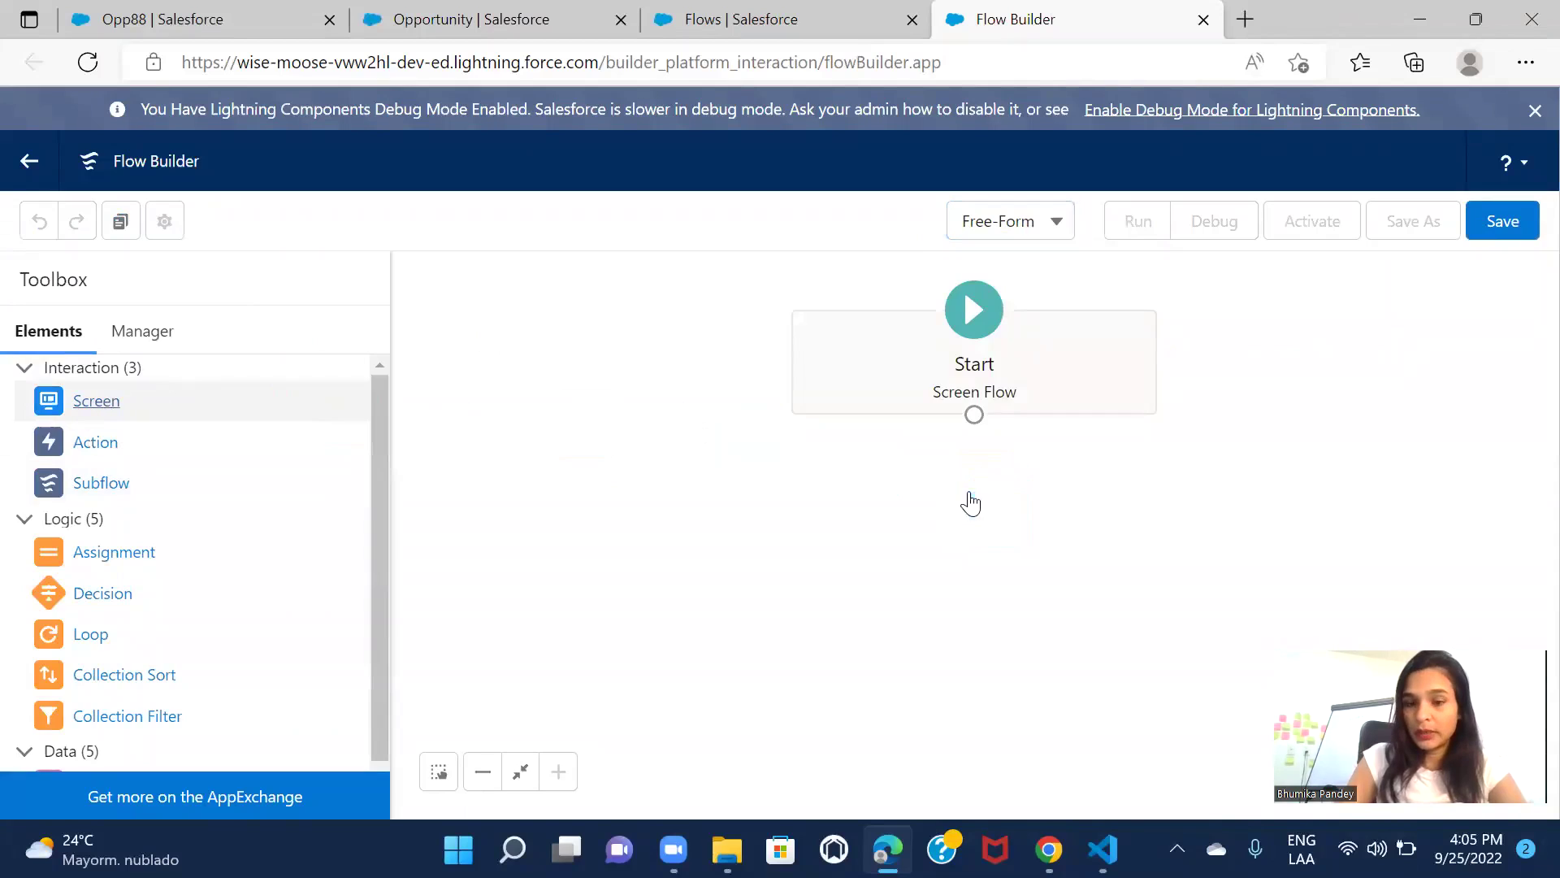
pyautogui.write('Scre')
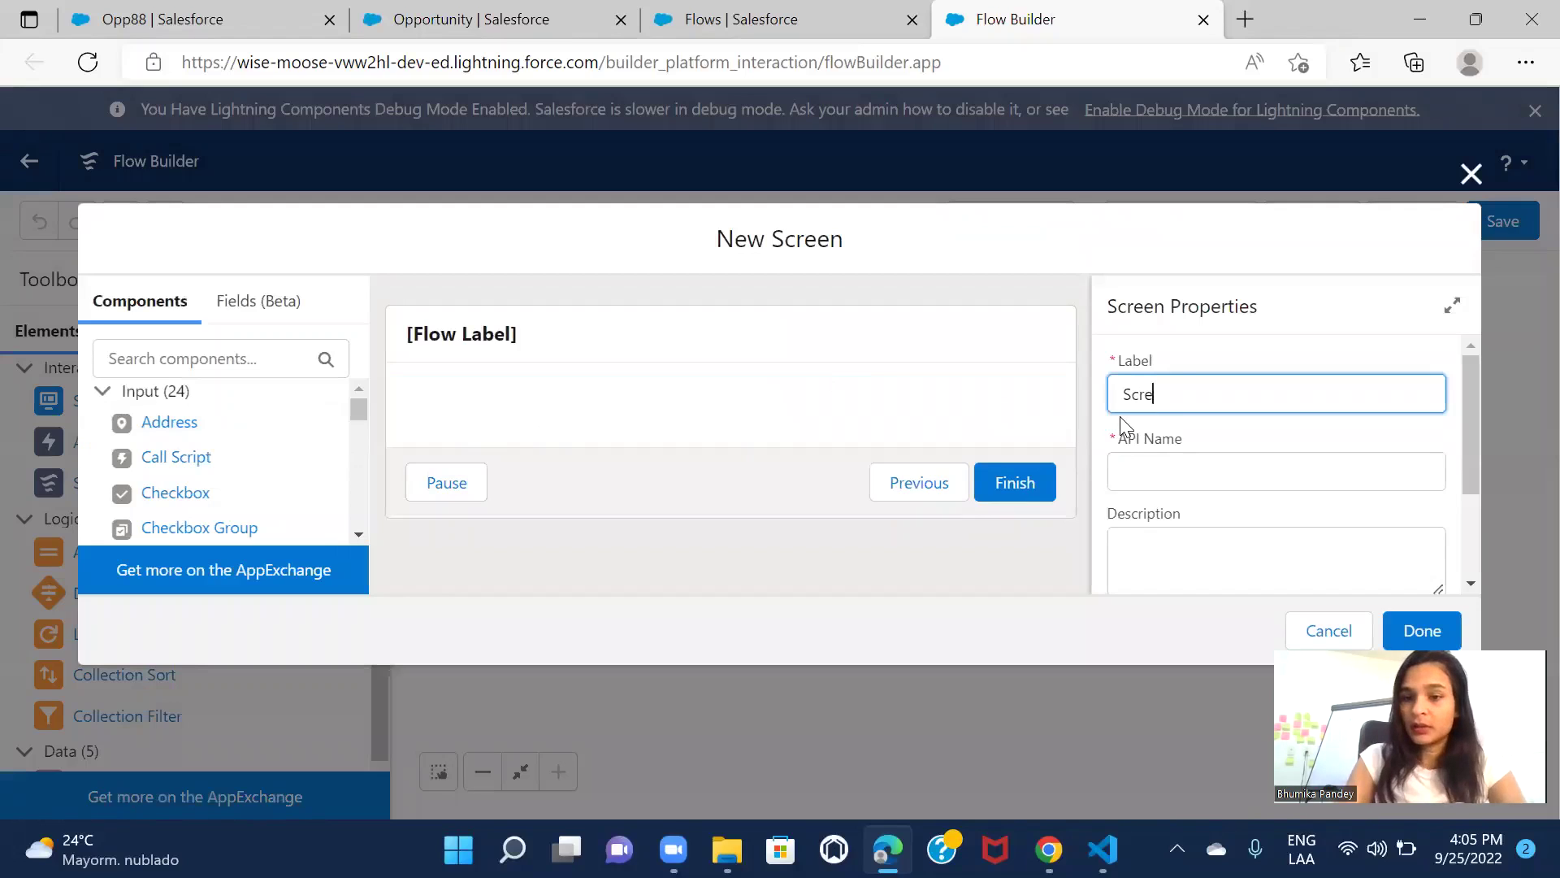
pyautogui.write('en_Details')
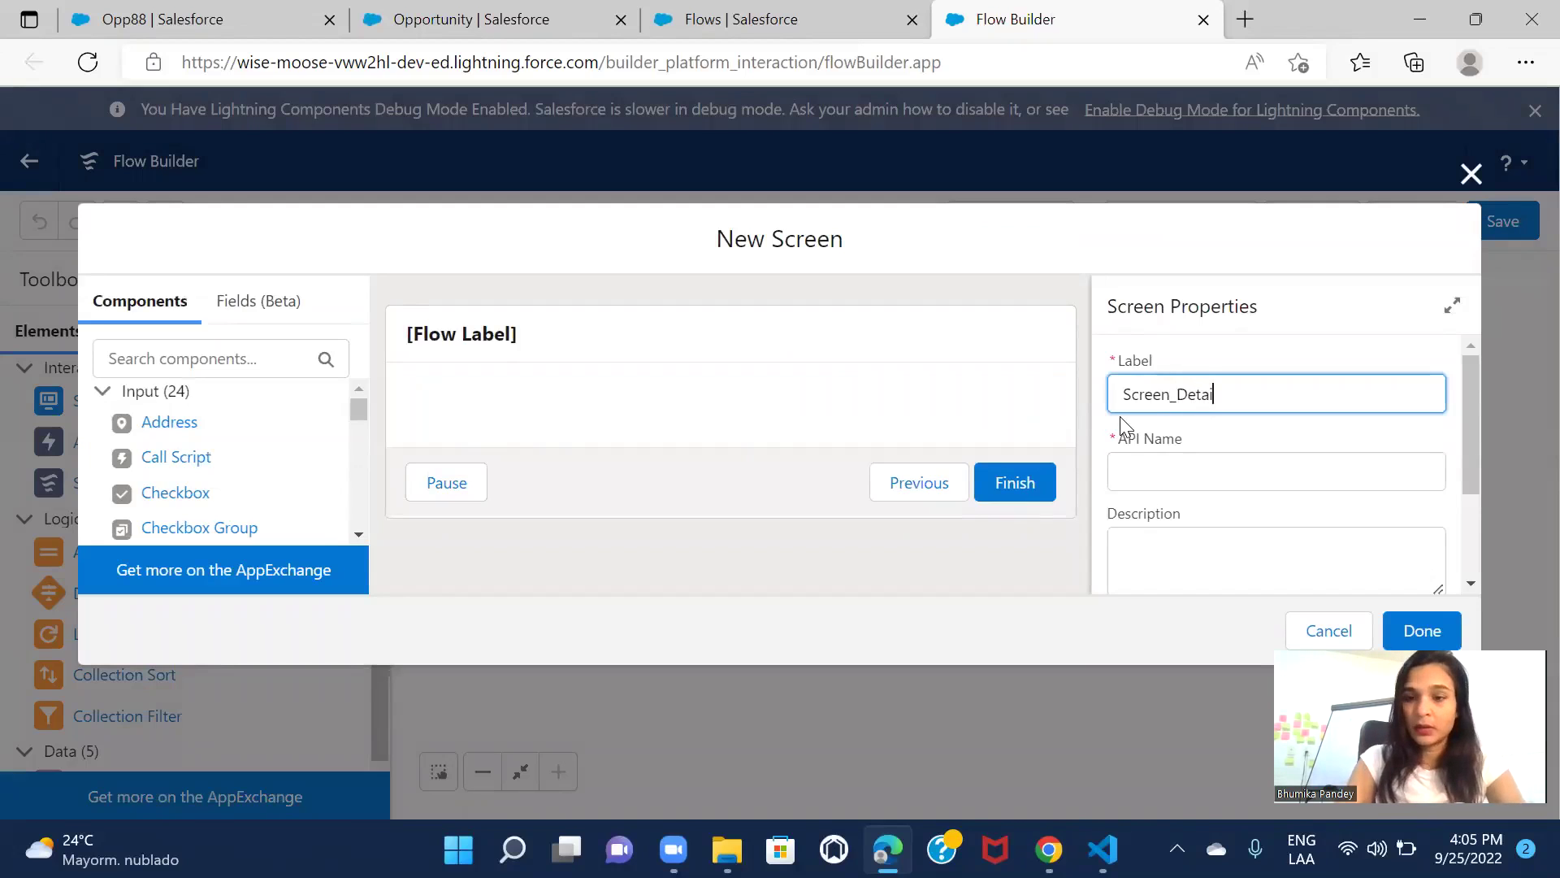
pyautogui.click(1226, 442)
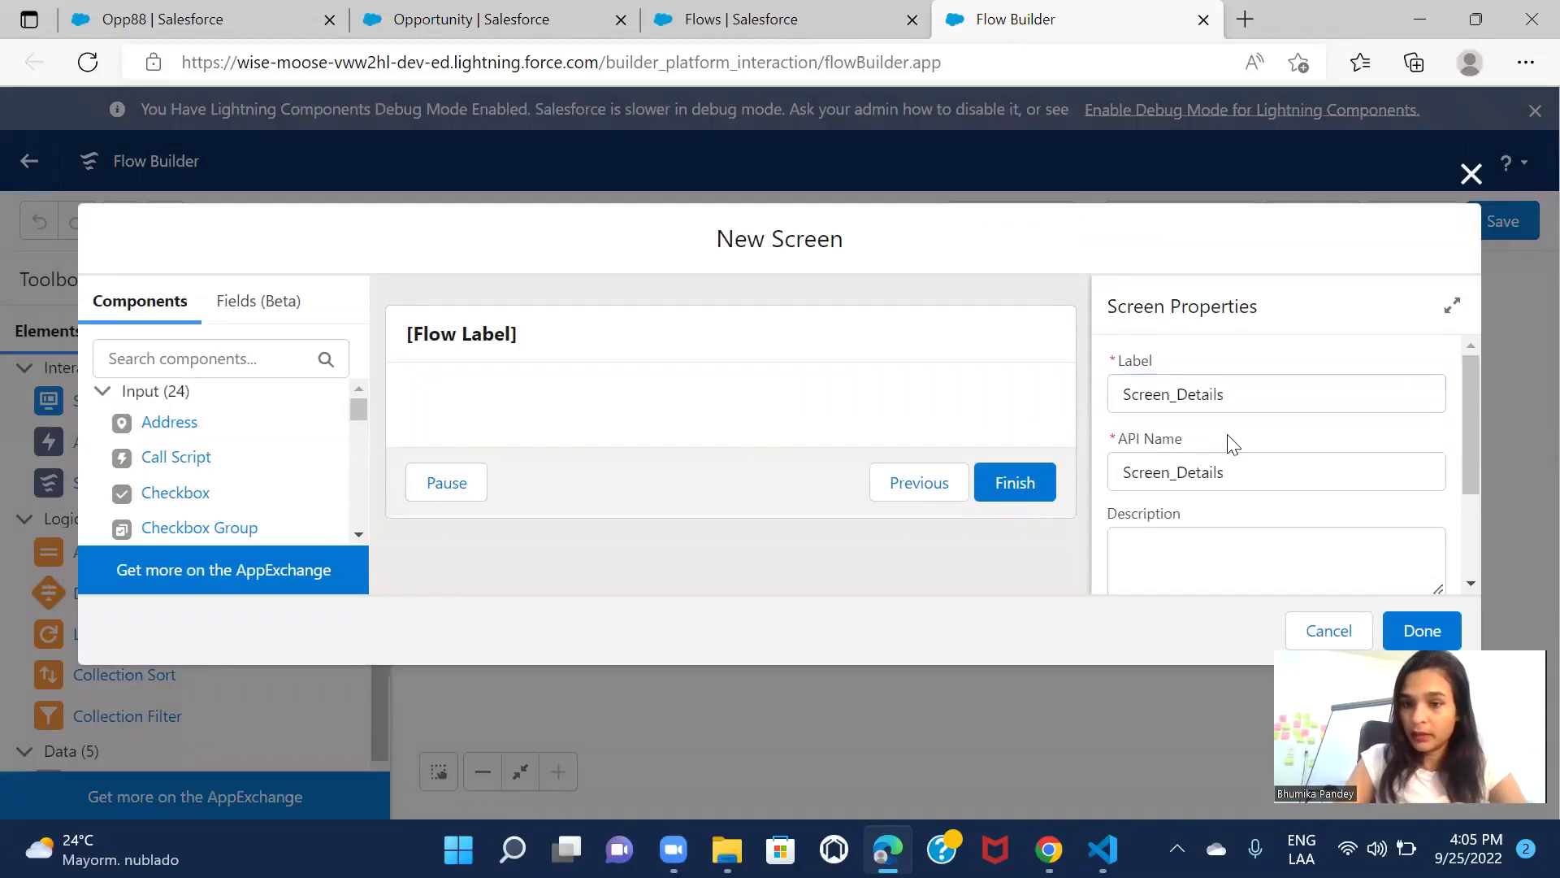
pyautogui.click(1420, 631)
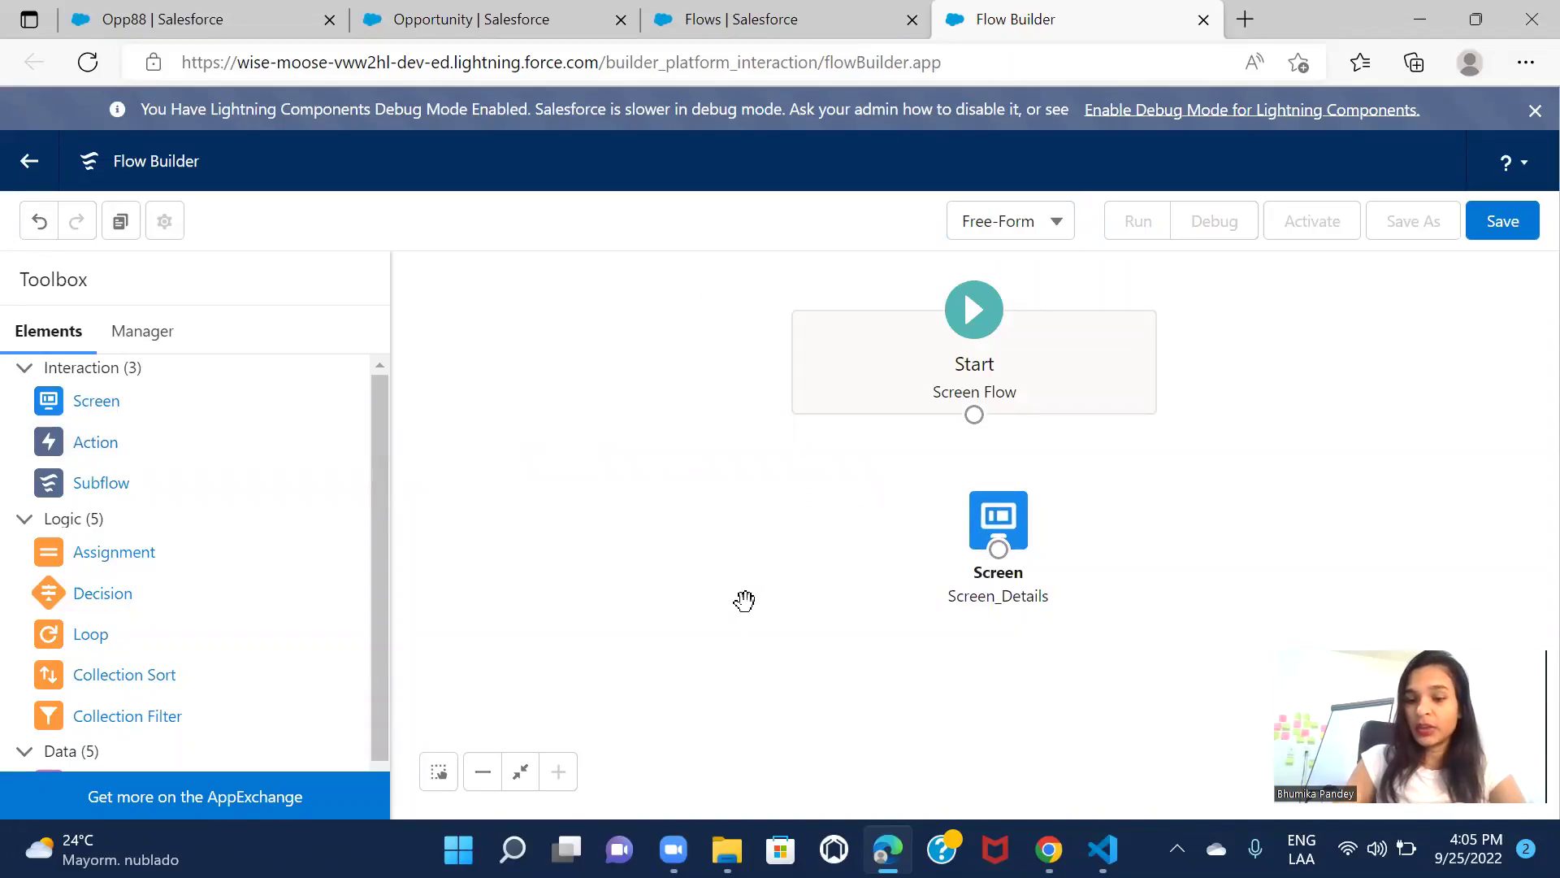
pyautogui.click(1049, 850)
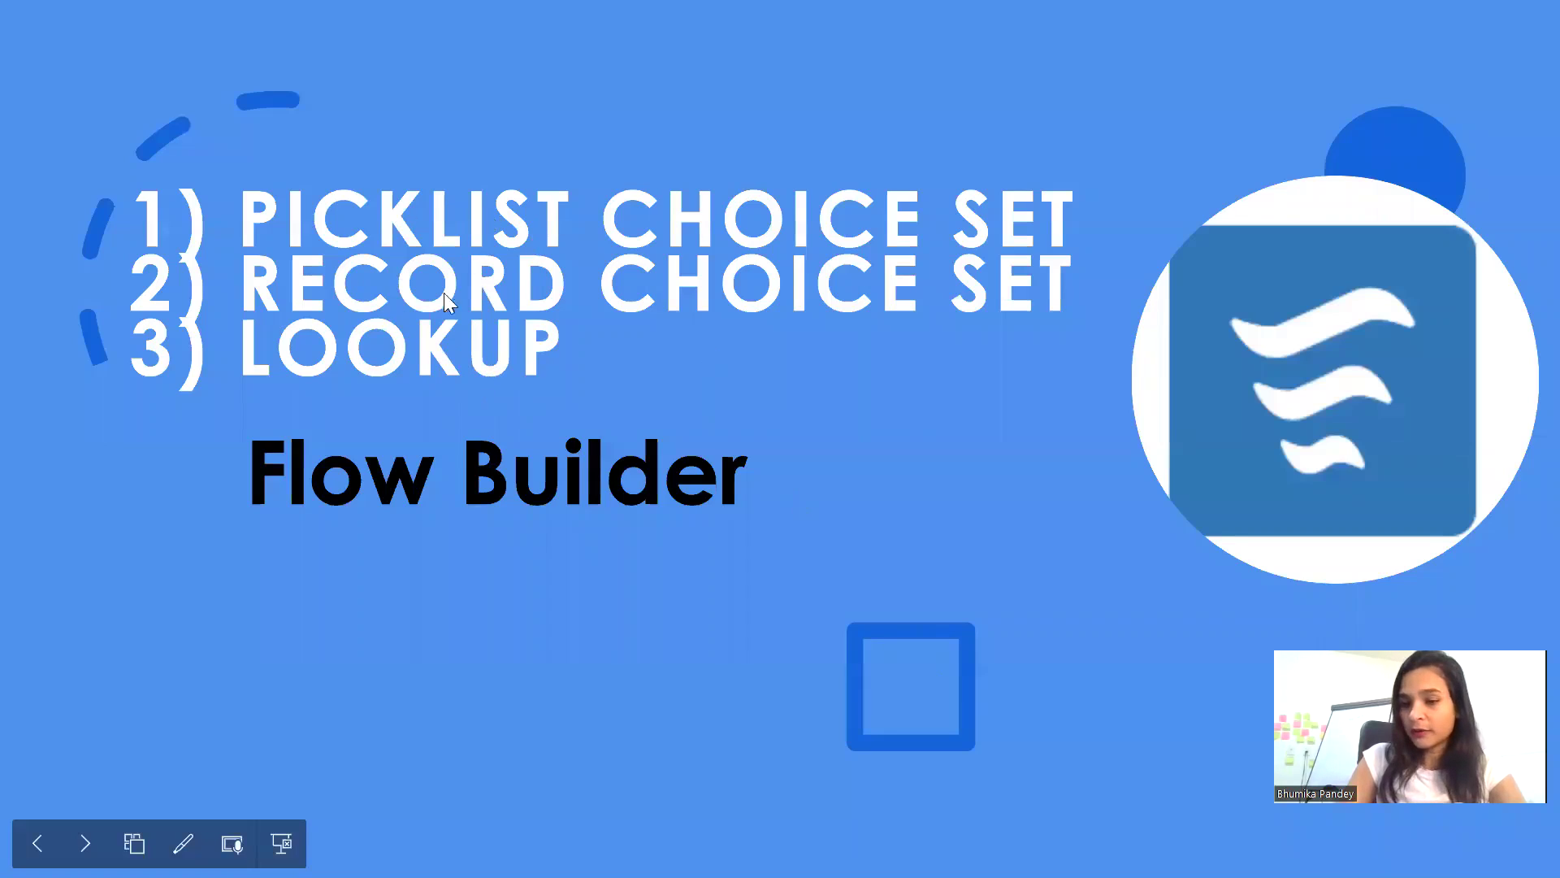
pyautogui.hotkey('alt', 'Tab')
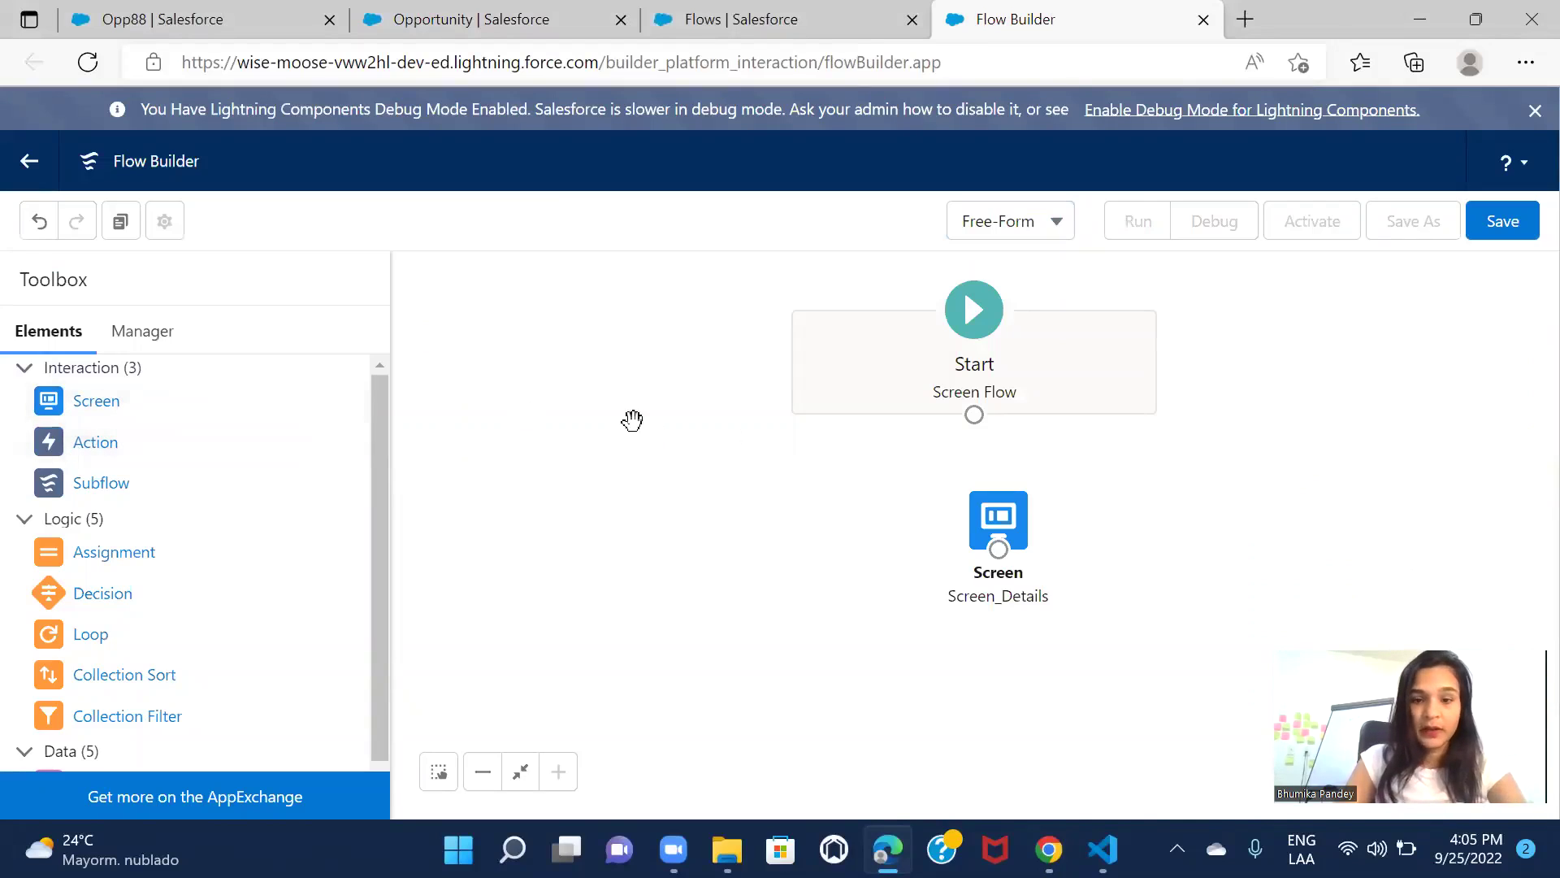
# Add a required Text input labelled Opportunity Name to the Screen_Details screen
pyautogui.doubleClick(1003, 503)
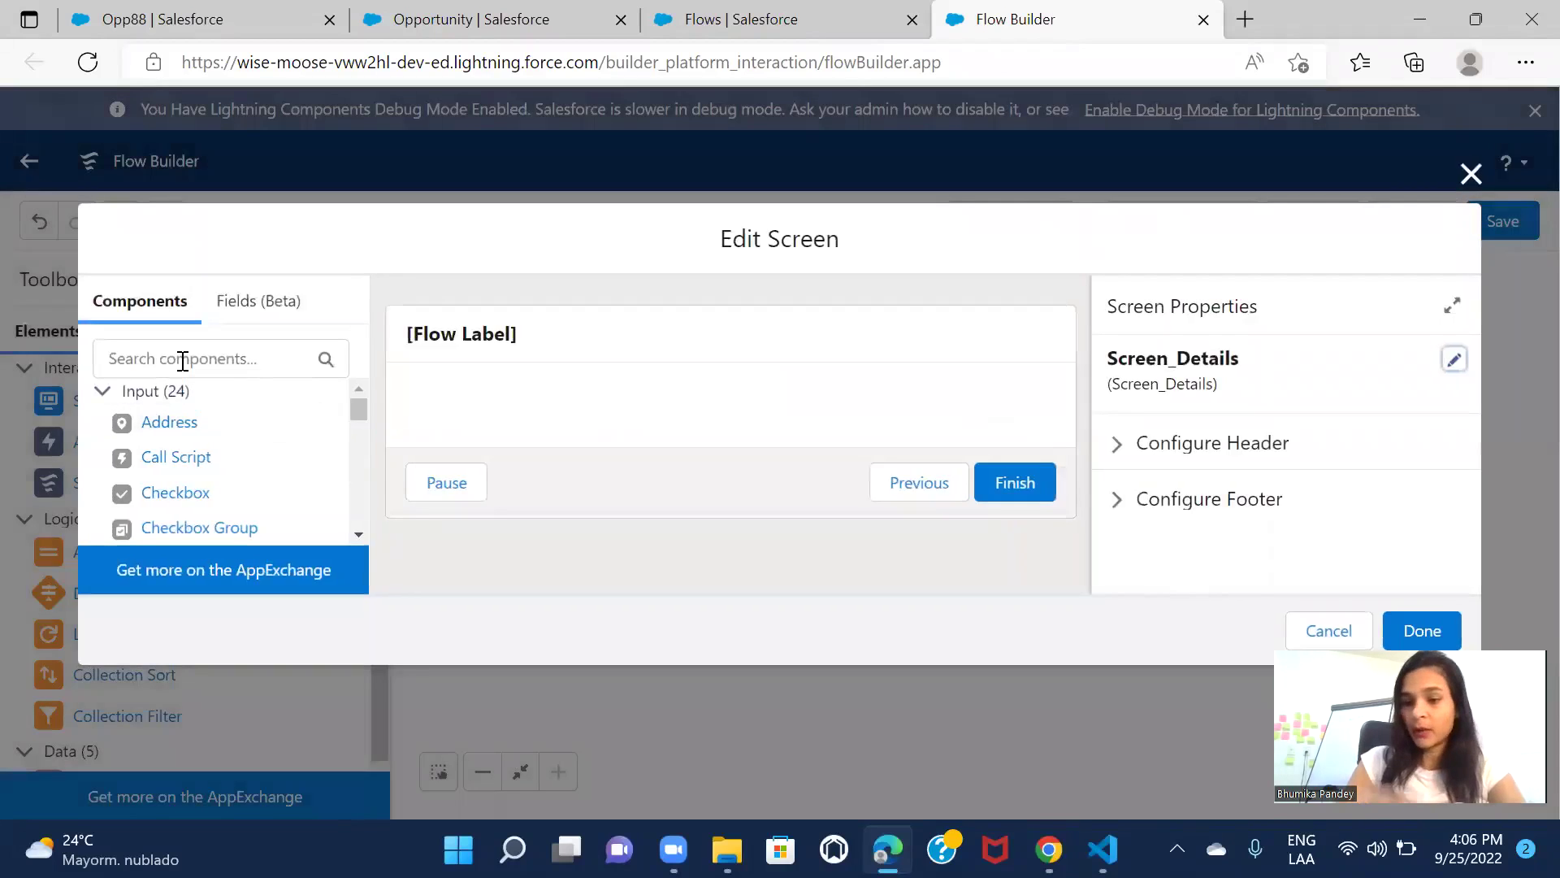
pyautogui.click(183, 361)
pyautogui.write('tex')
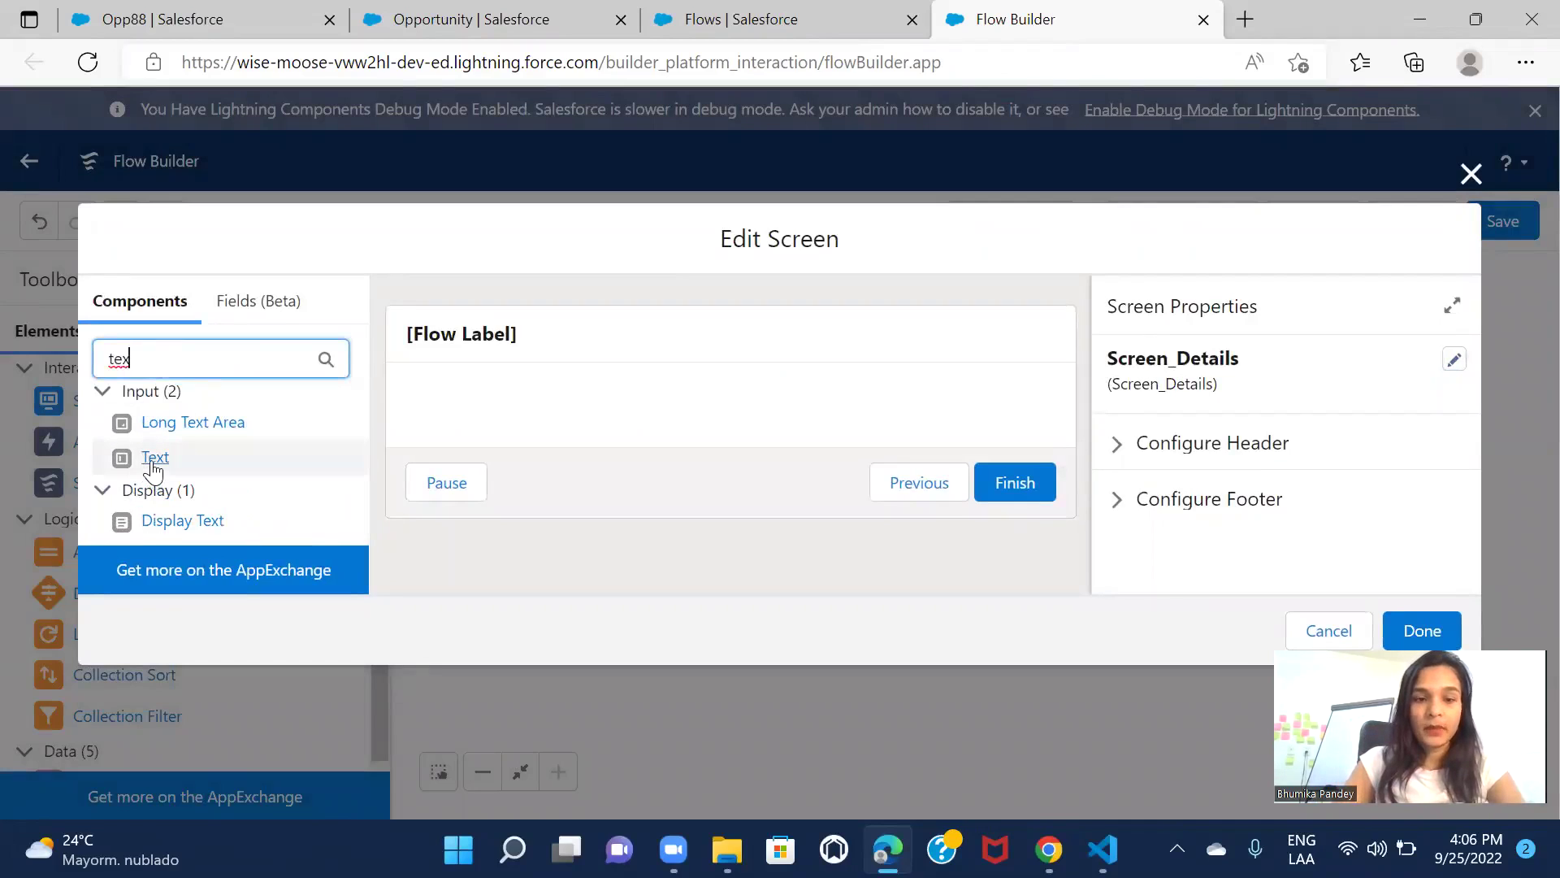
pyautogui.moveTo(154, 459); pyautogui.dragTo(545, 410)
pyautogui.click(1140, 388)
pyautogui.write('O')
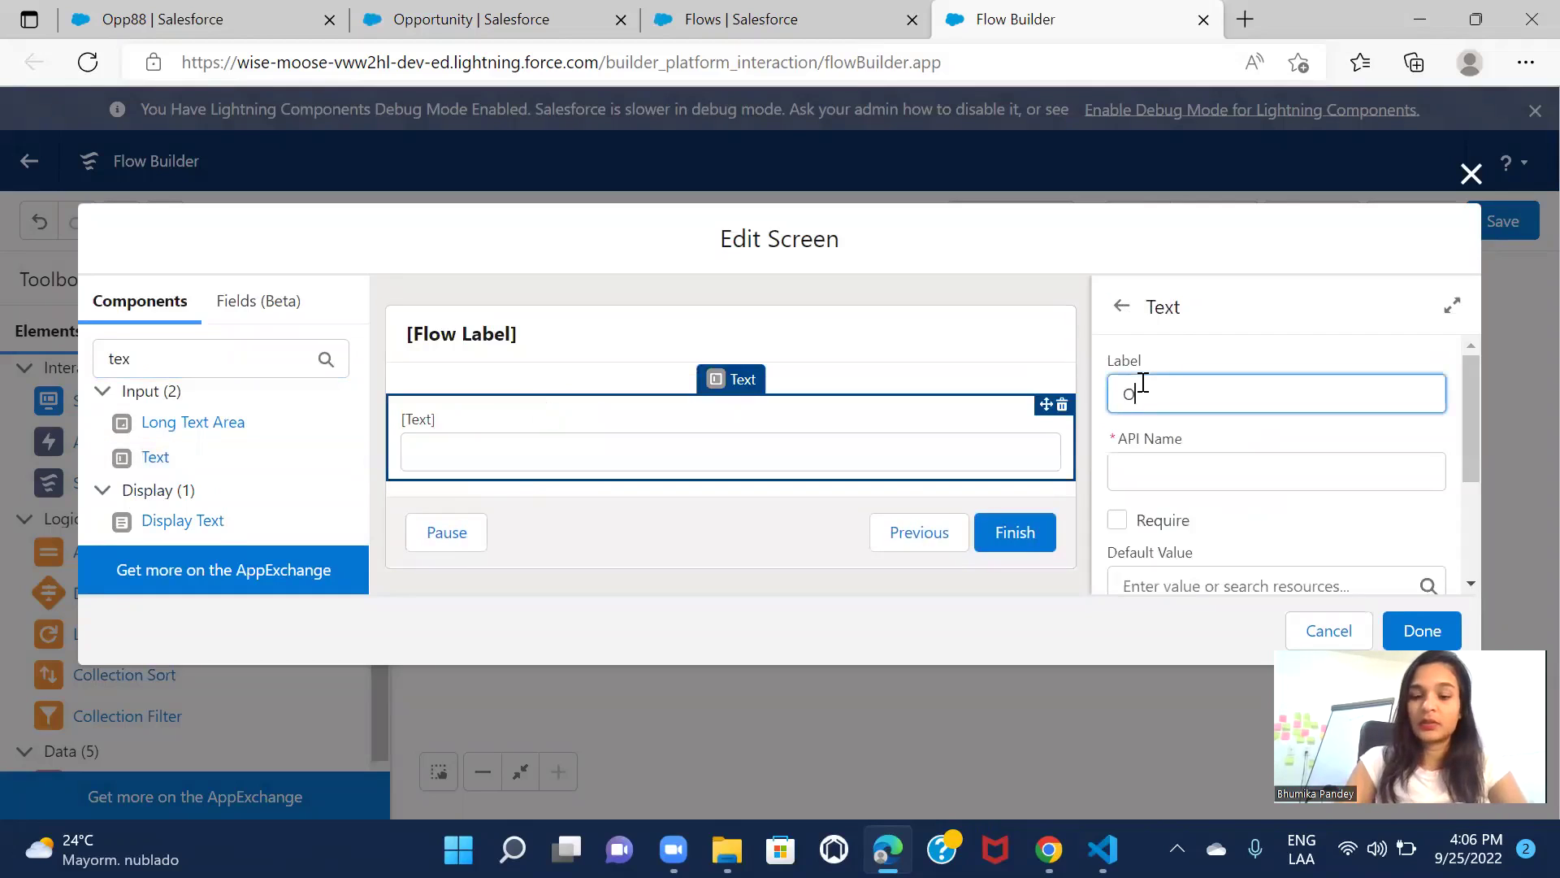
pyautogui.write('pportunity Name')
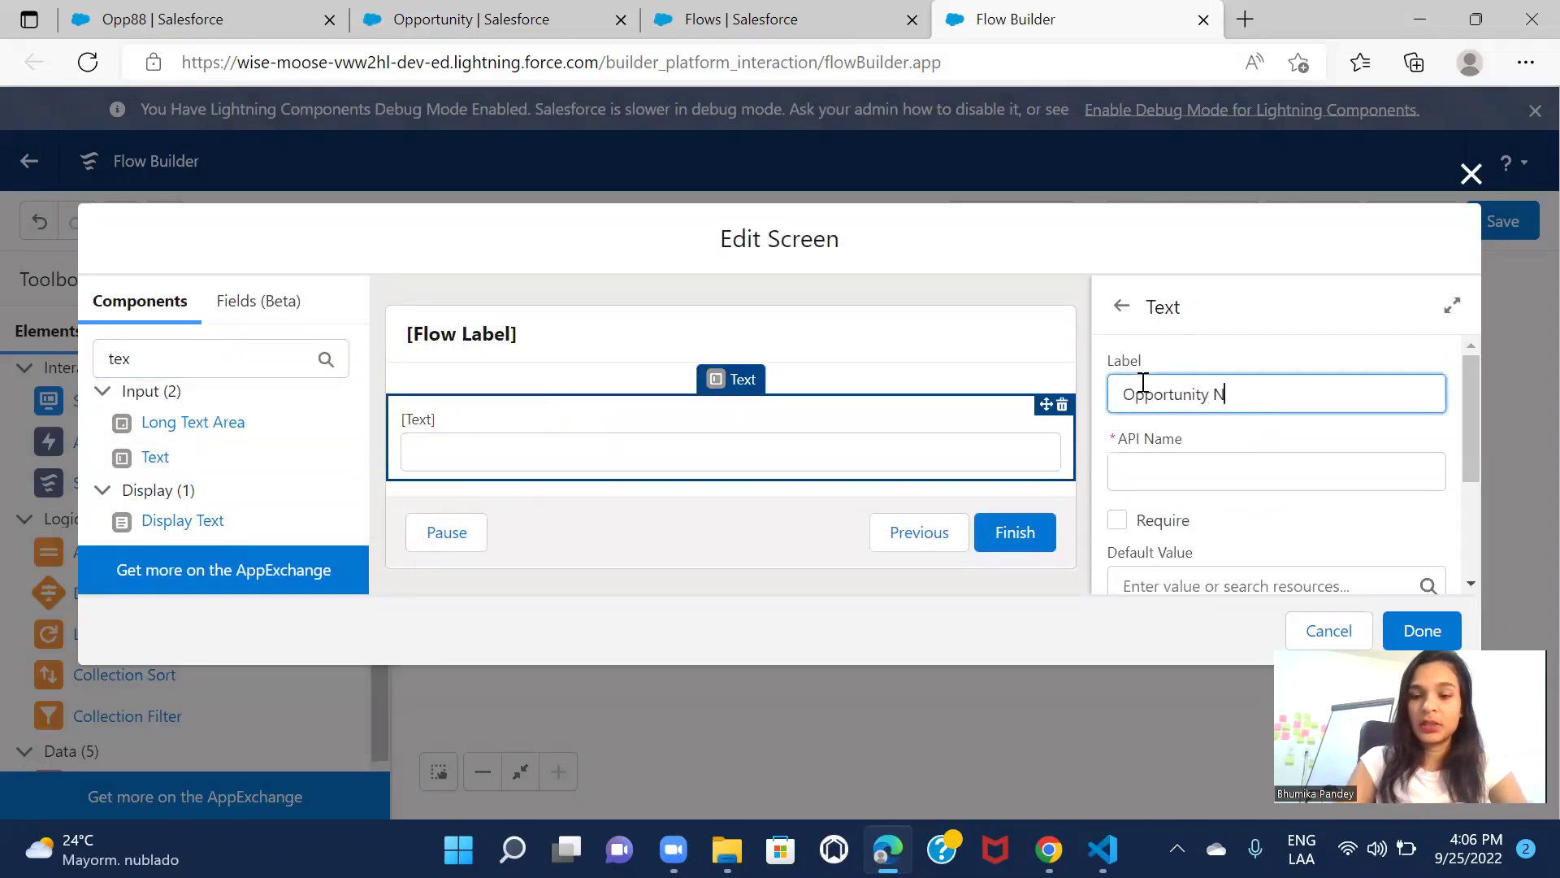
pyautogui.click(1240, 433)
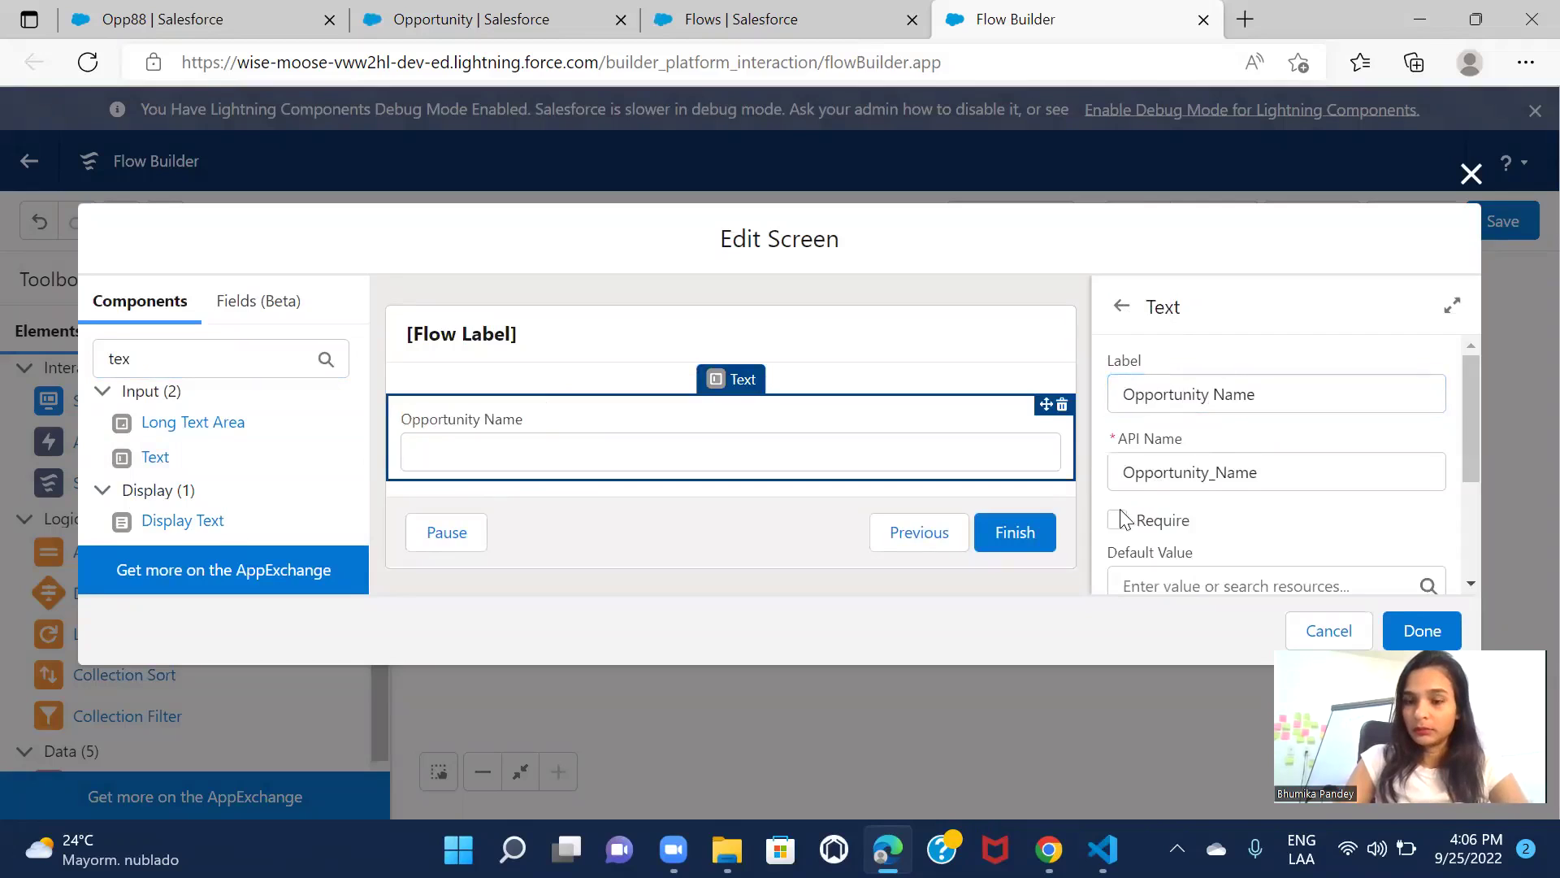
pyautogui.click(1406, 630)
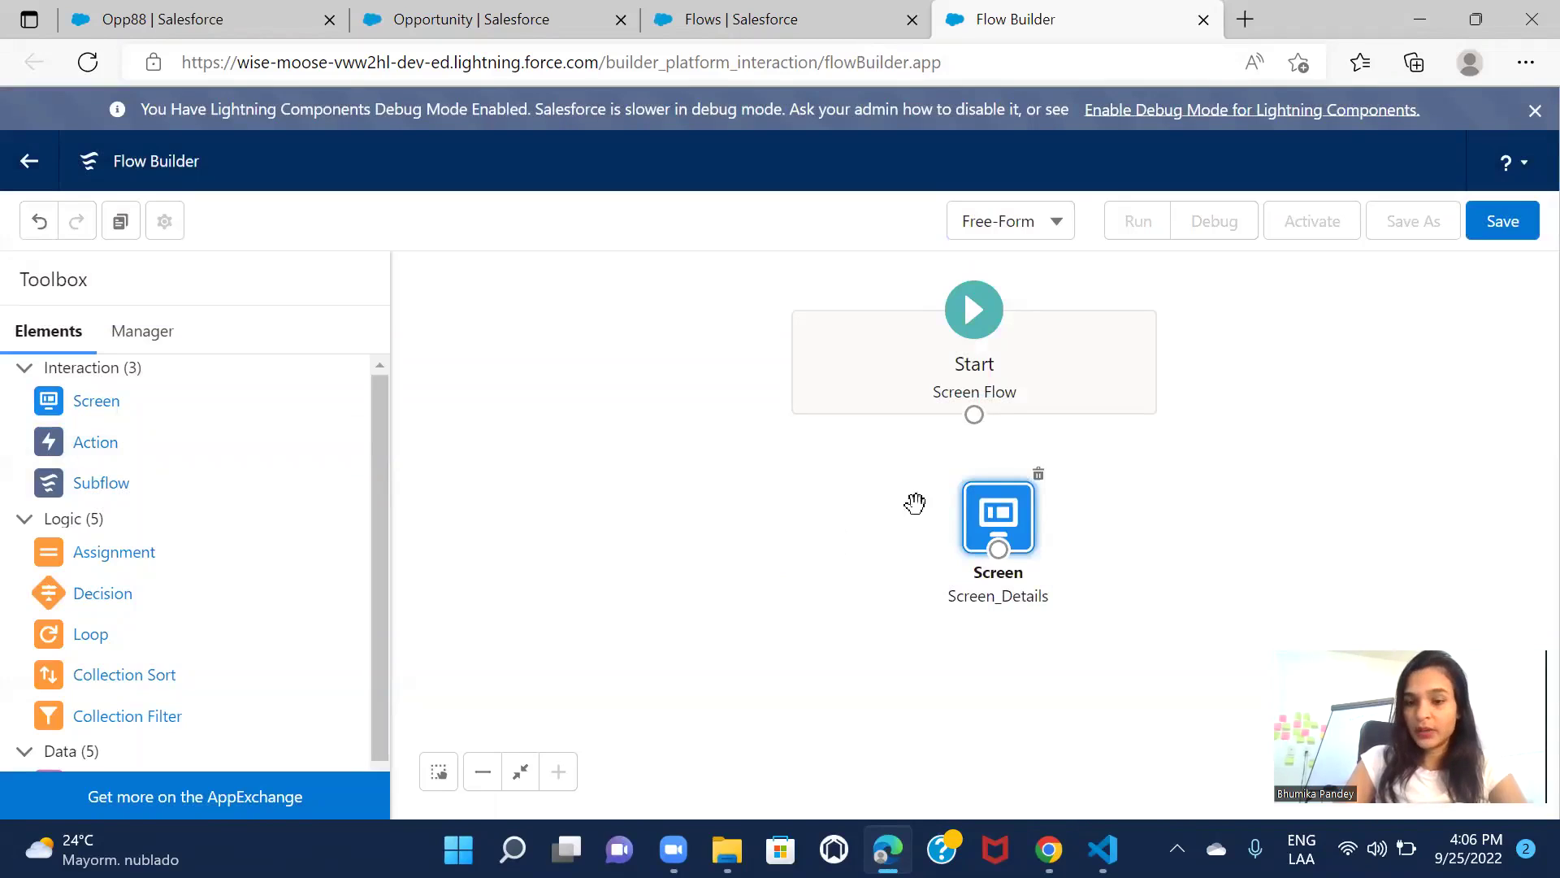
pyautogui.doubleClick(985, 520)
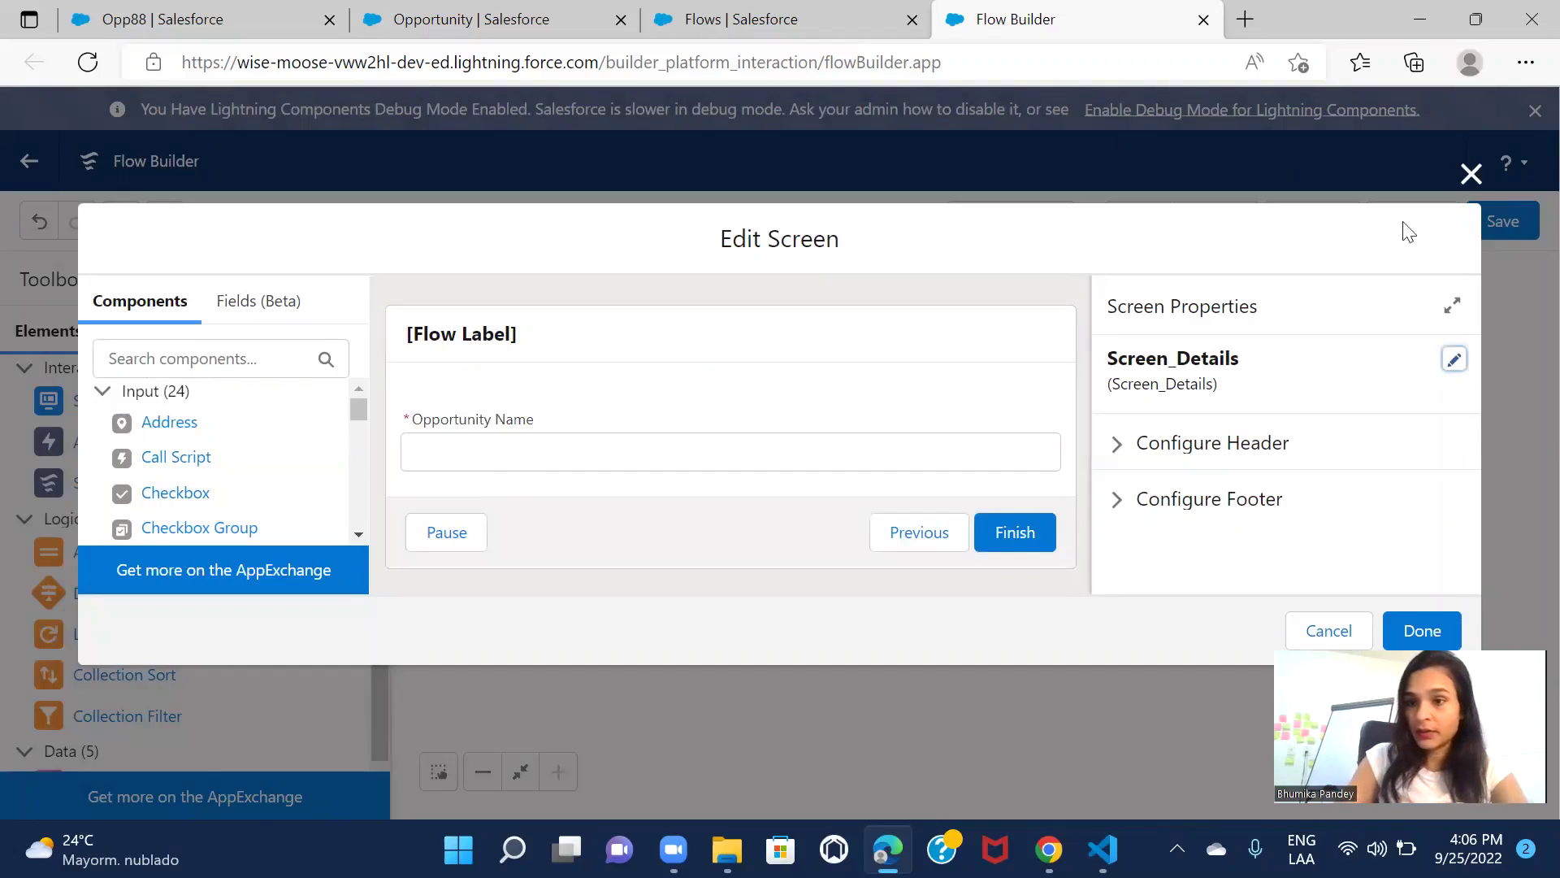
pyautogui.click(1472, 174)
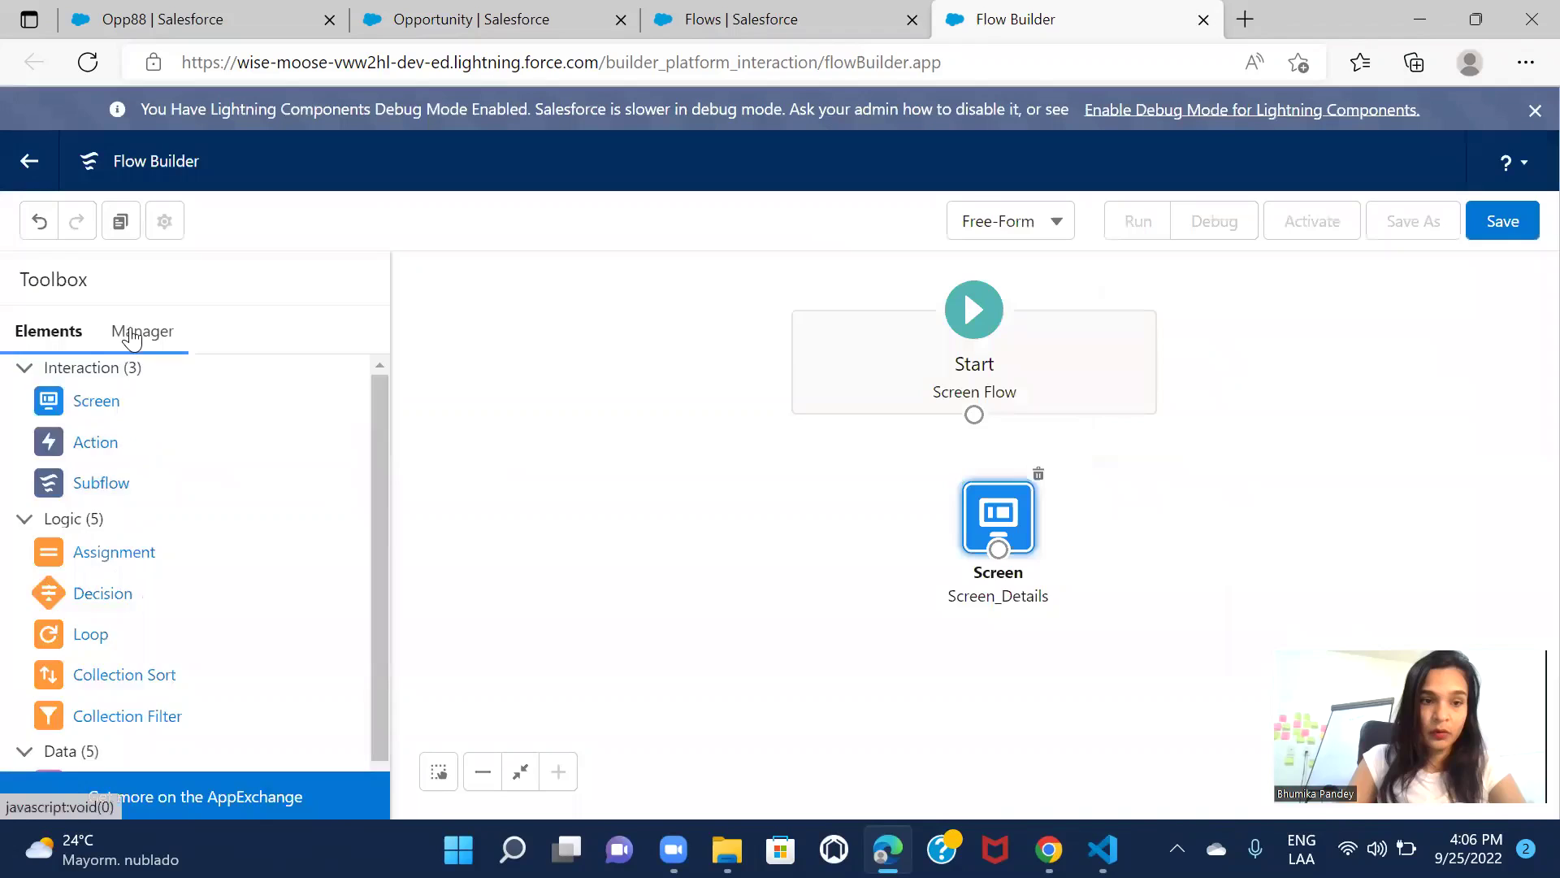
# Create a Formula resource with API name Close_Date, data type Date and the formula Today()
pyautogui.click(140, 331)
pyautogui.click(65, 446)
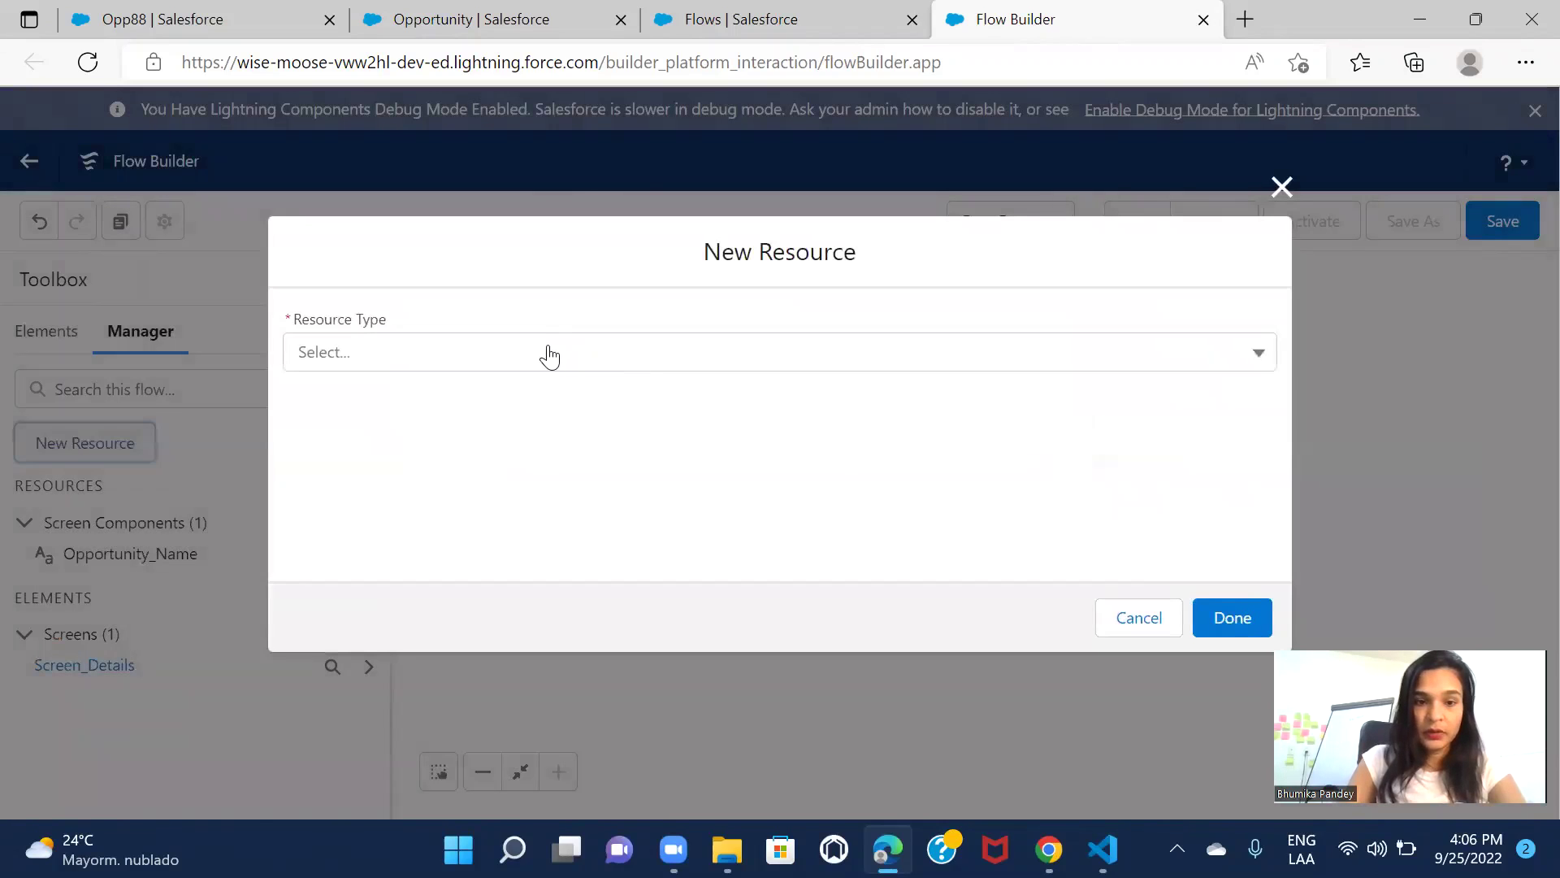
pyautogui.click(549, 355)
pyautogui.click(455, 520)
pyautogui.click(534, 380)
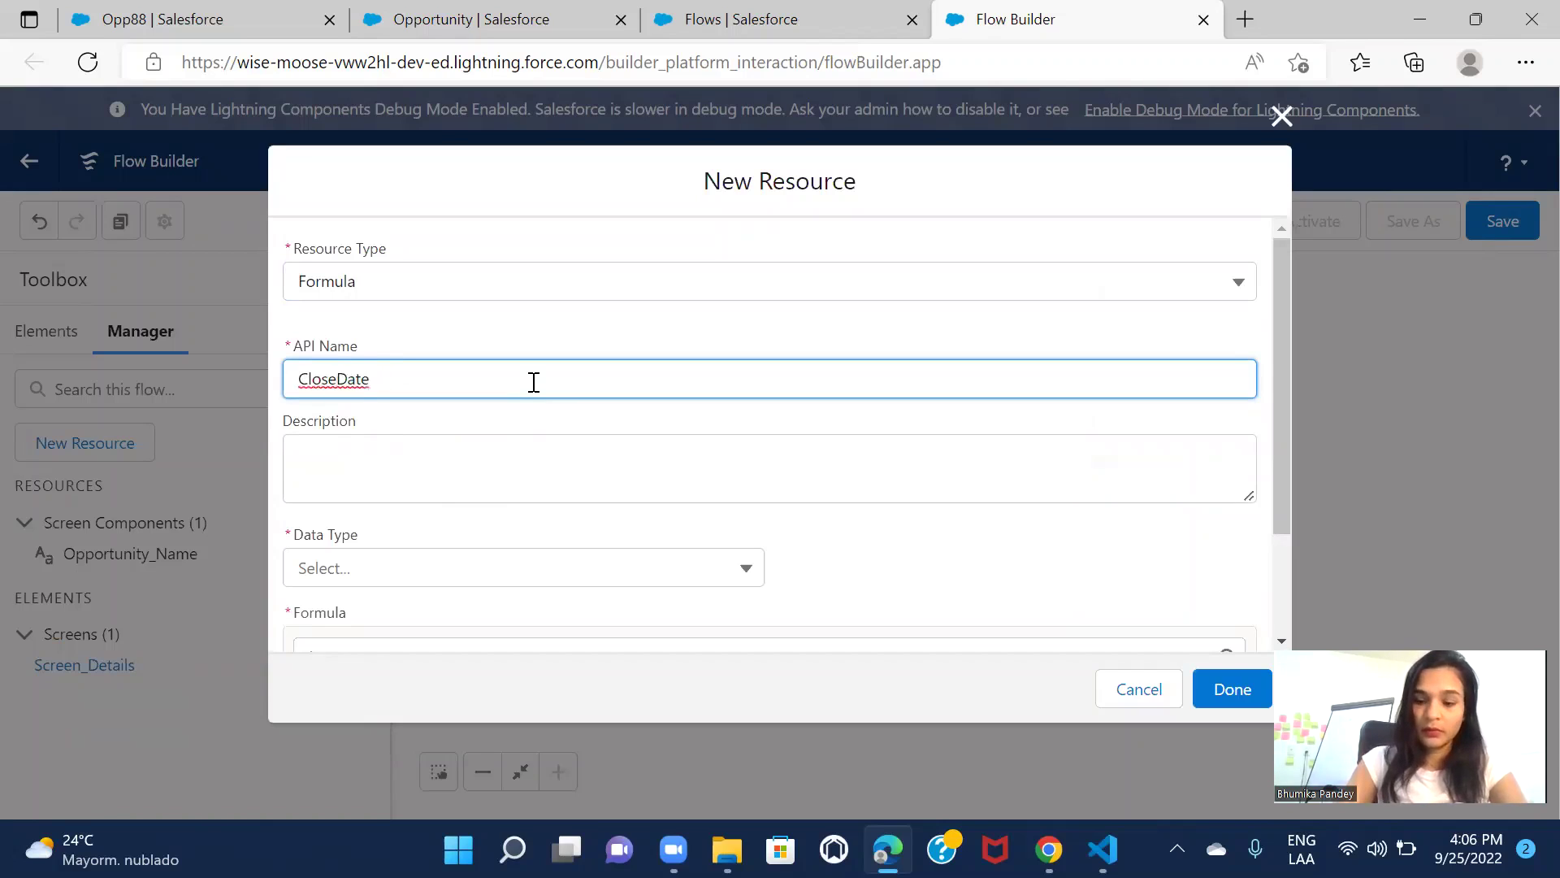
pyautogui.click(445, 571)
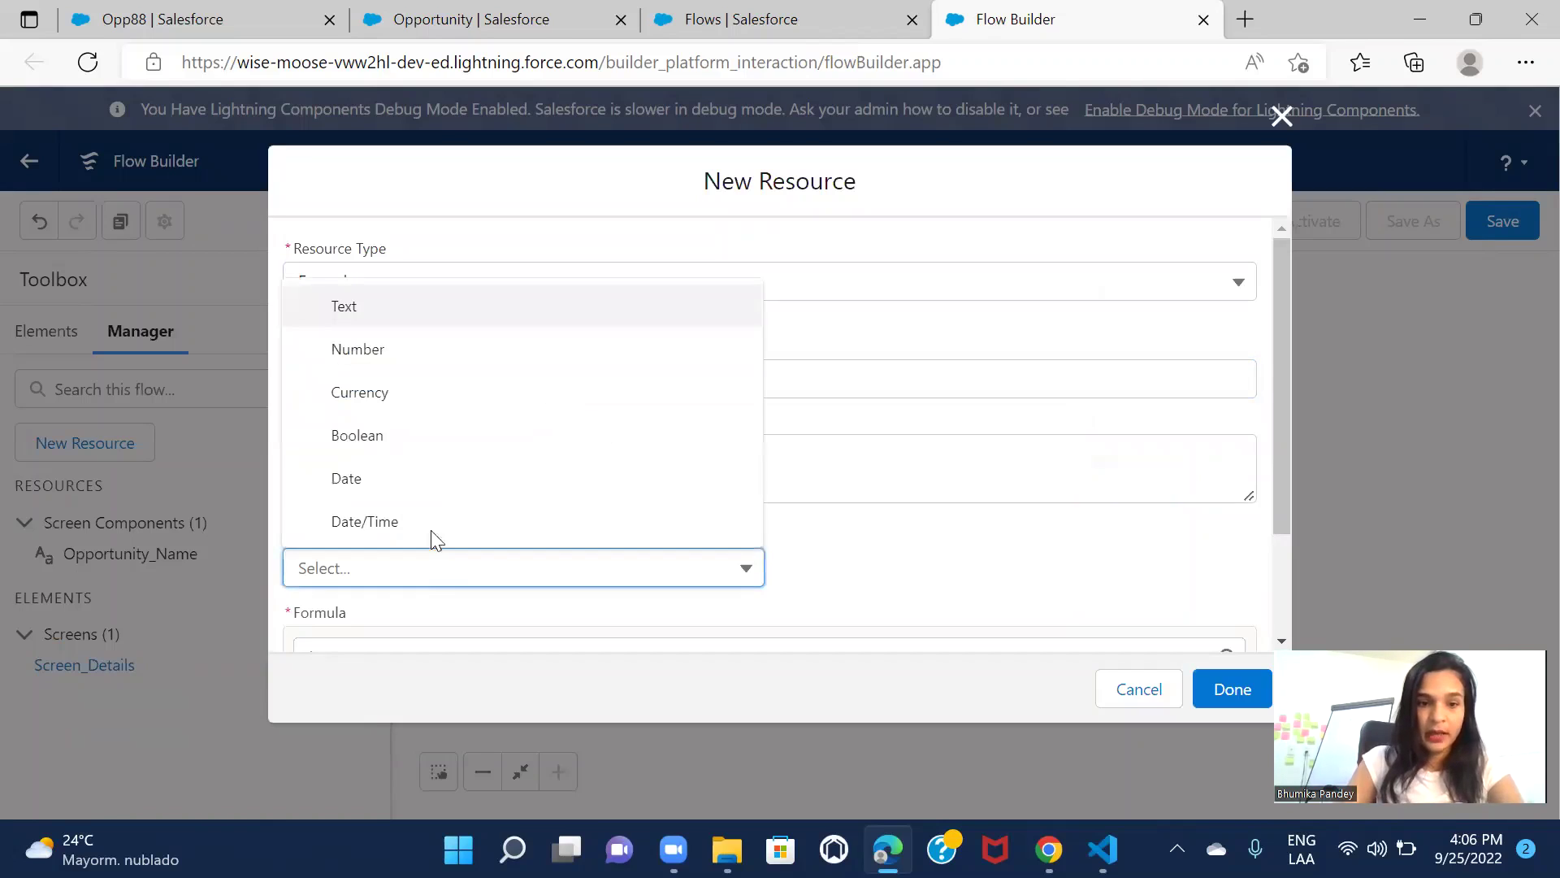
pyautogui.click(410, 479)
pyautogui.scroll(-2, 867, 507)
pyautogui.click(429, 556)
pyautogui.write('Today(')
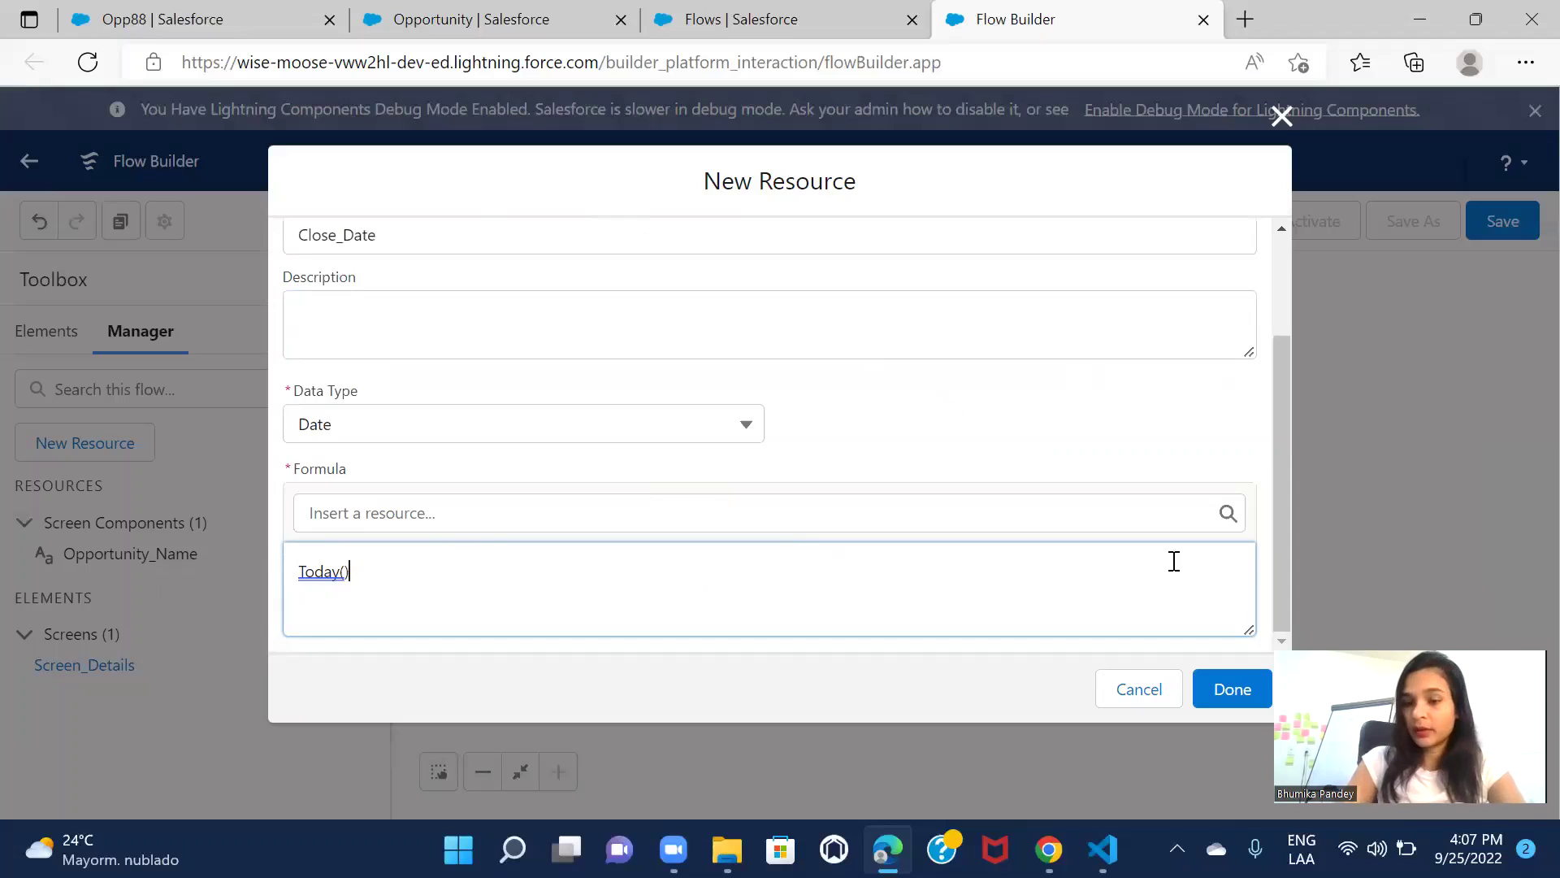
pyautogui.click(1233, 691)
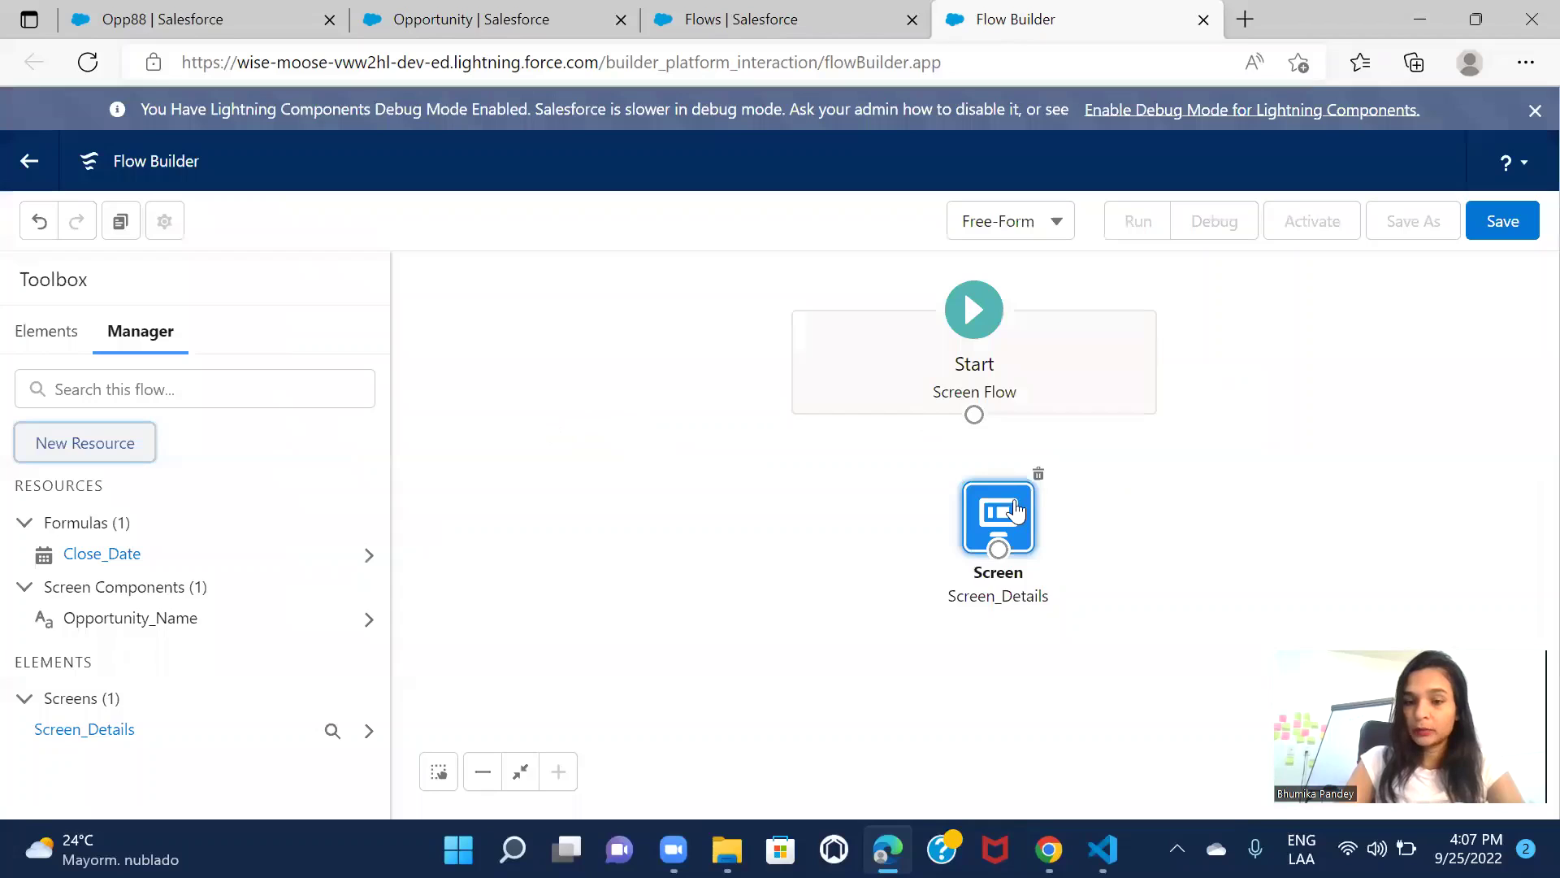
# Open the Screen_Details element for editing
pyautogui.doubleClick(1016, 510)
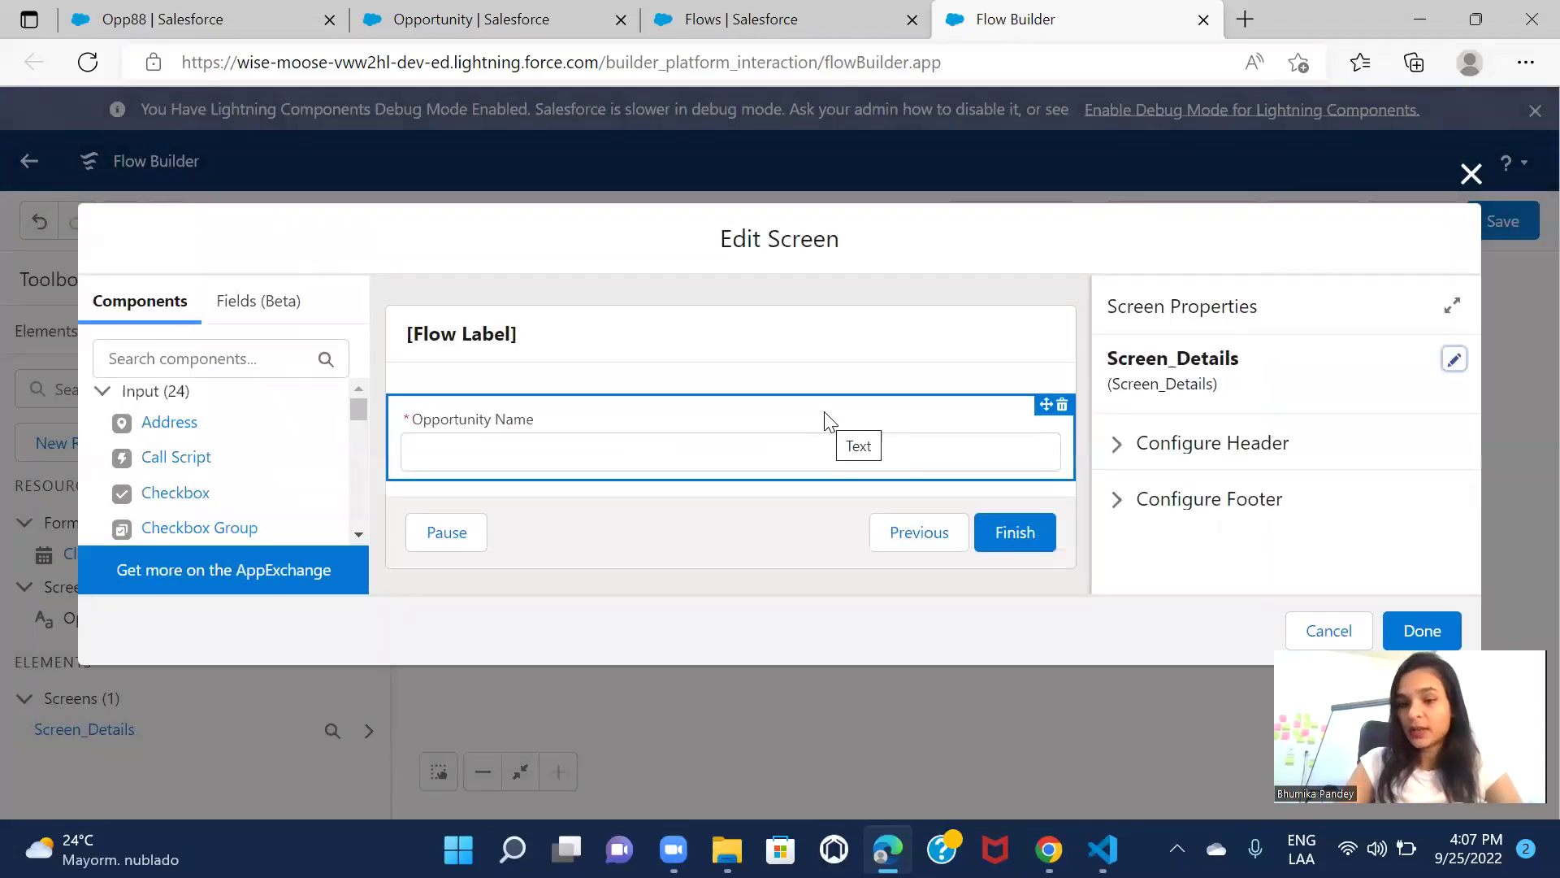
pyautogui.click(1048, 850)
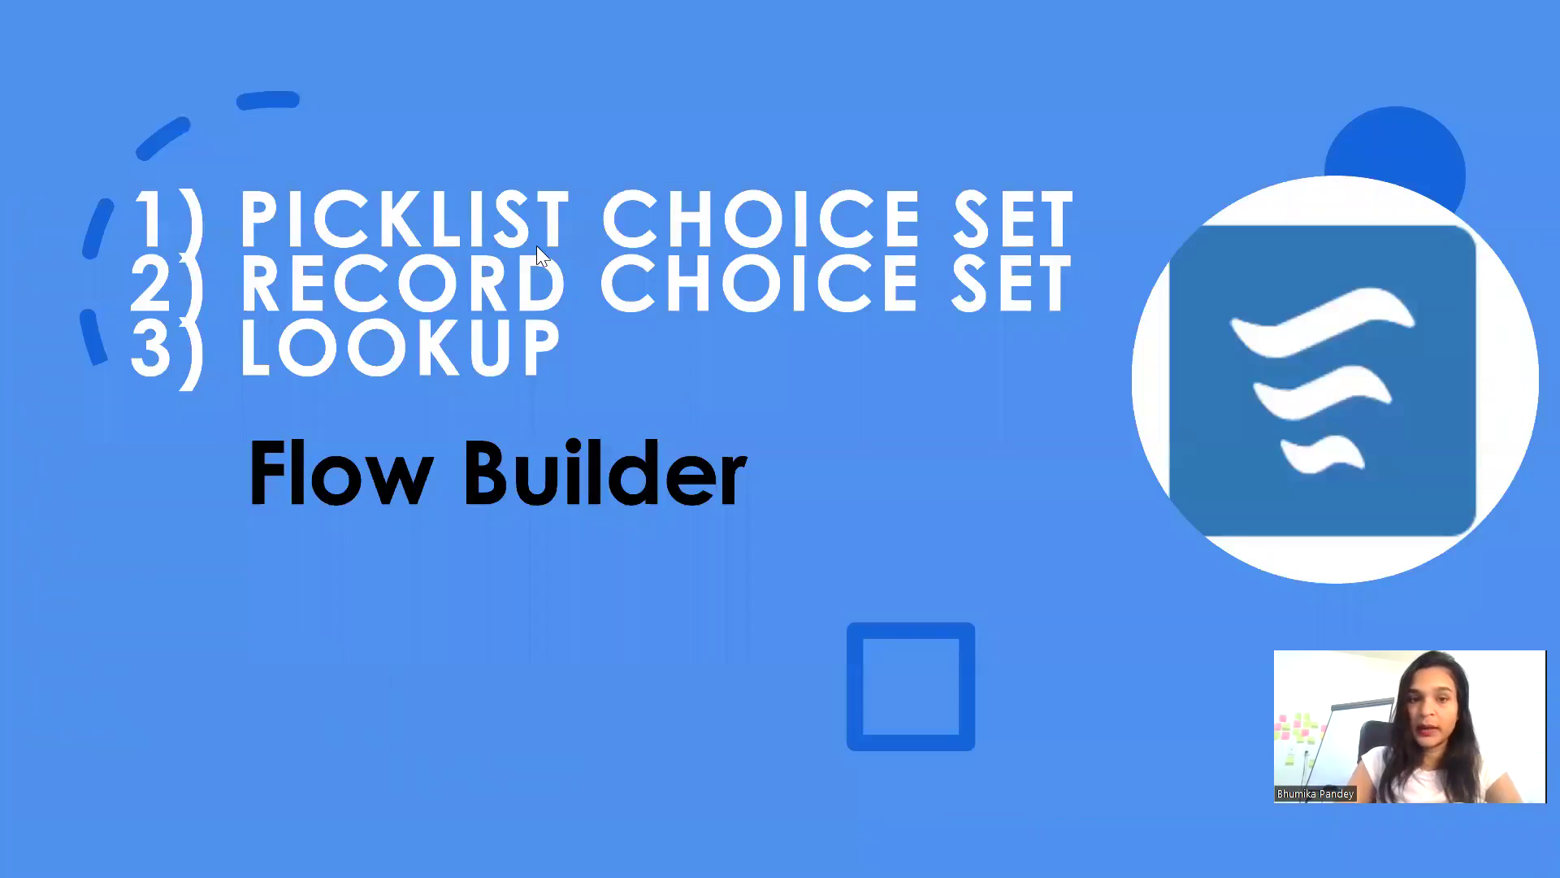
pyautogui.hotkey('alt', 'Tab')
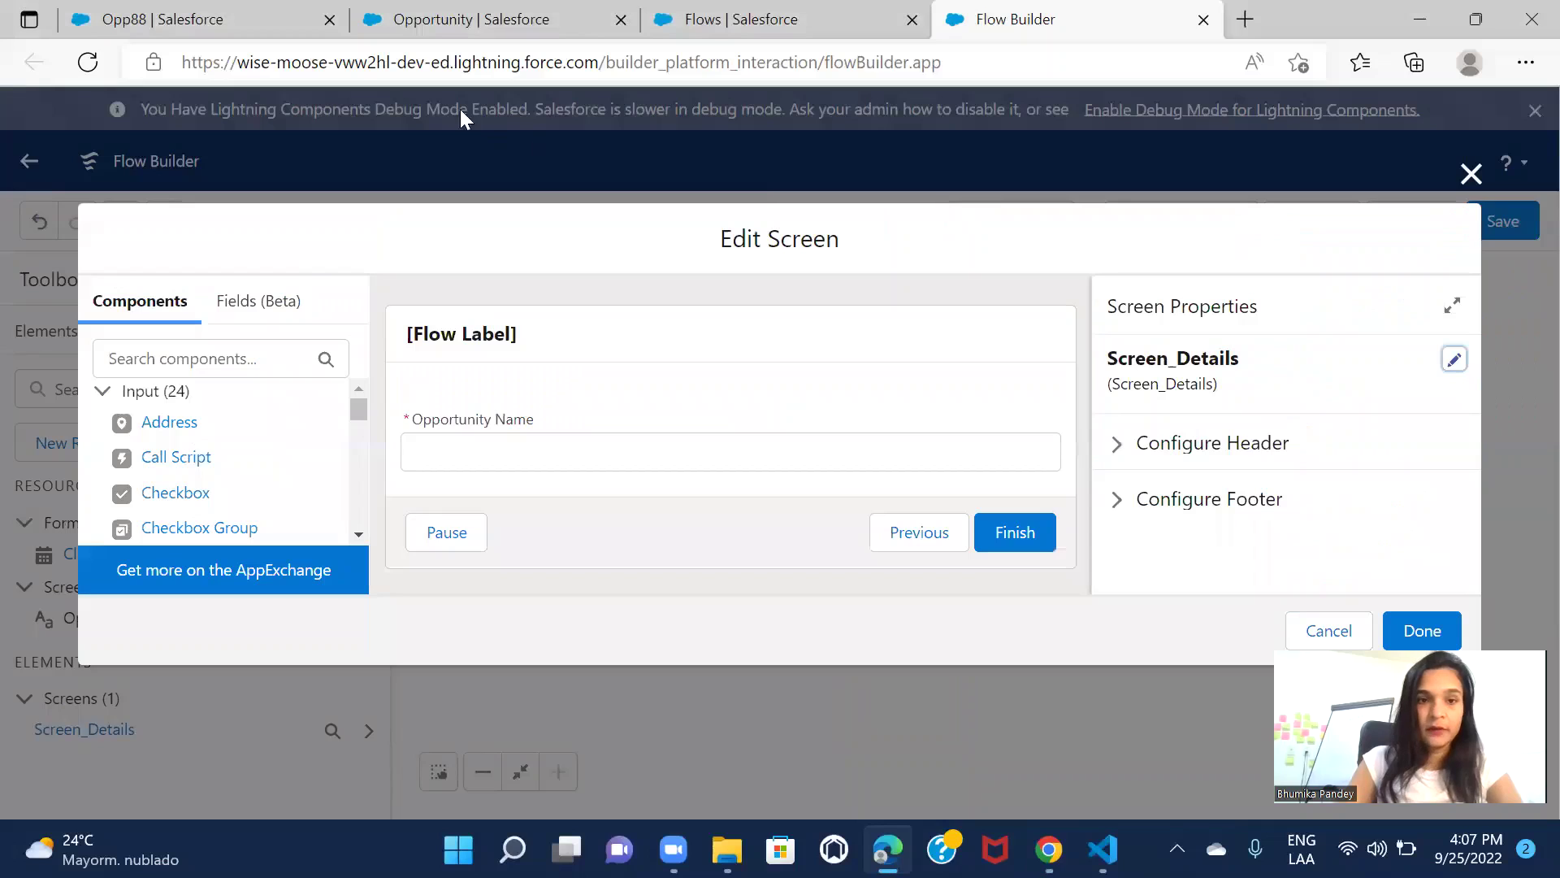
# Find the Stage field among the Opportunity object's fields by searching for "stag" and examine its picklist values
pyautogui.click(429, 19)
pyautogui.scroll(3, 662, 540)
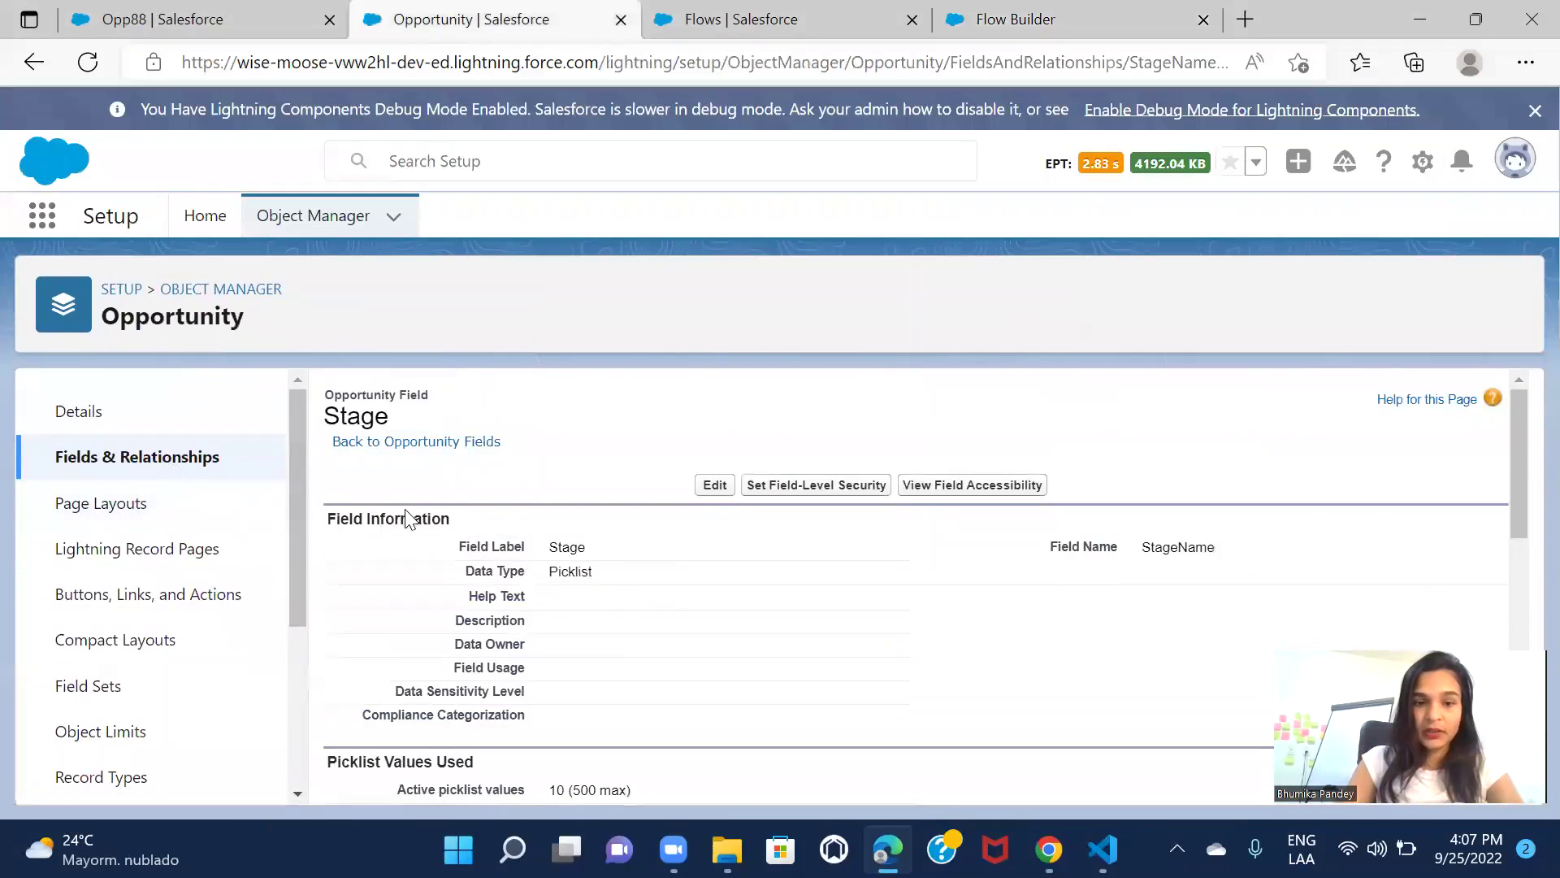
pyautogui.click(215, 477)
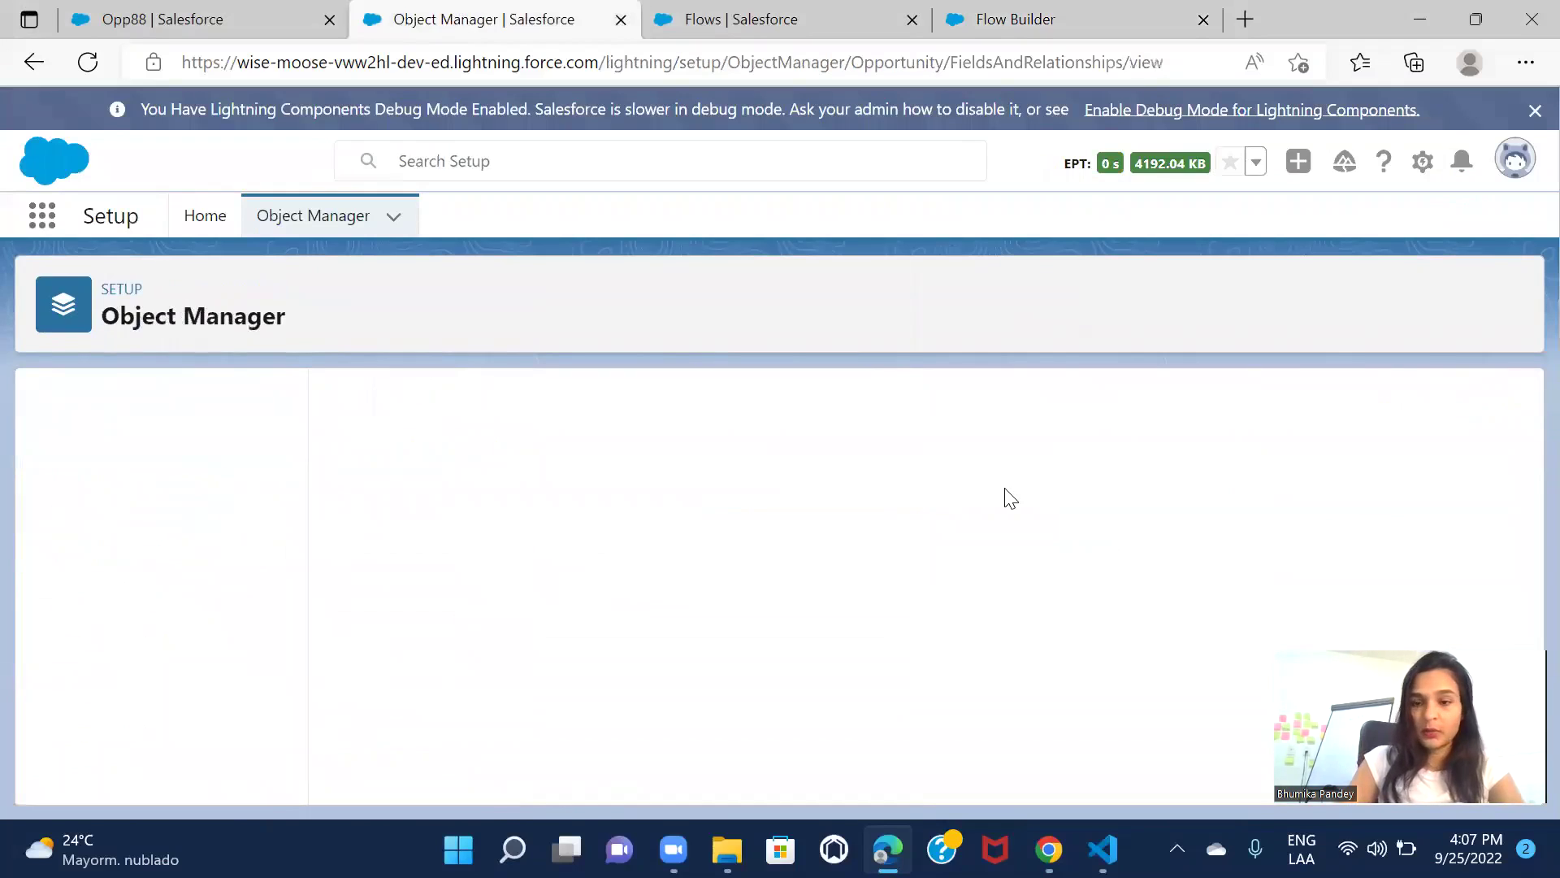
pyautogui.click(845, 408)
pyautogui.write('stag')
pyautogui.click(342, 518)
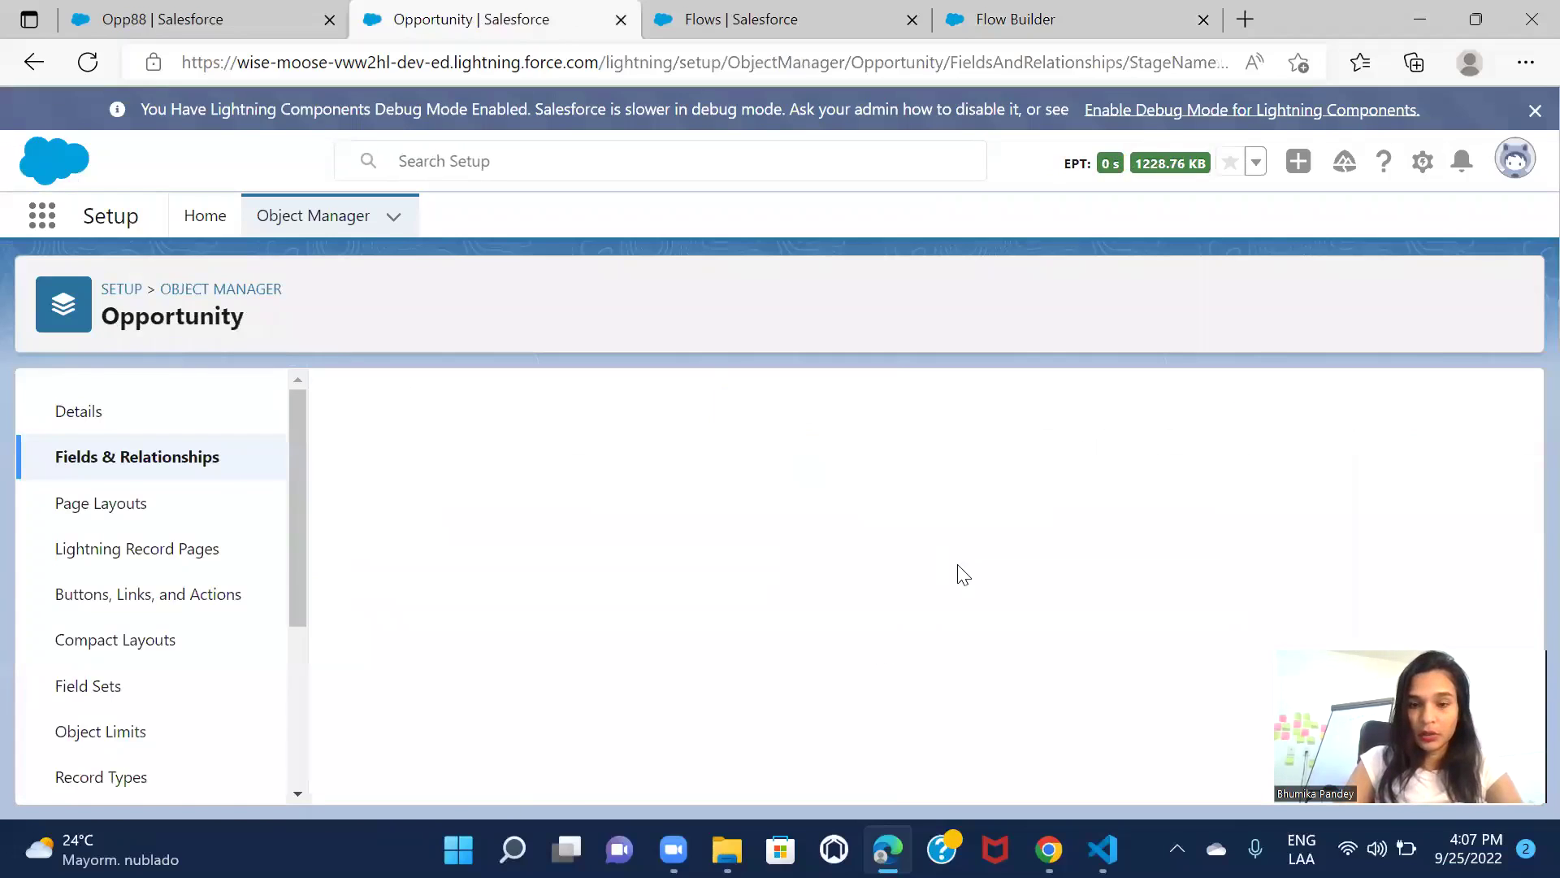
pyautogui.scroll(-6, 957, 567)
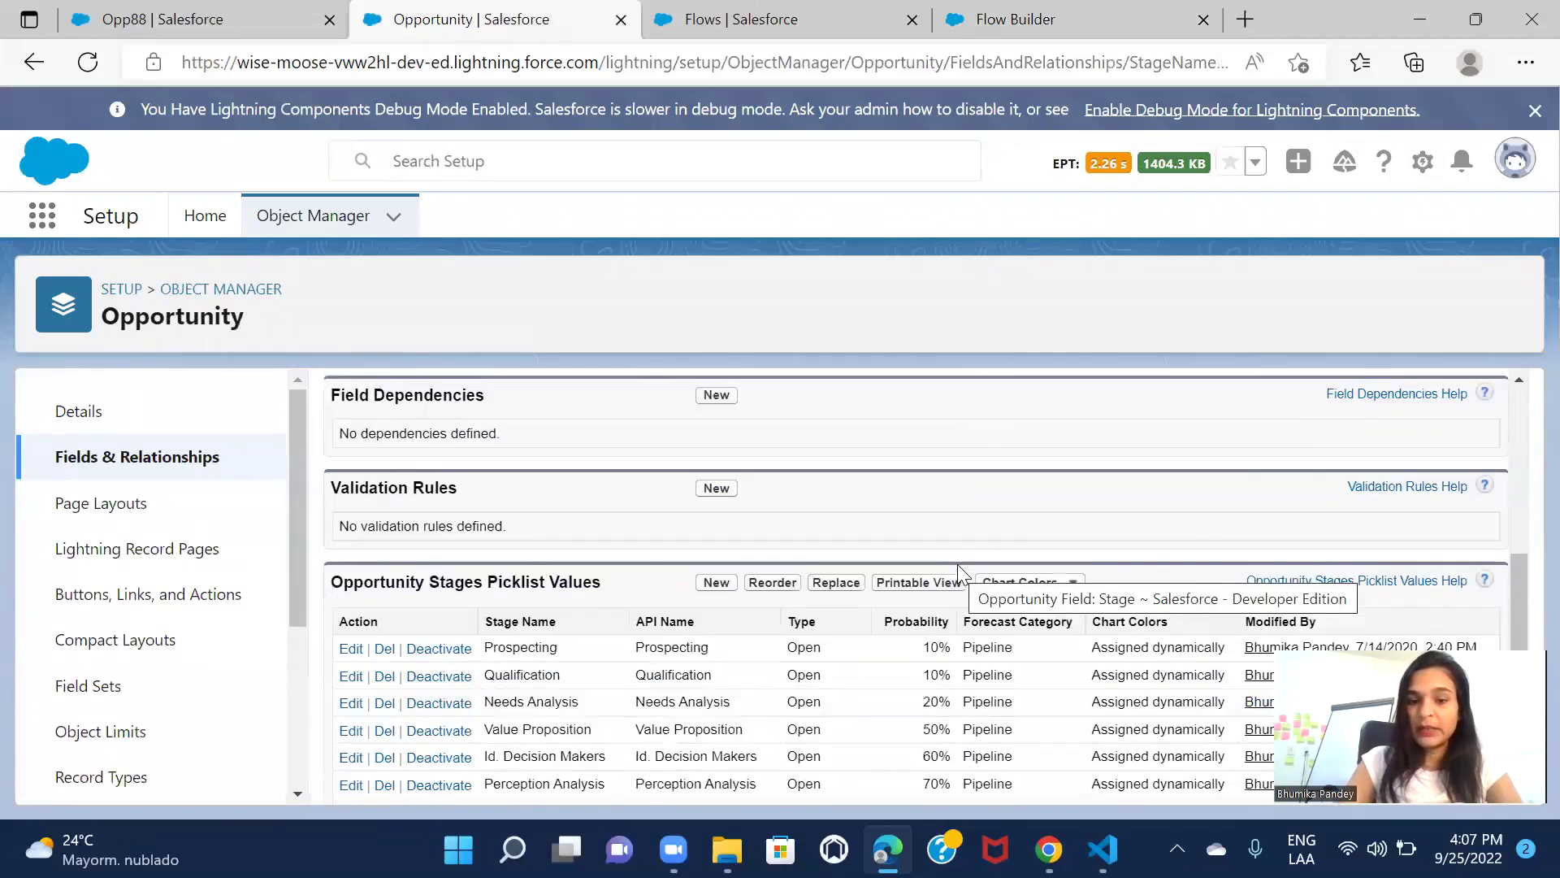
# Review the Stage field's API name and its full list of opportunity stage picklist values
pyautogui.scroll(-2, 958, 564)
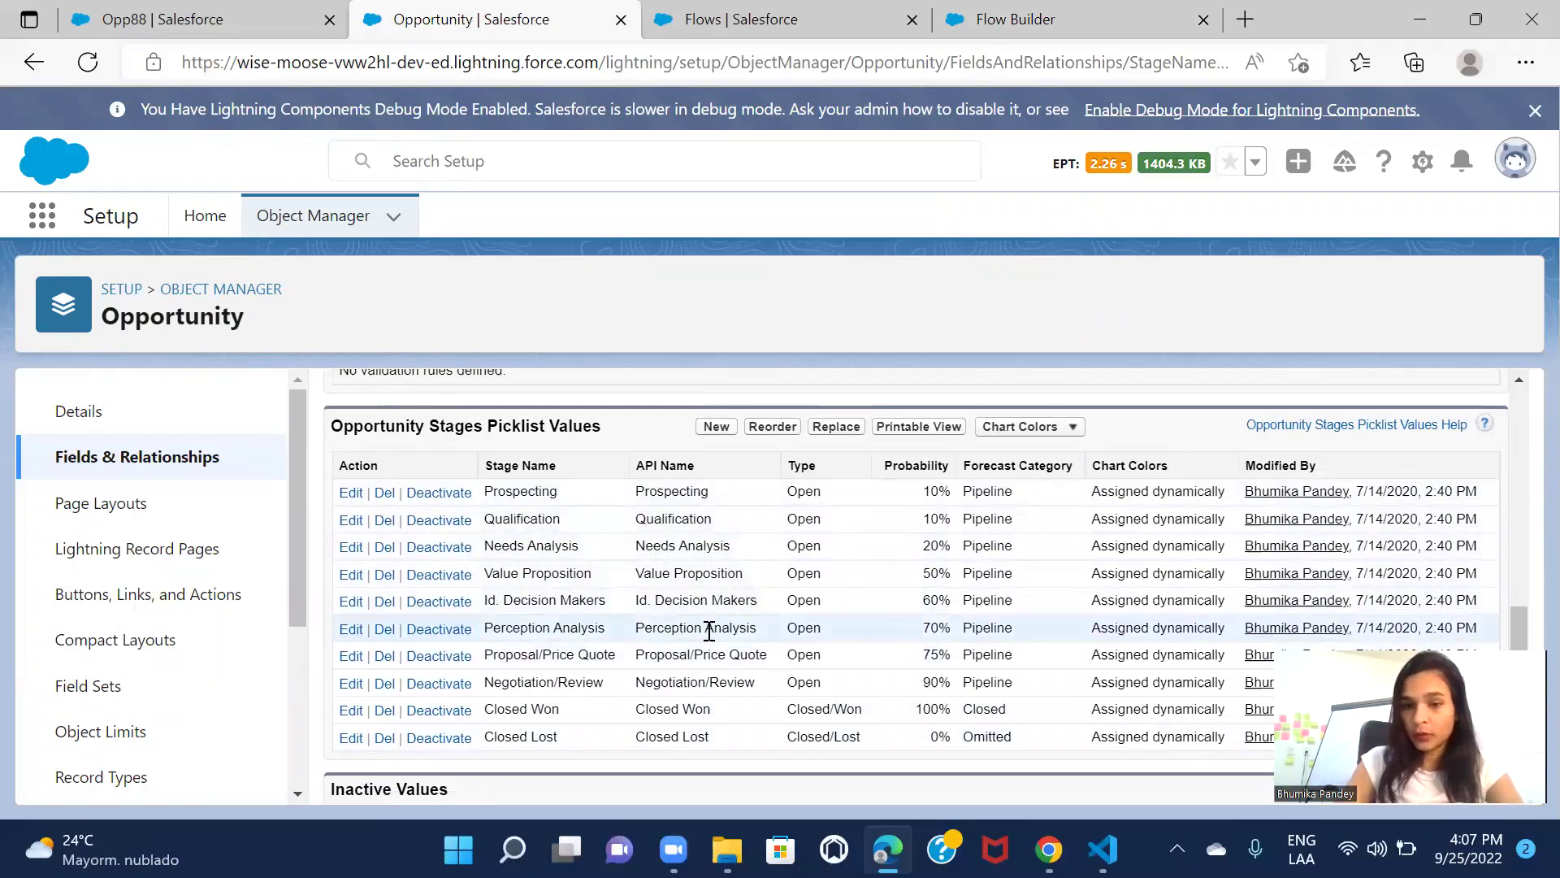
pyautogui.scroll(1, 565, 553)
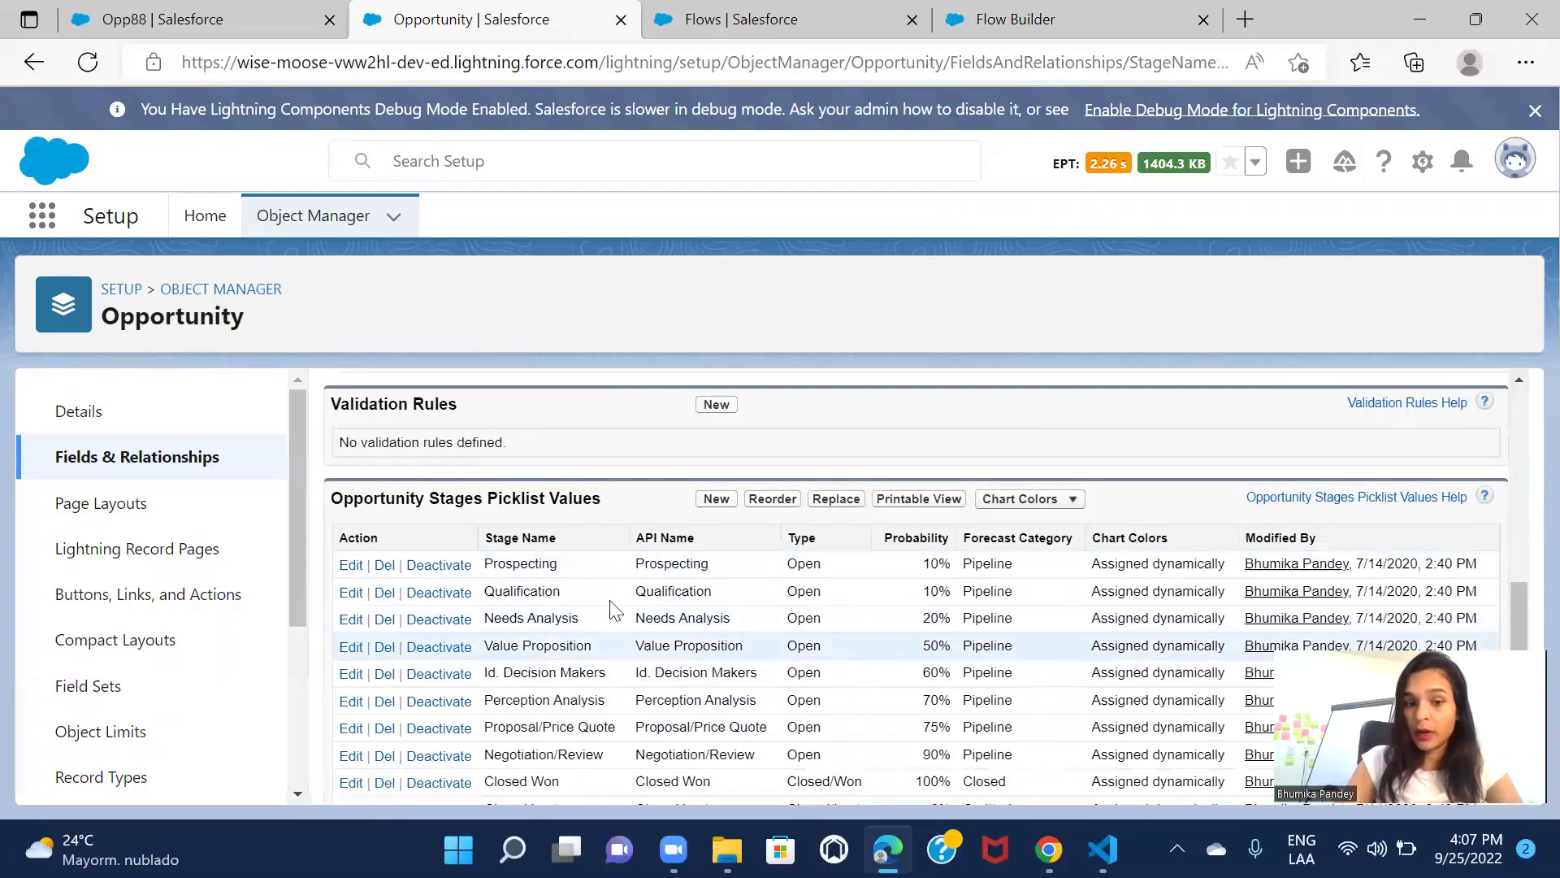
pyautogui.scroll(-1, 617, 617)
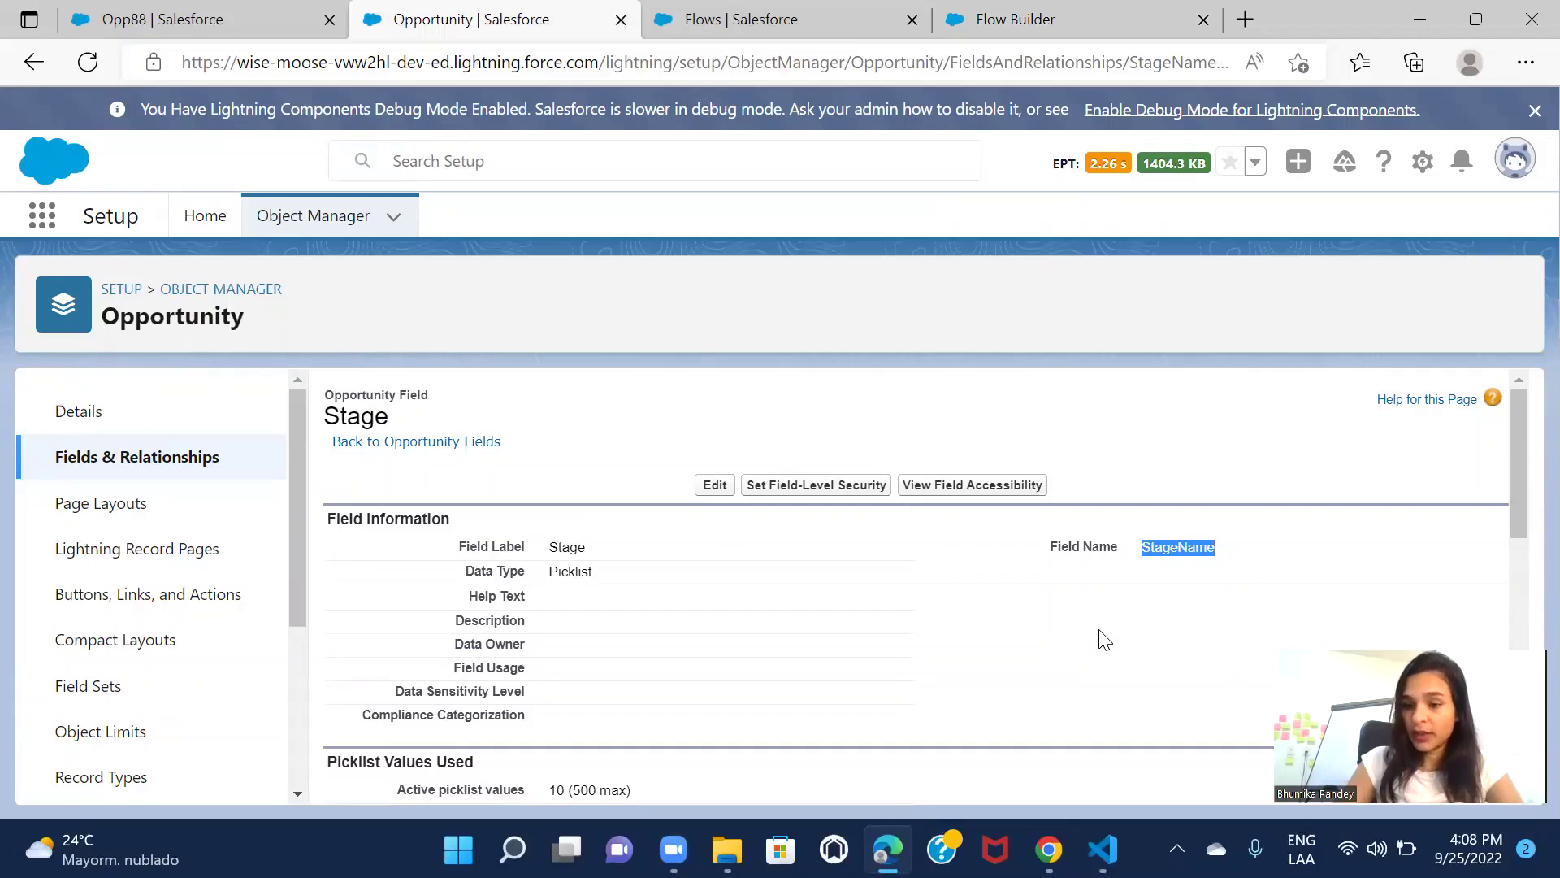
pyautogui.scroll(-4, 1103, 640)
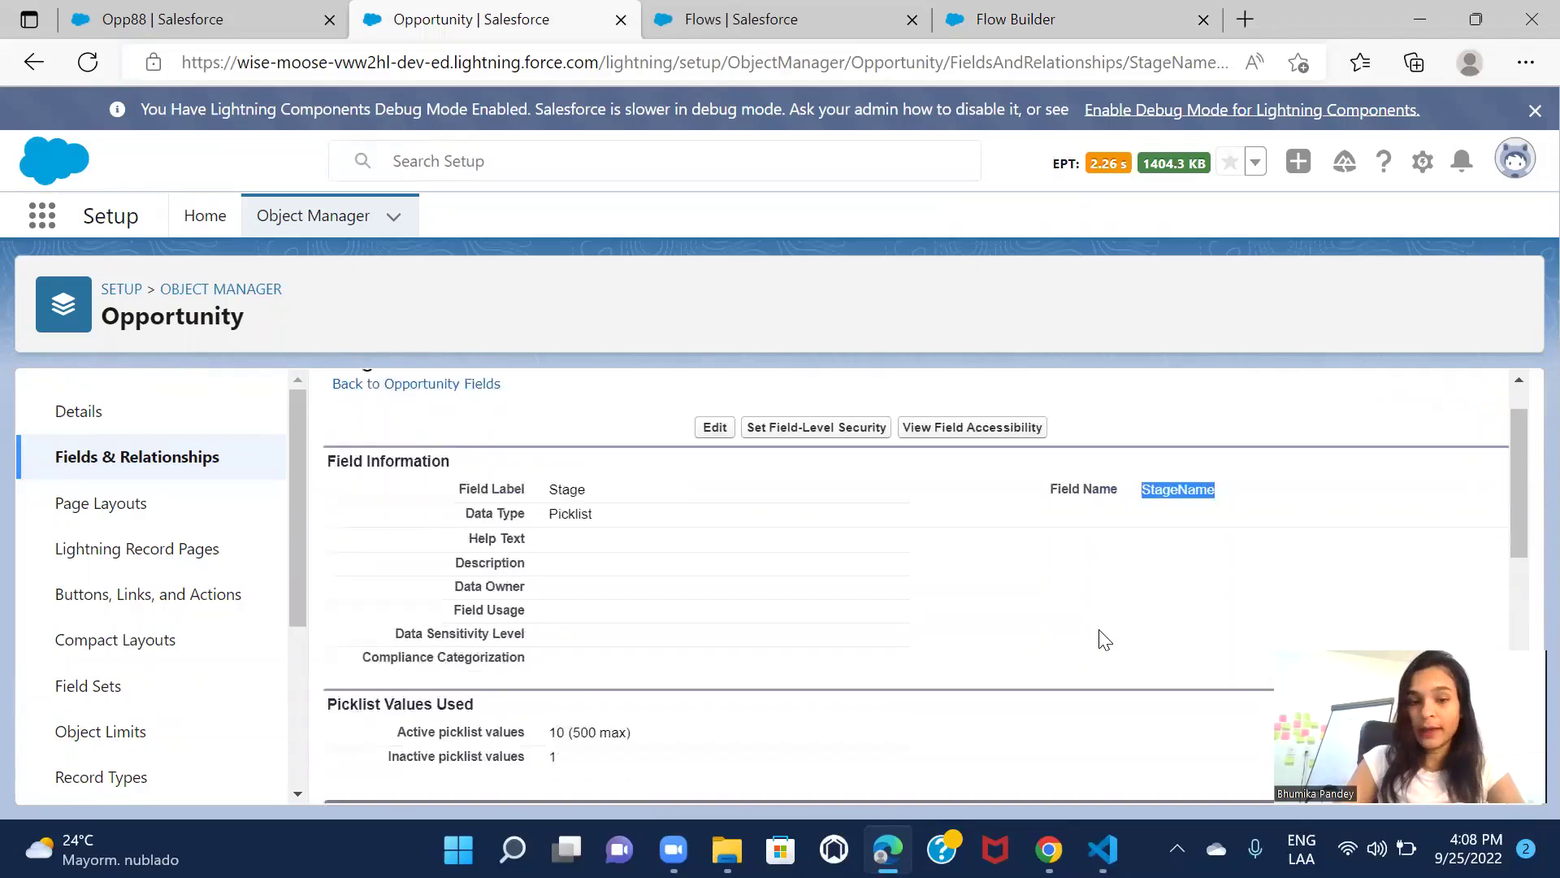
pyautogui.scroll(-2, 1102, 639)
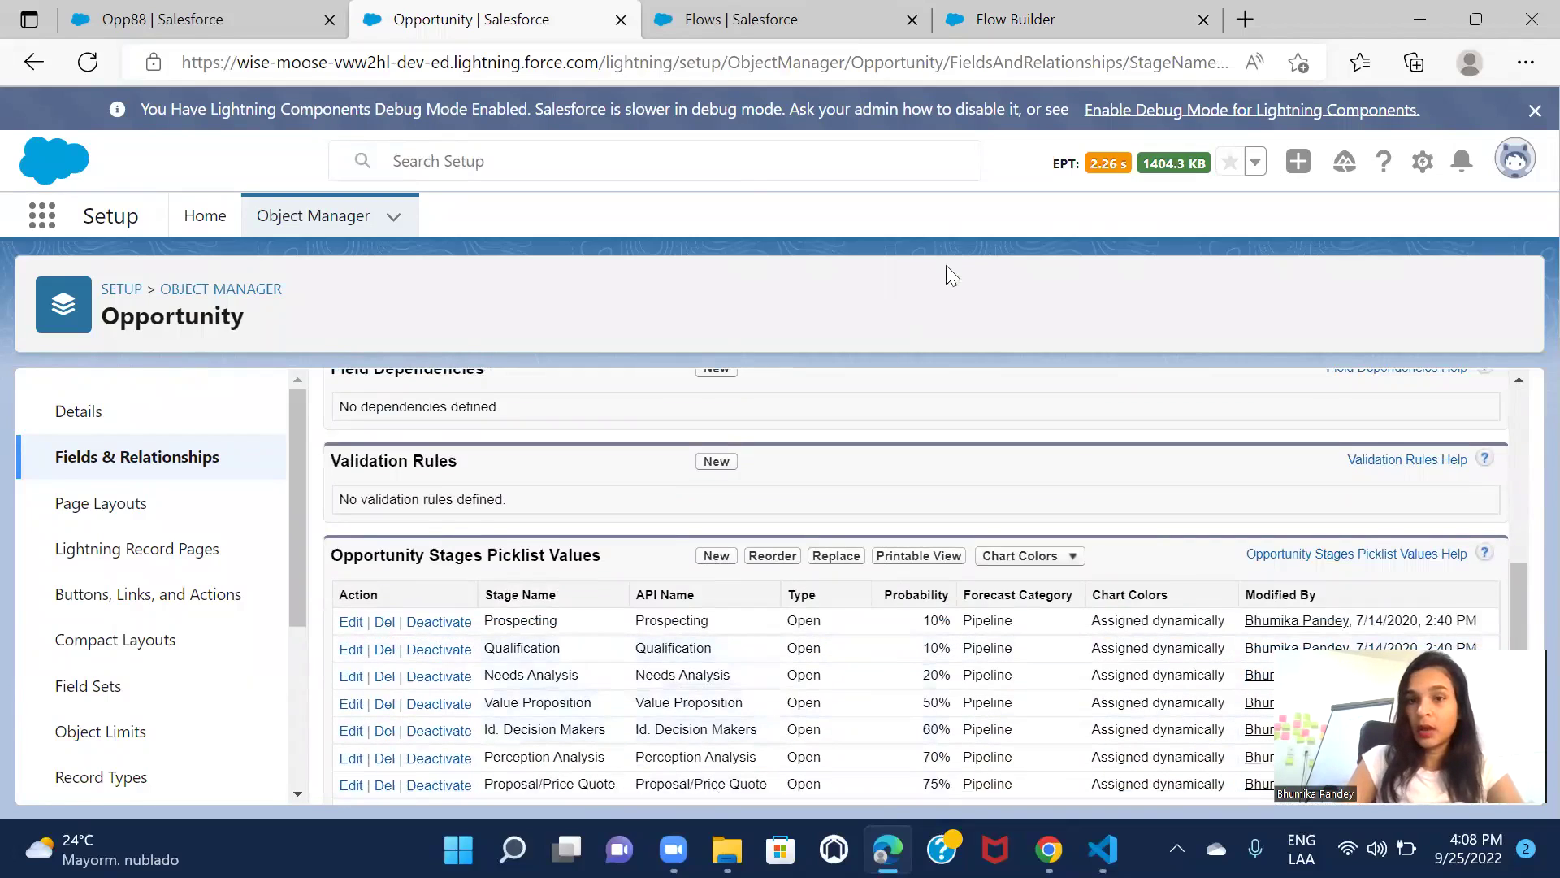
# Return to the flow in Flow Builder and close the Screen_Details screen editor
pyautogui.click(739, 24)
pyautogui.click(988, 30)
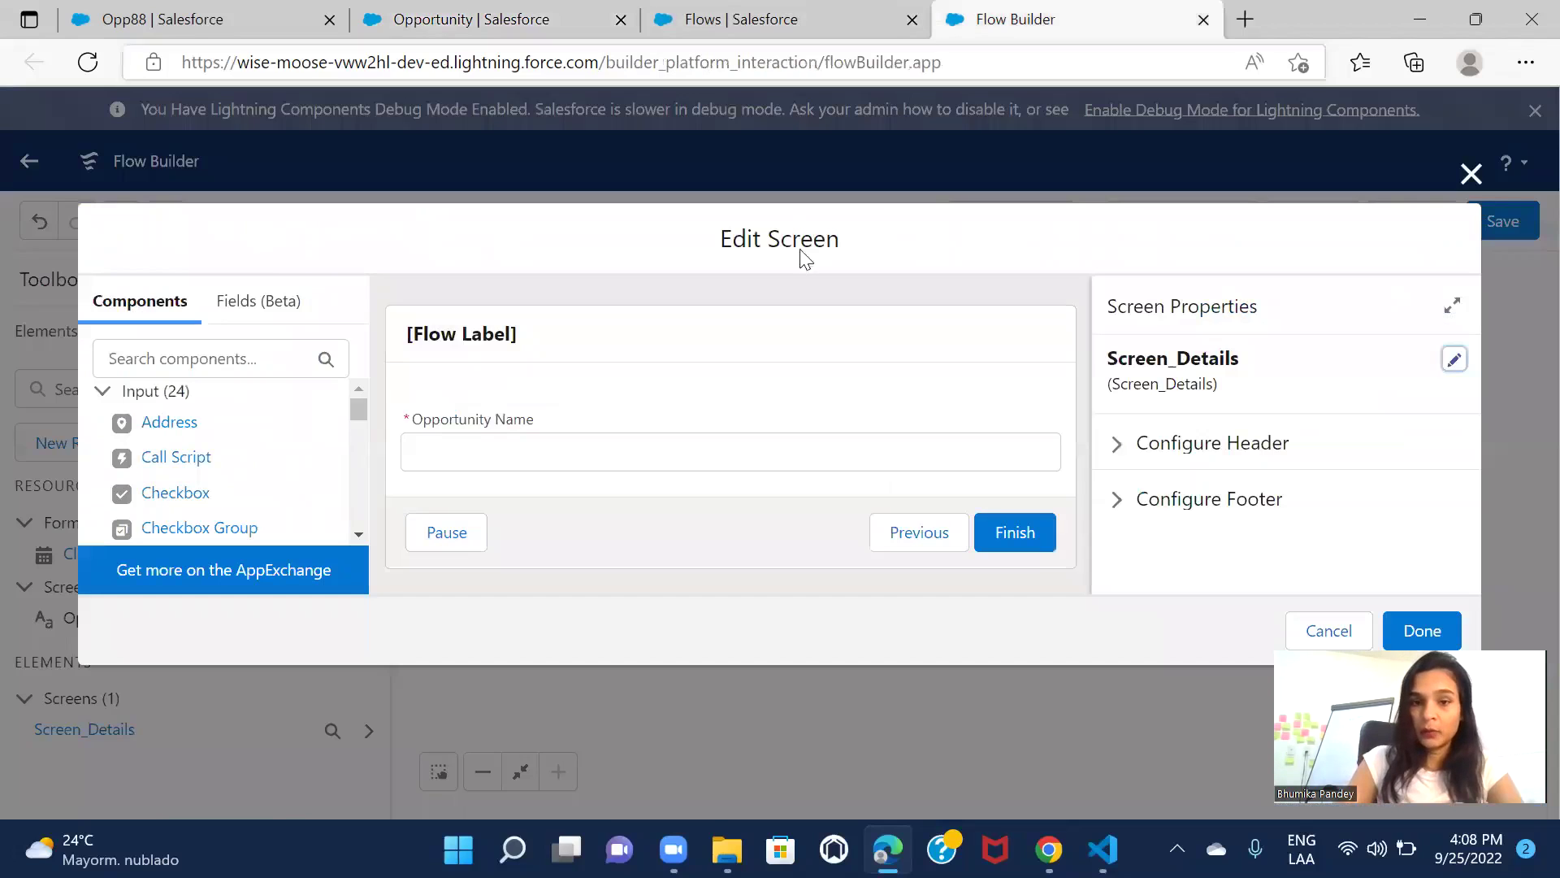
pyautogui.click(1420, 631)
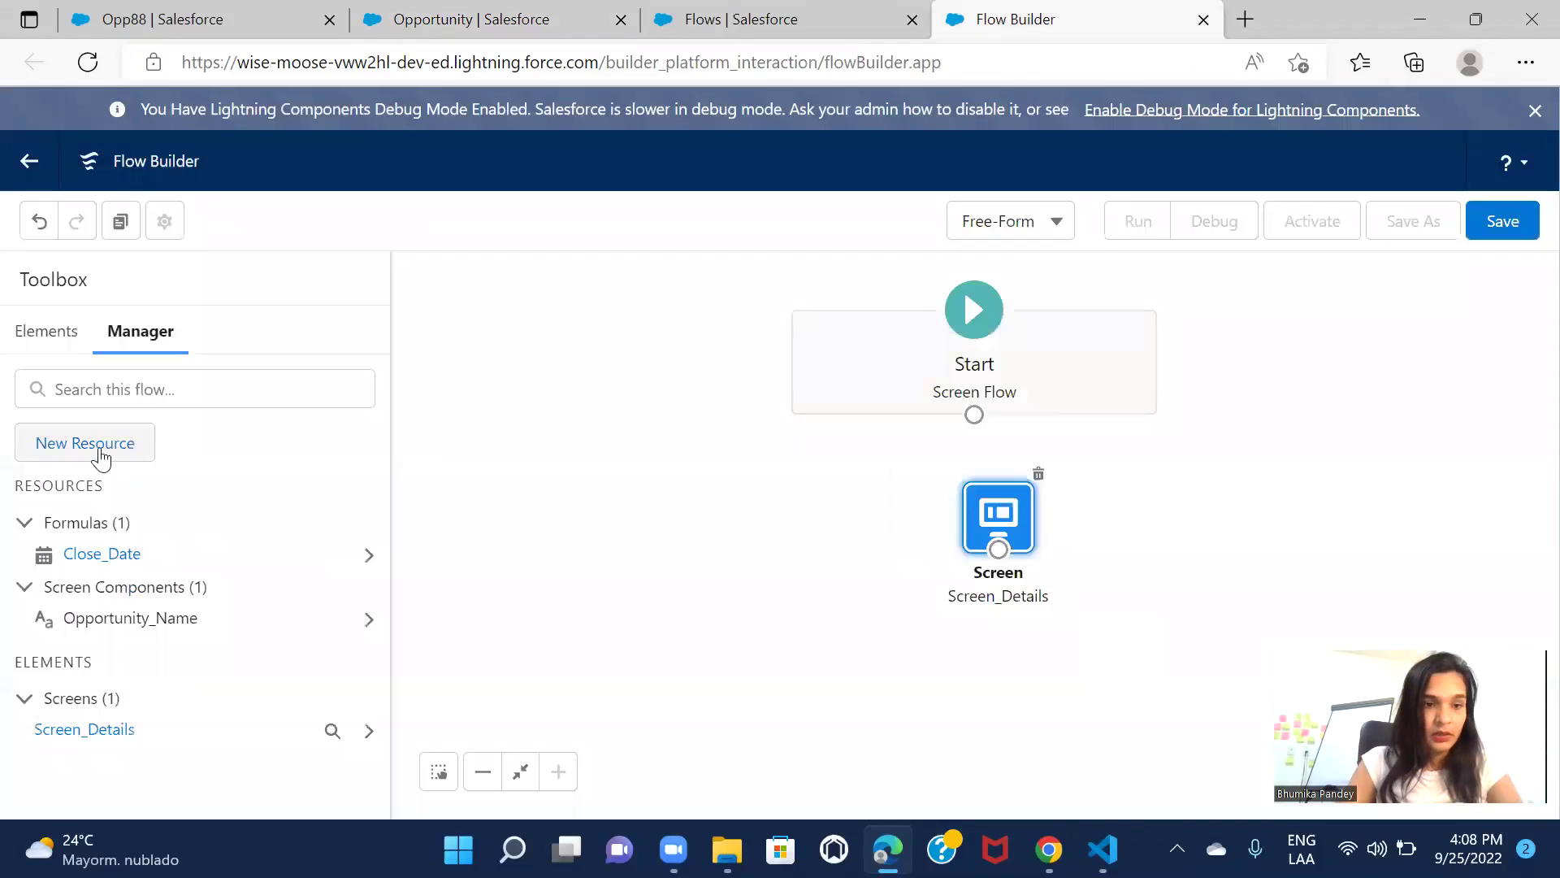
# Start a new Picklist Choice Set resource with the API name Stage_Name
pyautogui.click(99, 447)
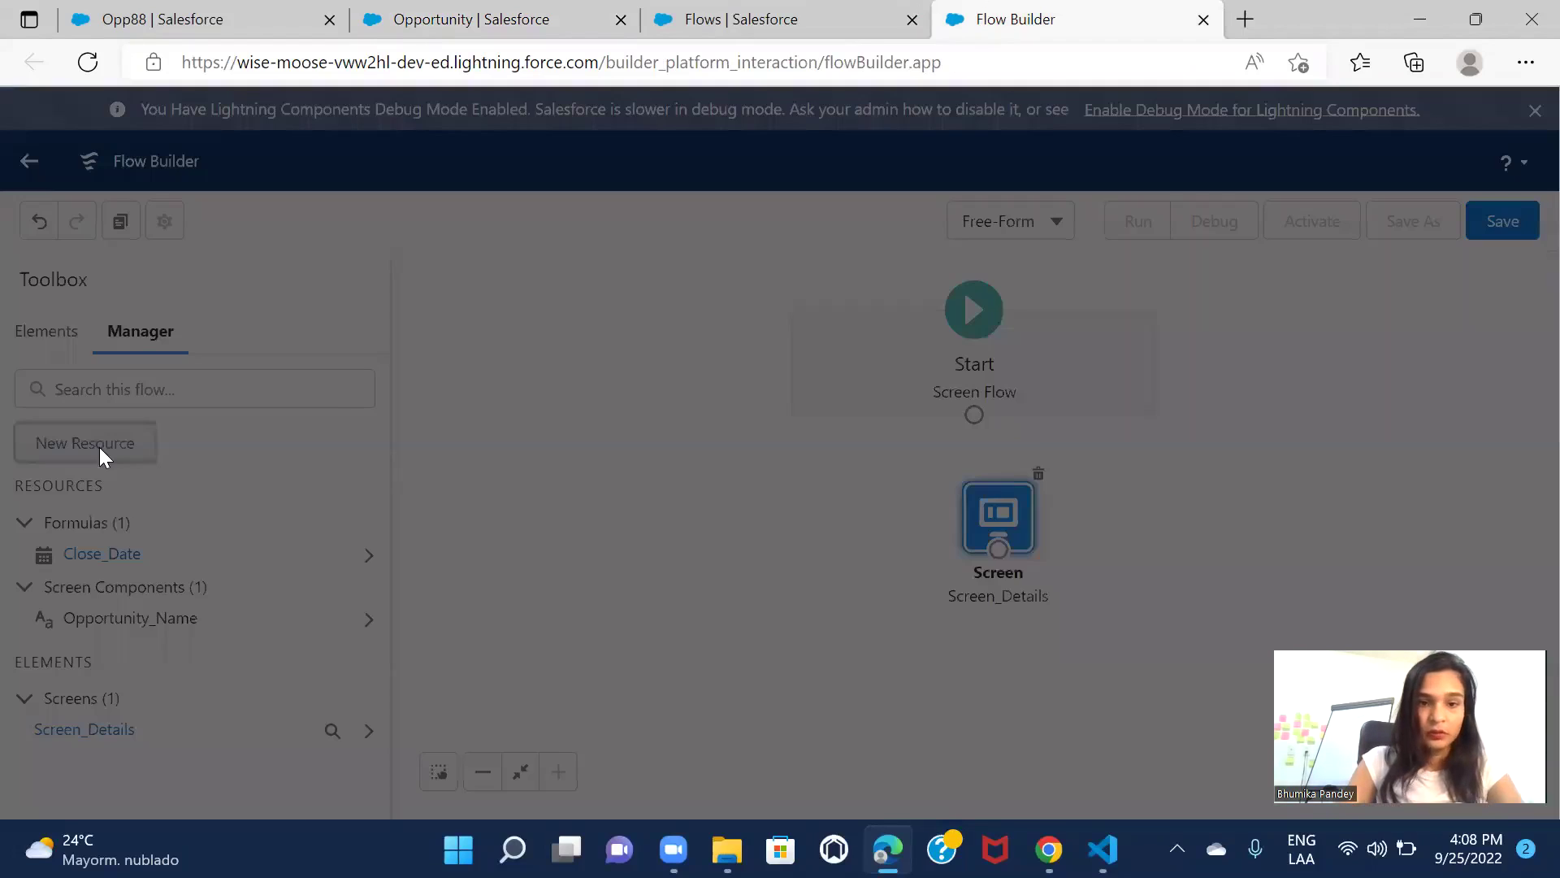
pyautogui.click(571, 358)
pyautogui.scroll(-2, 615, 561)
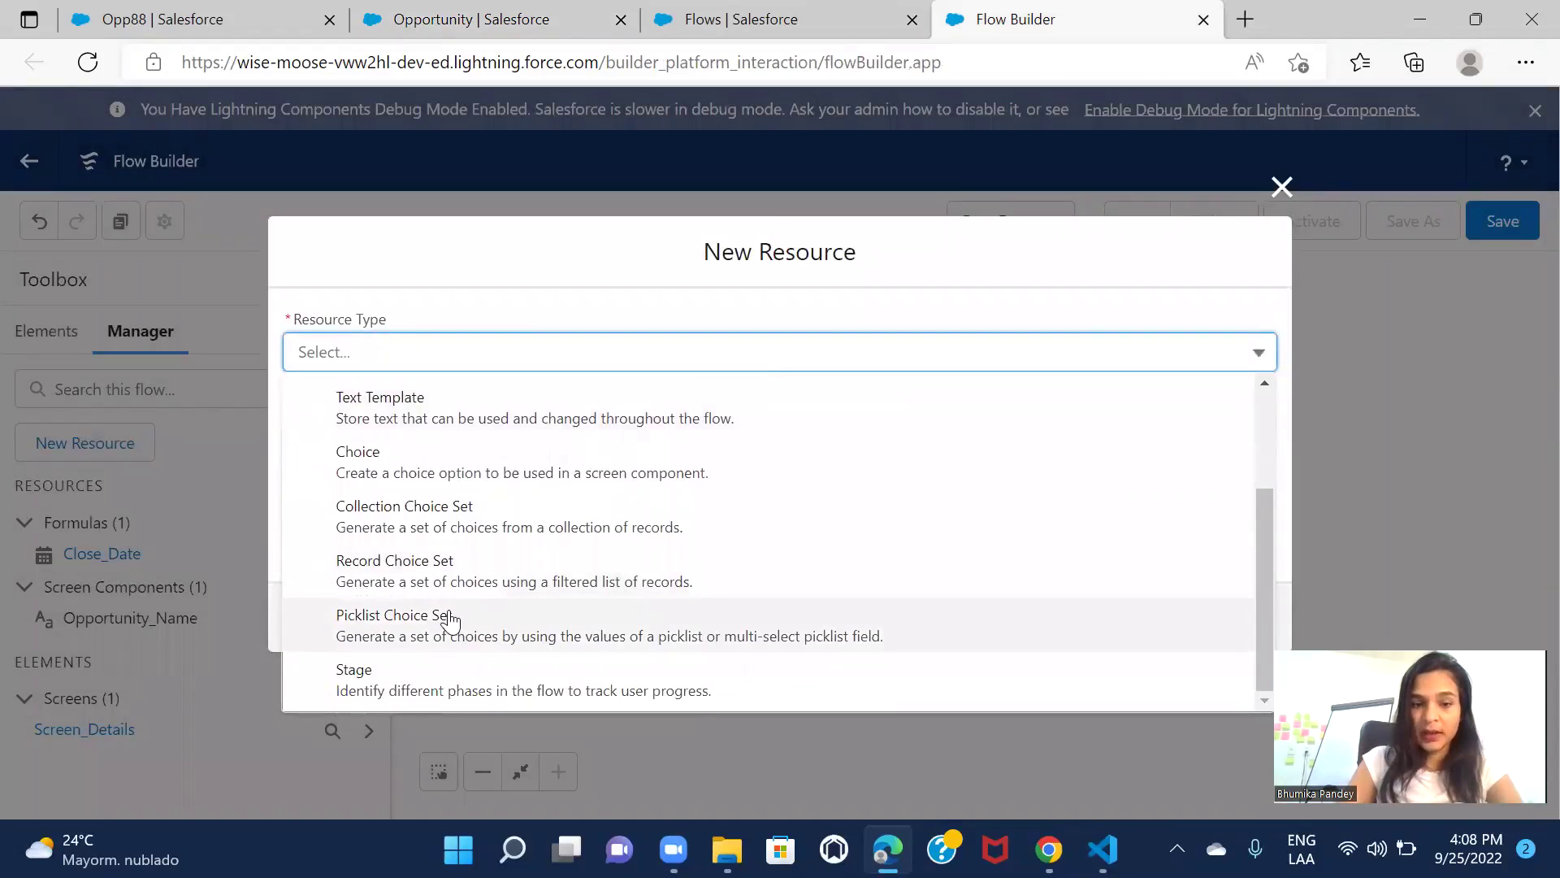
pyautogui.click(447, 616)
pyautogui.click(440, 403)
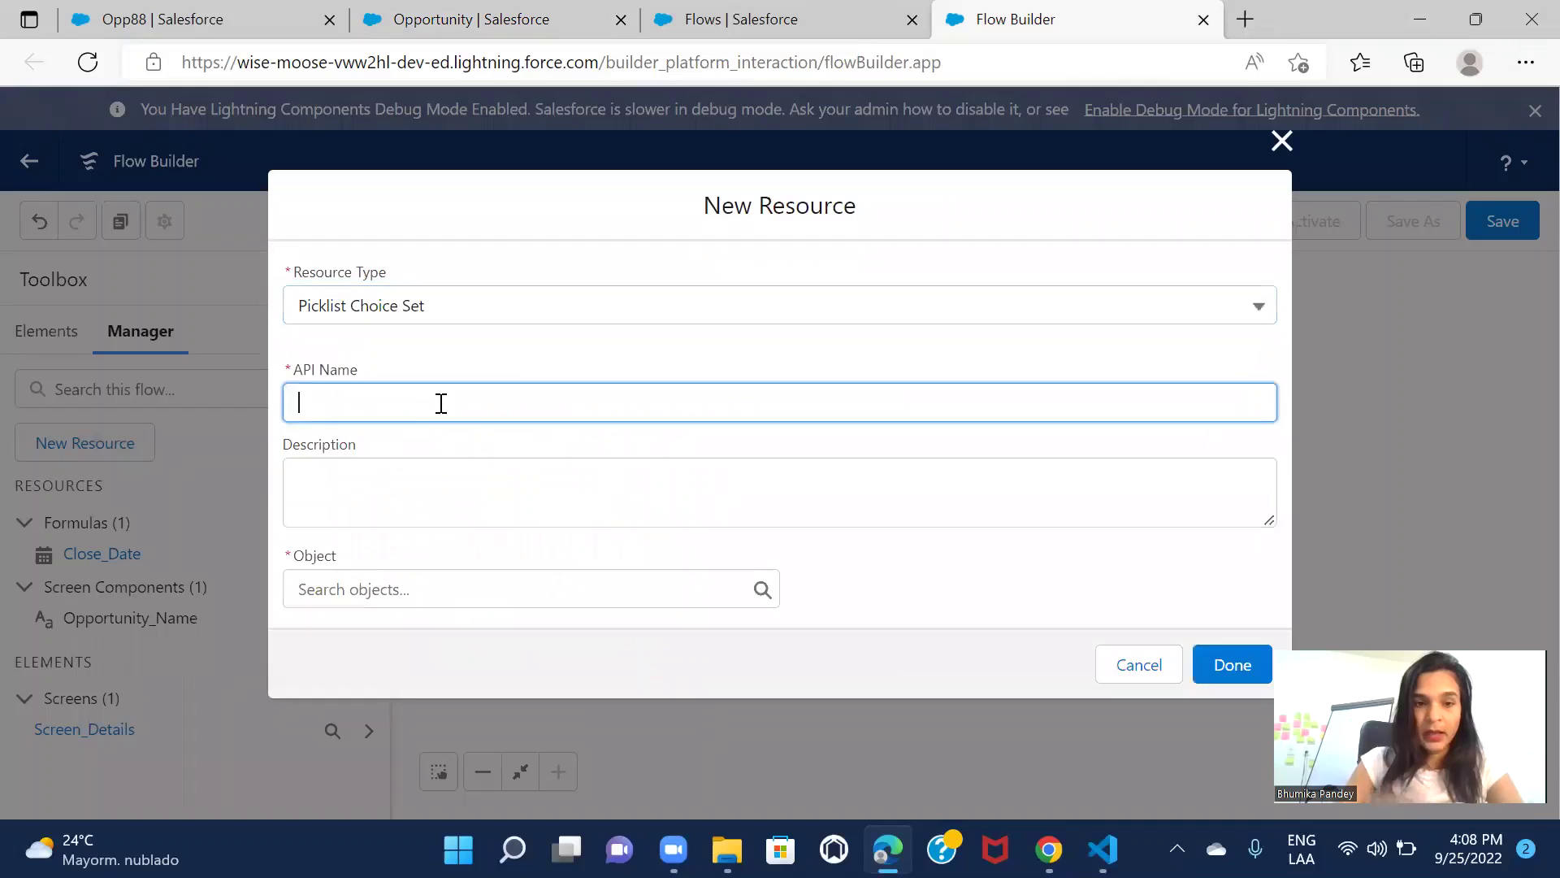
pyautogui.write('Stag')
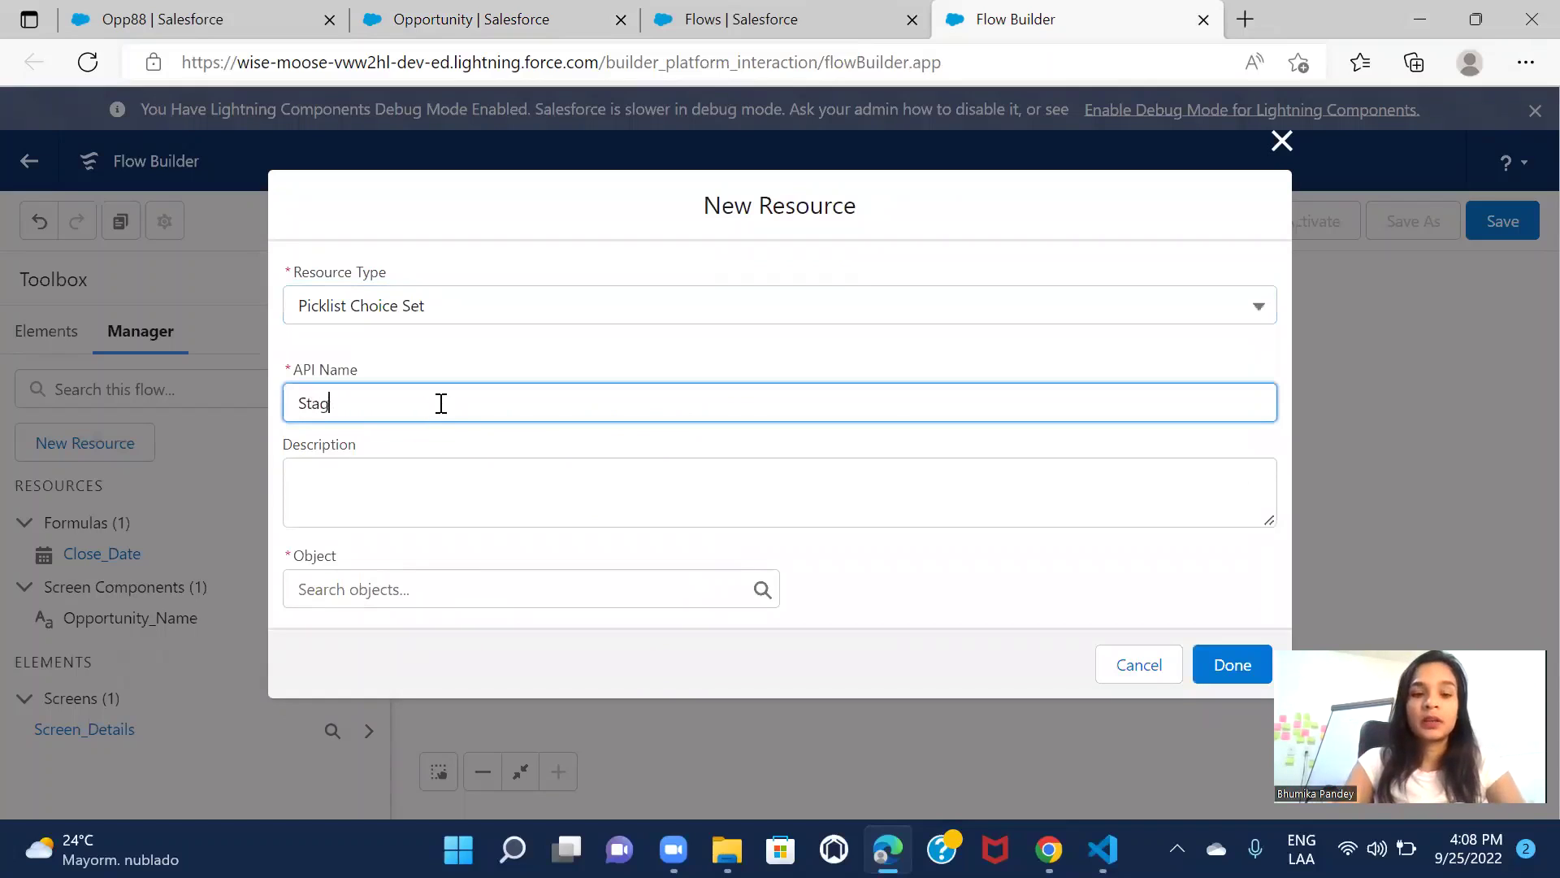
pyautogui.write('e_Name')
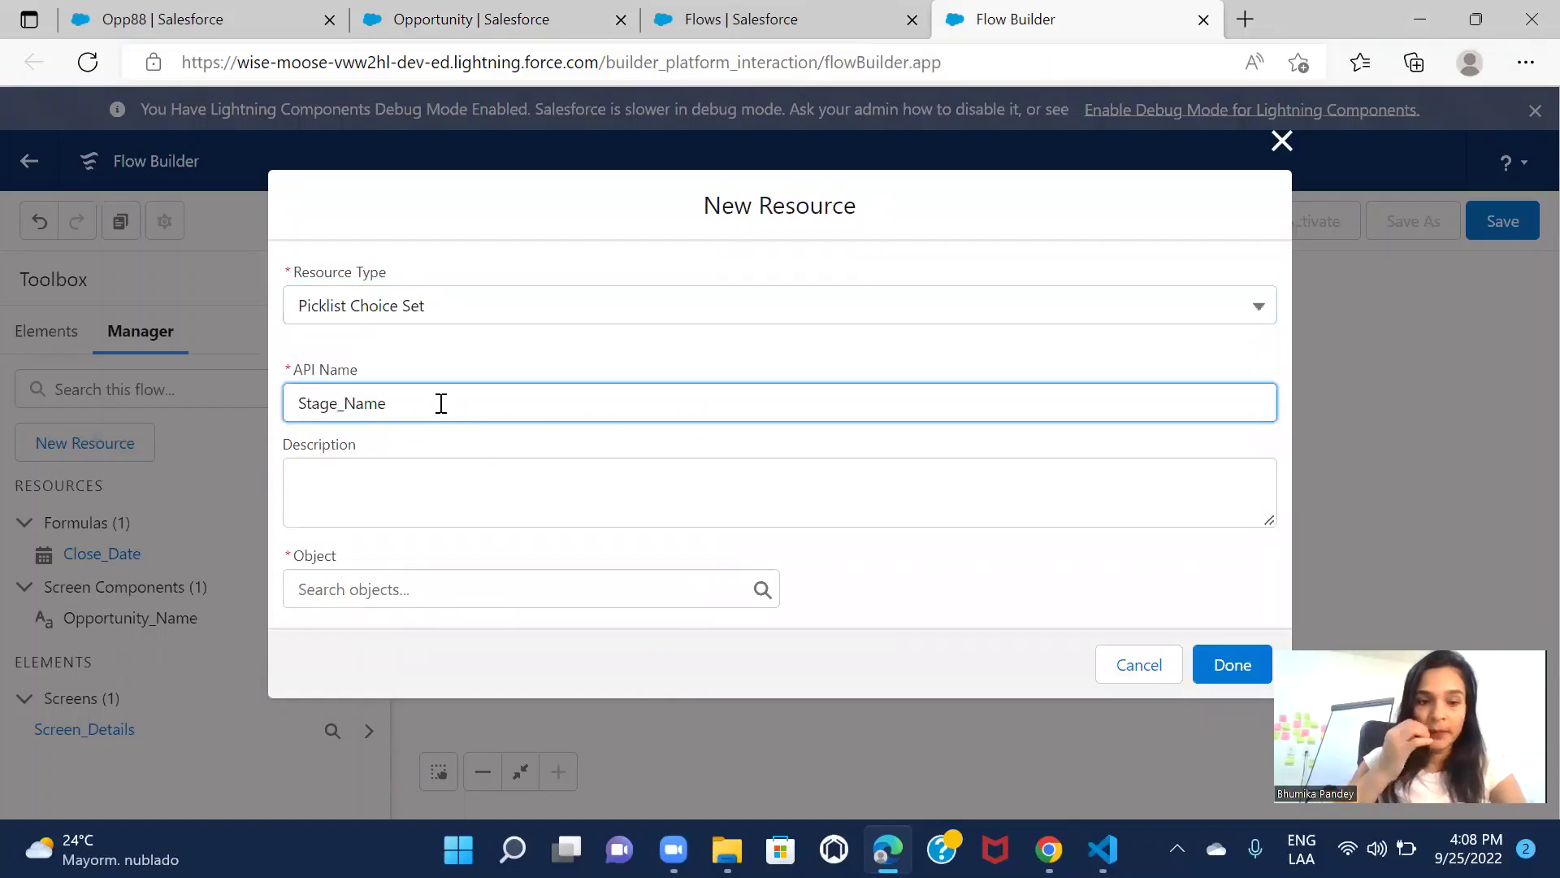
# Base the choice set on the Opportunity object with data type Picklist and field StageName, and finish creating it
pyautogui.click(411, 581)
pyautogui.write('opp')
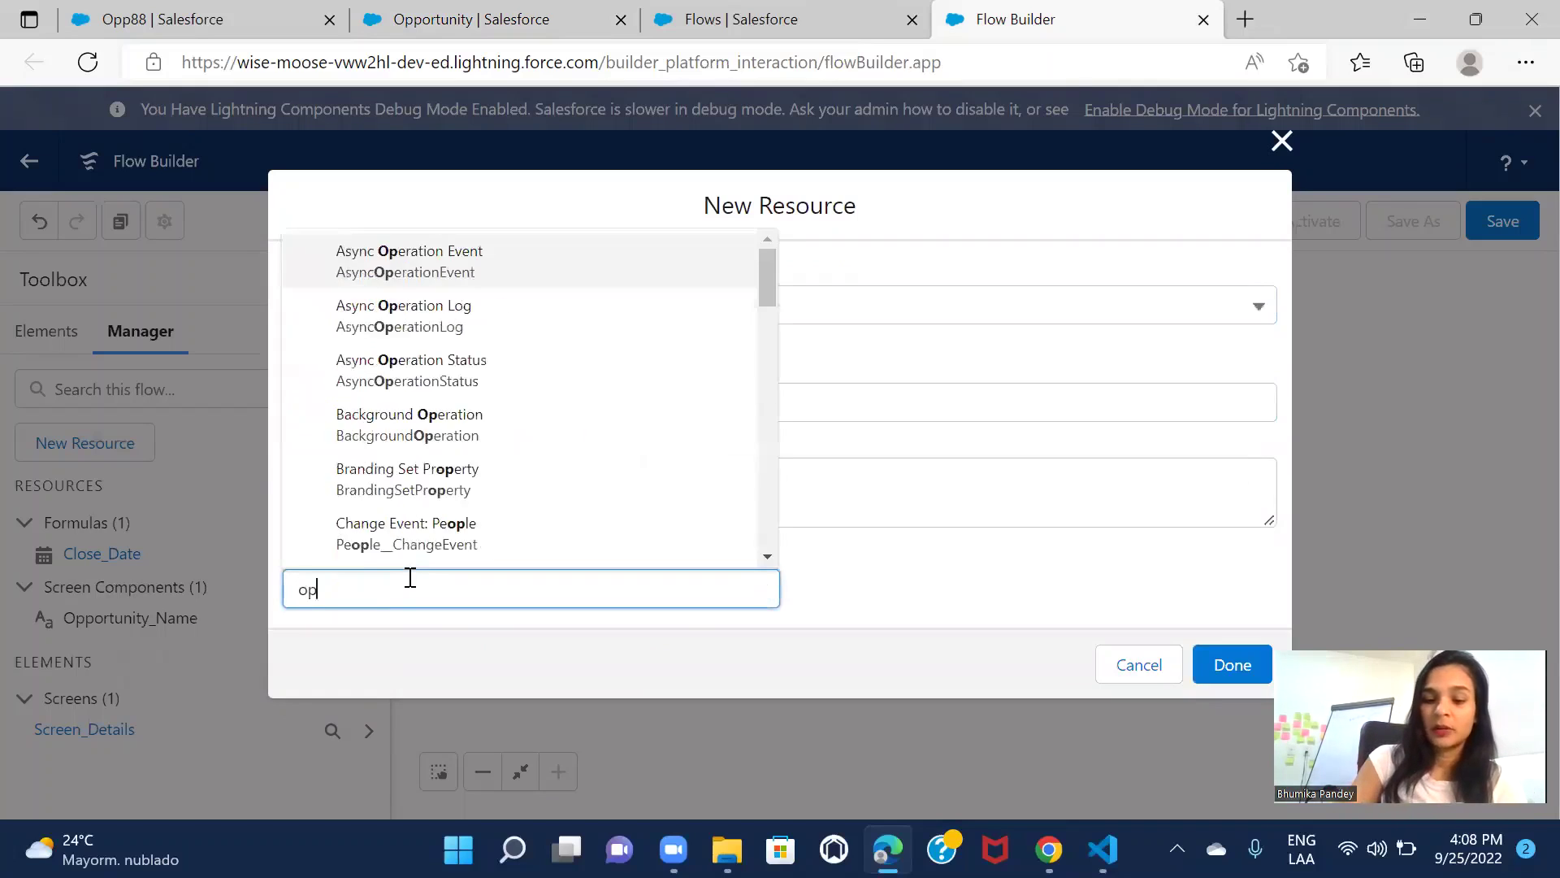
pyautogui.click(474, 265)
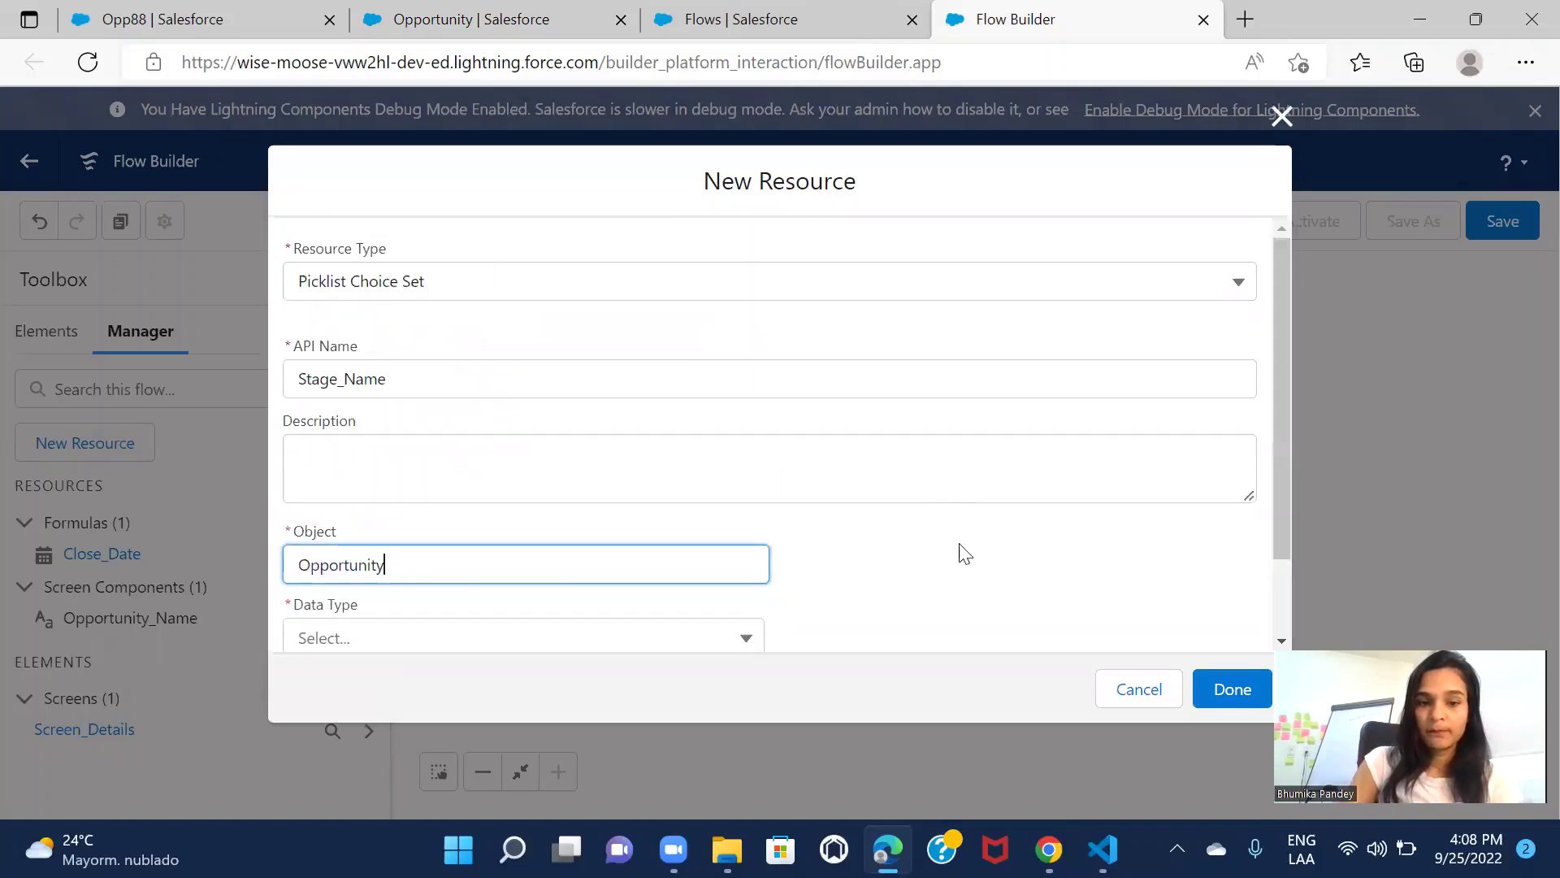
pyautogui.scroll(-1, 963, 551)
pyautogui.click(567, 542)
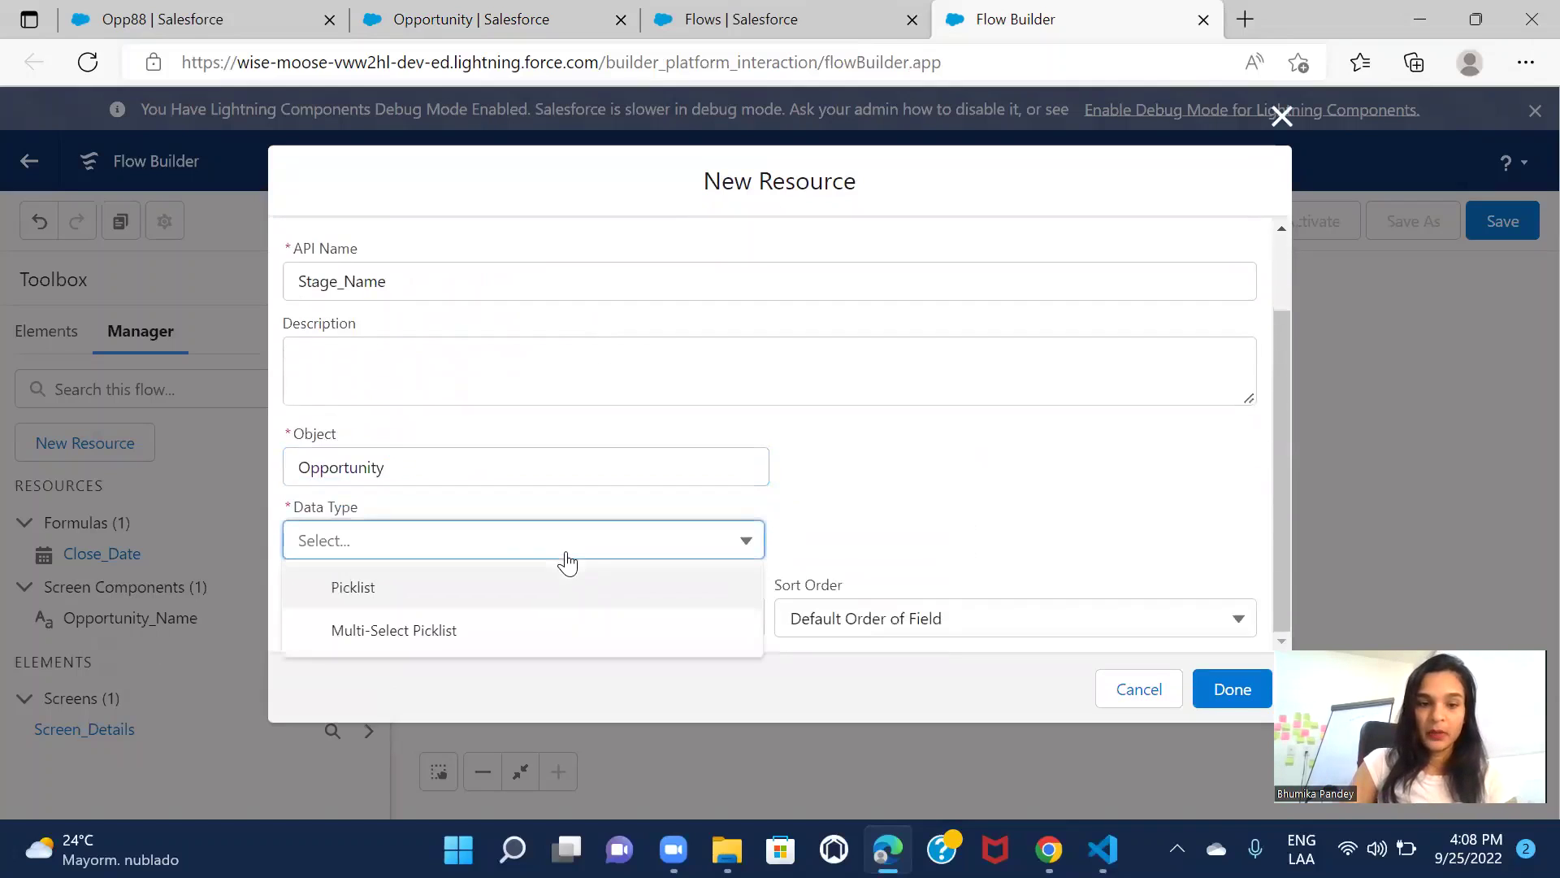
pyautogui.click(450, 584)
pyautogui.click(497, 610)
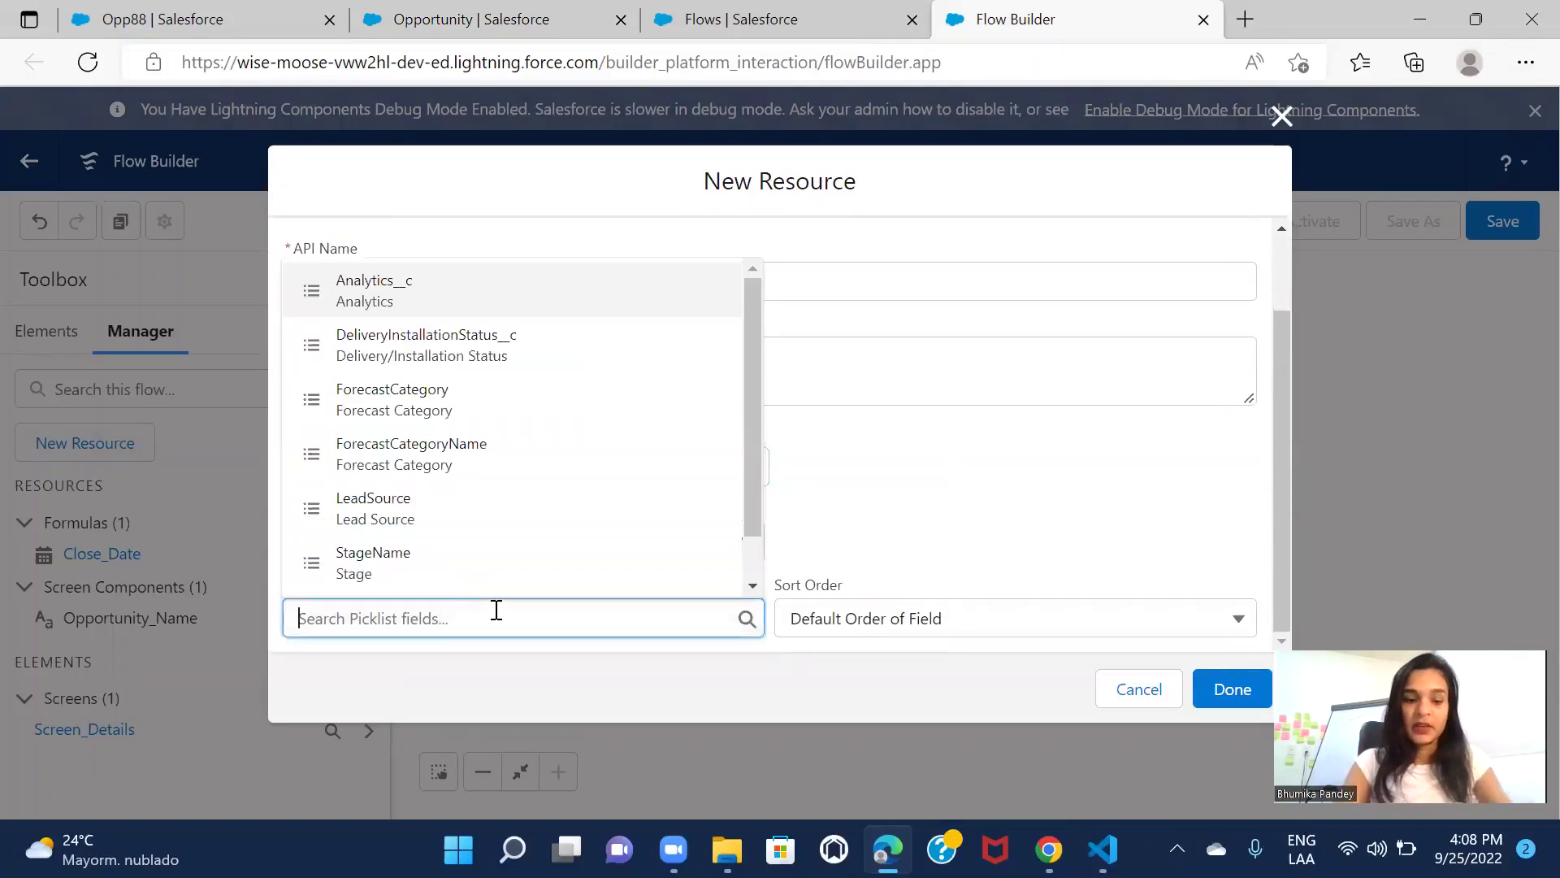
pyautogui.write('stag')
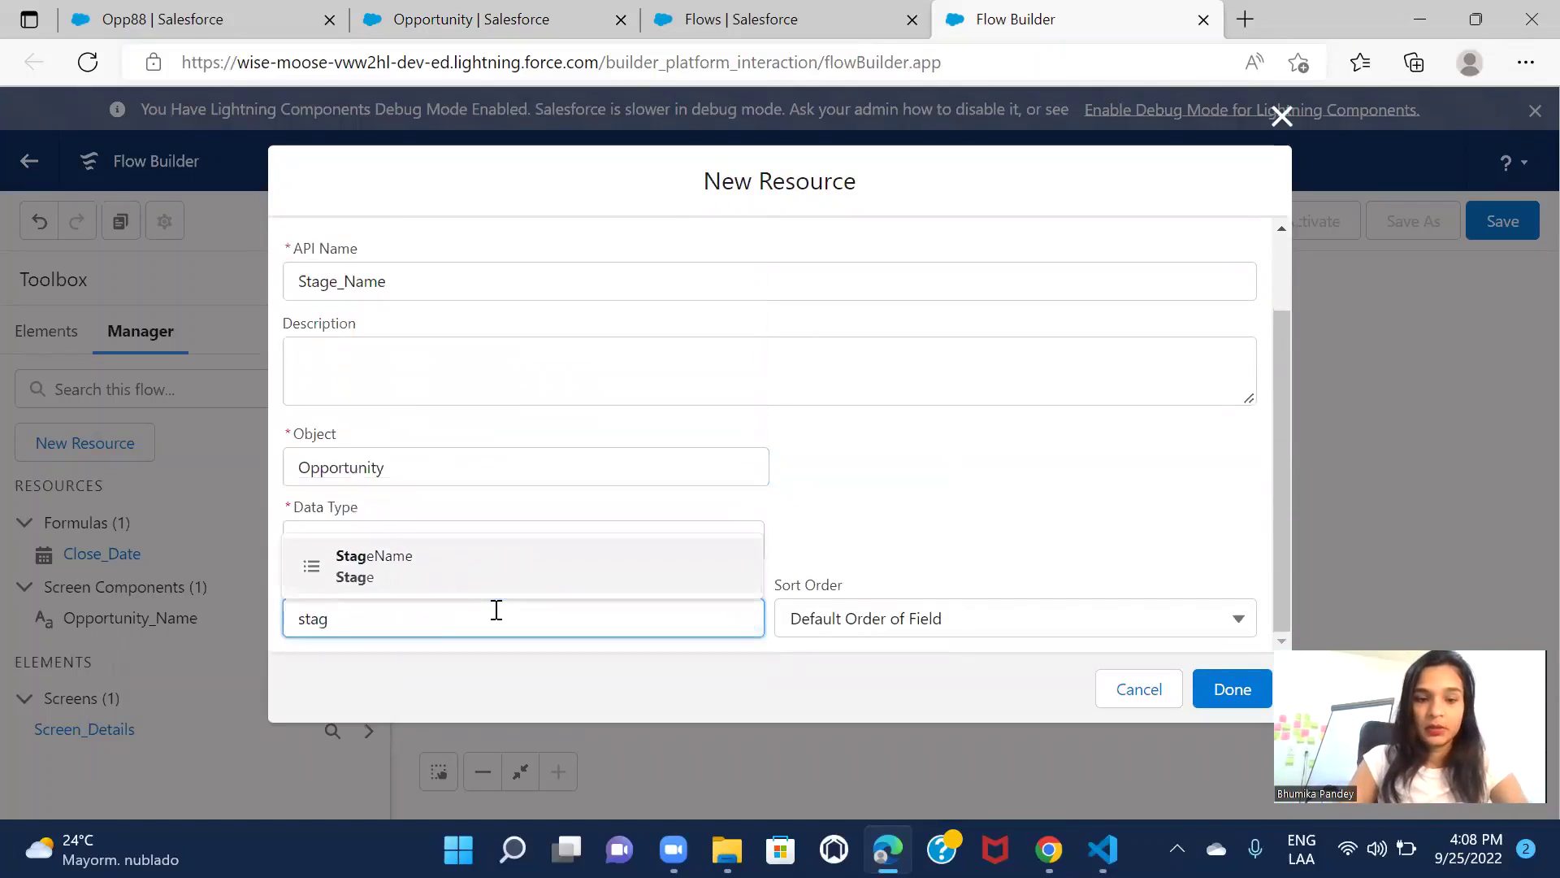
pyautogui.click(428, 556)
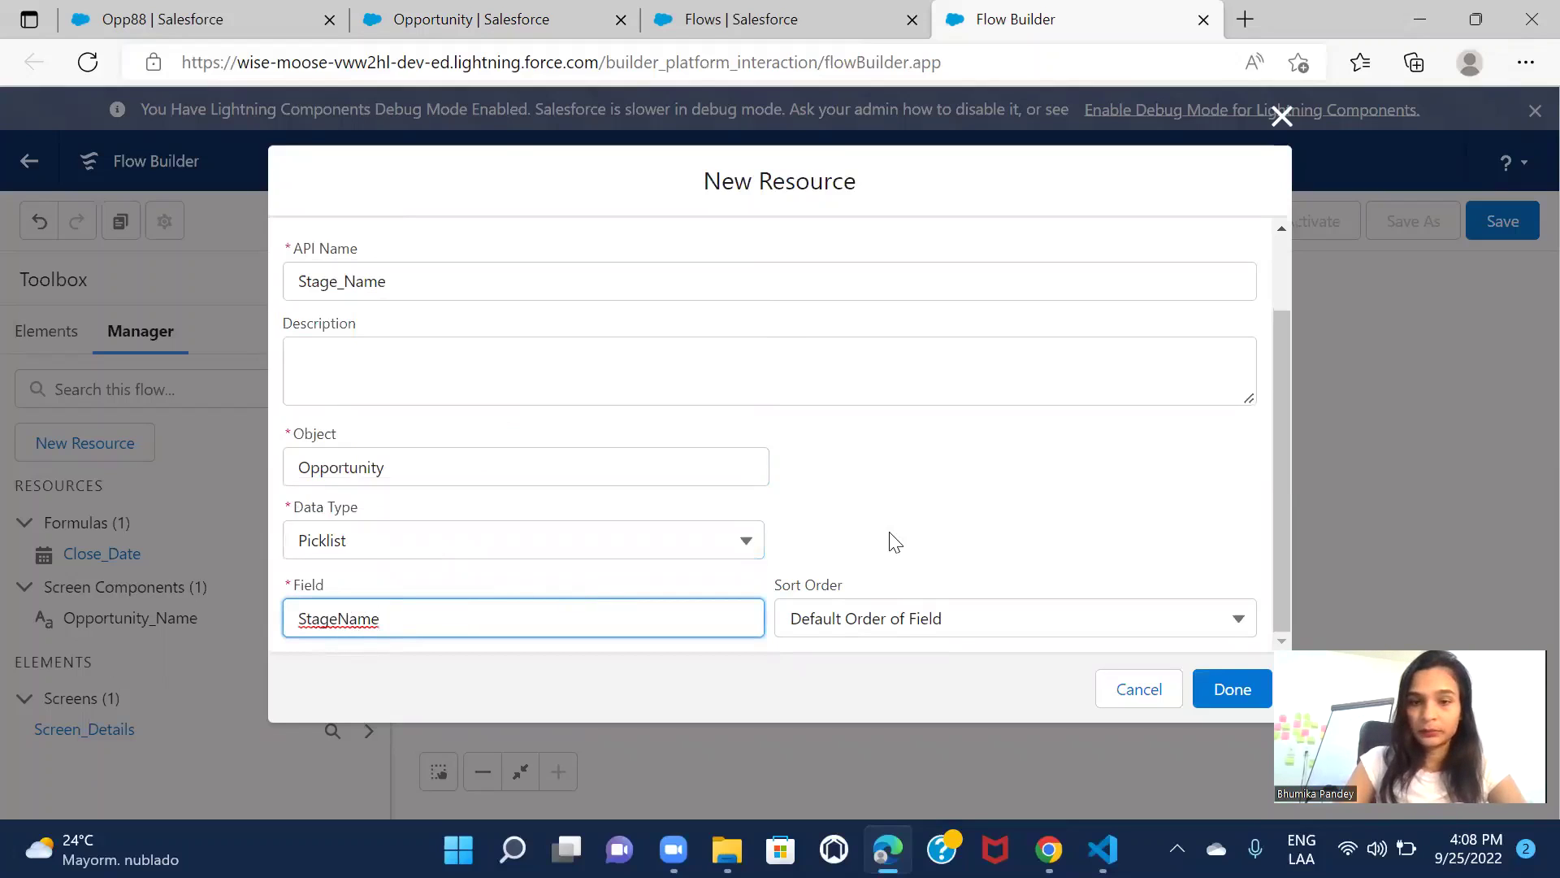
pyautogui.click(1235, 687)
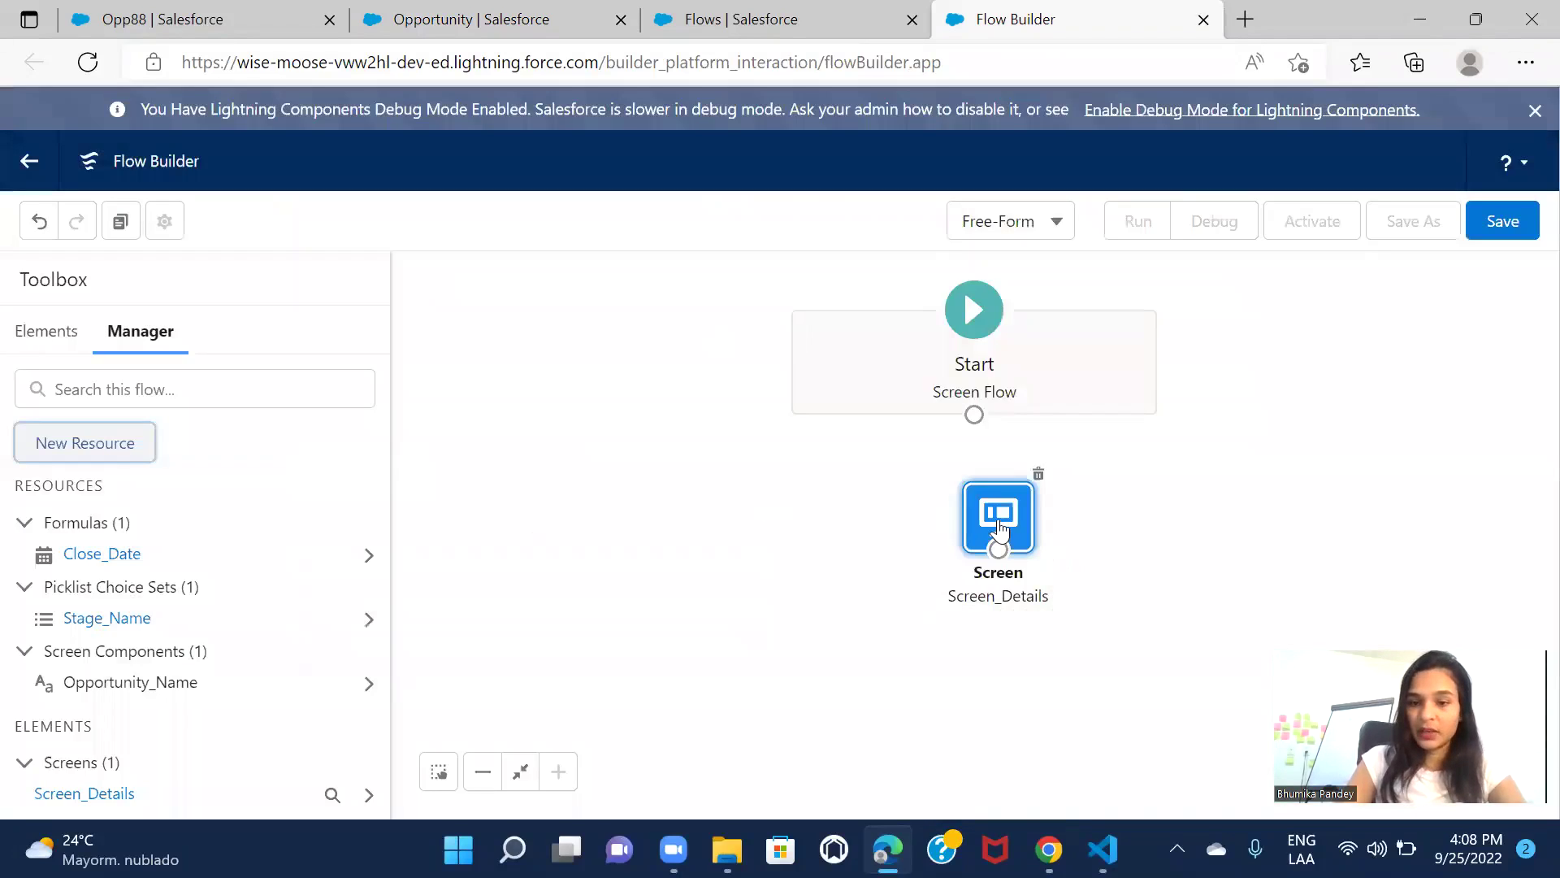
# Add a required Picklist component labelled StageName to the Screen_Details screen, below Opportunity Name
pyautogui.doubleClick(999, 529)
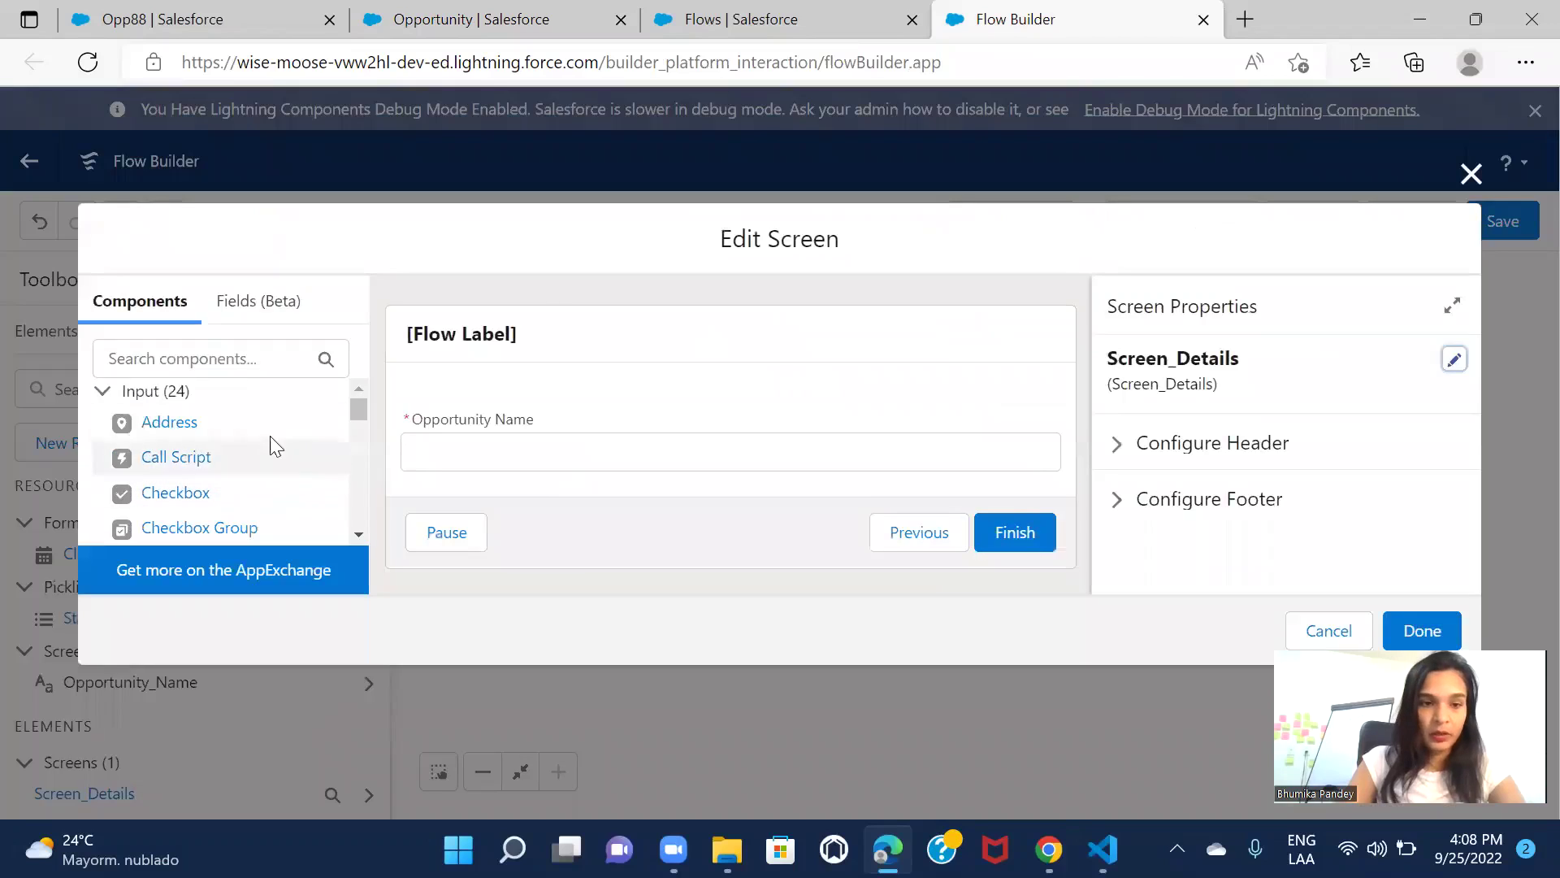
pyautogui.click(169, 360)
pyautogui.write('pick')
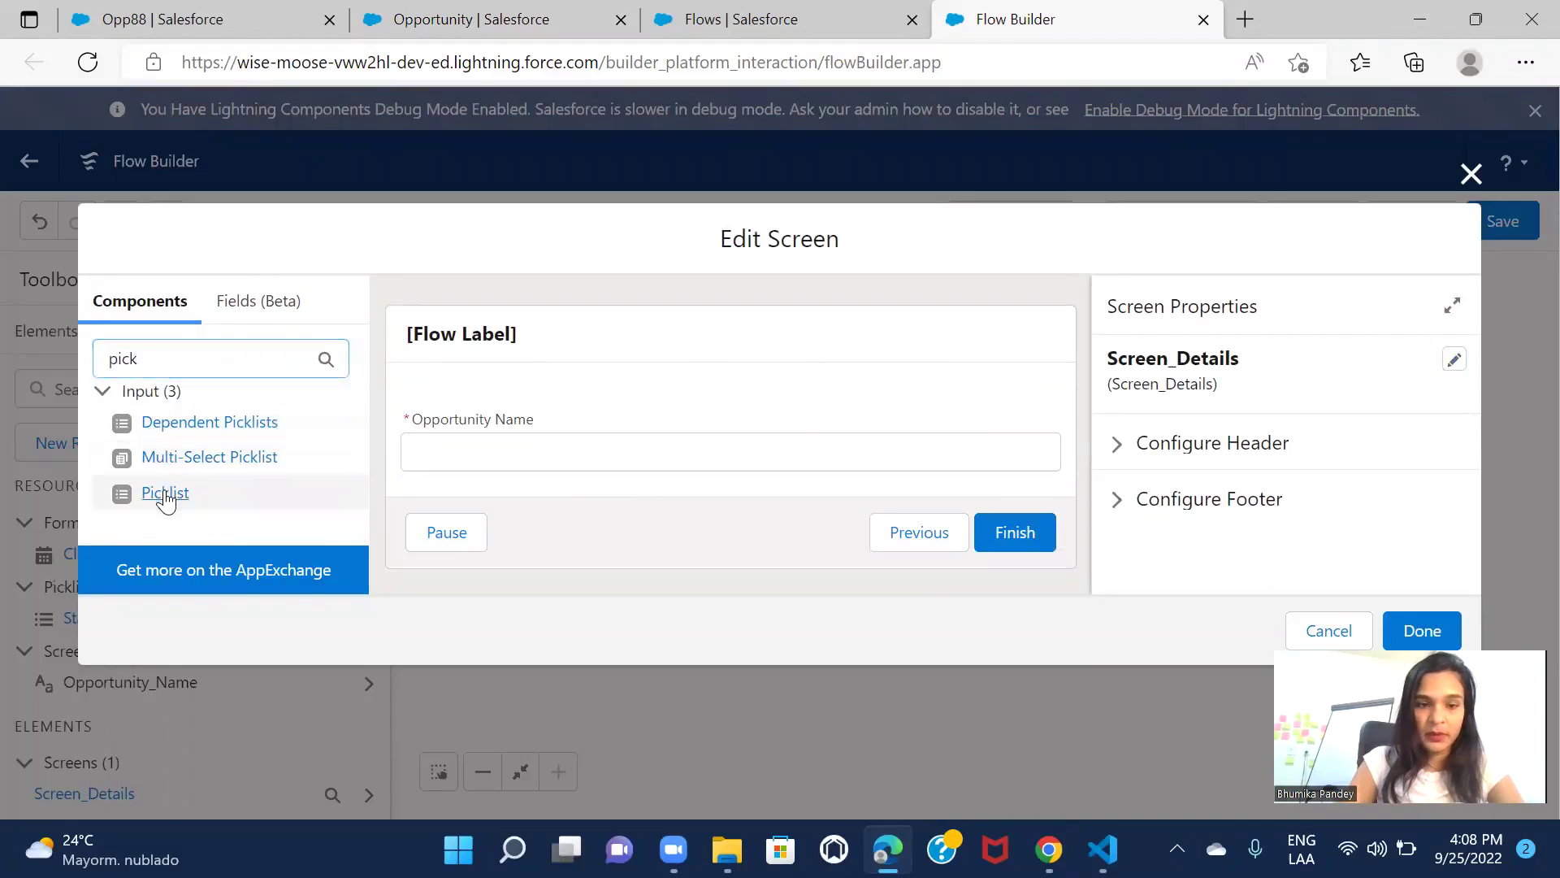
pyautogui.moveTo(468, 486); pyautogui.dragTo(484, 487)
pyautogui.click(1221, 381)
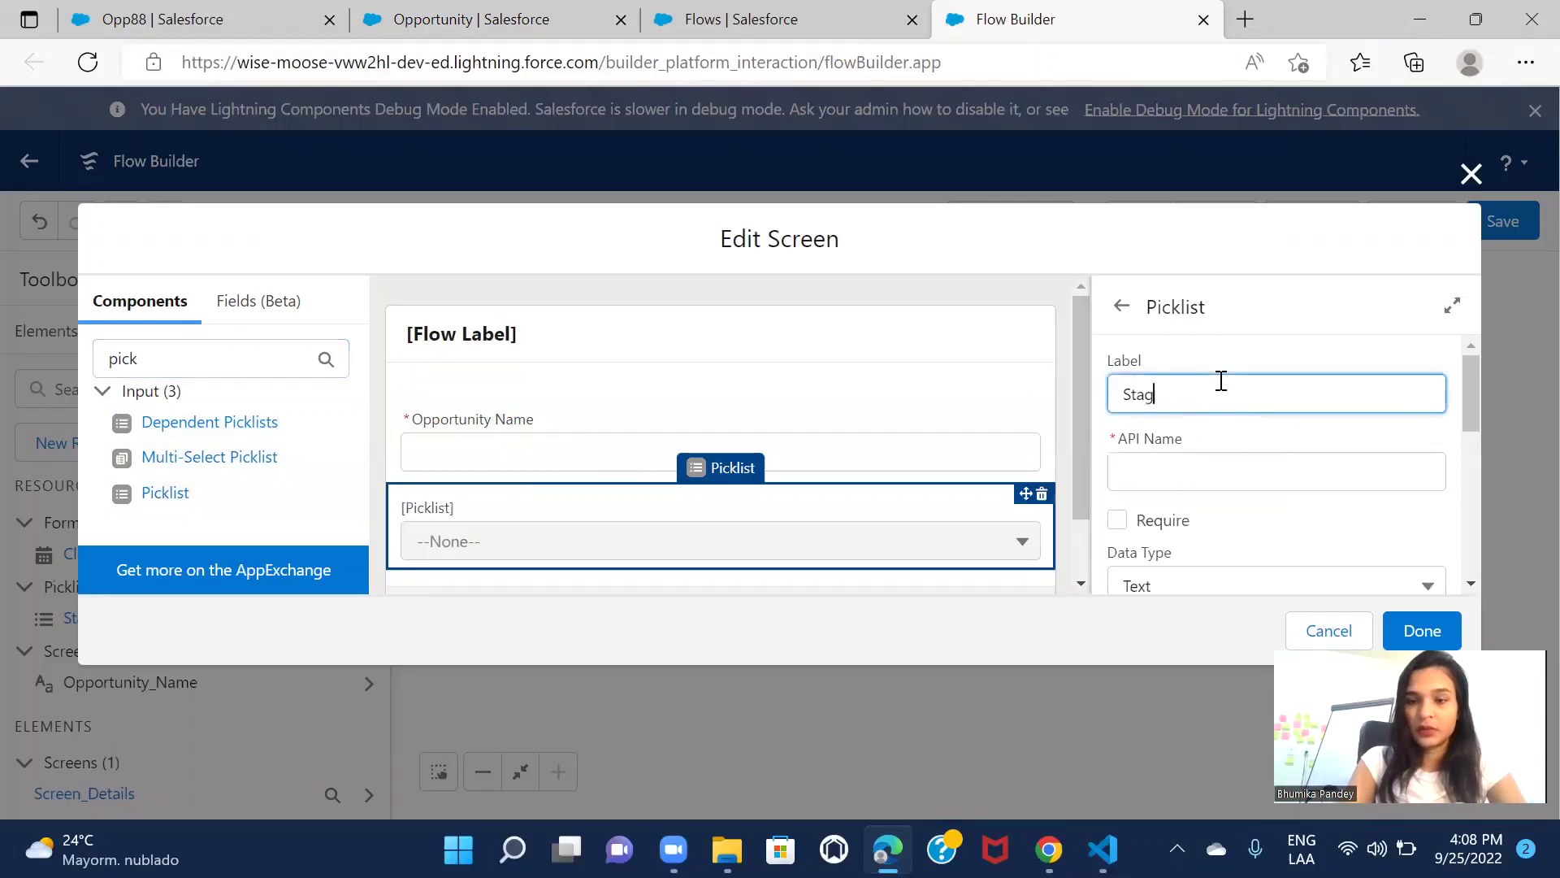
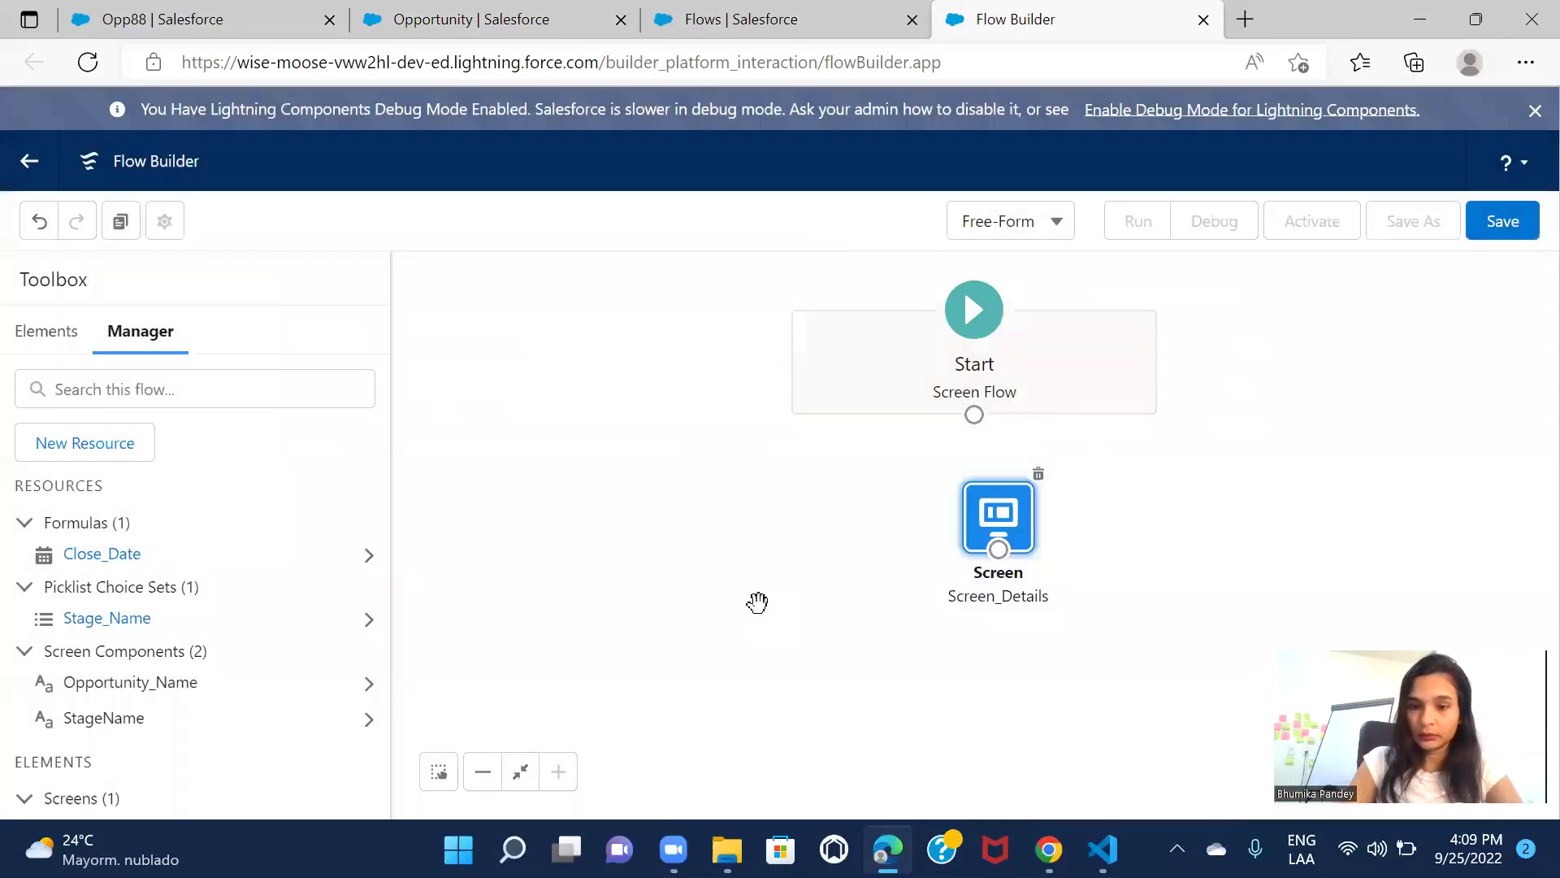
# Connect the Start element to Screen_Details and save the flow with the label Opportunity Demo Flow
pyautogui.moveTo(974, 416); pyautogui.dragTo(999, 508)
pyautogui.click(1500, 226)
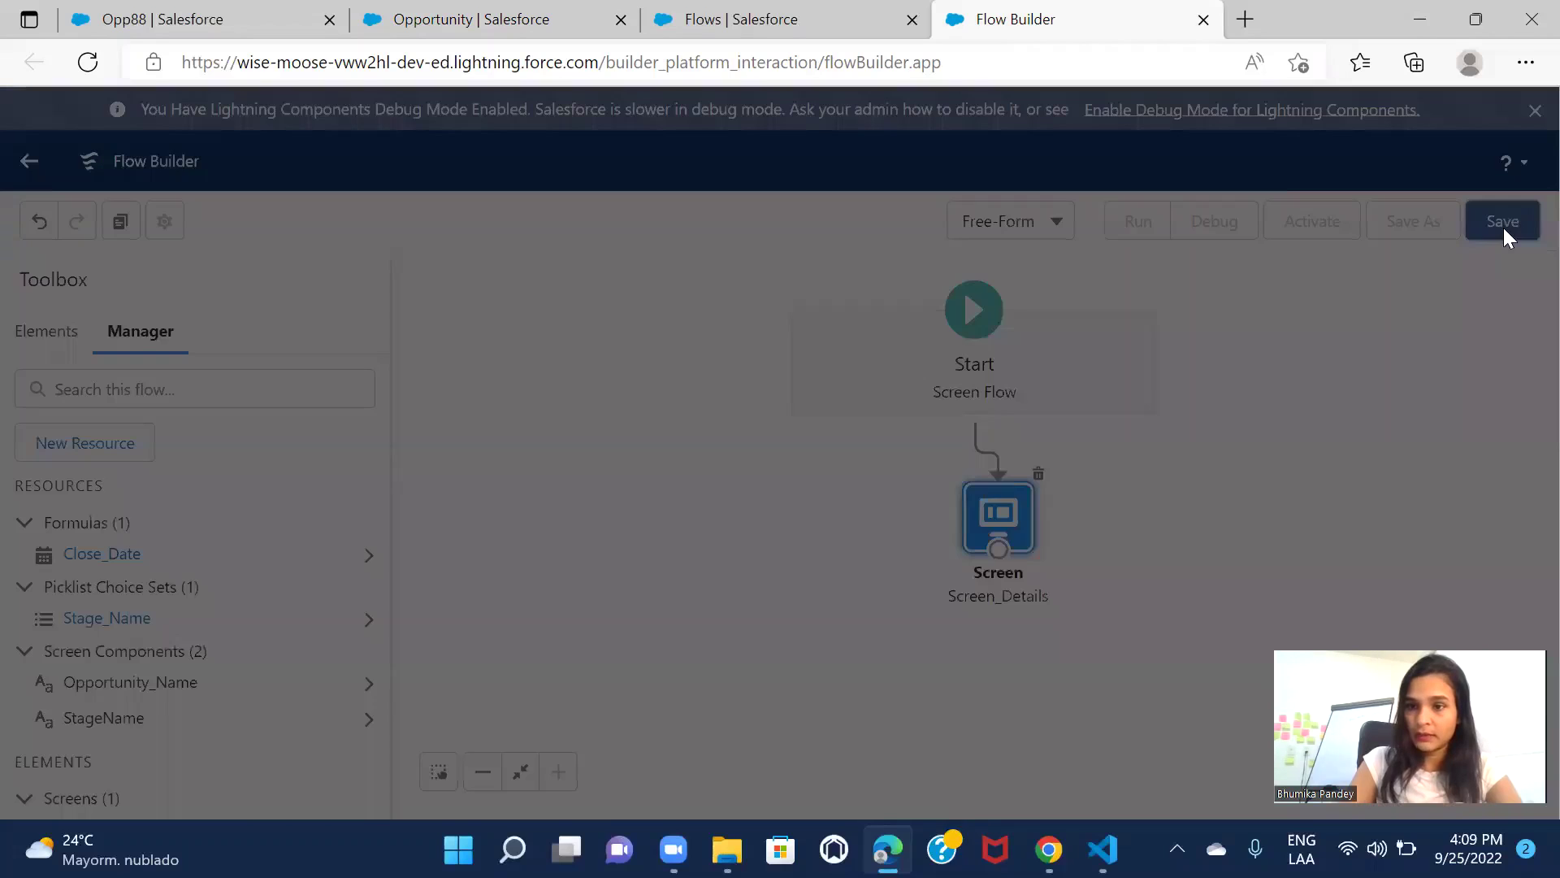
pyautogui.click(611, 370)
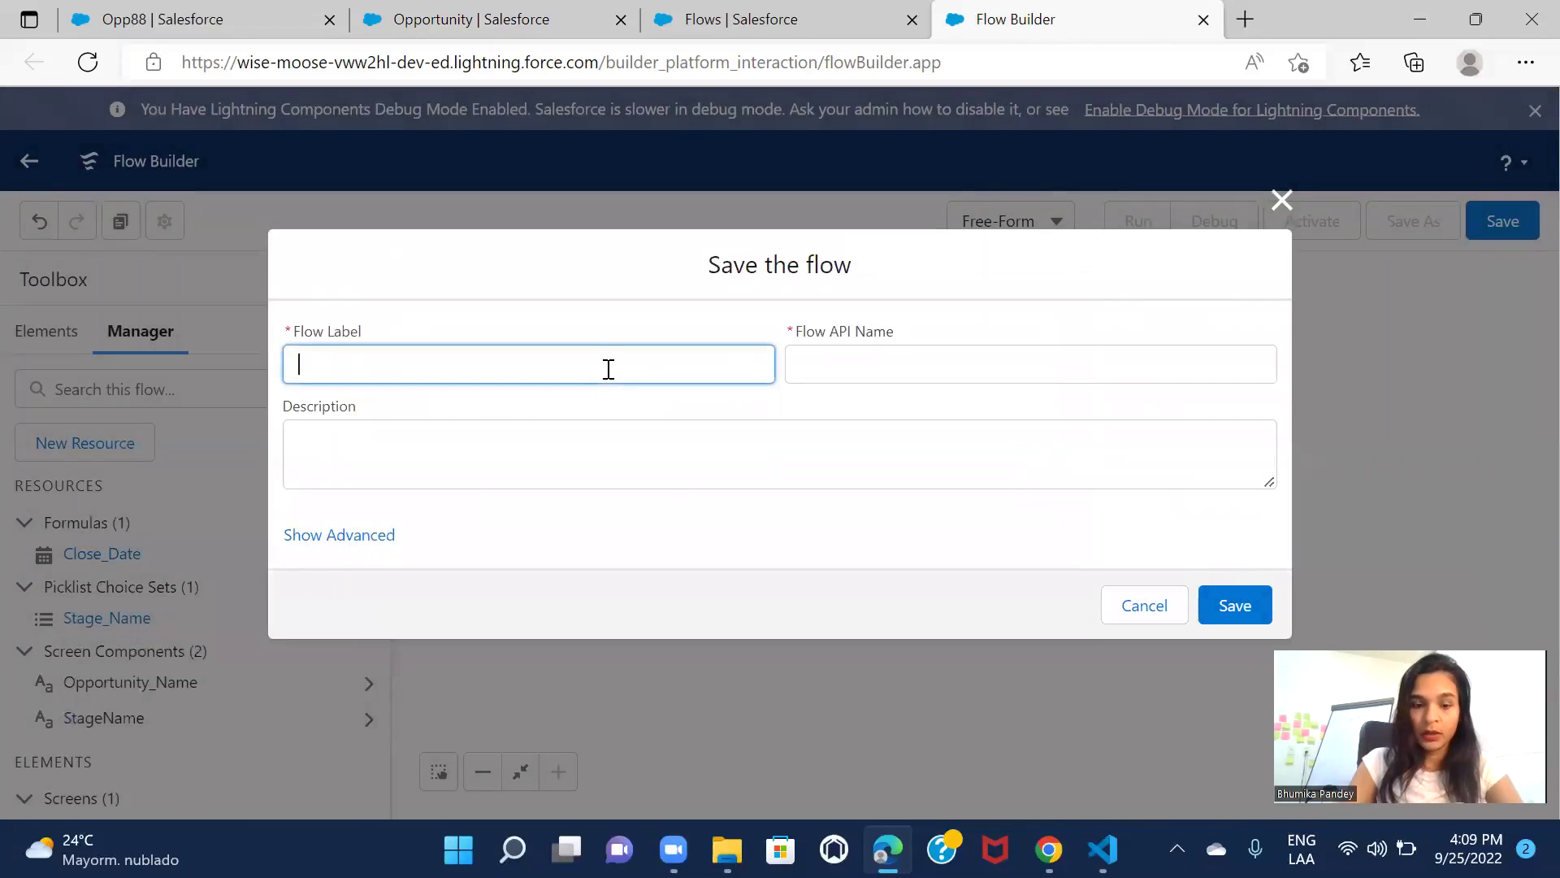
pyautogui.write('Opp')
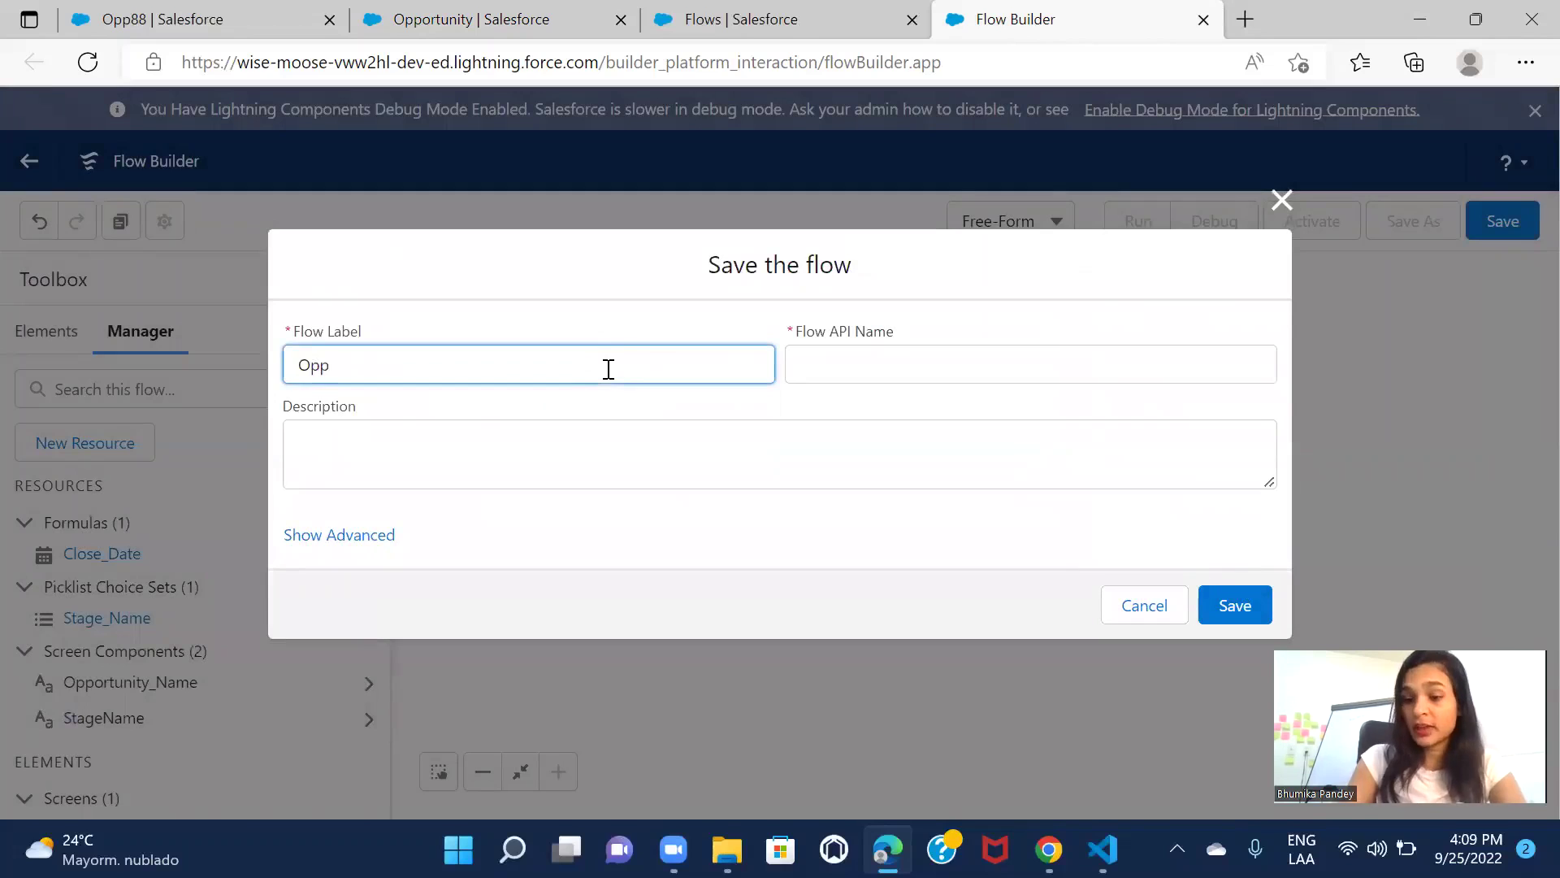
pyautogui.write('ortu')
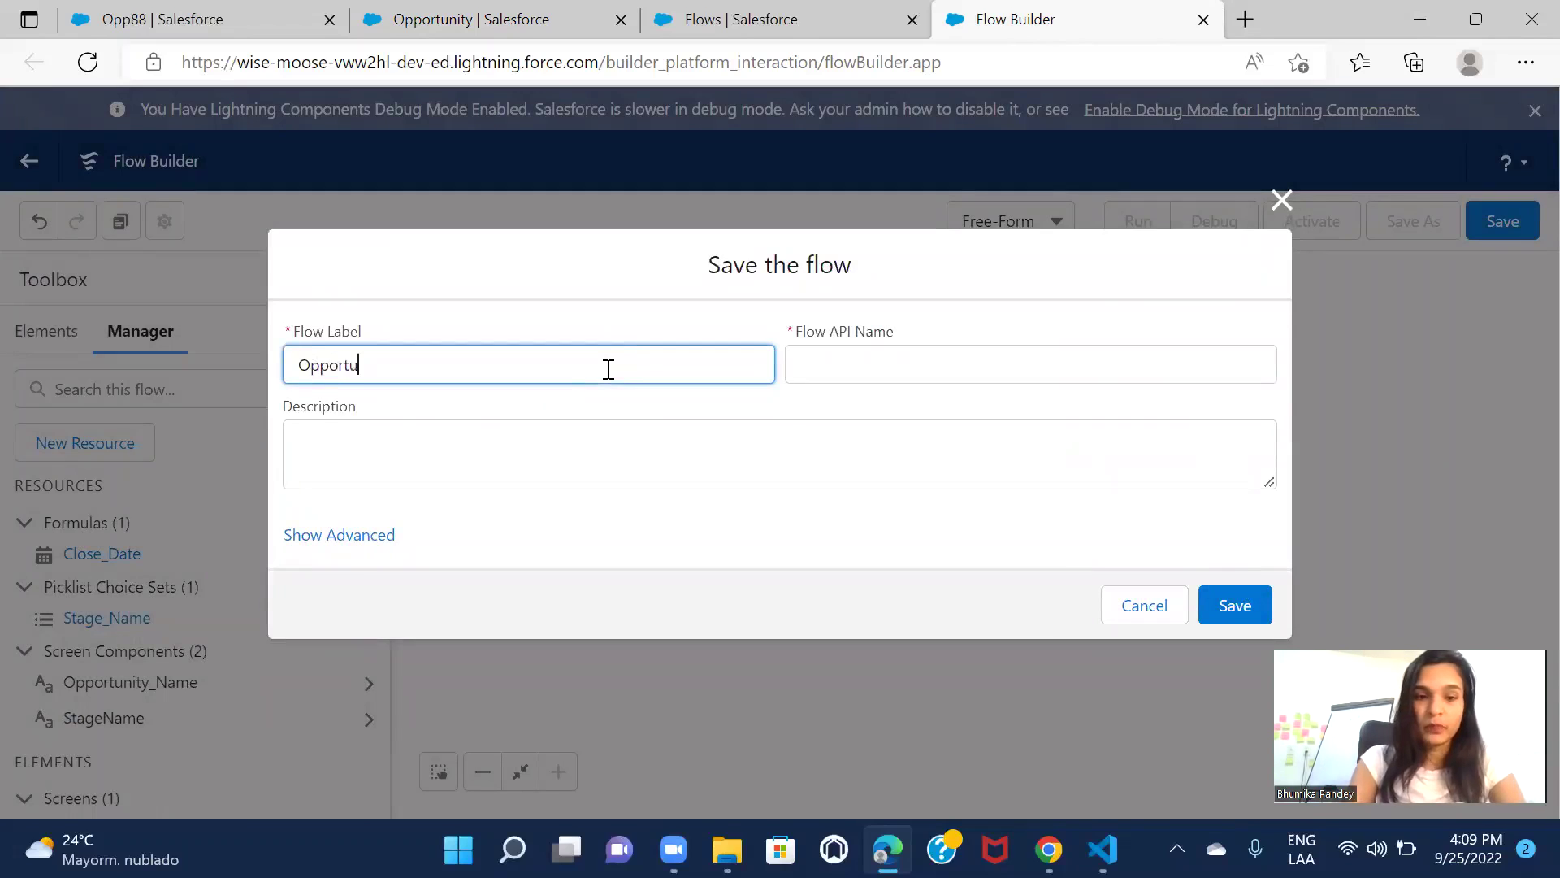
pyautogui.write('nity Dem')
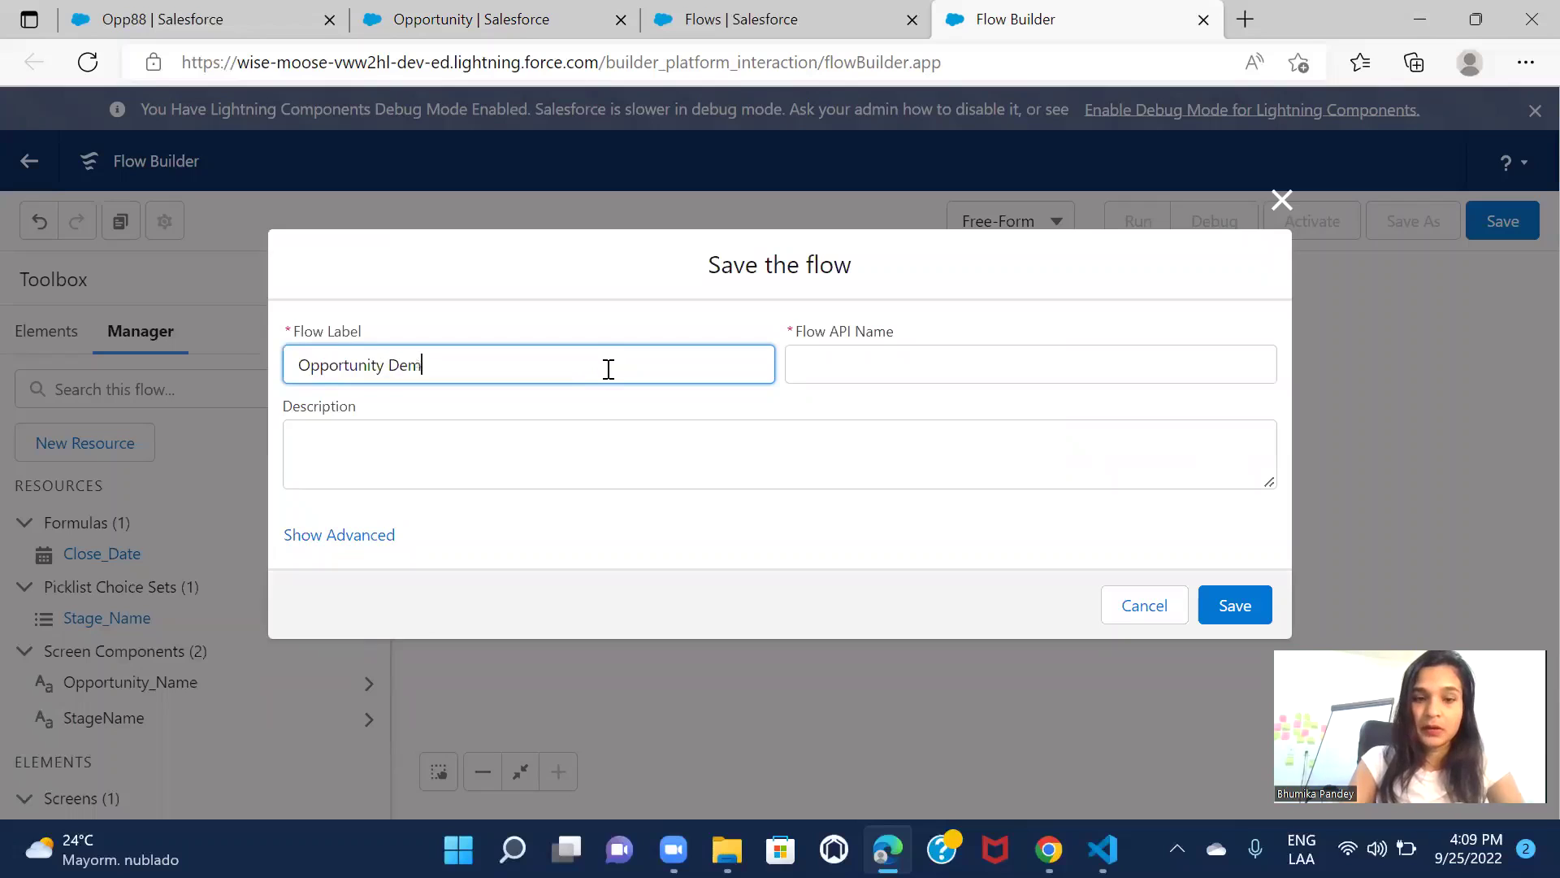
pyautogui.write('o Flow')
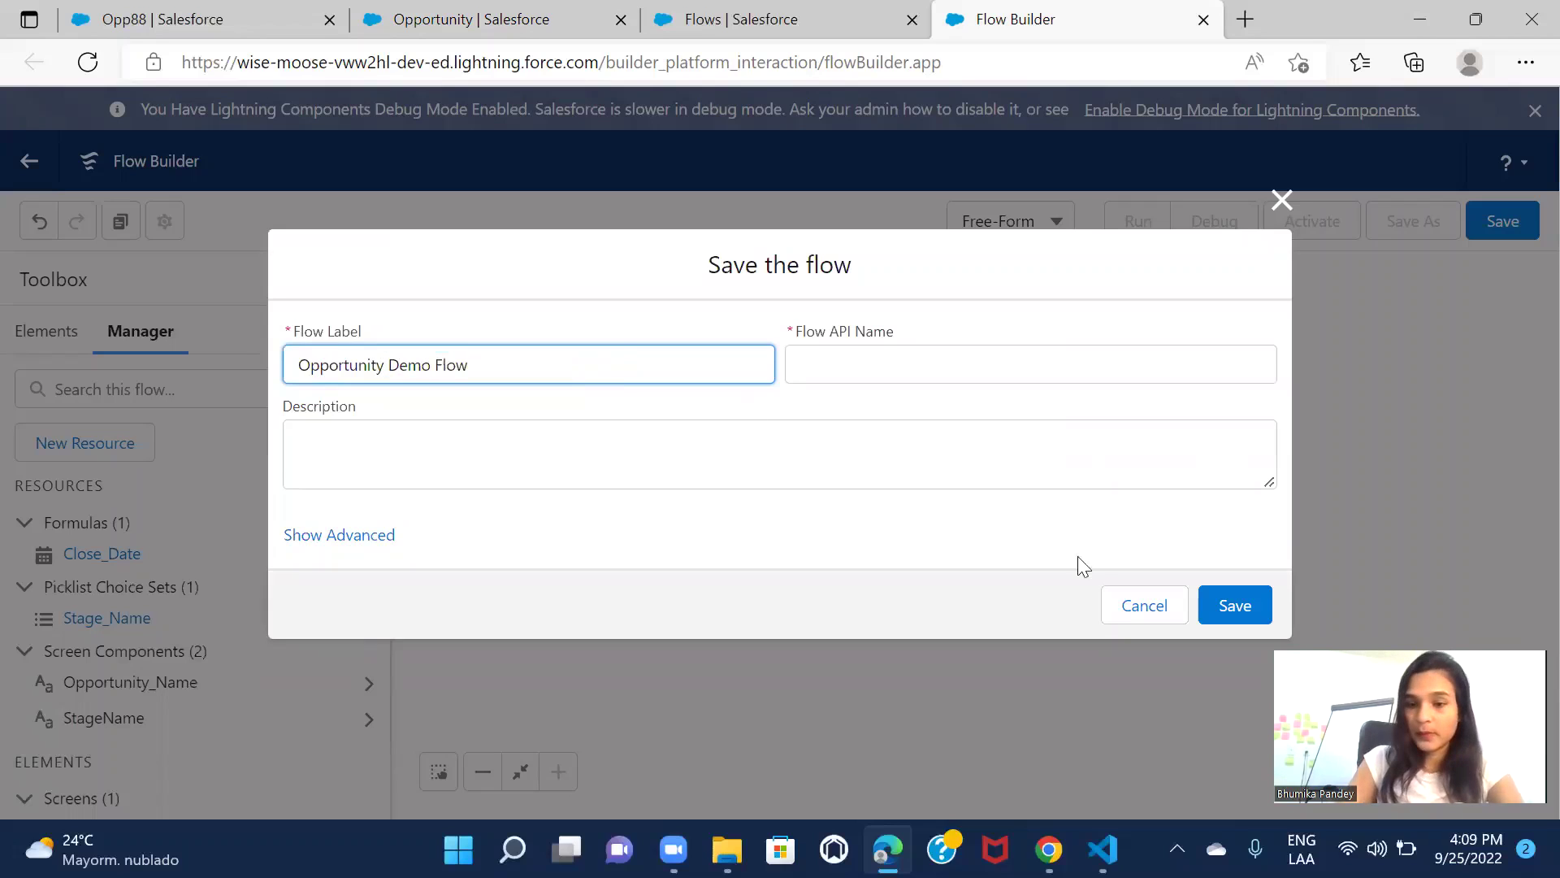
pyautogui.click(1040, 412)
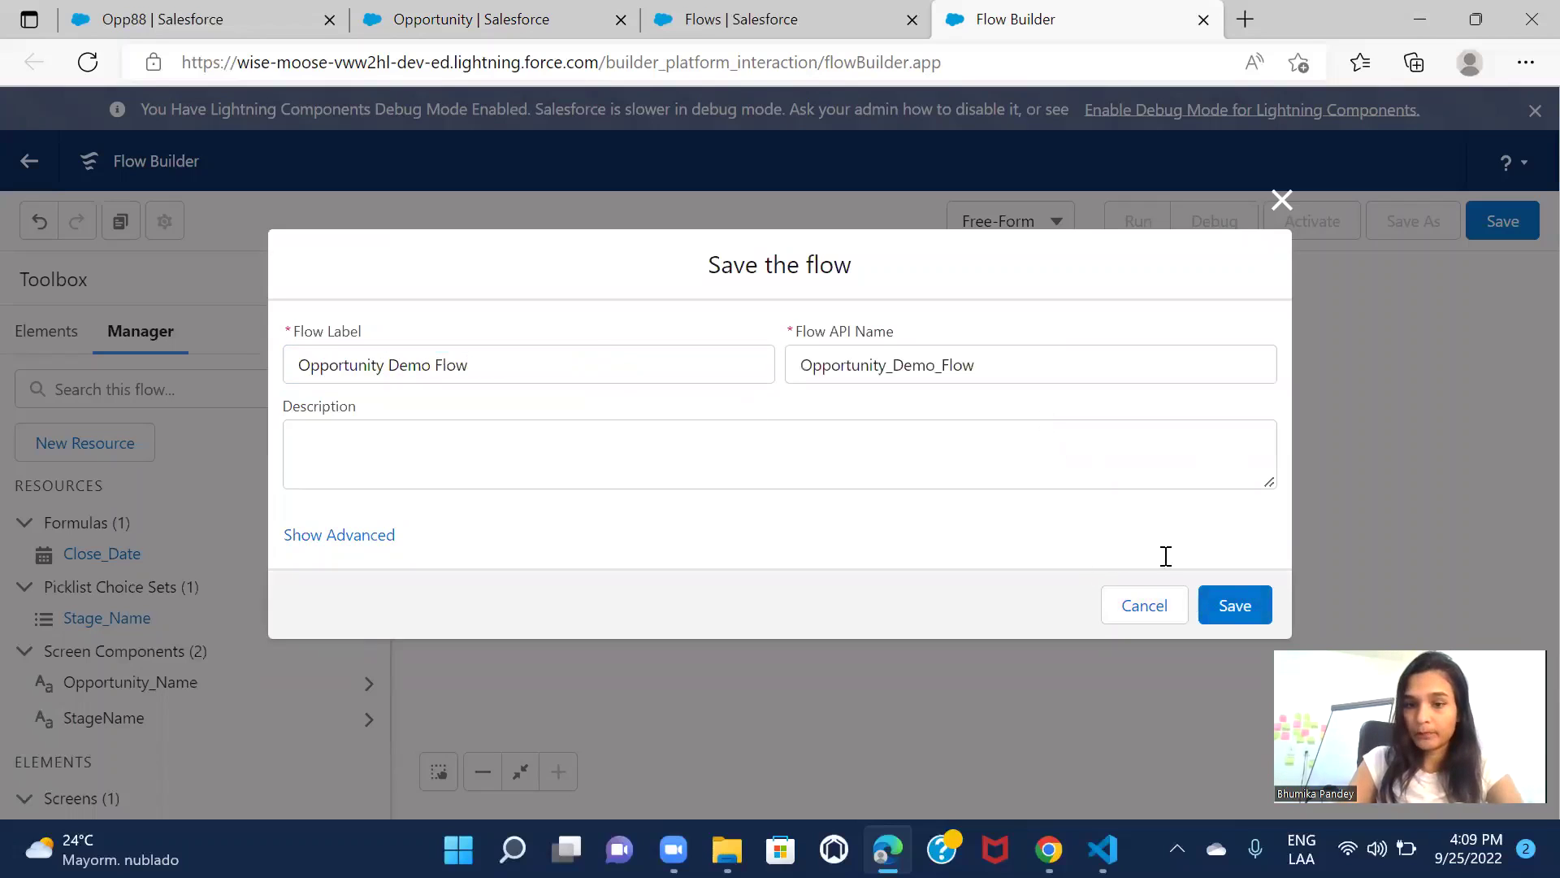
pyautogui.click(1223, 606)
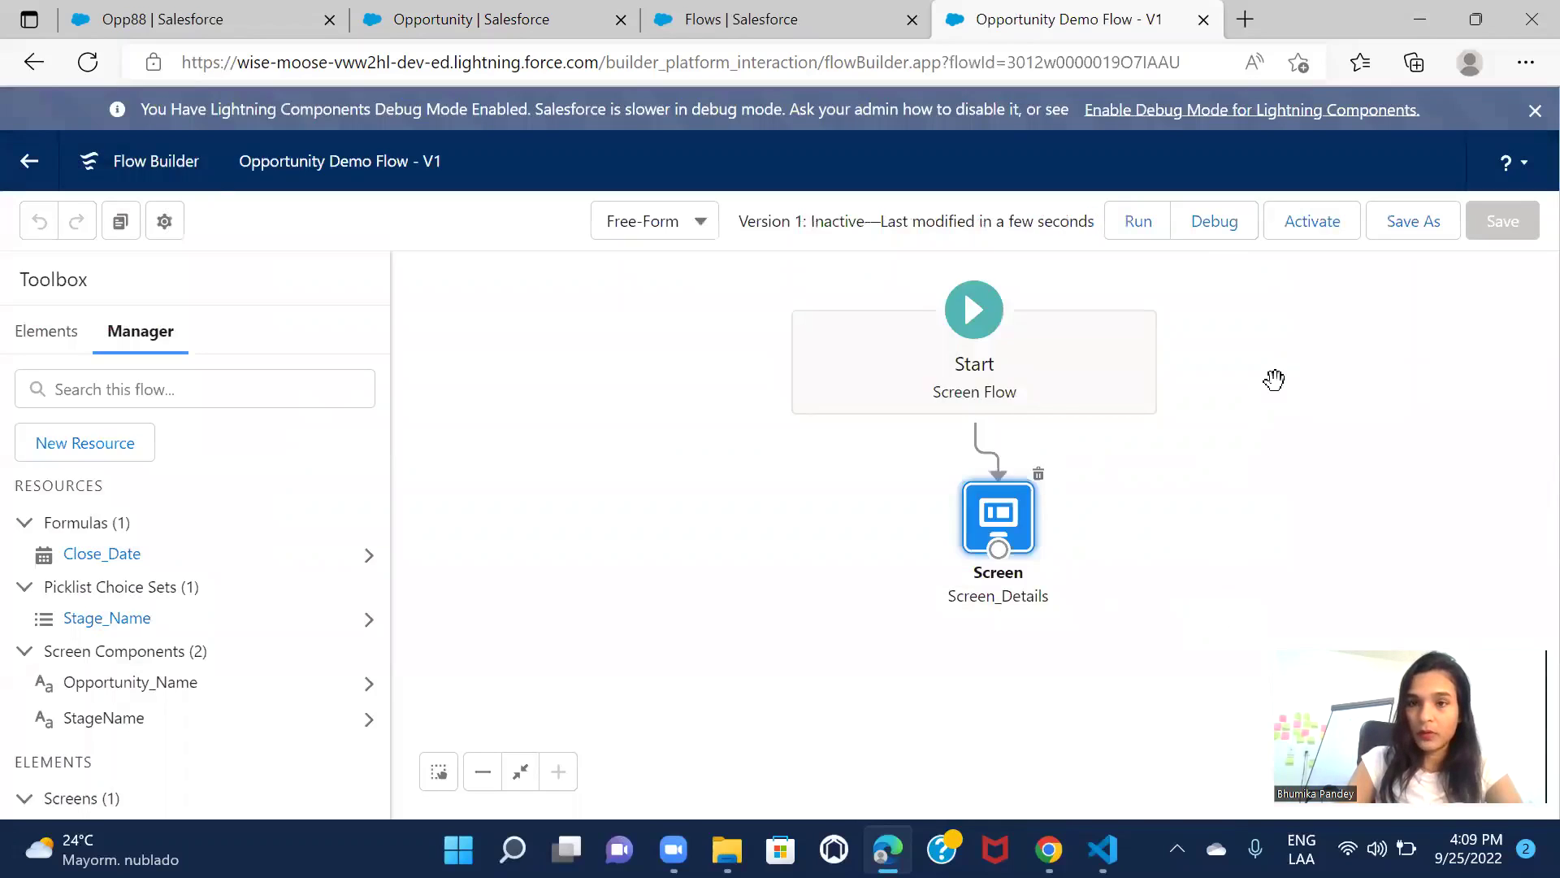
# Run the flow in debug mode and examine the choices offered by the StageName picklist
pyautogui.click(1206, 219)
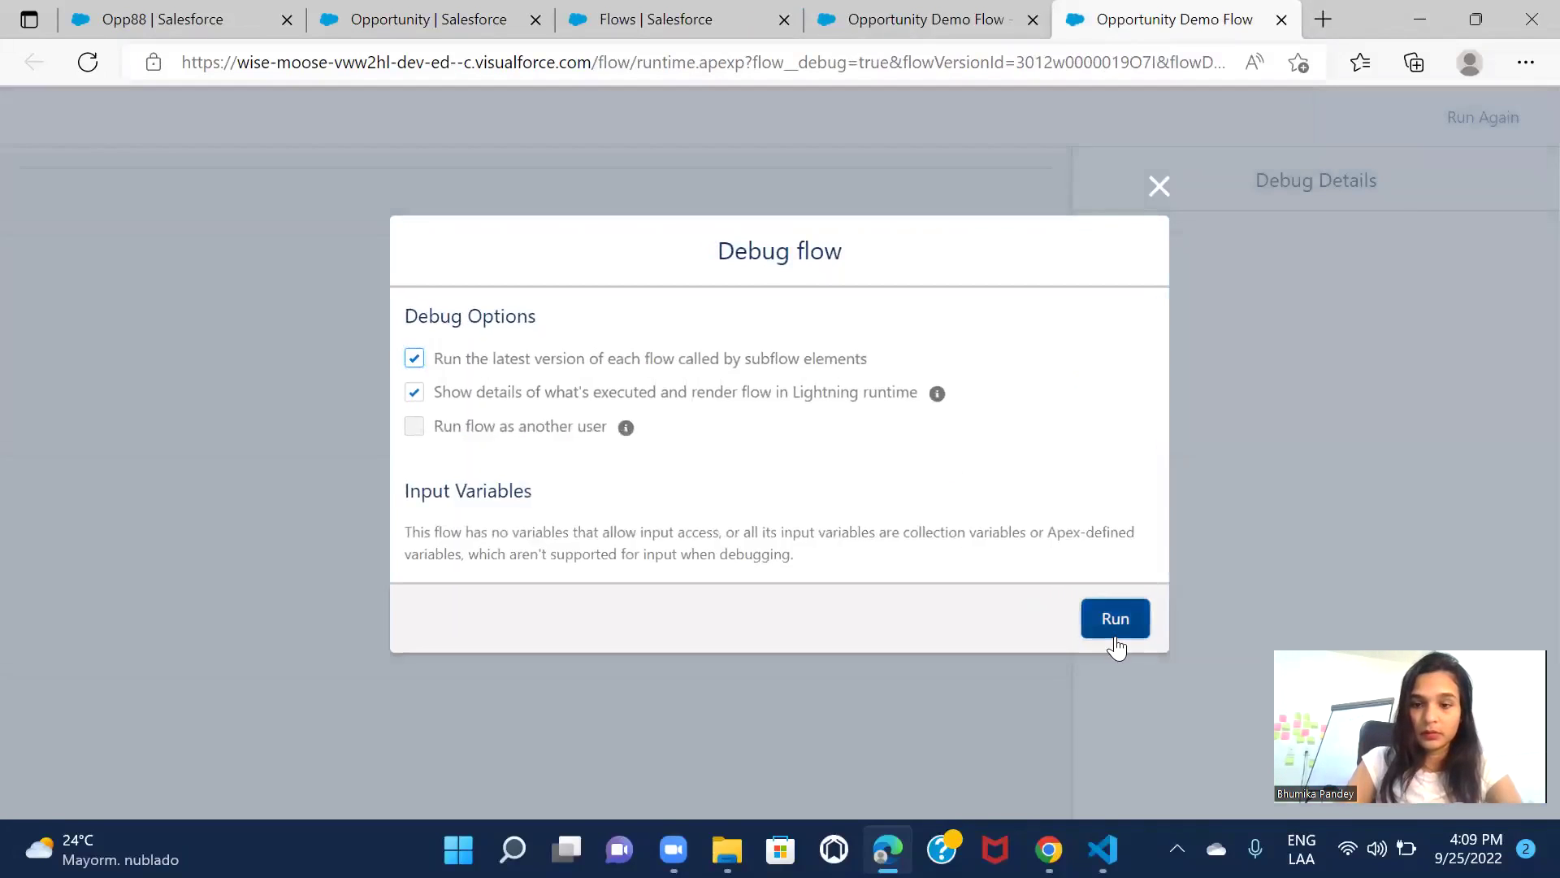
pyautogui.click(1113, 627)
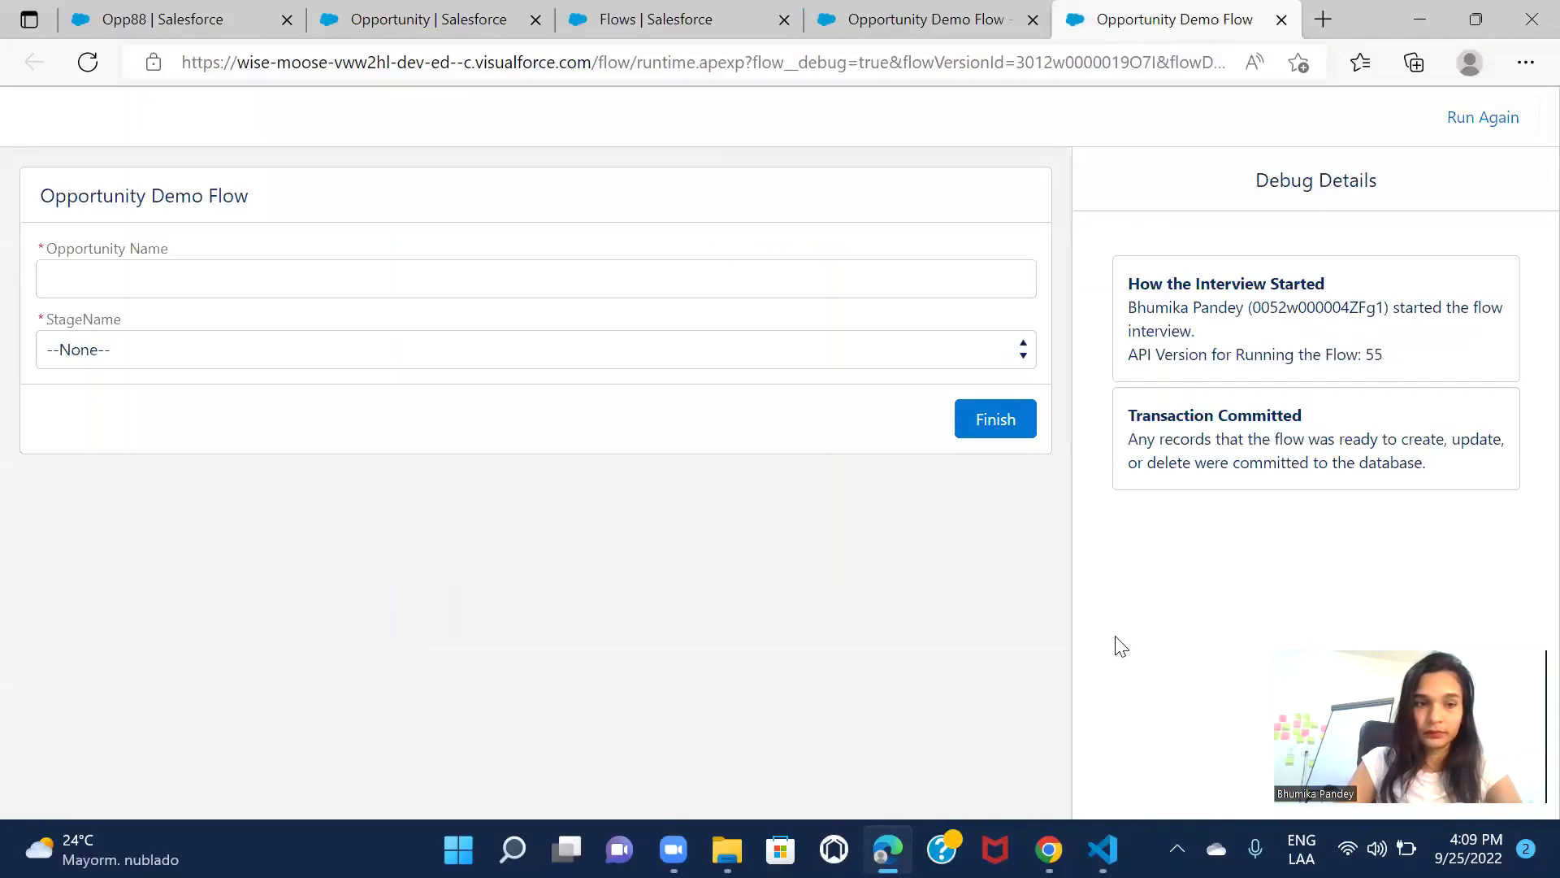
pyautogui.click(250, 349)
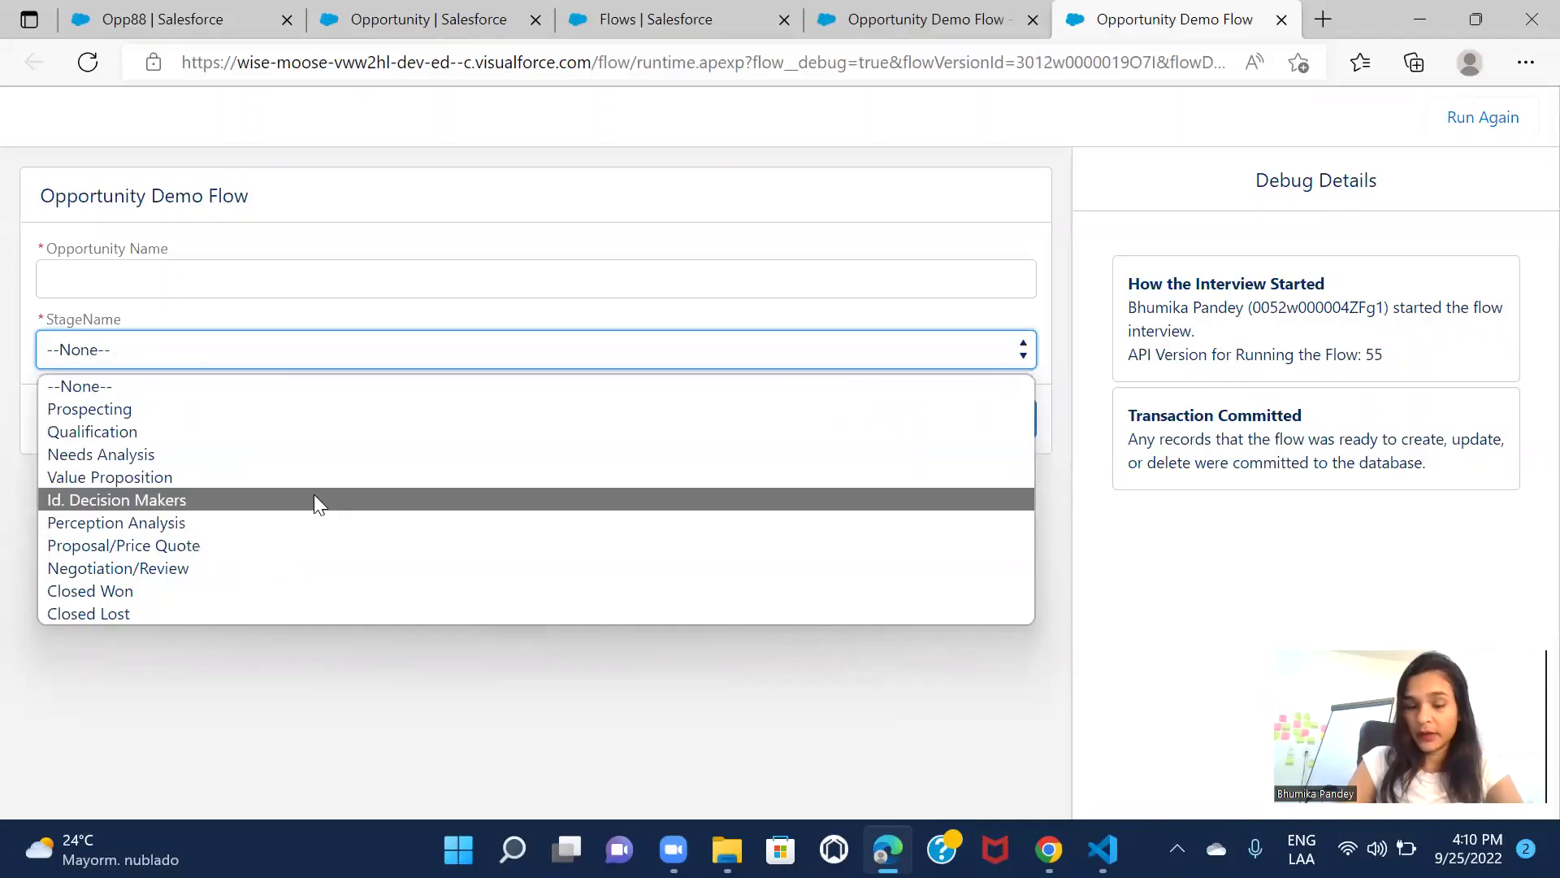
pyautogui.click(512, 665)
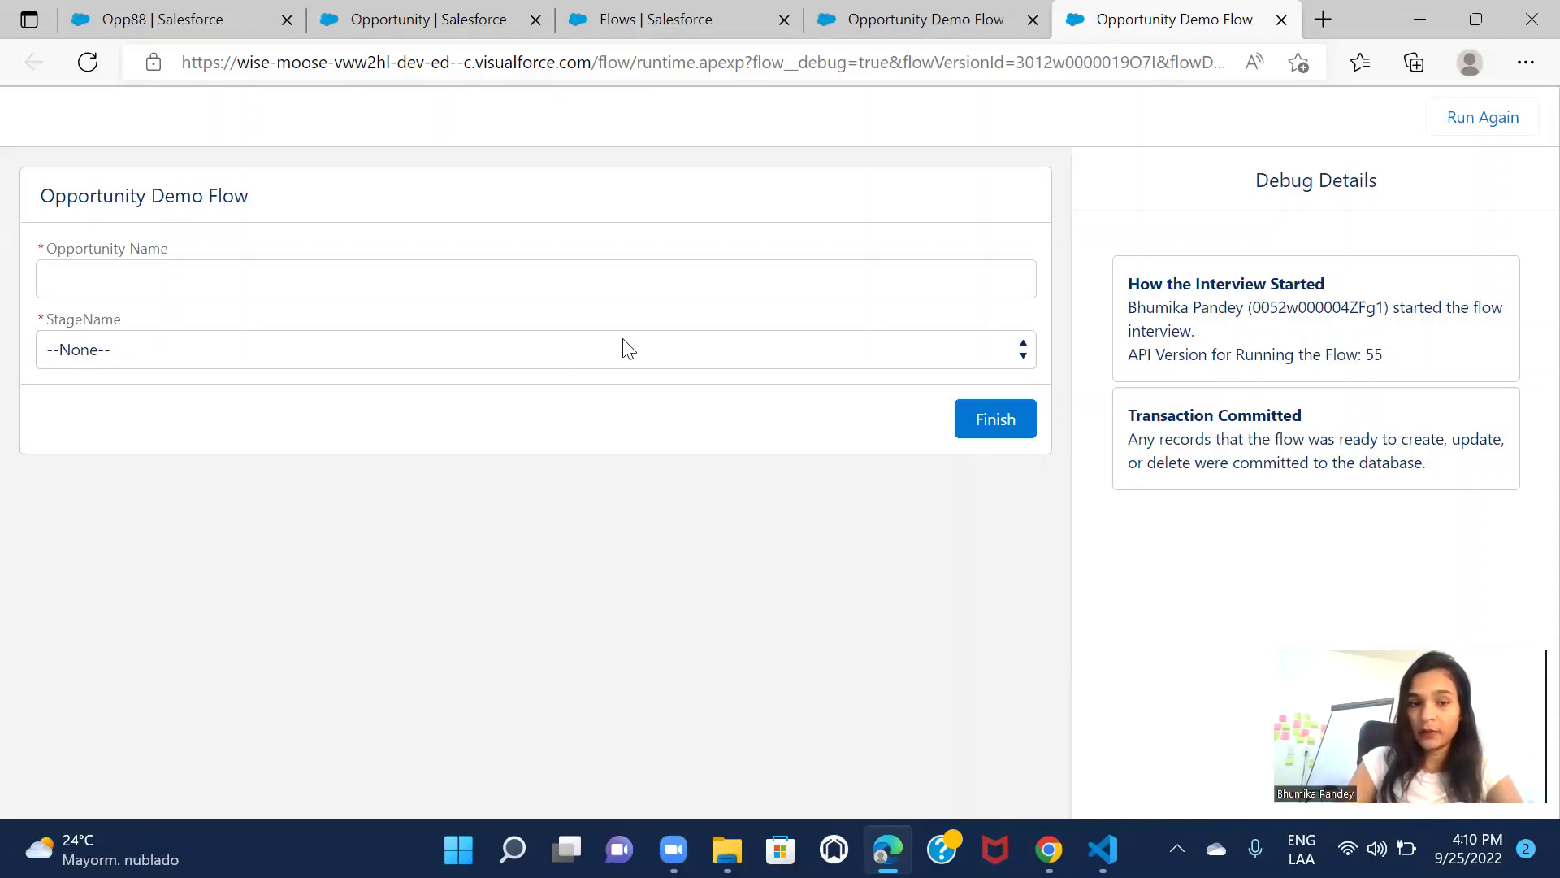
# Review the StageName picklist options in the debug run, view the topic slide, and return to the flow's debug page
pyautogui.click(660, 345)
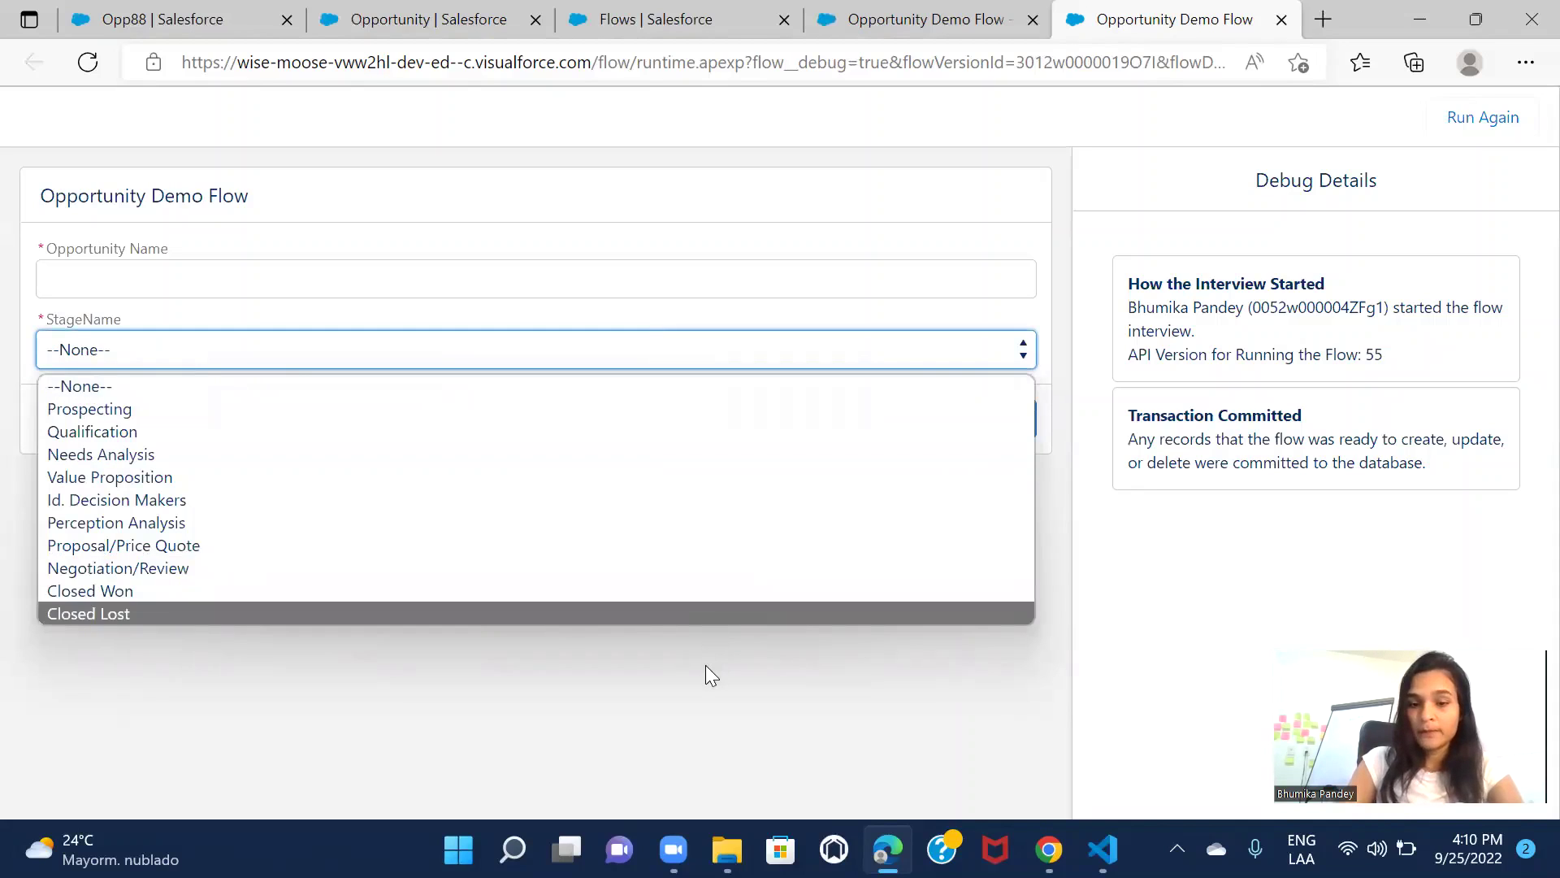
pyautogui.click(705, 664)
pyautogui.hotkey('alt', 'Tab')
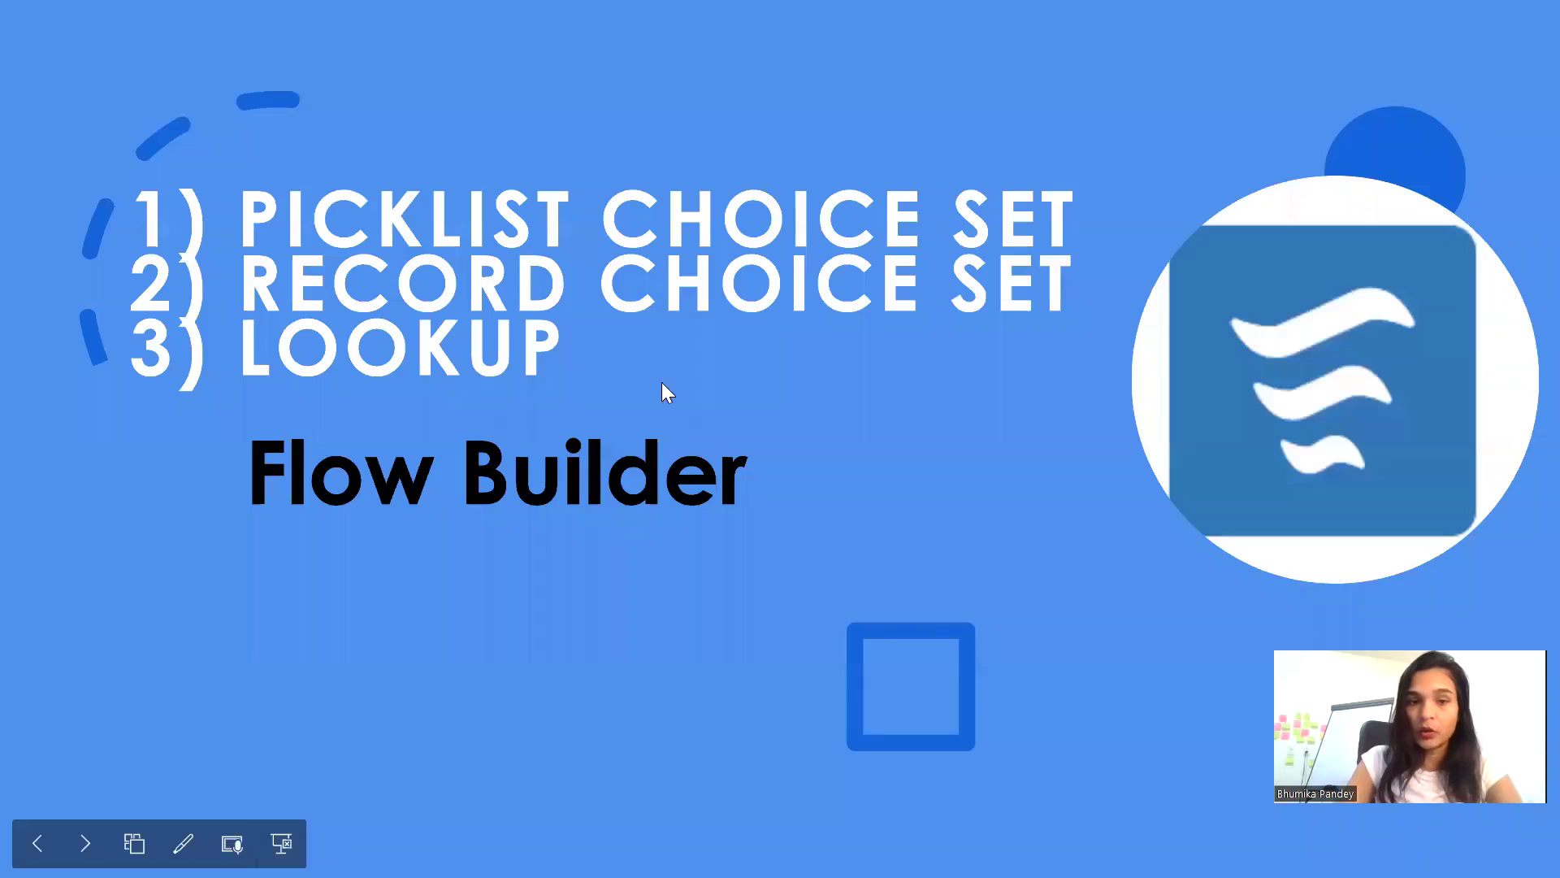
pyautogui.hotkey('alt', 'Tab')
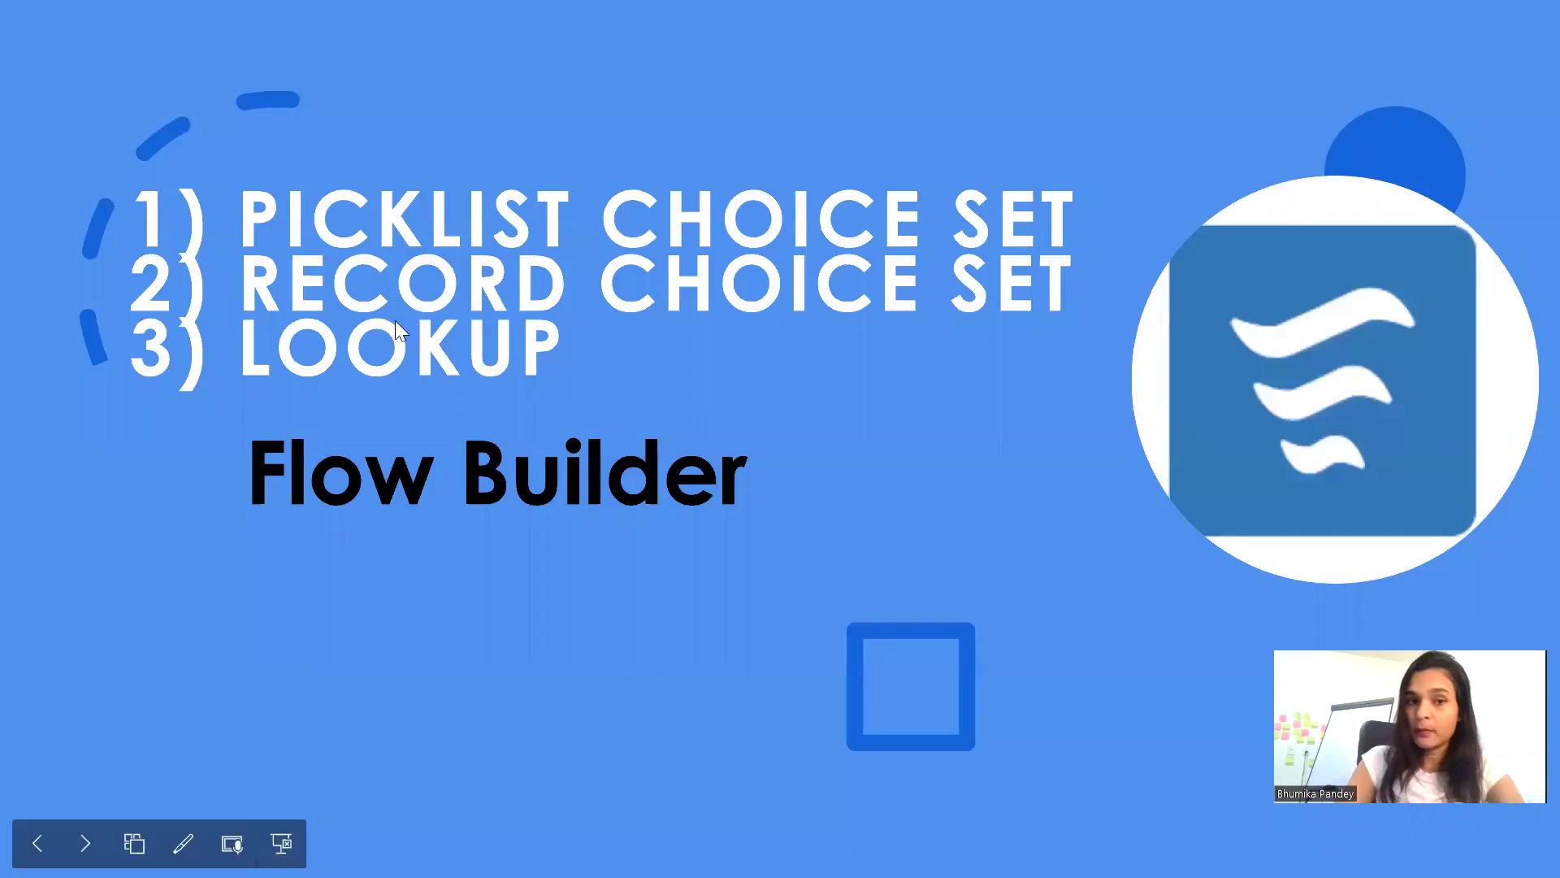
pyautogui.hotkey('alt', 'Tab')
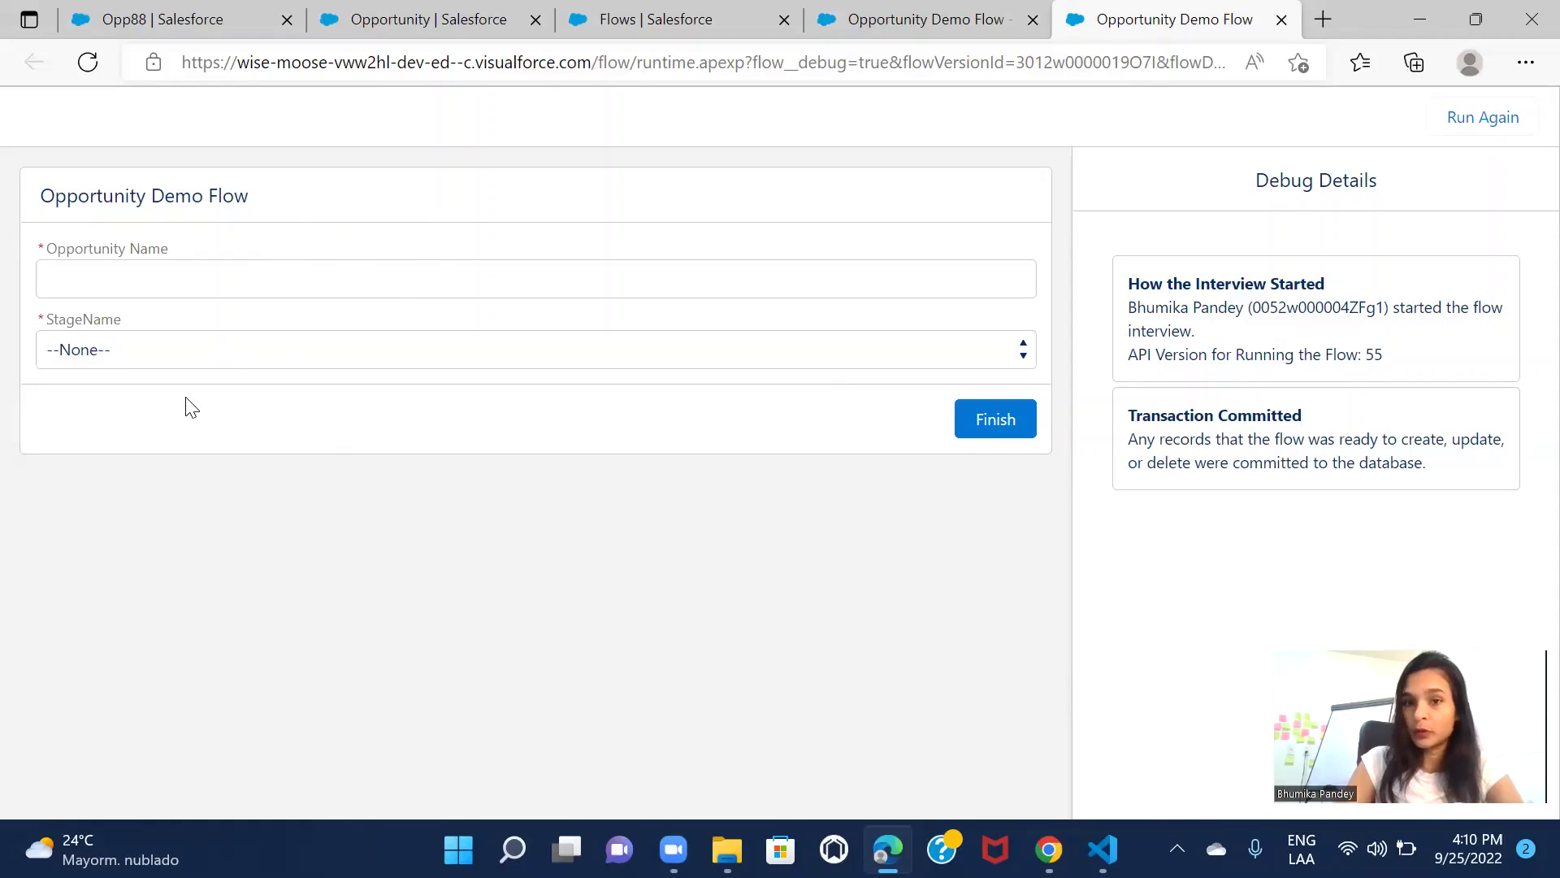
# Return to the flow canvas and start a new Record Choice Set resource with the API name Account_Name
pyautogui.click(879, 31)
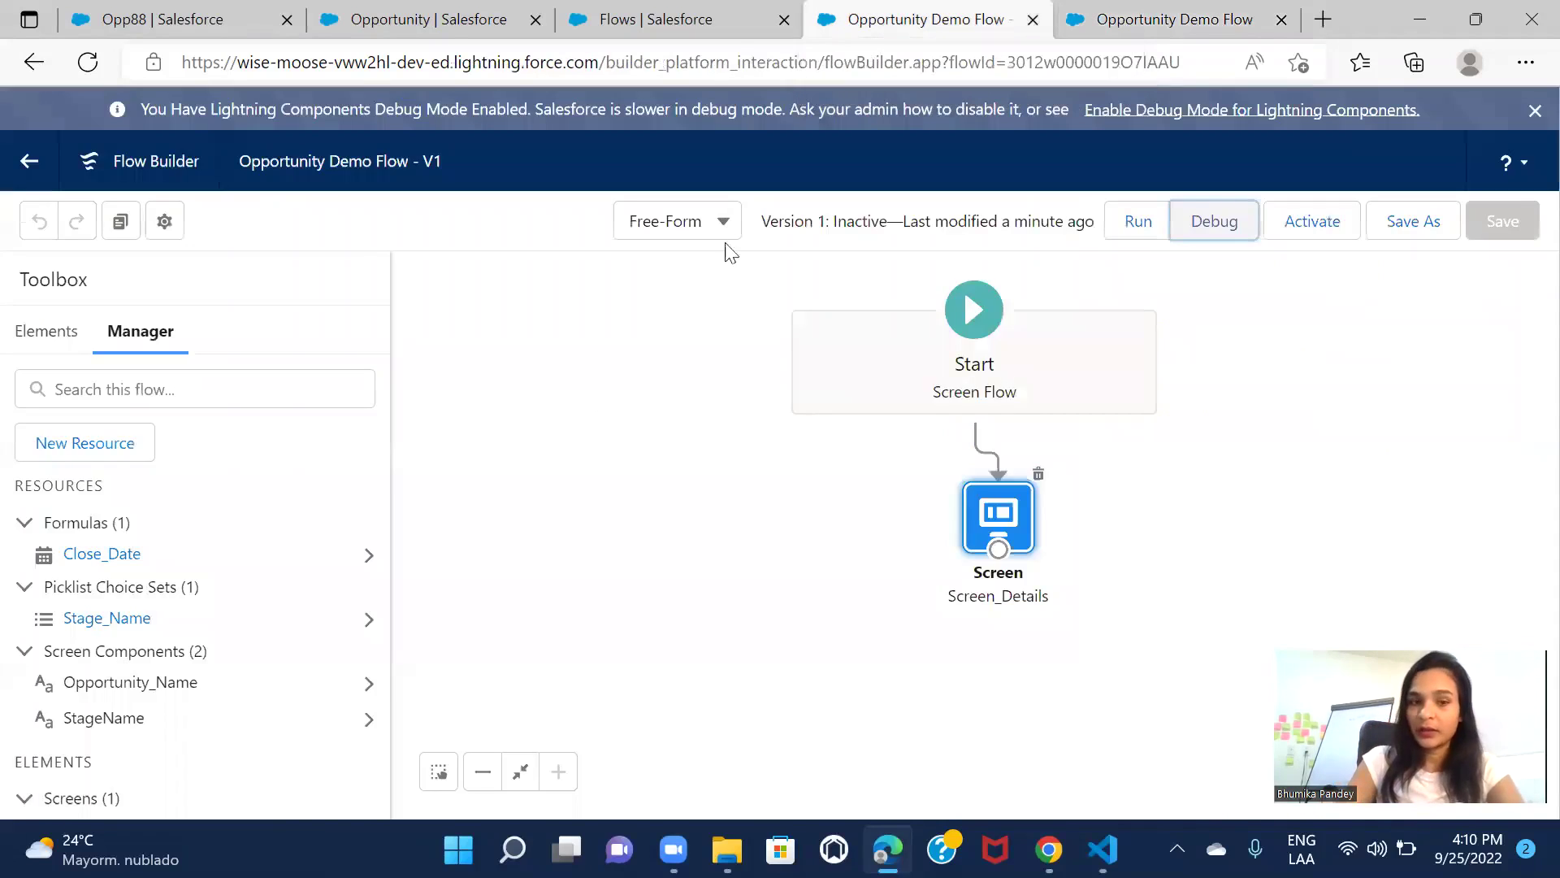
pyautogui.click(79, 438)
pyautogui.click(599, 359)
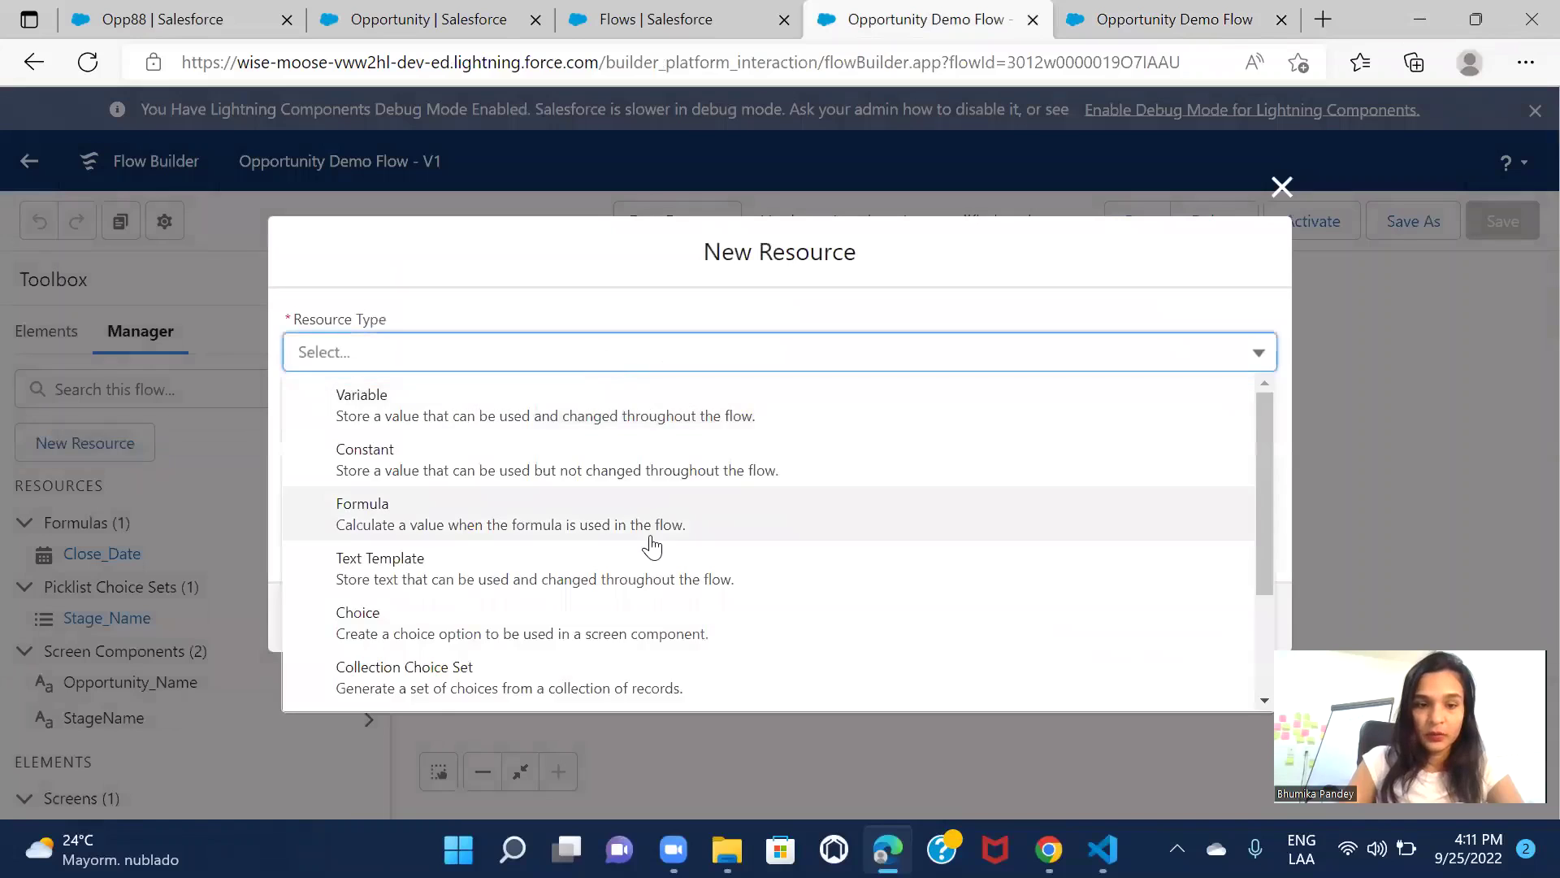
pyautogui.scroll(-3, 652, 547)
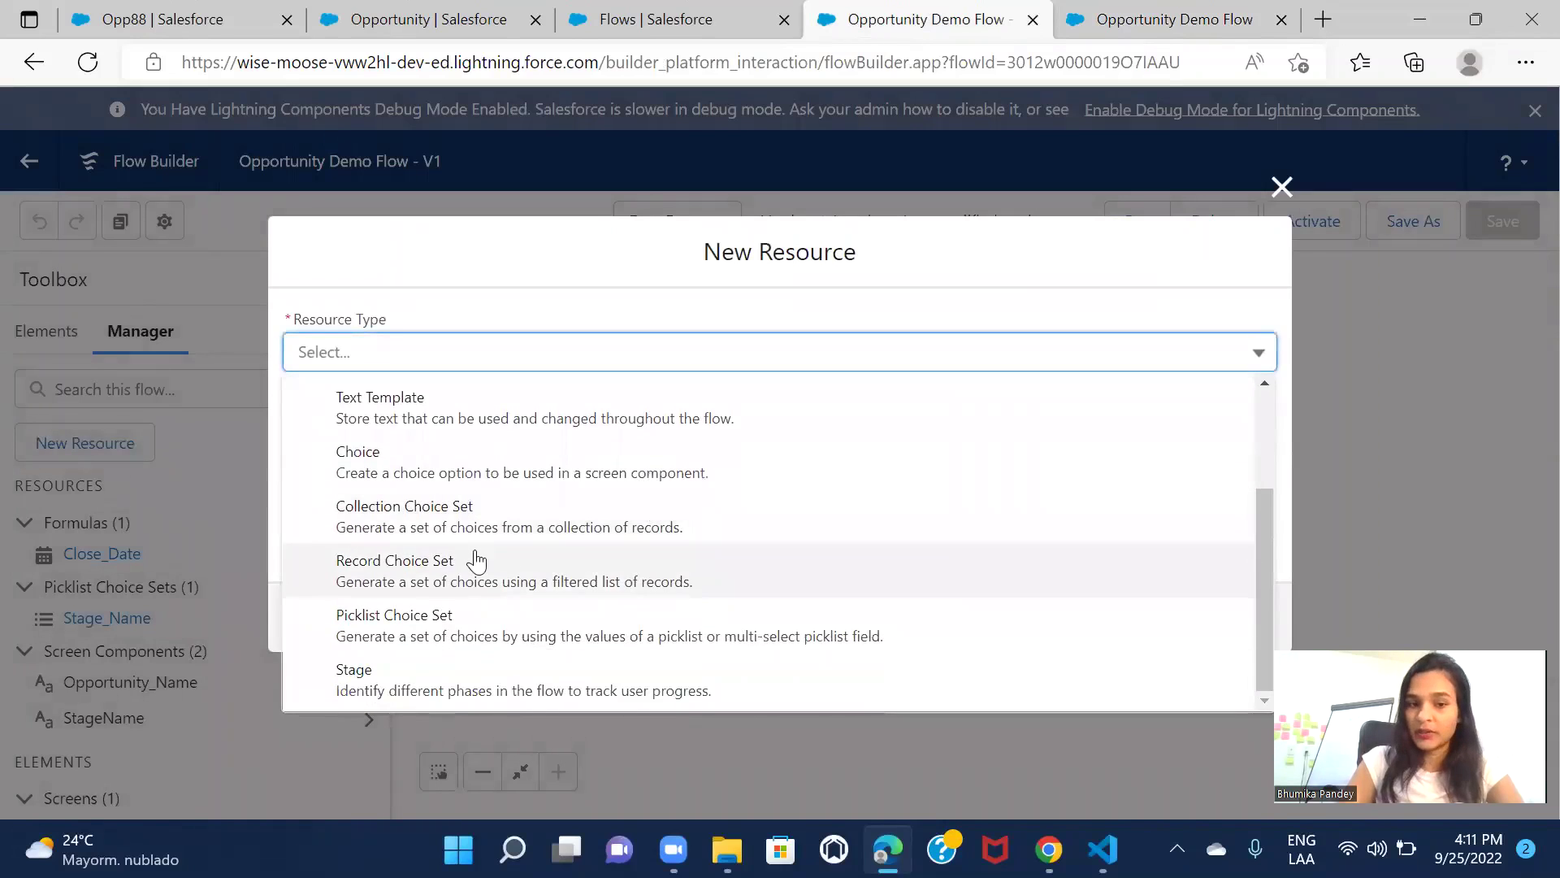
pyautogui.click(476, 561)
pyautogui.click(478, 392)
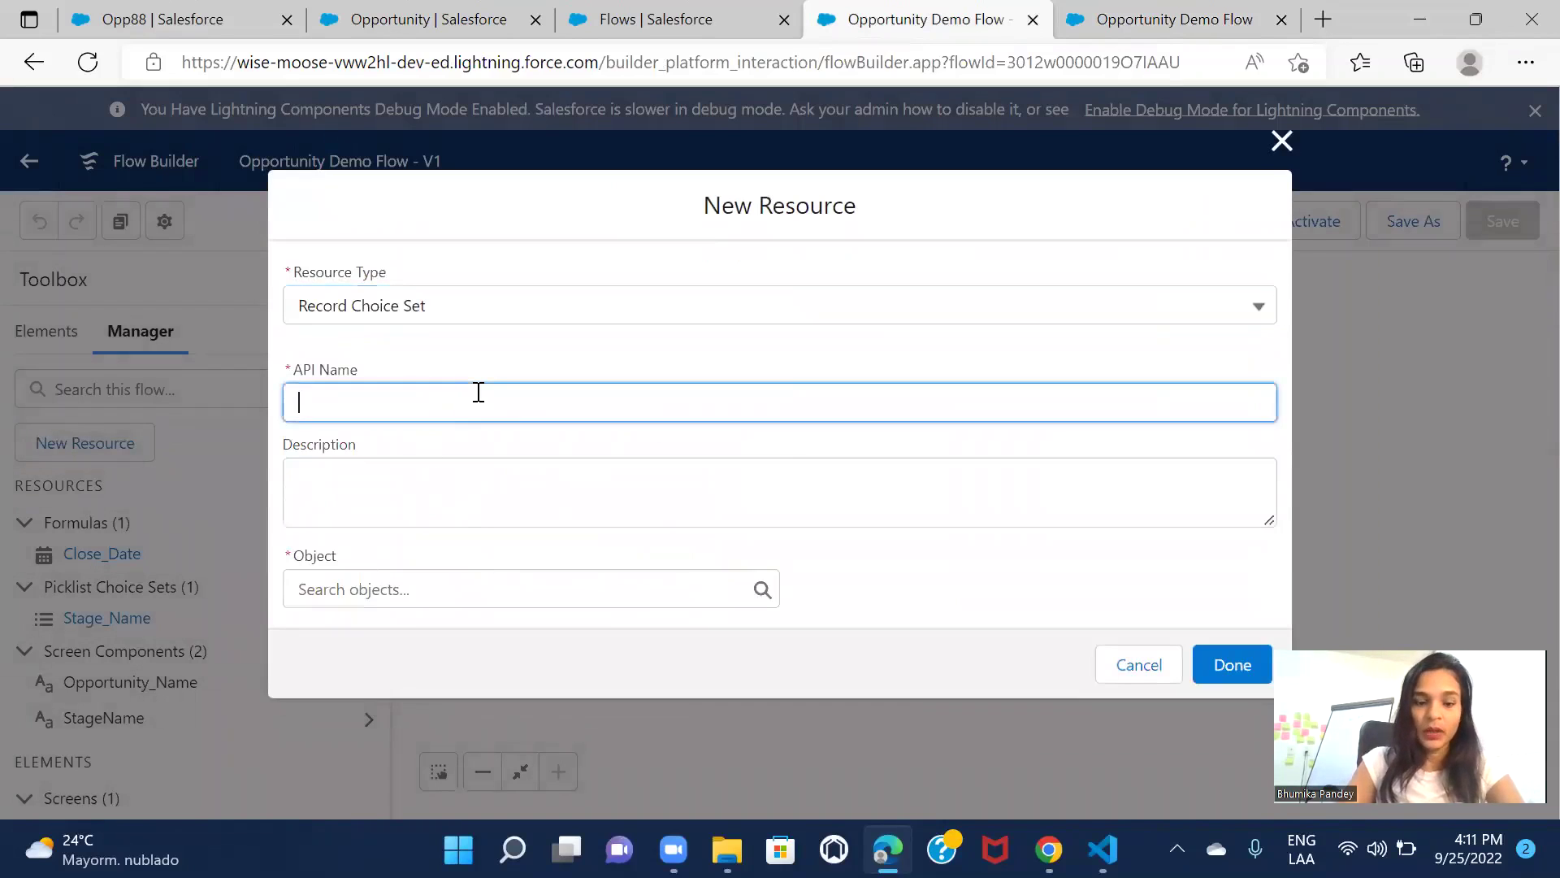
pyautogui.write('Acco')
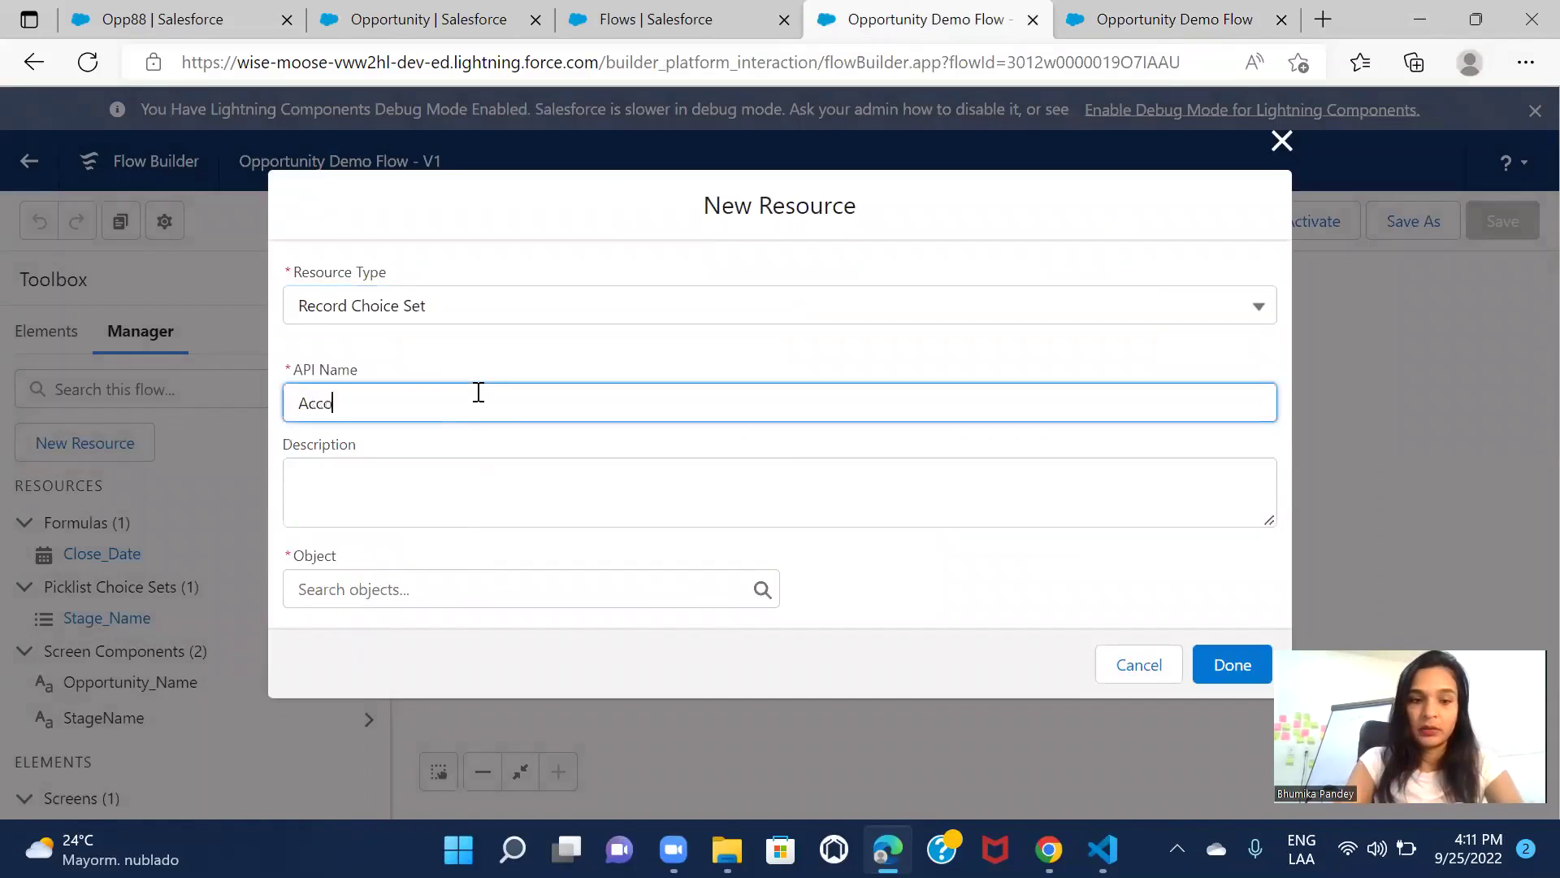
pyautogui.write('unt_Name')
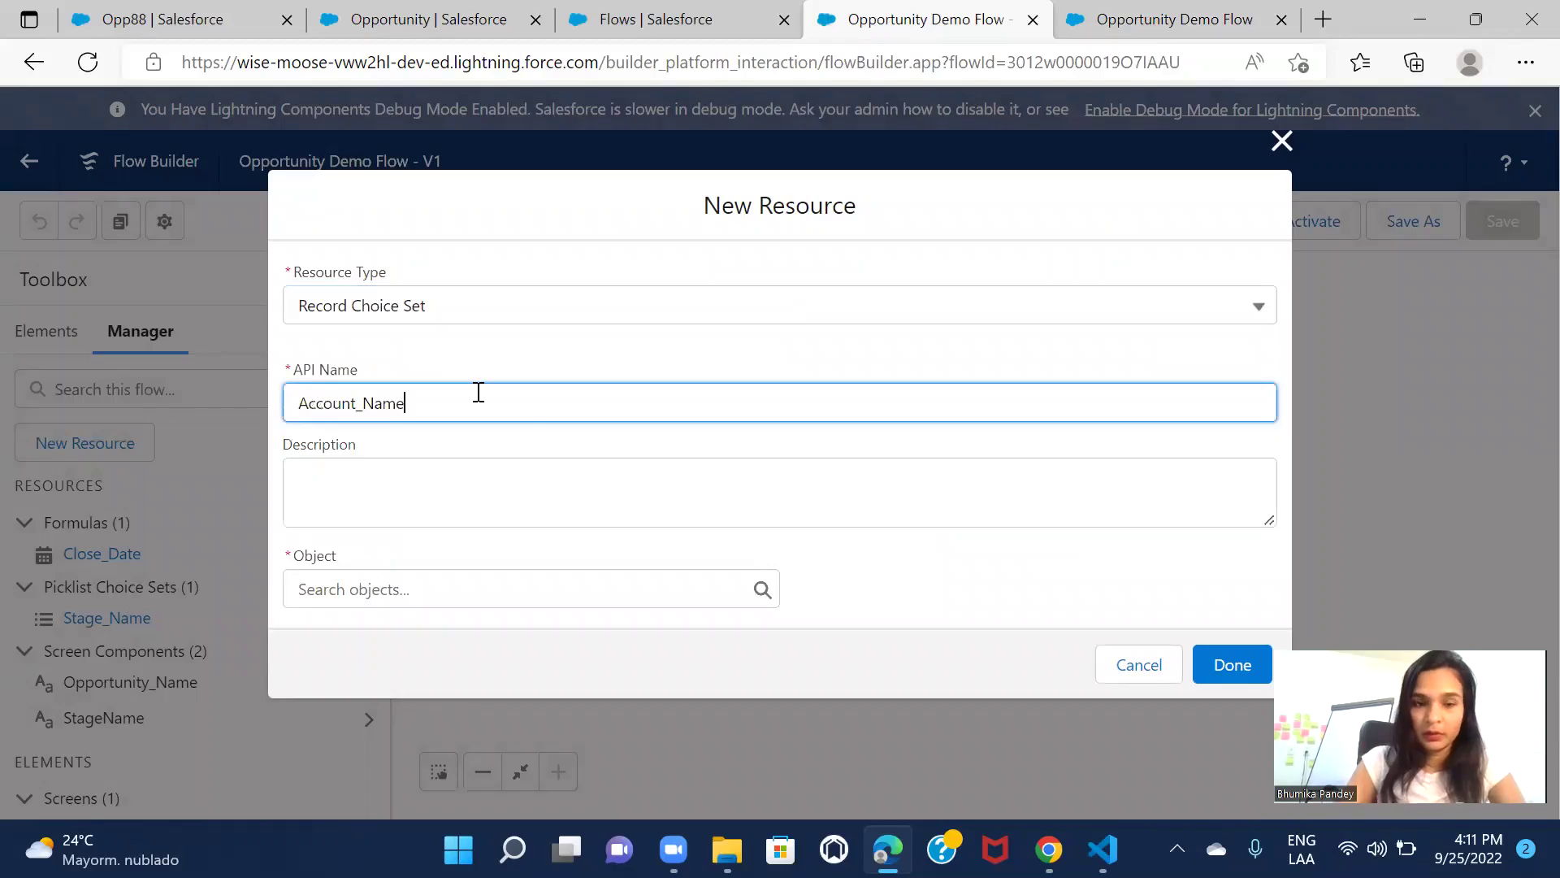
pyautogui.click(537, 437)
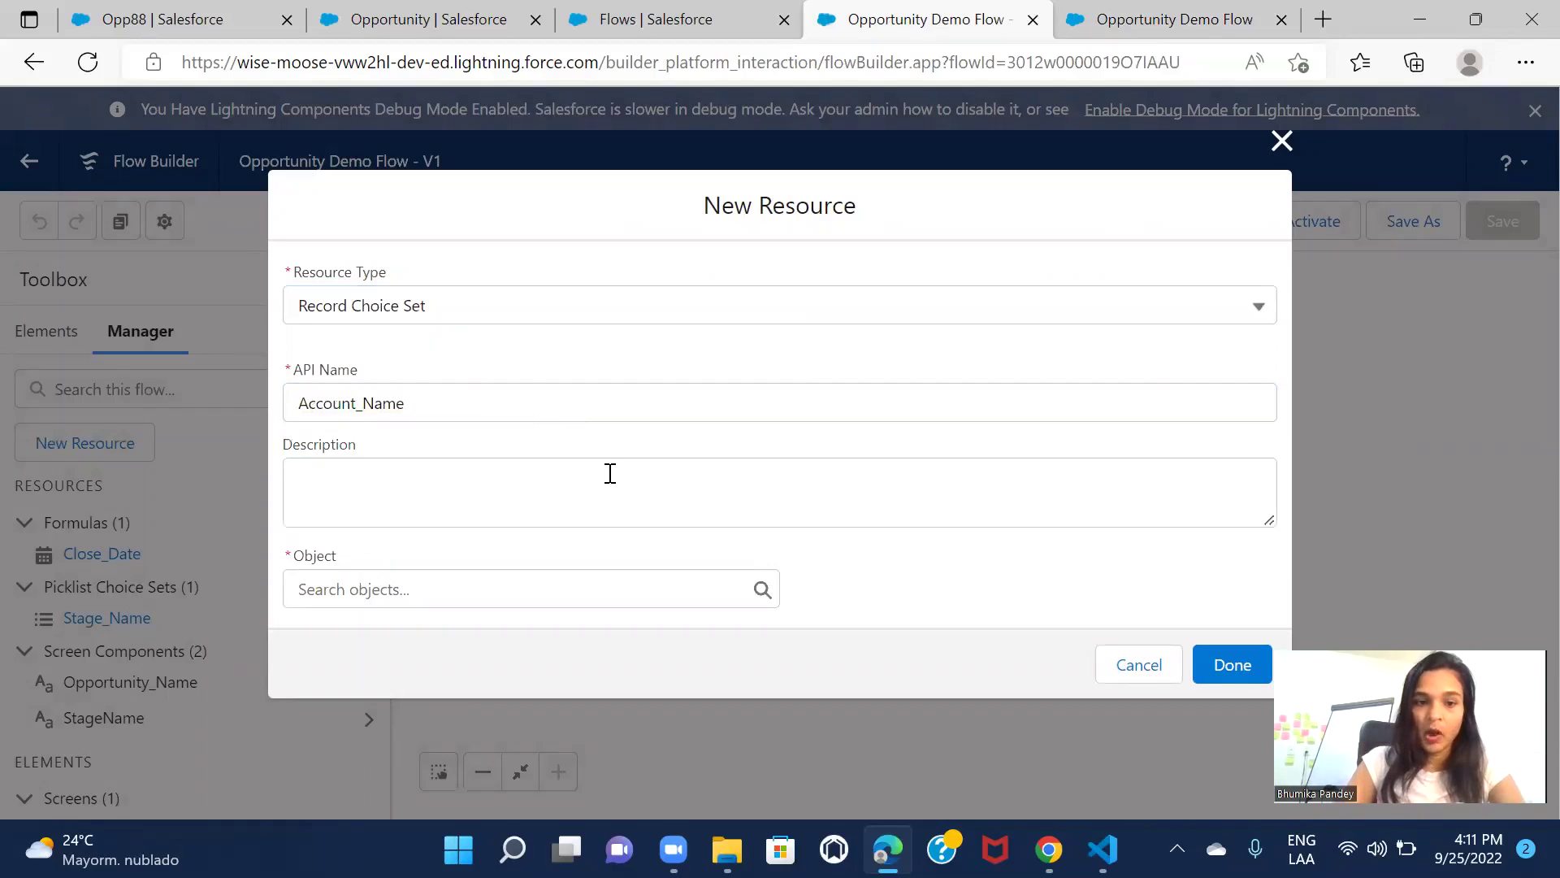
# Set Account as the source object of the Account_Name record choice set
pyautogui.click(417, 594)
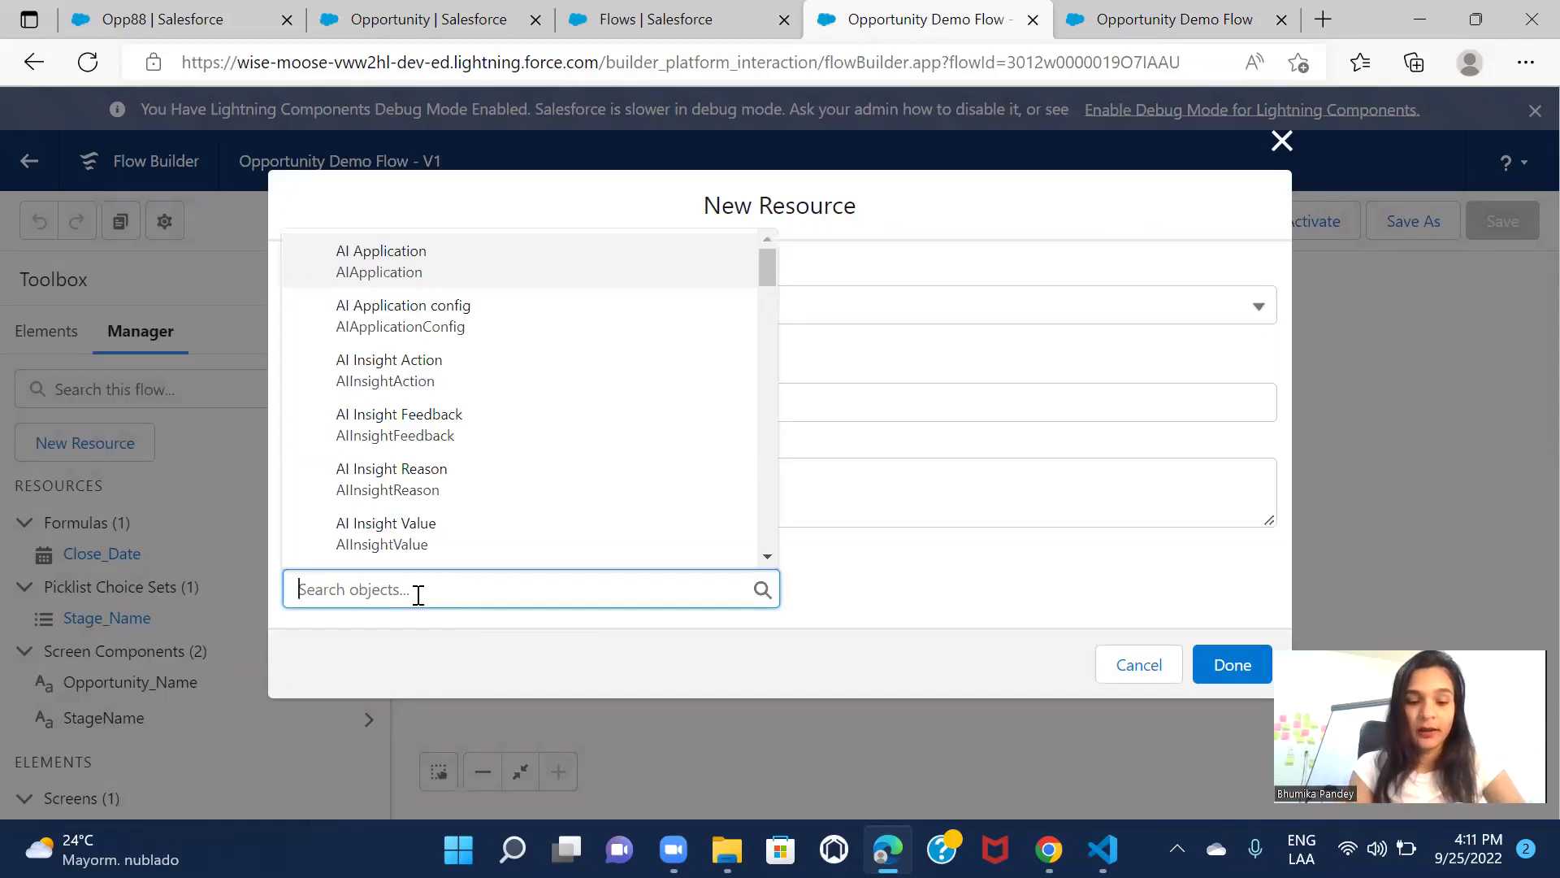
pyautogui.write('Account')
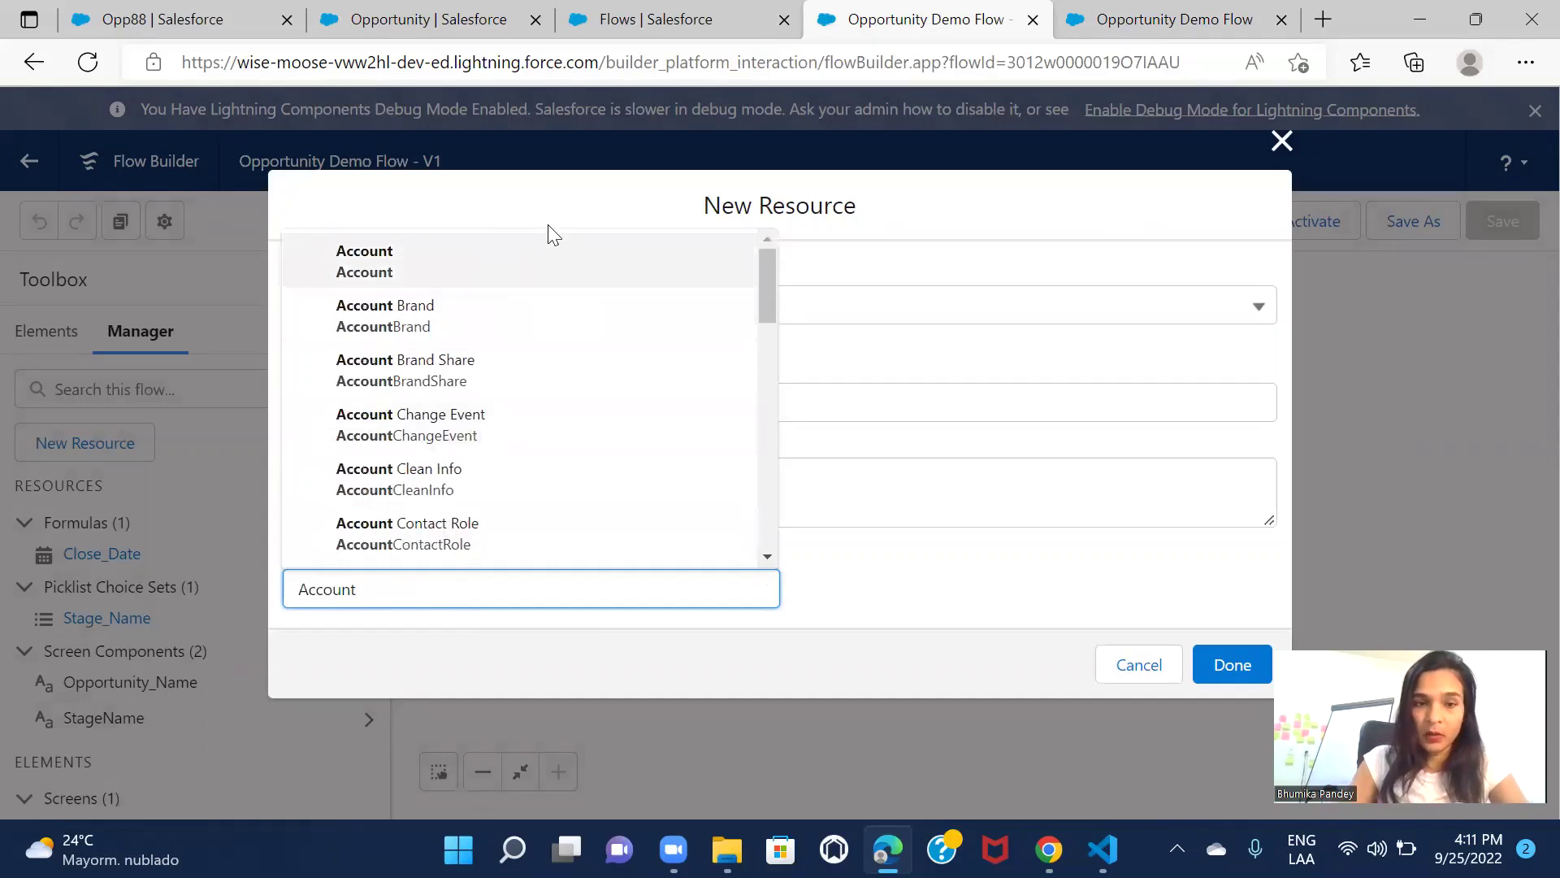
pyautogui.click(533, 271)
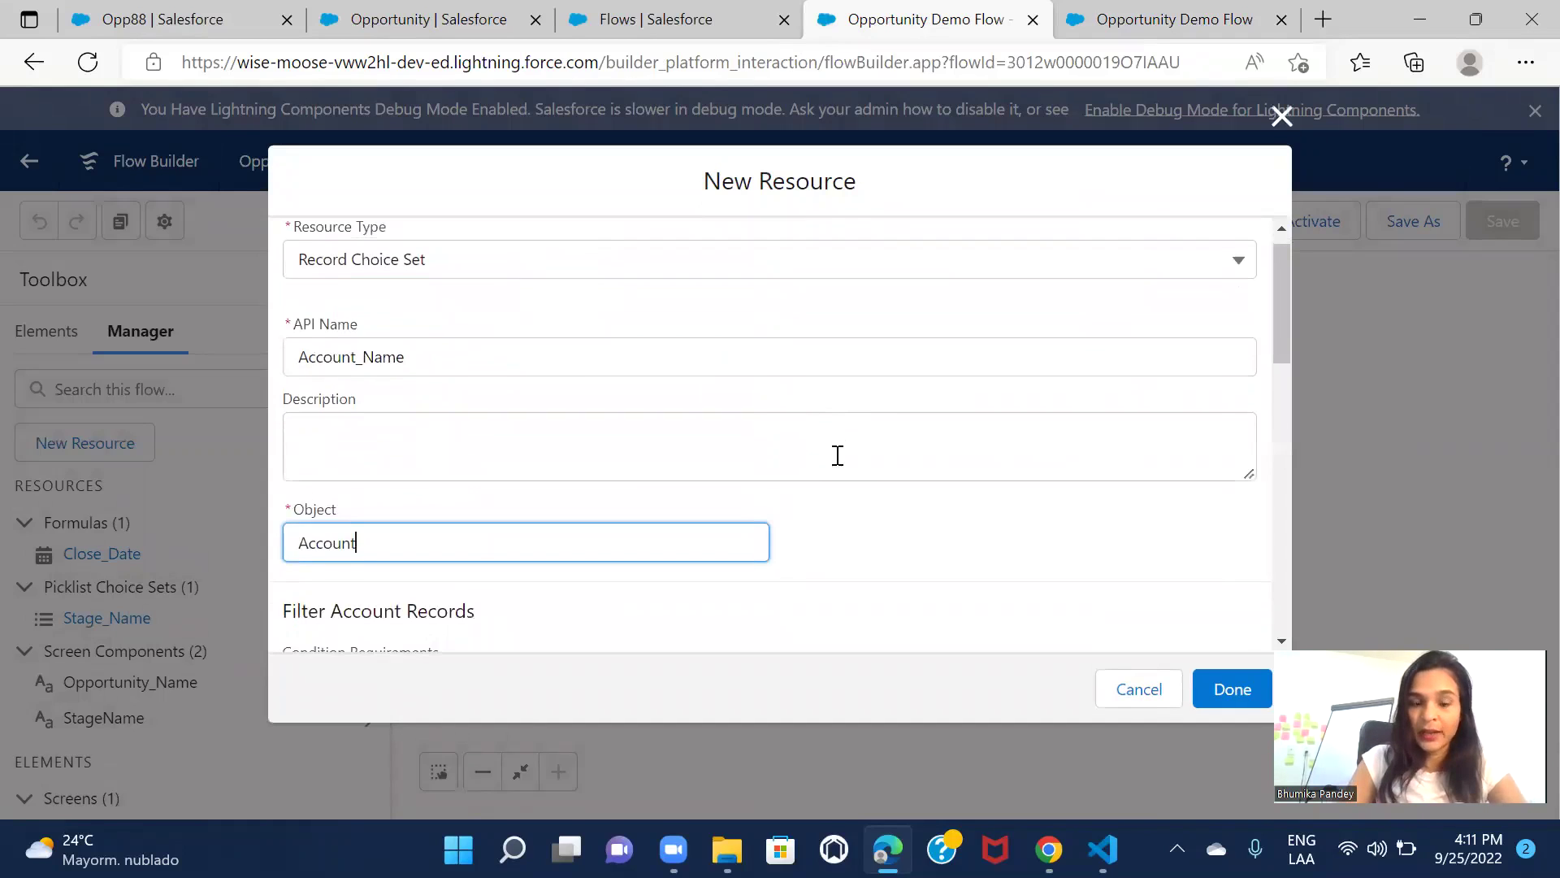
pyautogui.scroll(-1, 838, 455)
pyautogui.scroll(1, 838, 455)
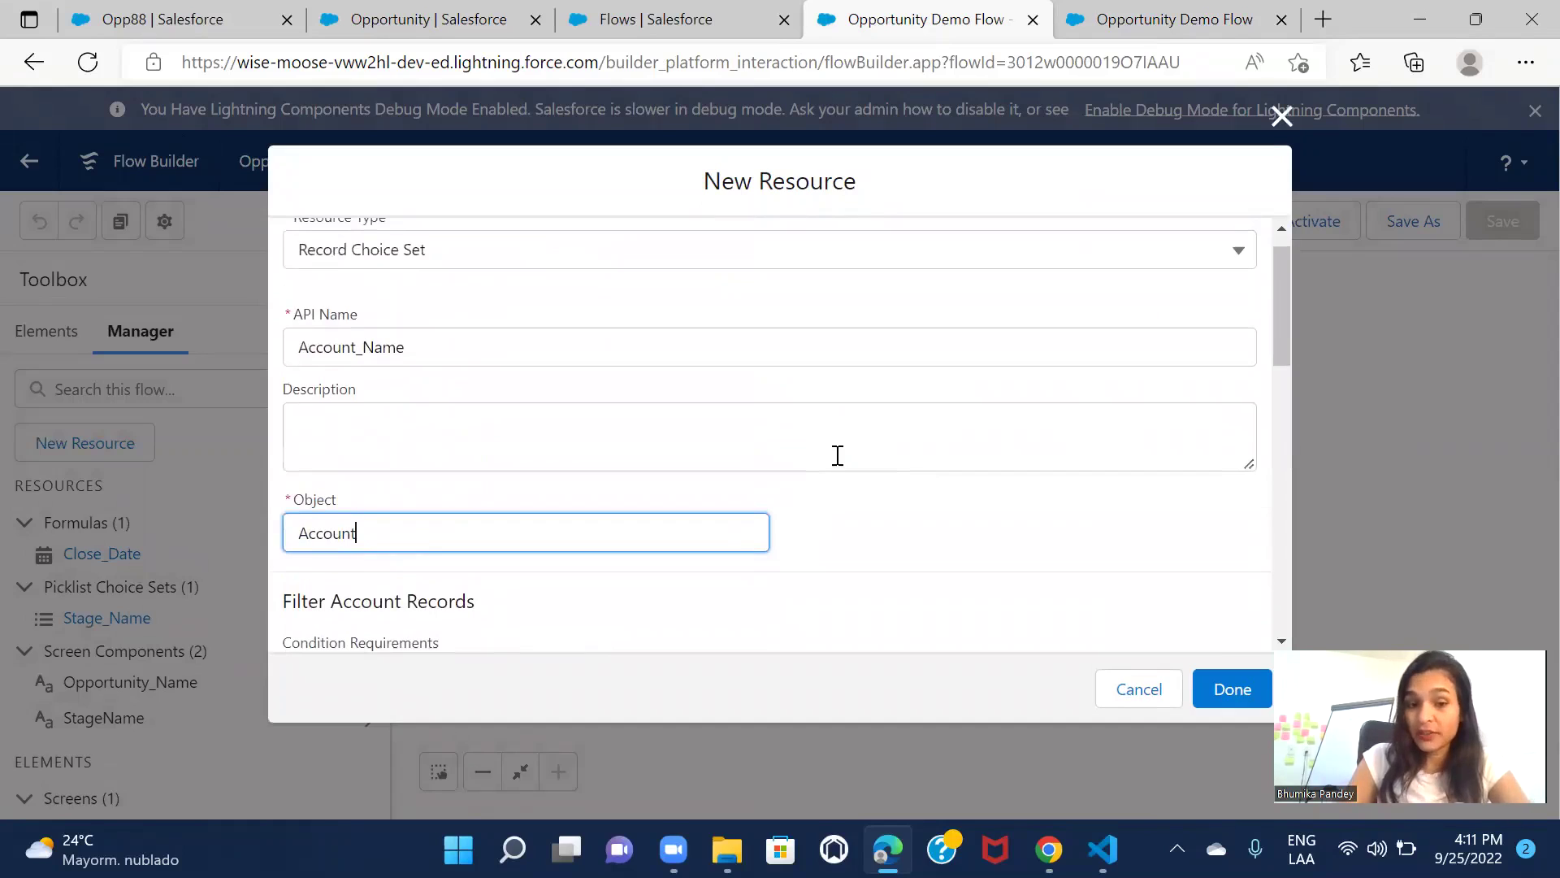
# Filter the Account records with the condition Active__c Equals Yes
pyautogui.scroll(-3, 742, 520)
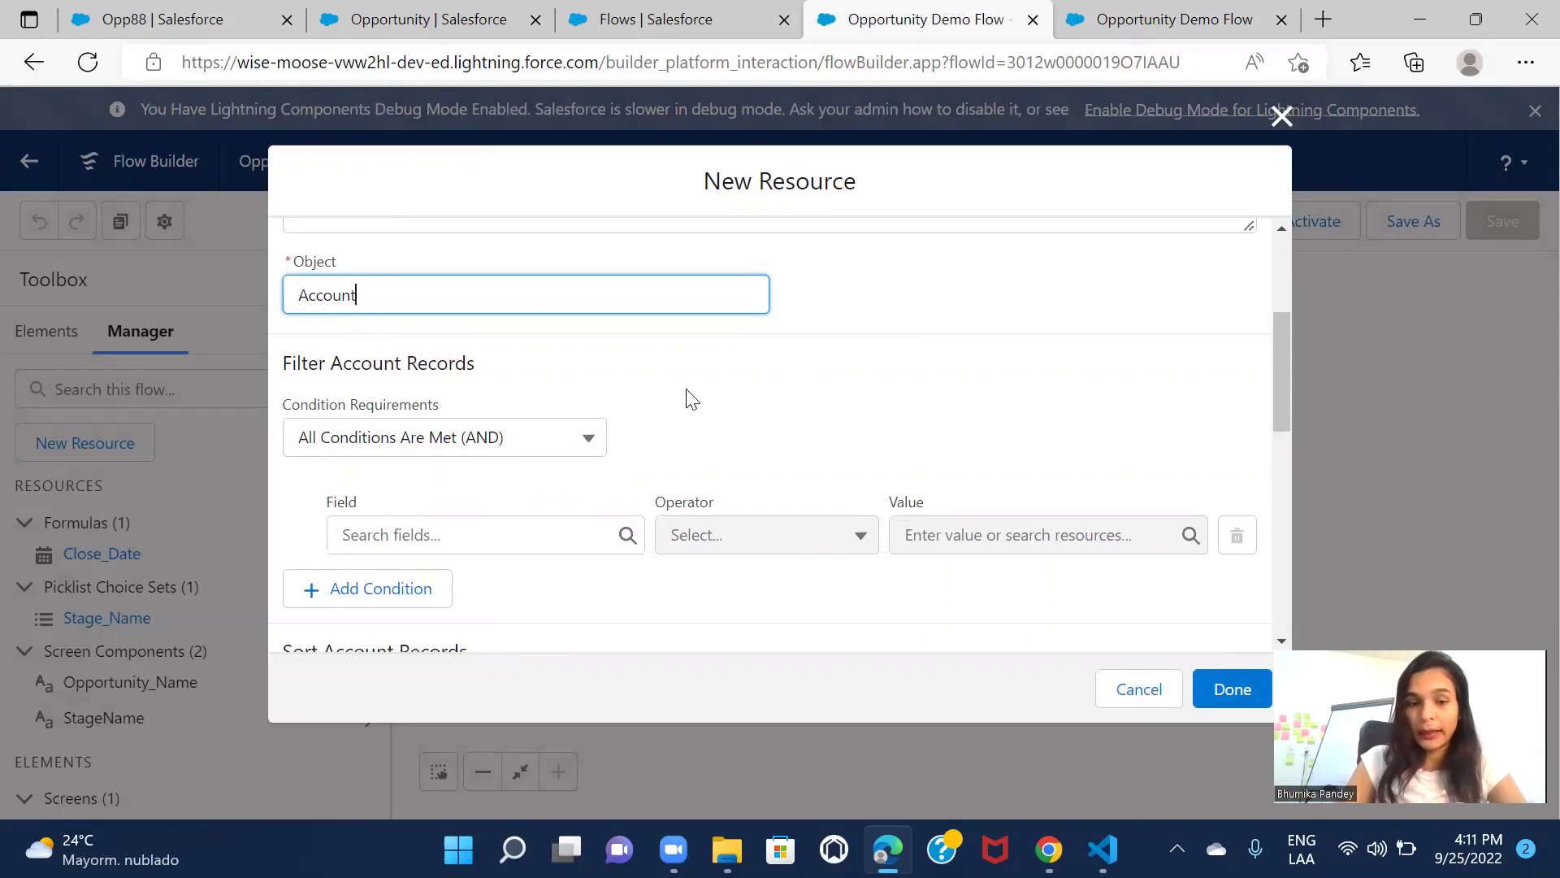
pyautogui.click(522, 538)
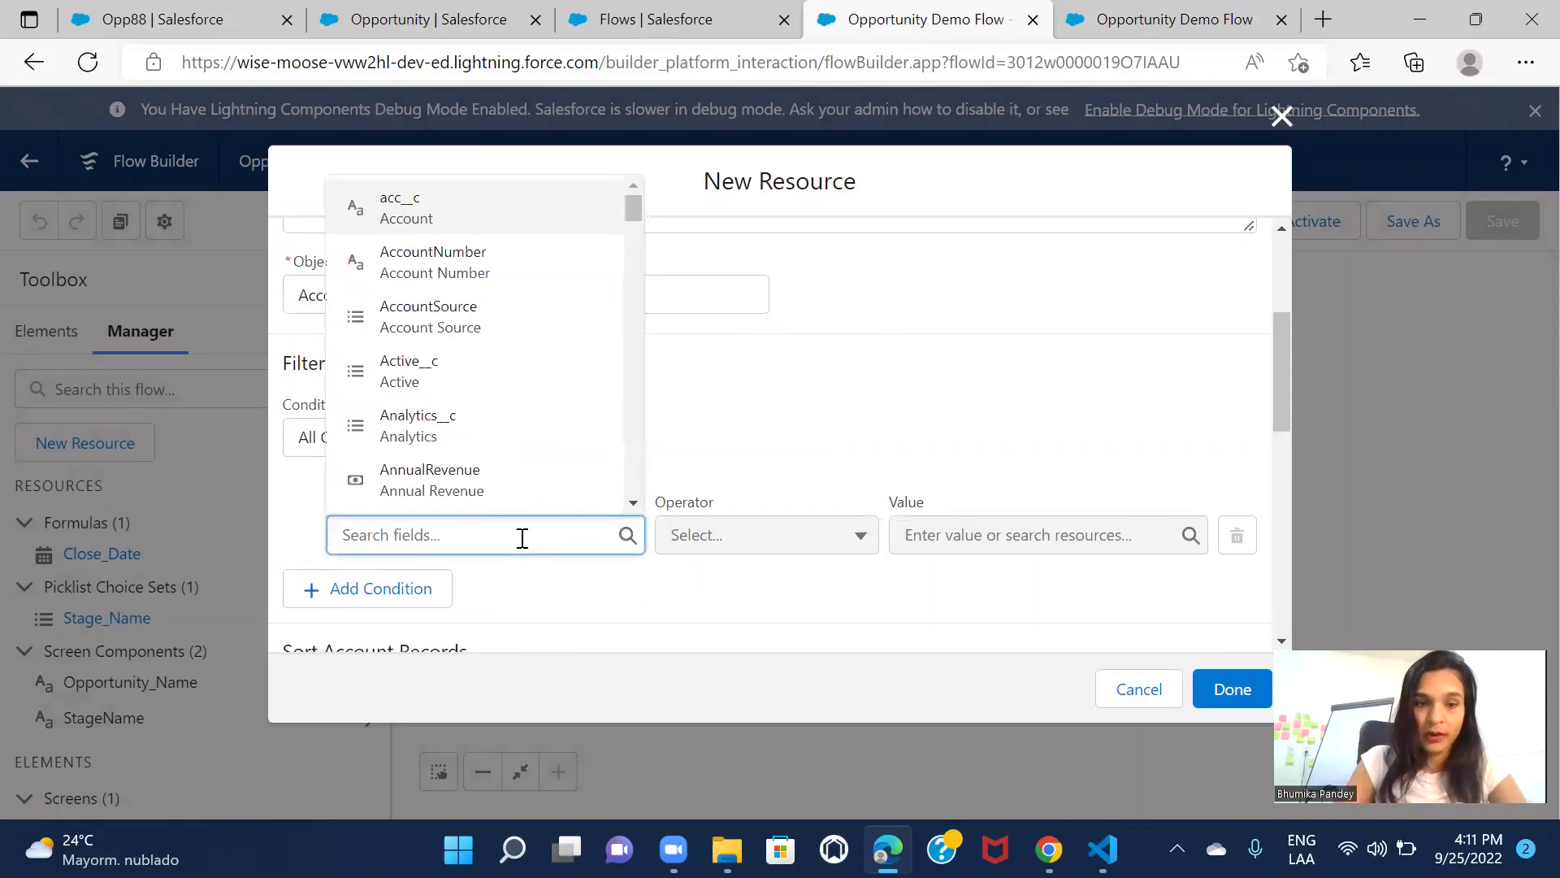
pyautogui.click(425, 384)
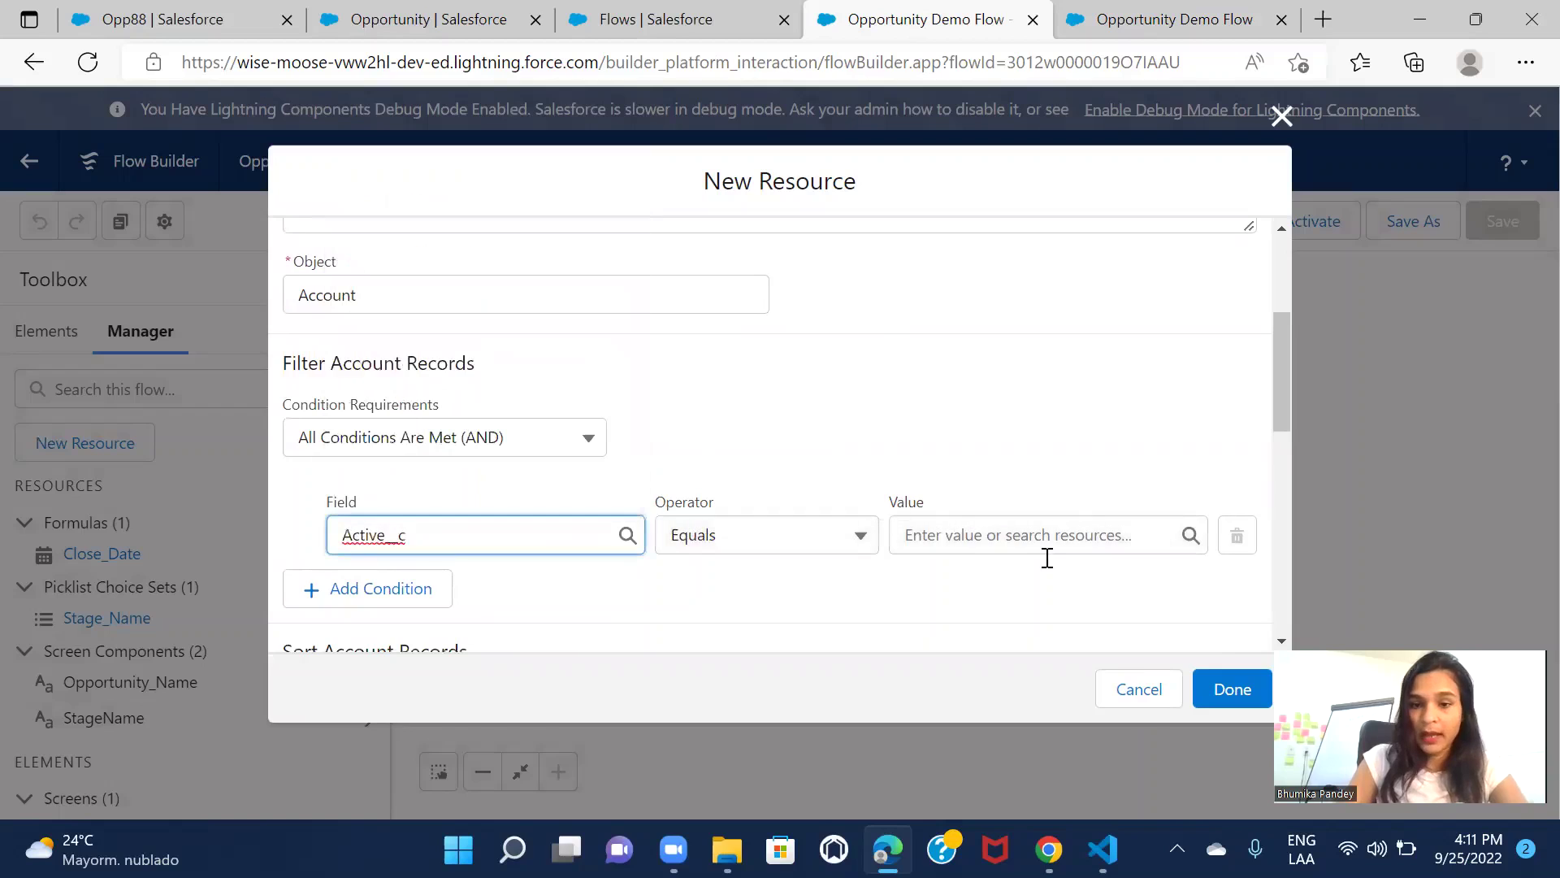
pyautogui.click(986, 540)
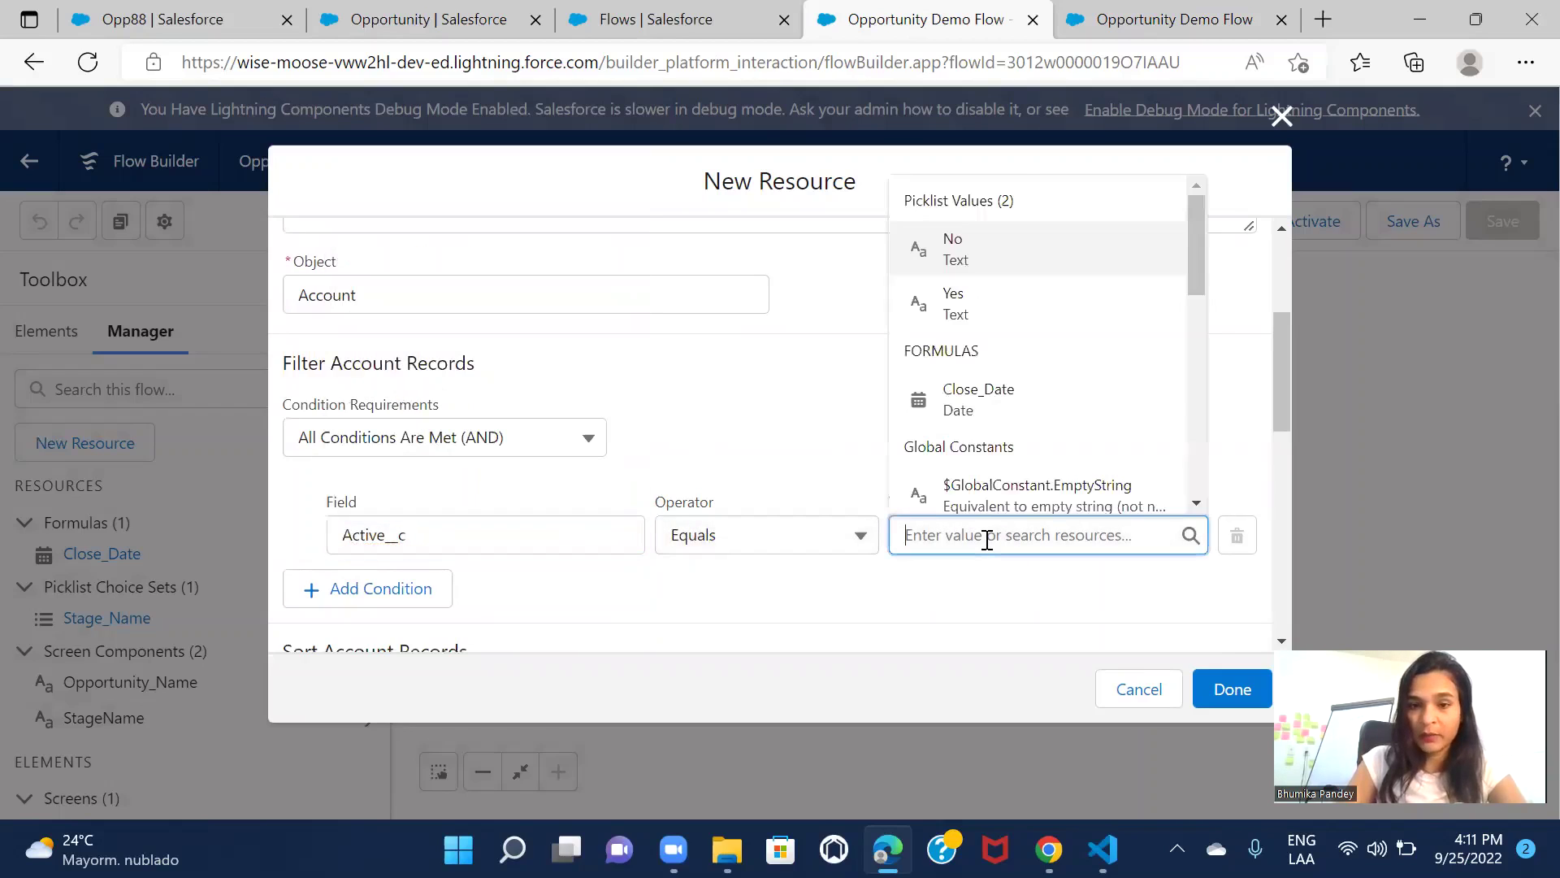
pyautogui.click(1031, 309)
# Use the account's Name field as the choice label, leaving the sort order and maximum number of choices at their defaults
pyautogui.scroll(-3, 878, 414)
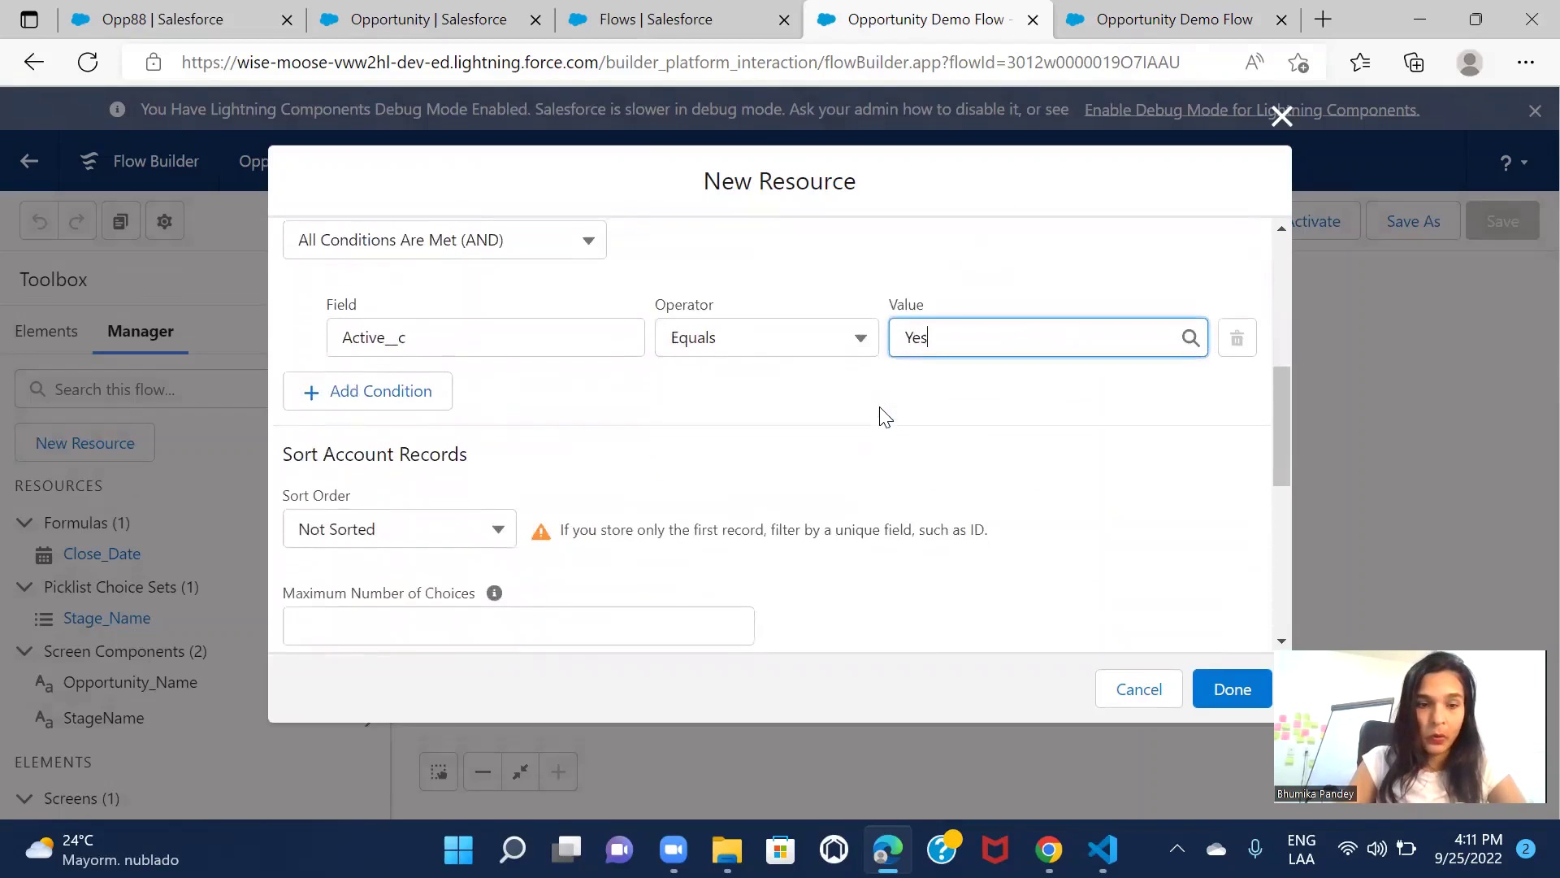
pyautogui.scroll(-2, 885, 417)
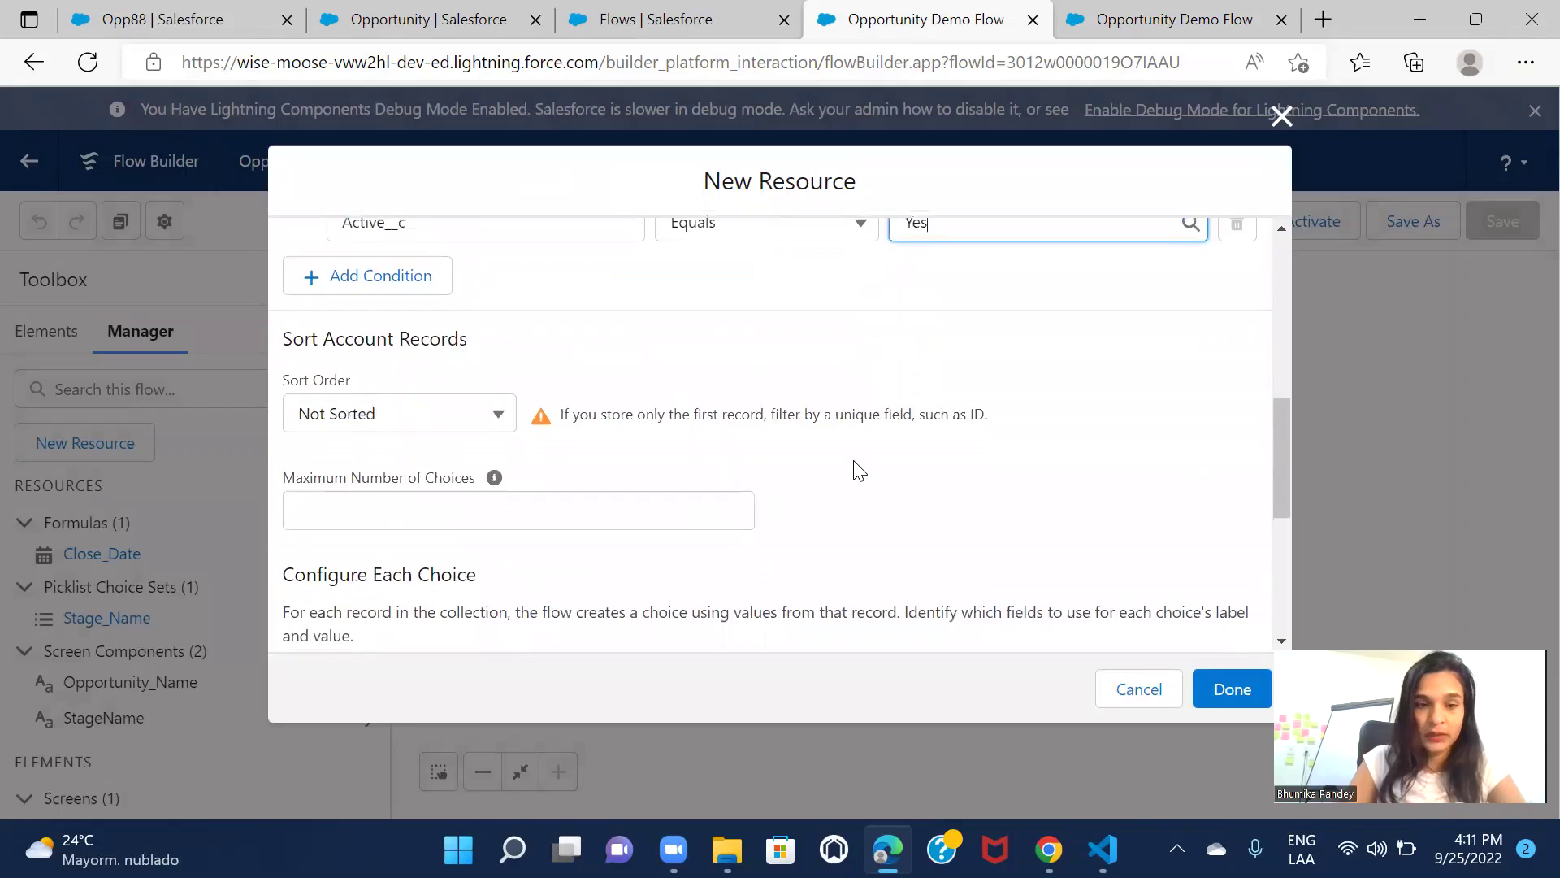
pyautogui.scroll(-1, 856, 468)
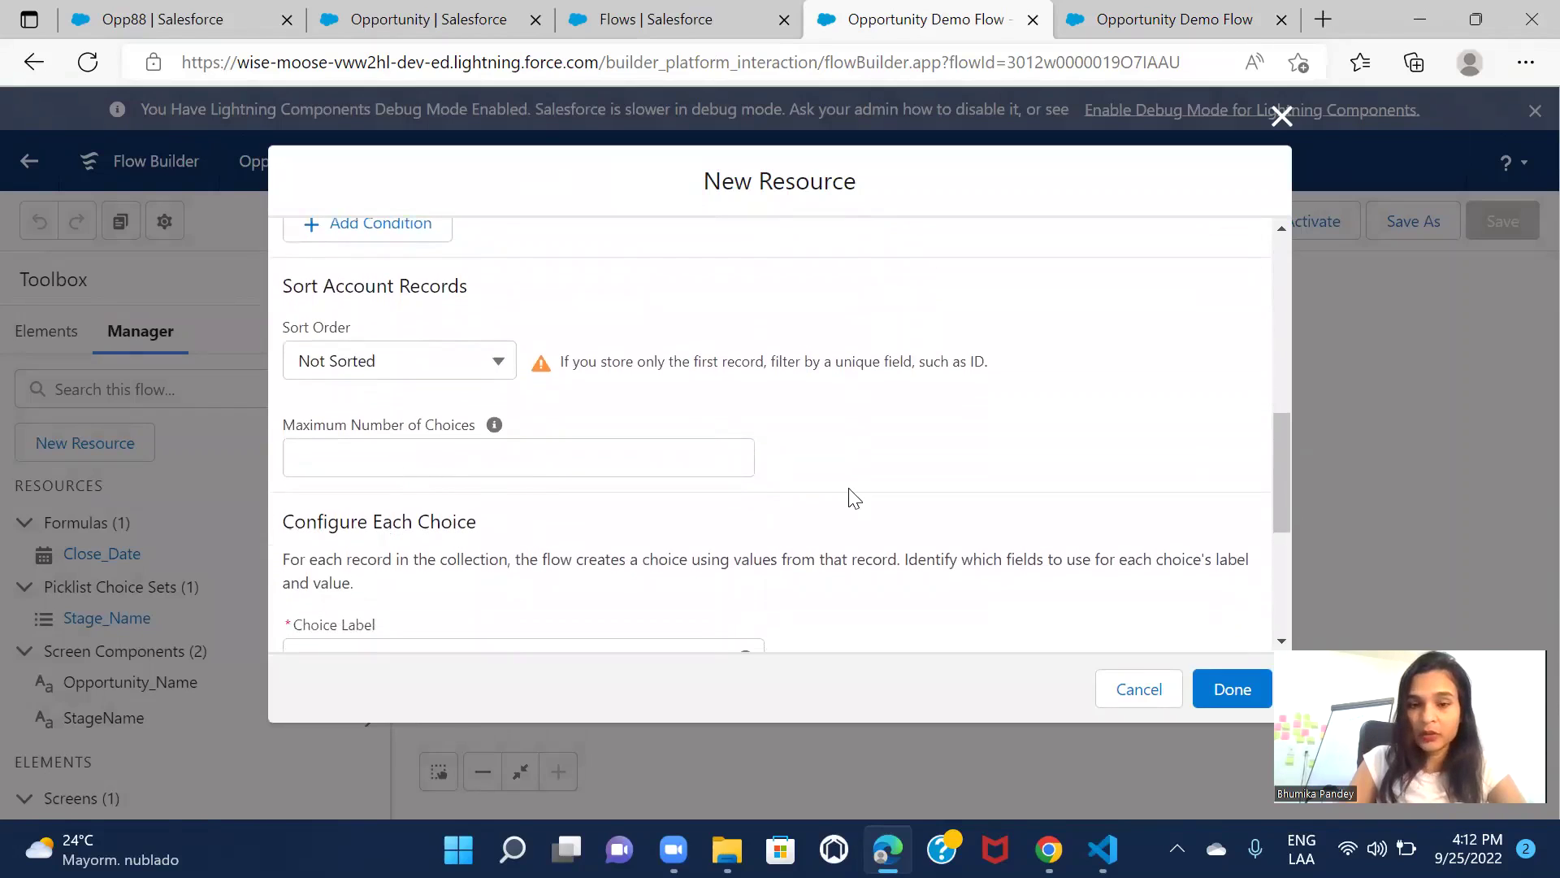
pyautogui.scroll(-3, 851, 497)
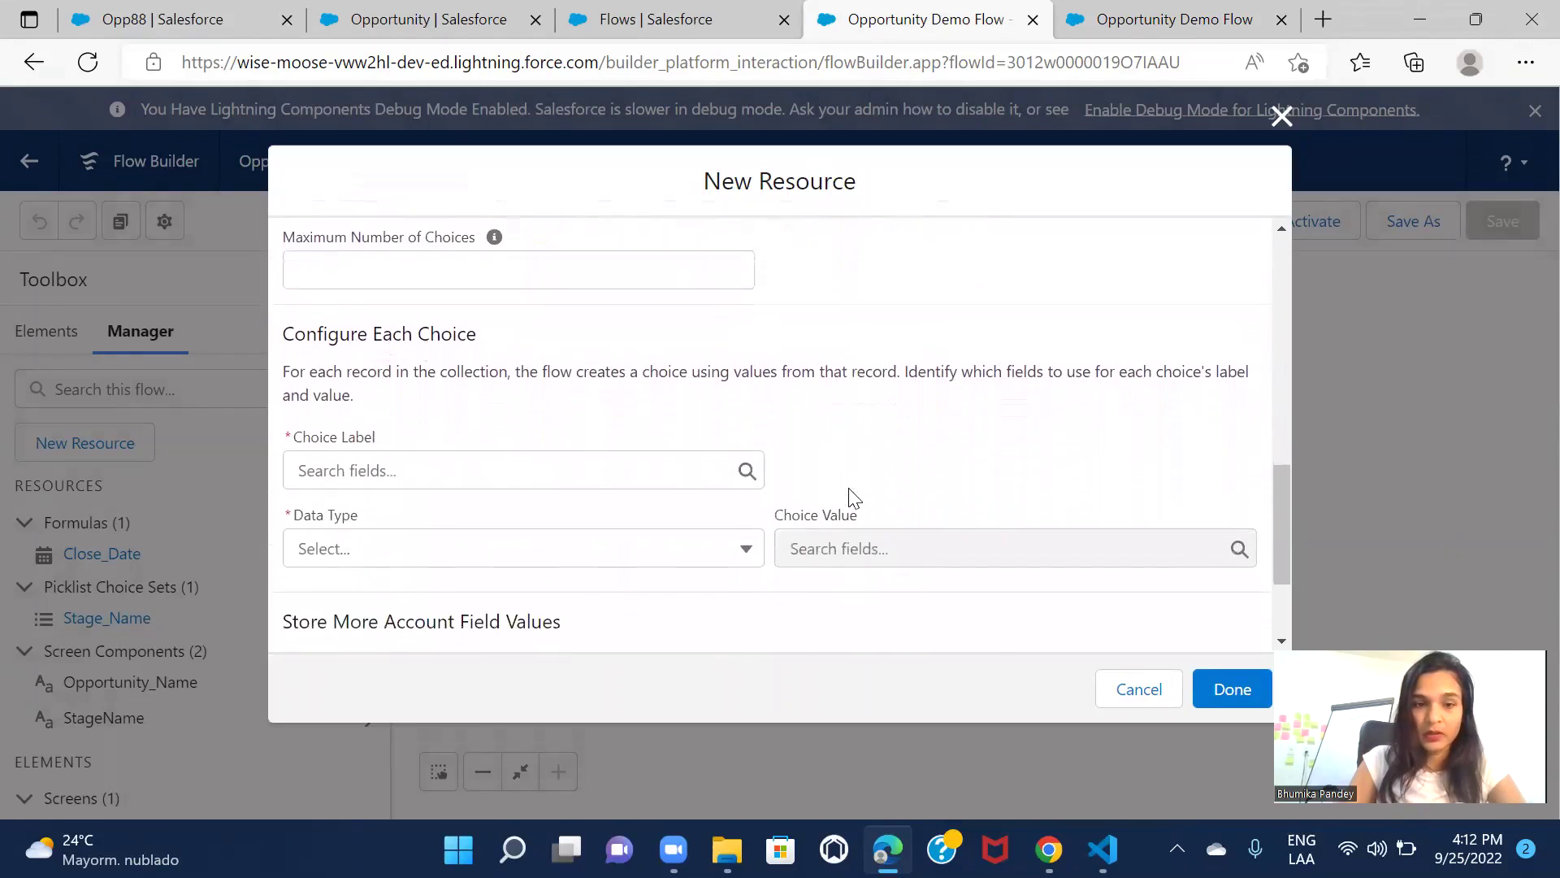
pyautogui.click(397, 469)
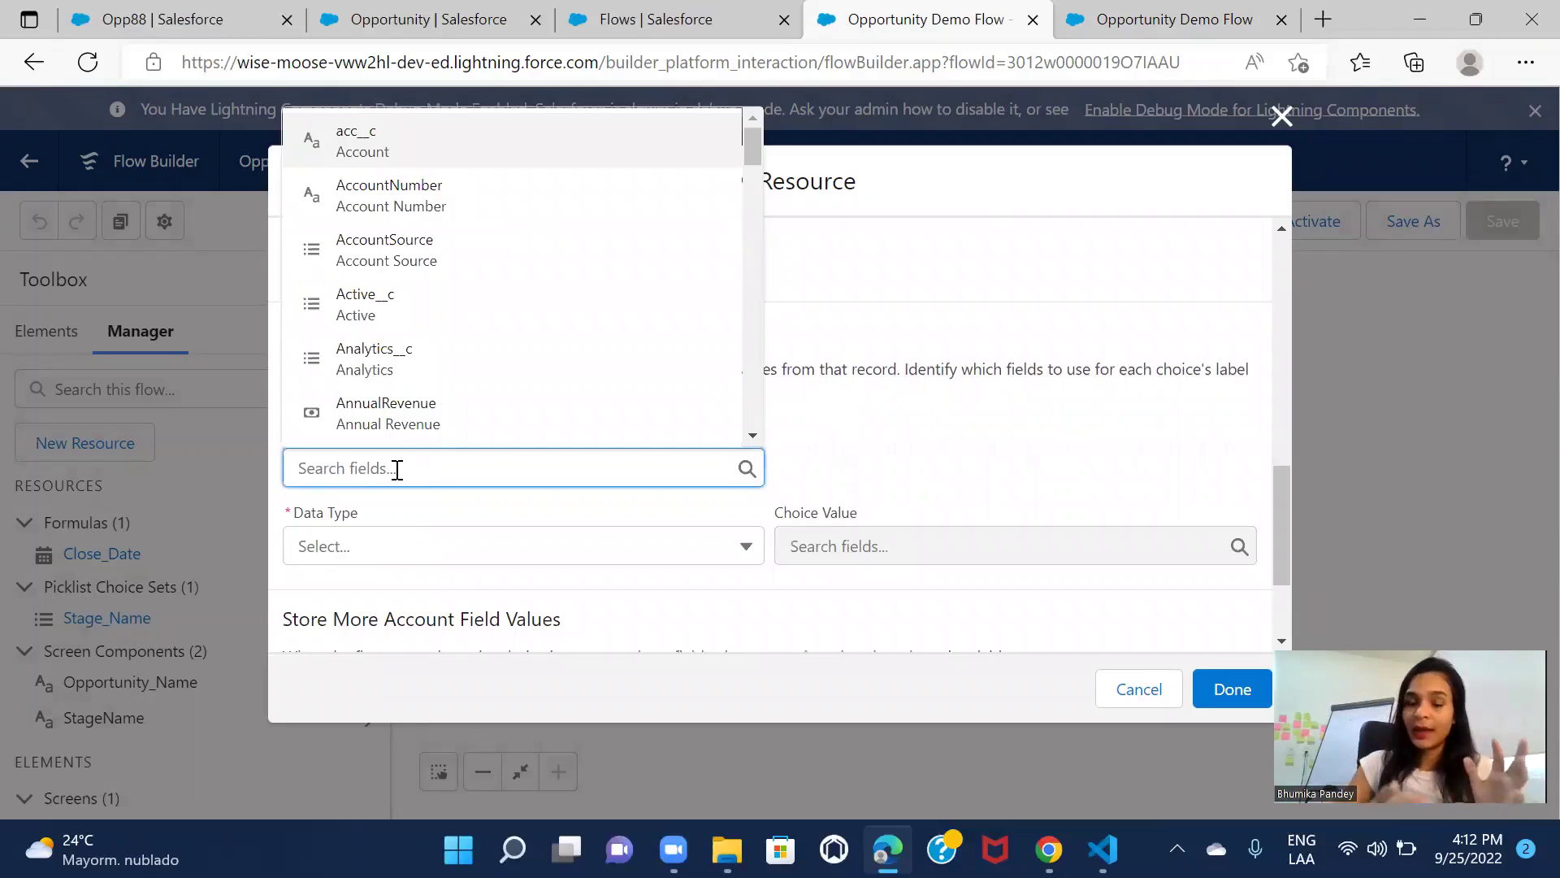
pyautogui.write('A')
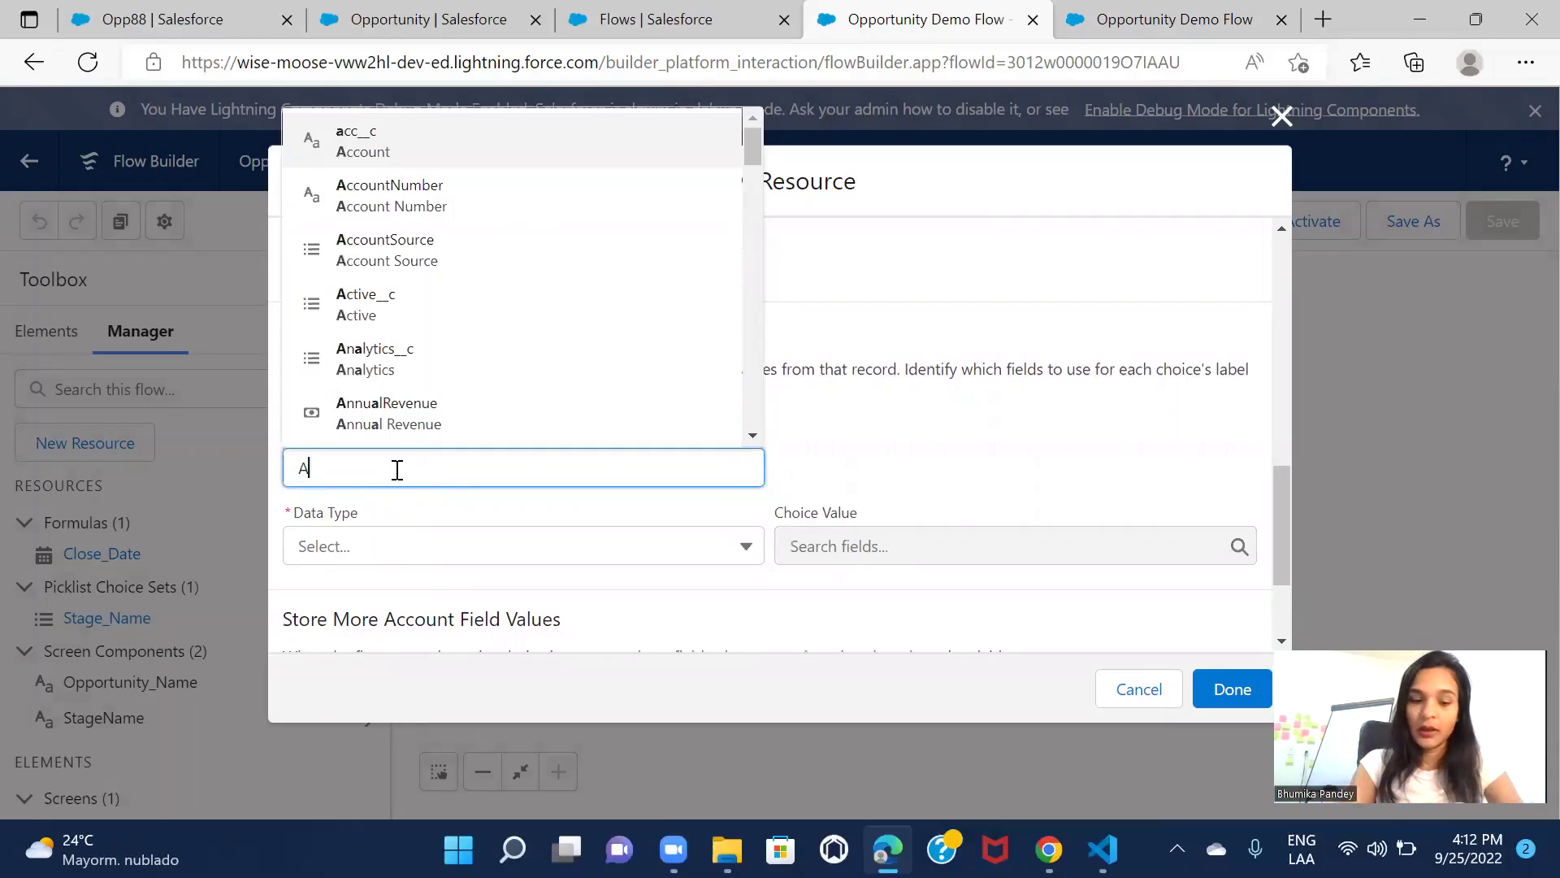
pyautogui.write('ccount n')
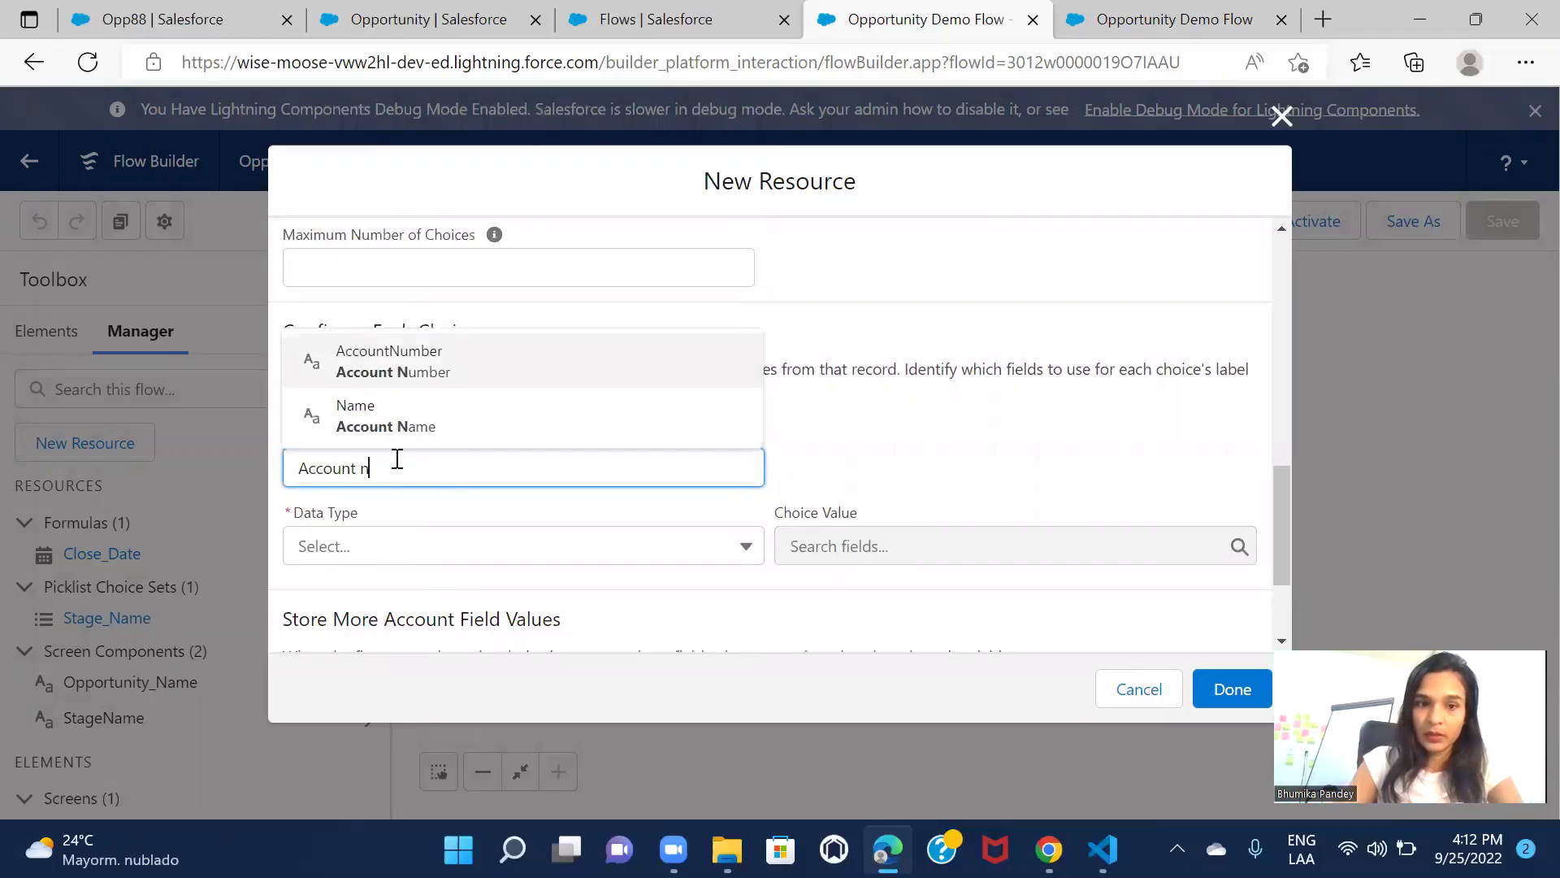
pyautogui.click(420, 405)
# Set the choice data type to Text and use the account's Id field as the choice value
pyautogui.click(439, 557)
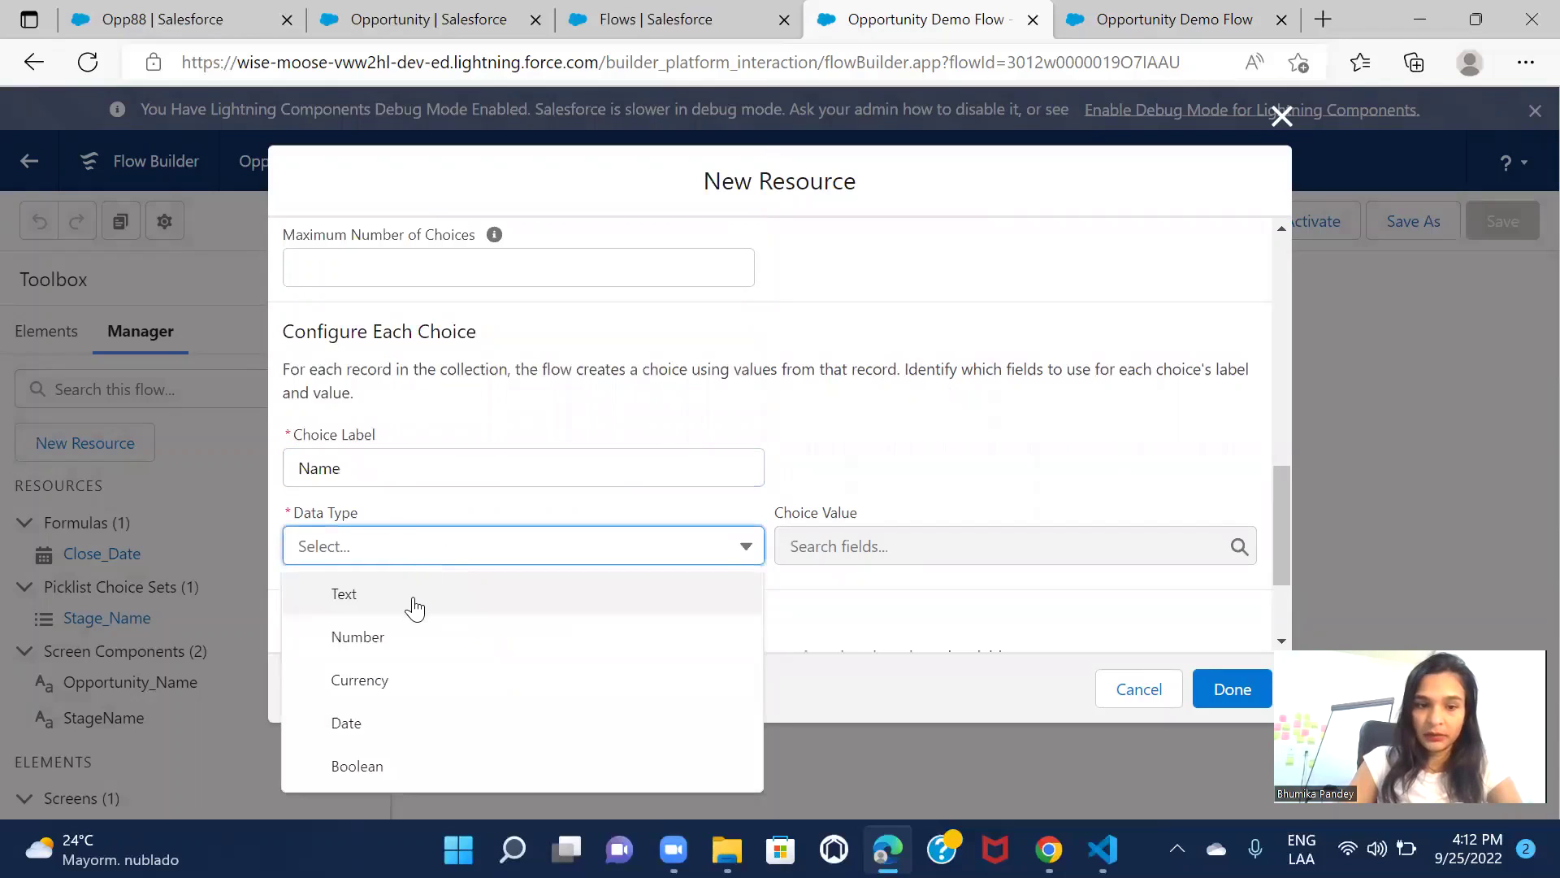
pyautogui.click(414, 608)
pyautogui.click(872, 559)
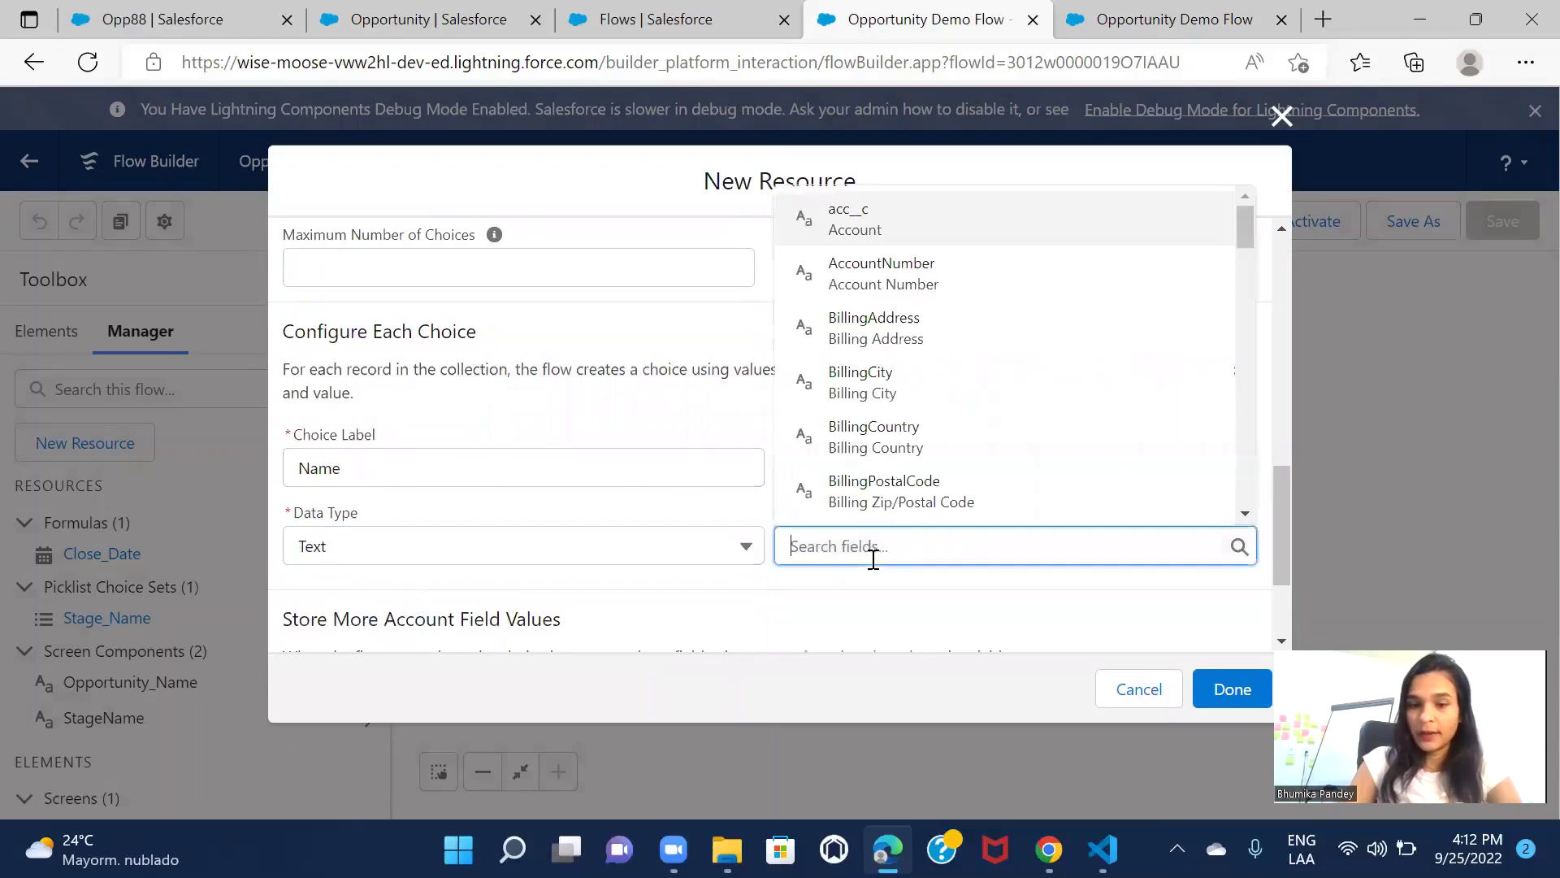
pyautogui.write('Id')
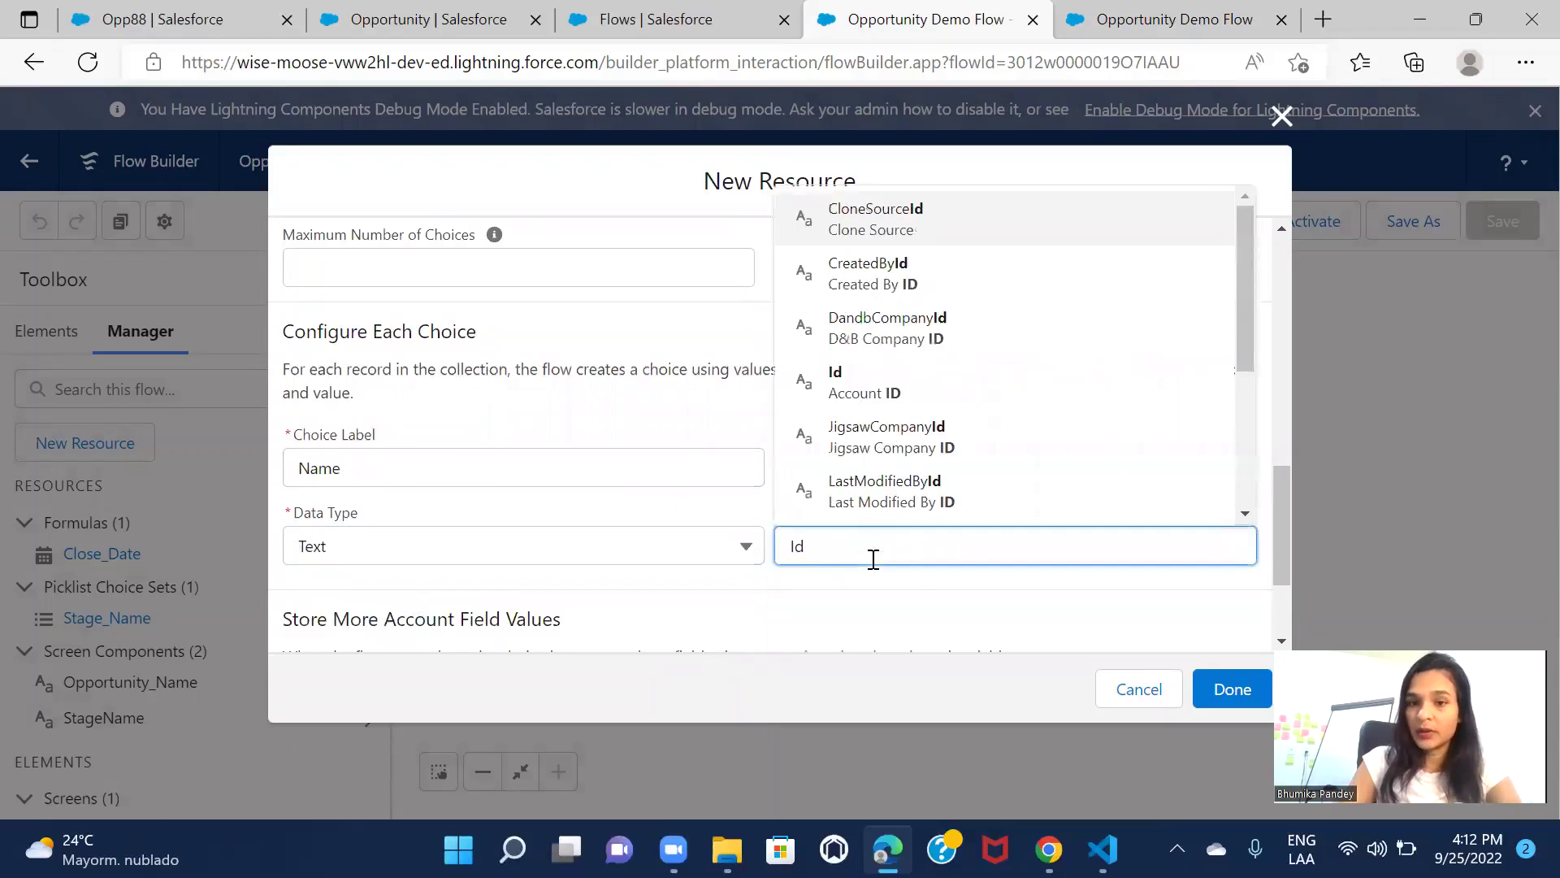
pyautogui.click(931, 398)
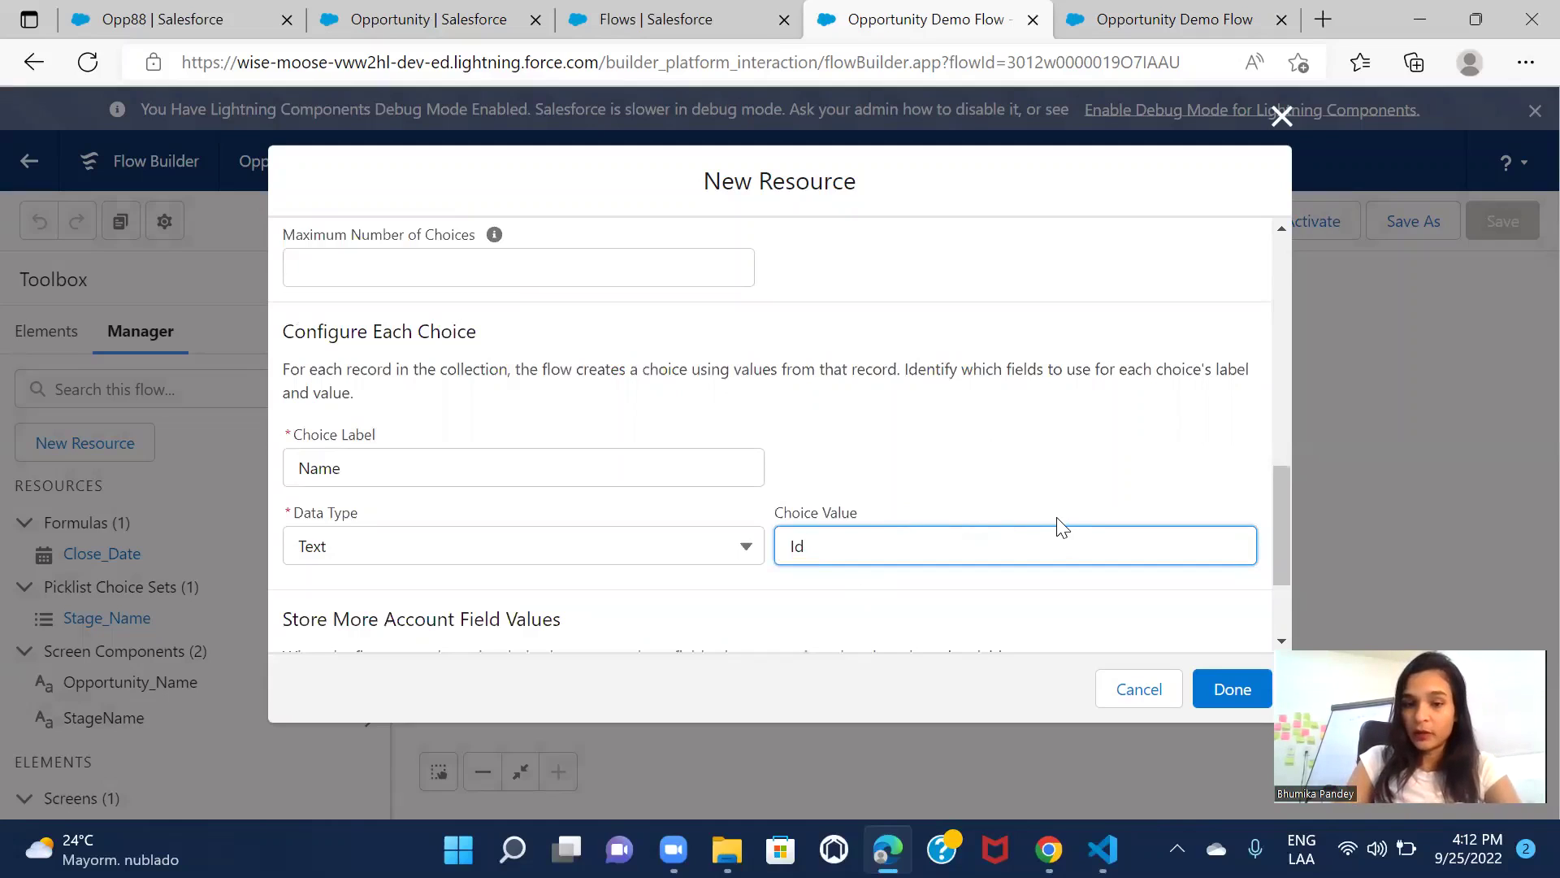
# Finish creating the Account_Name record choice set and save the flow
pyautogui.scroll(-2, 1055, 526)
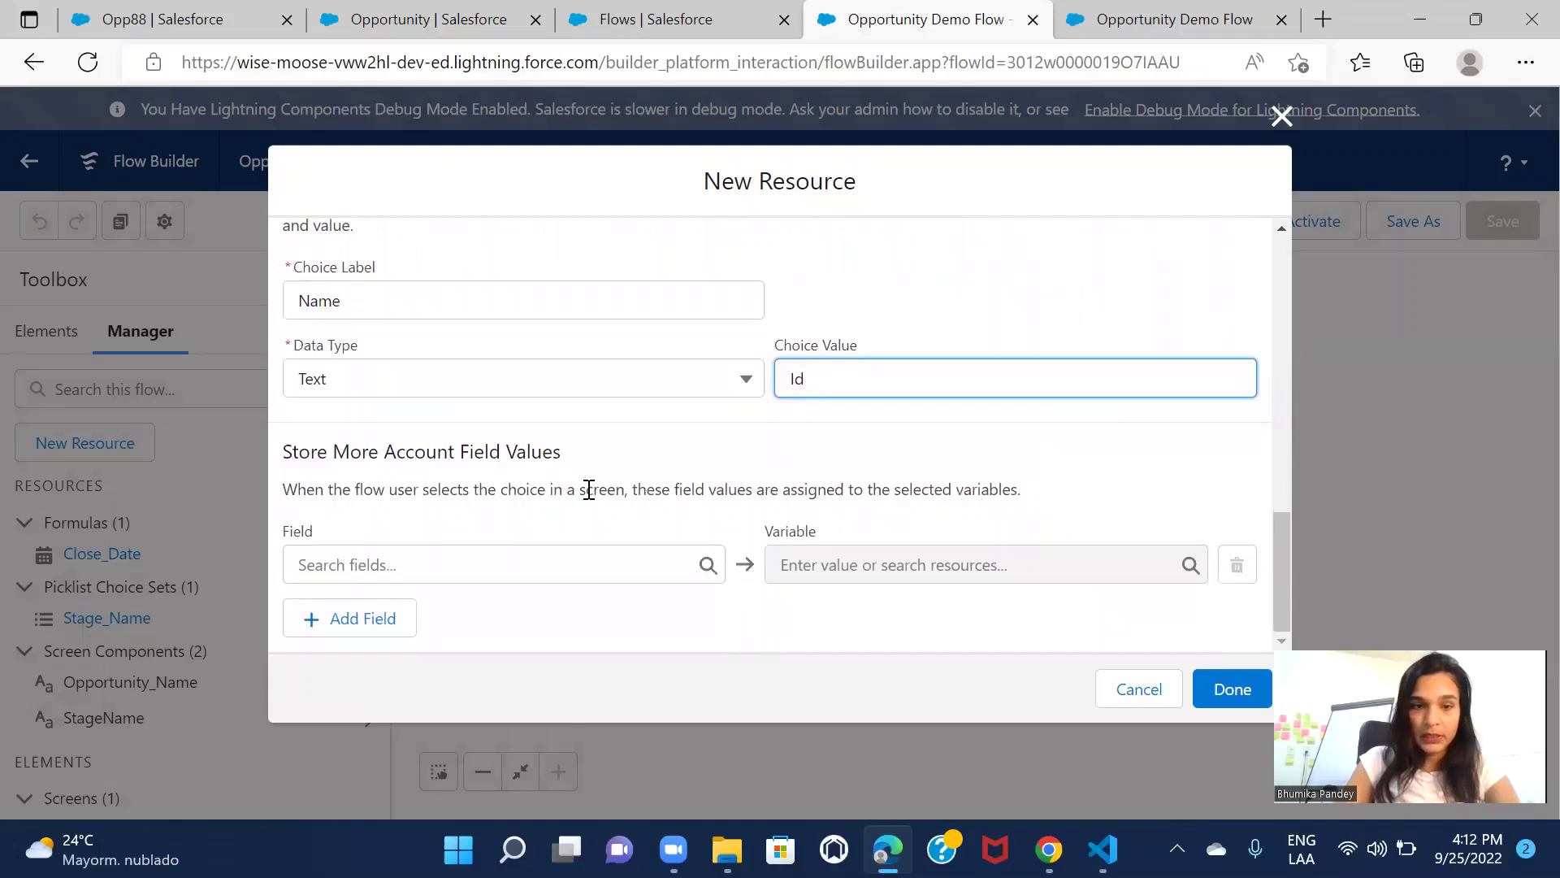
pyautogui.click(1235, 693)
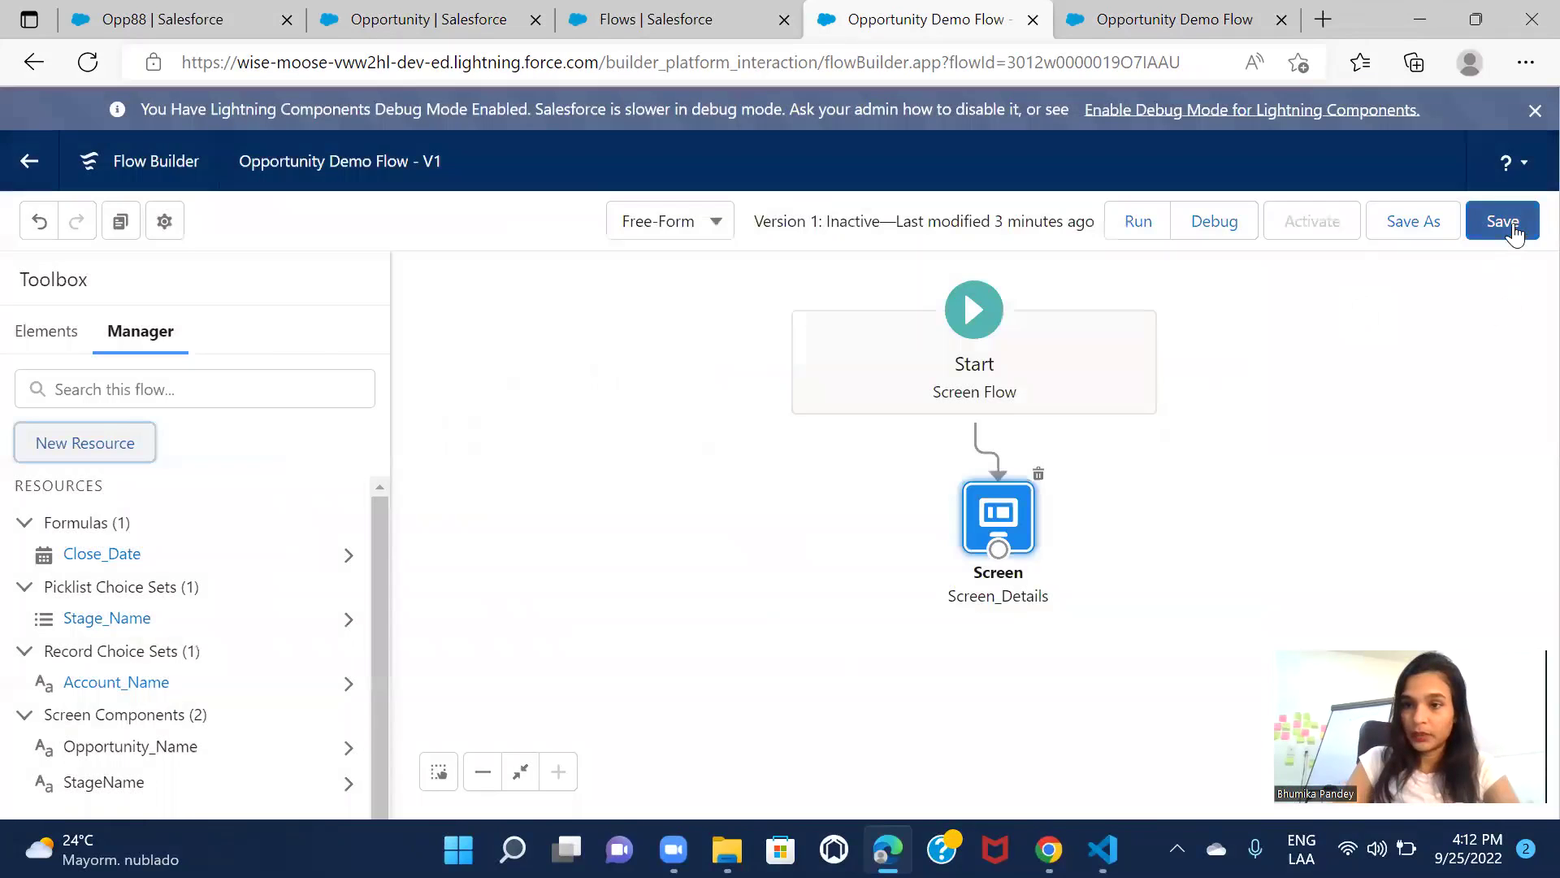
pyautogui.click(1503, 221)
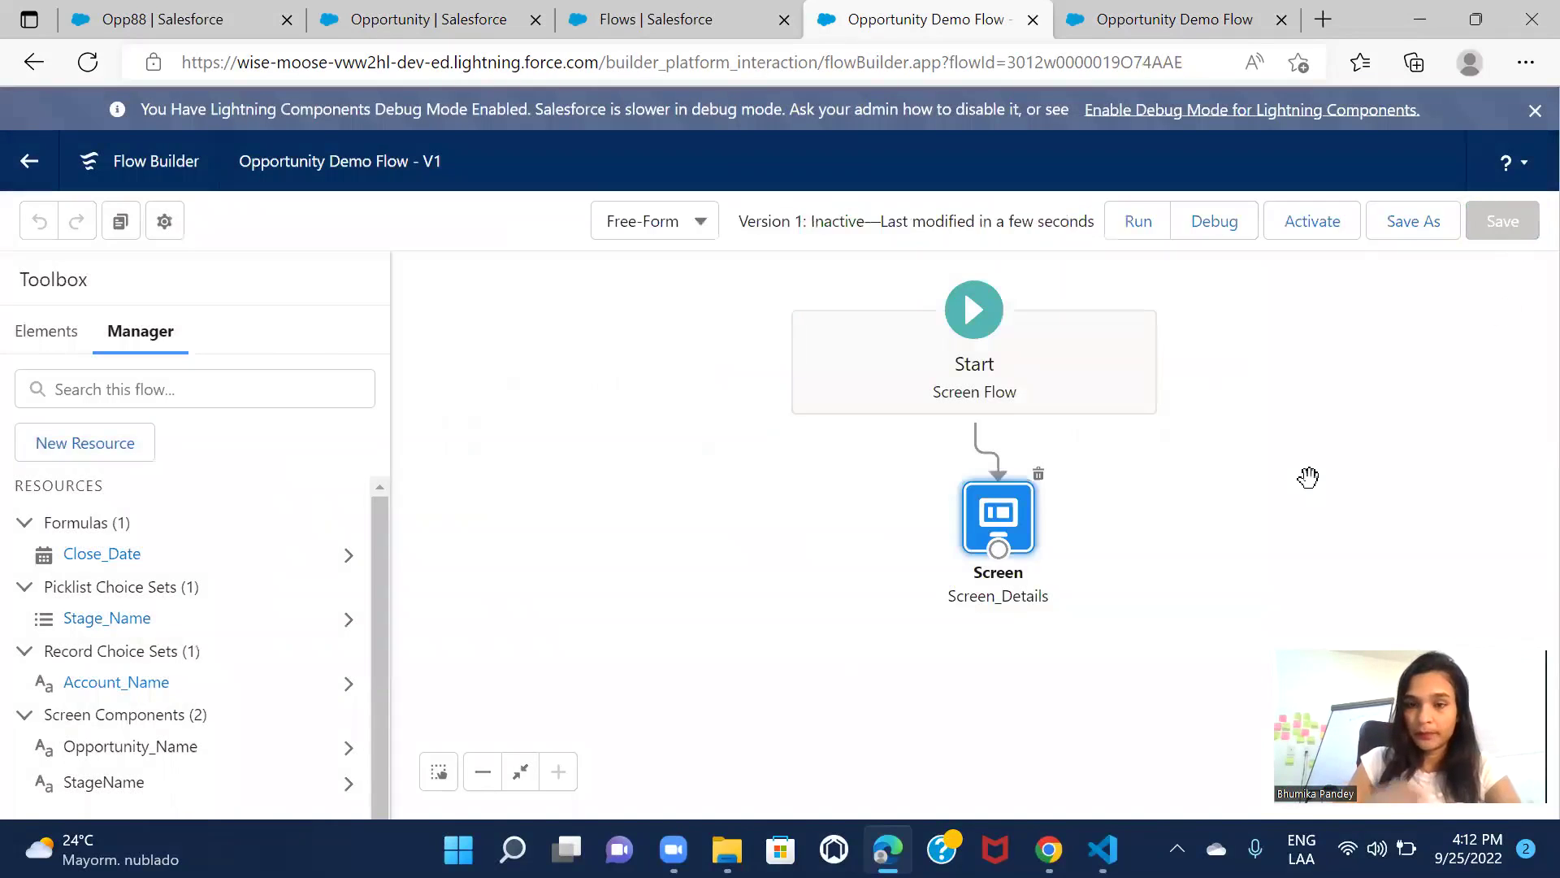
# Add a Picklist component to the Screen_Details screen, directly below the StageName field
pyautogui.doubleClick(993, 517)
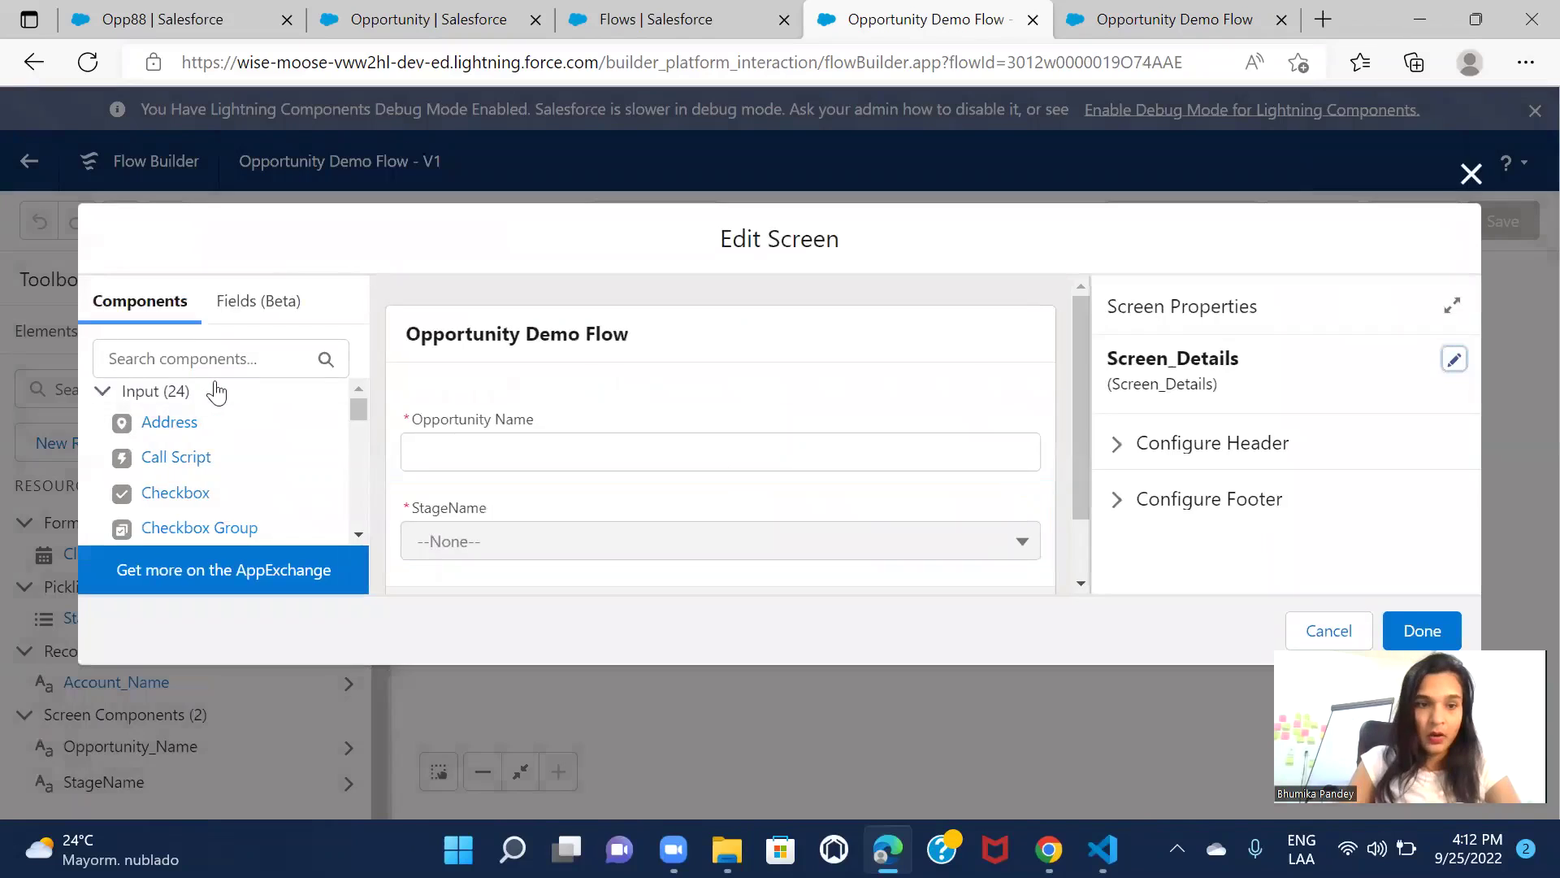
pyautogui.click(189, 358)
pyautogui.write('pick')
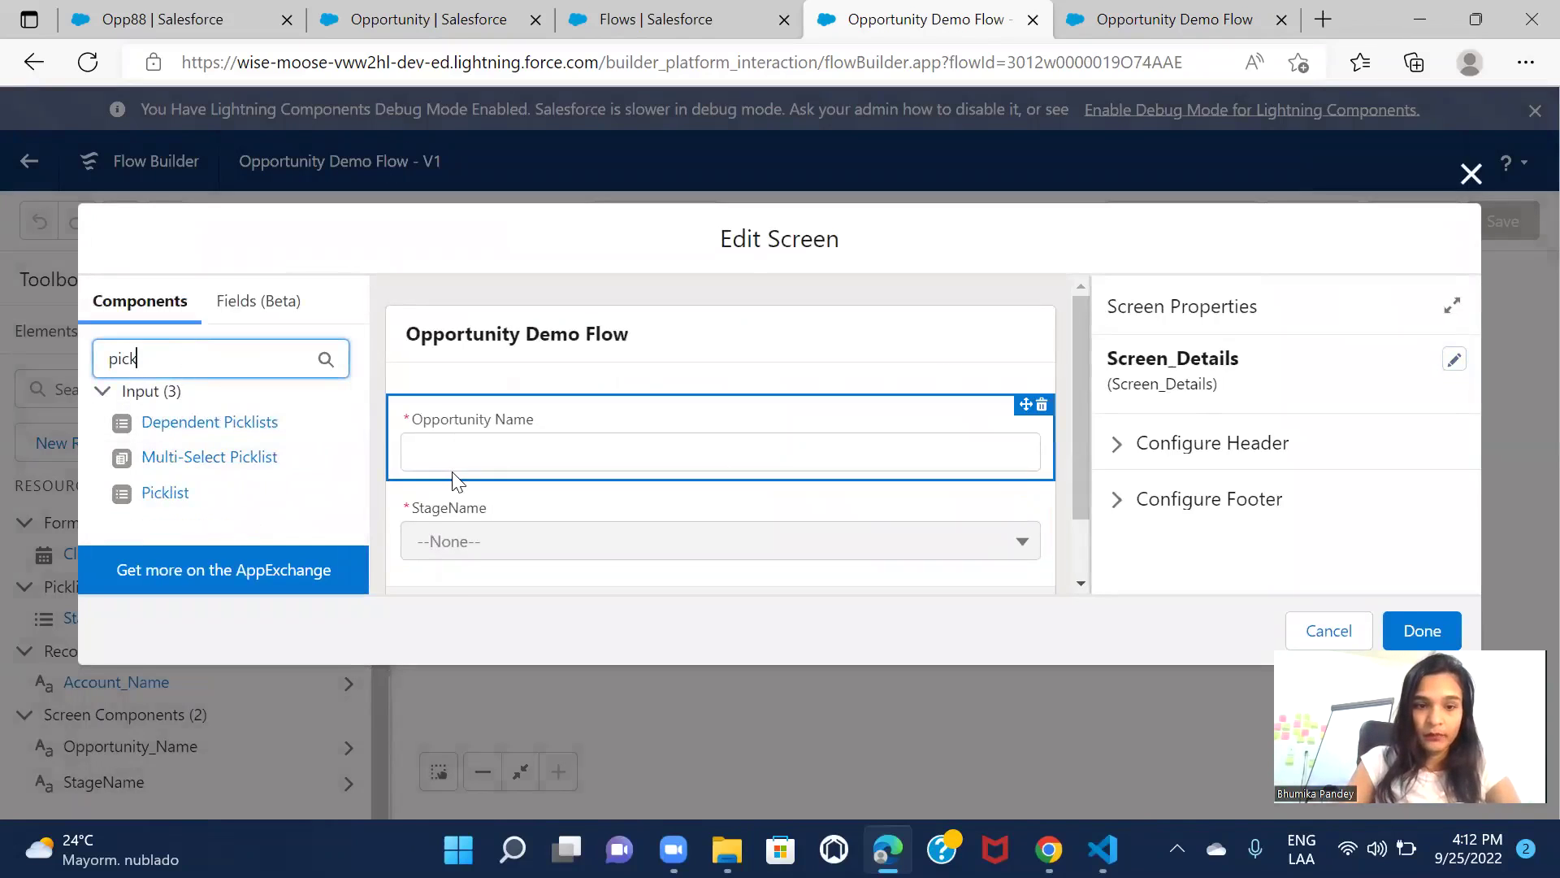
pyautogui.scroll(-2, 451, 479)
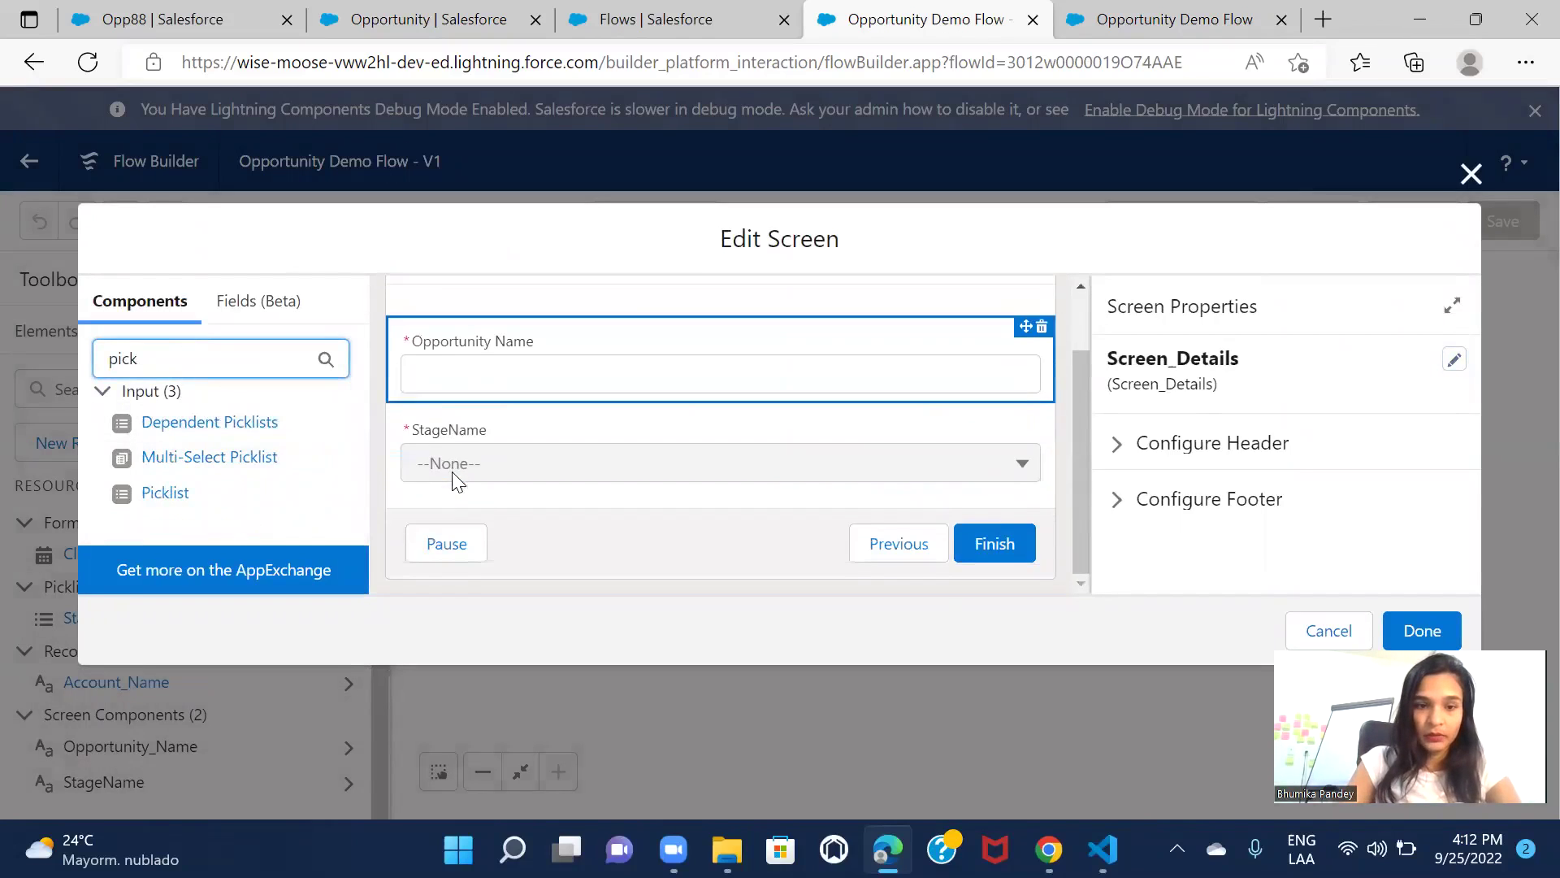
pyautogui.moveTo(162, 488); pyautogui.dragTo(481, 502)
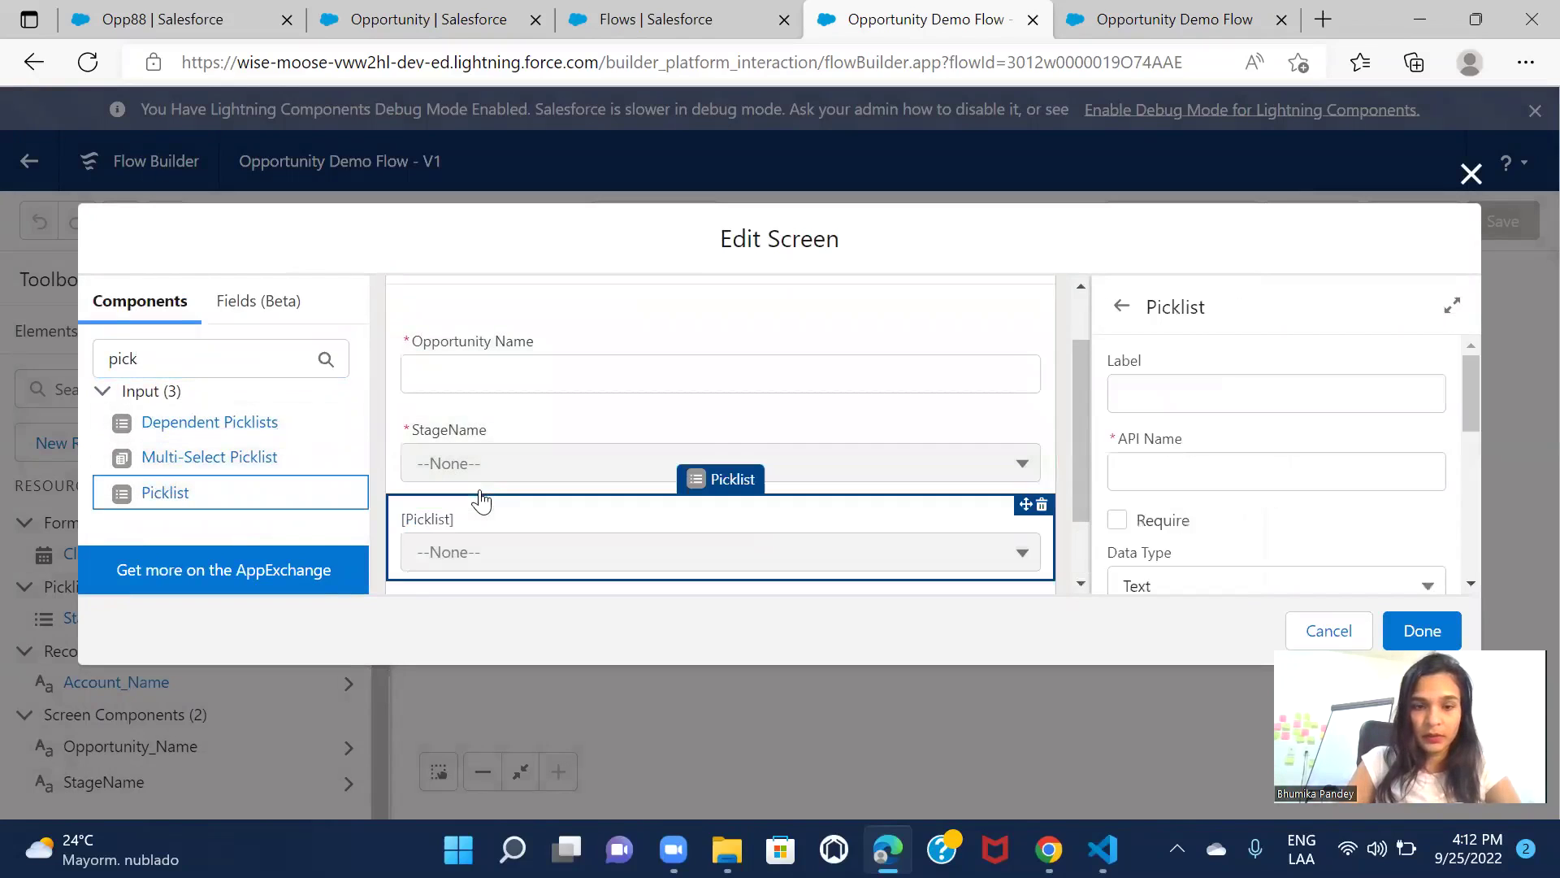
# Label the new picklist Account Name, set its API name to AccountName and make it required
pyautogui.click(1209, 395)
pyautogui.write('Ac')
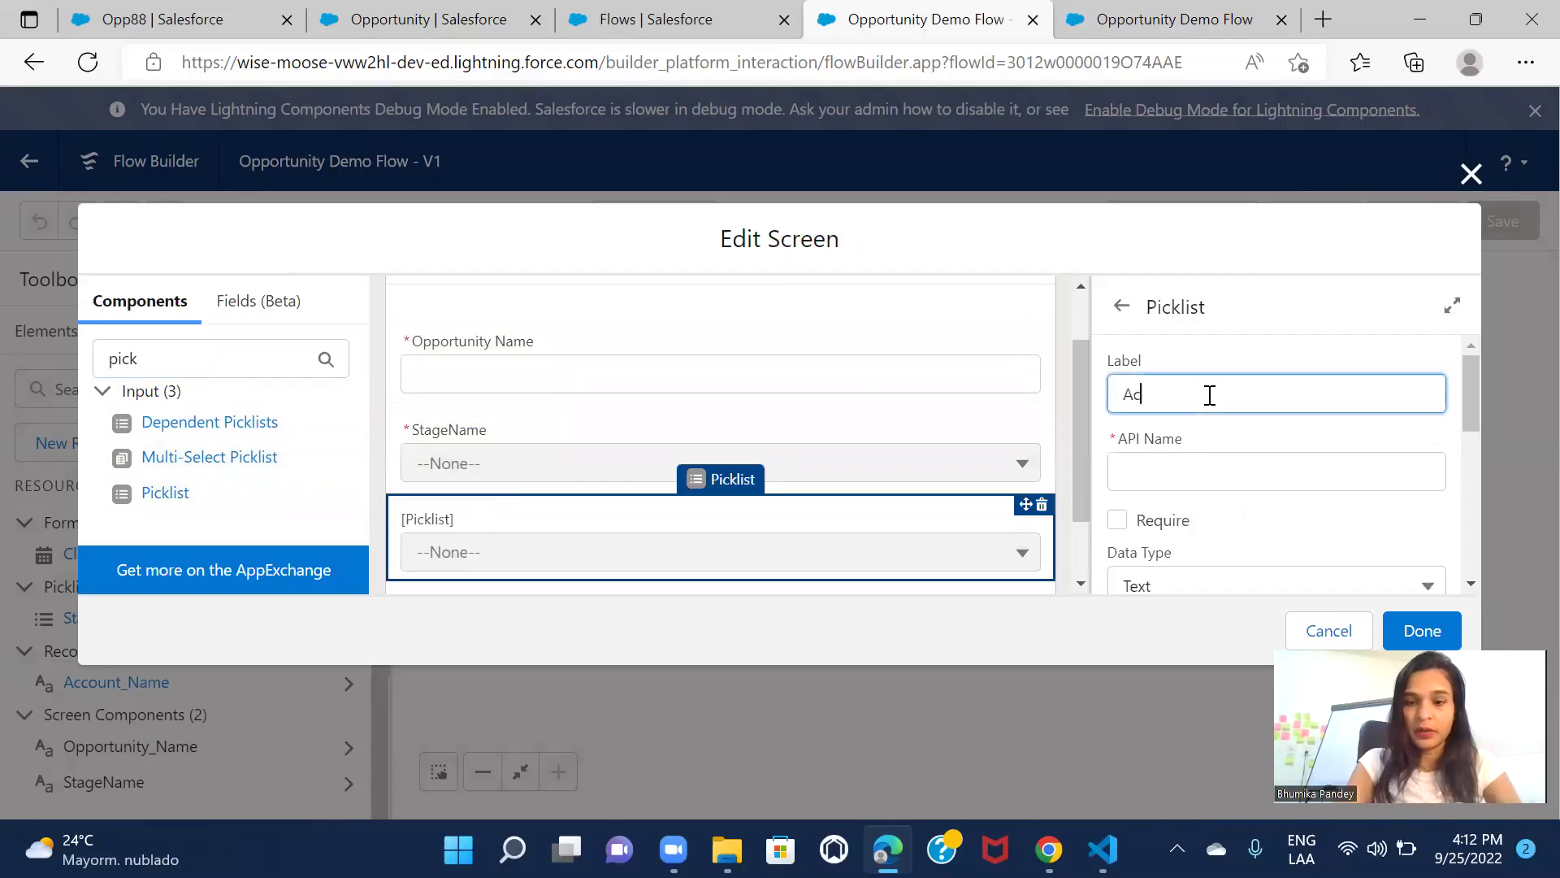
pyautogui.write('count Name')
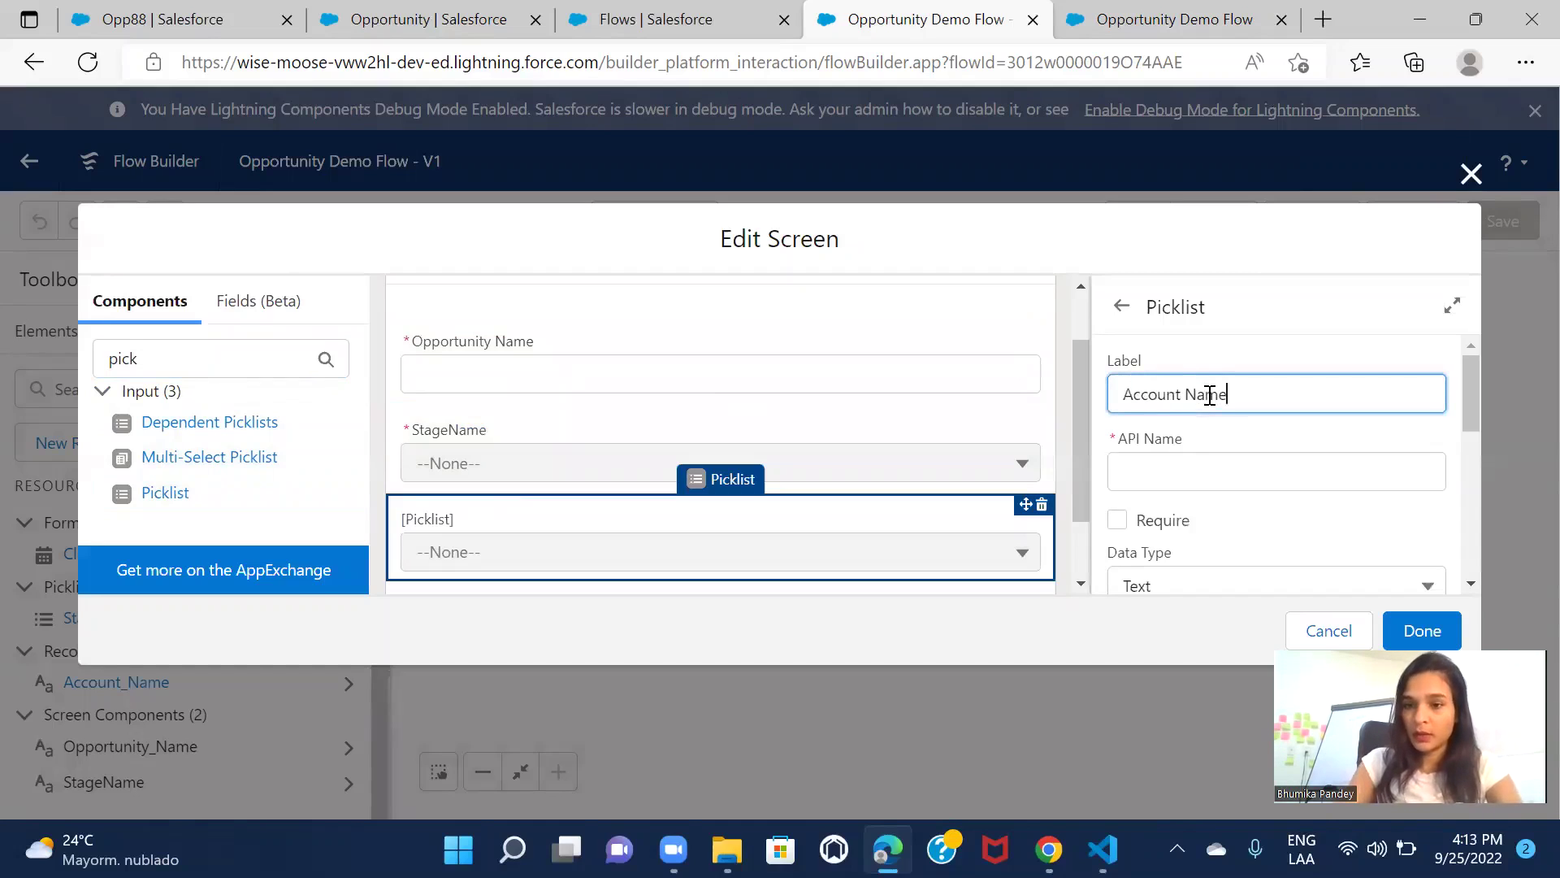
pyautogui.click(1231, 439)
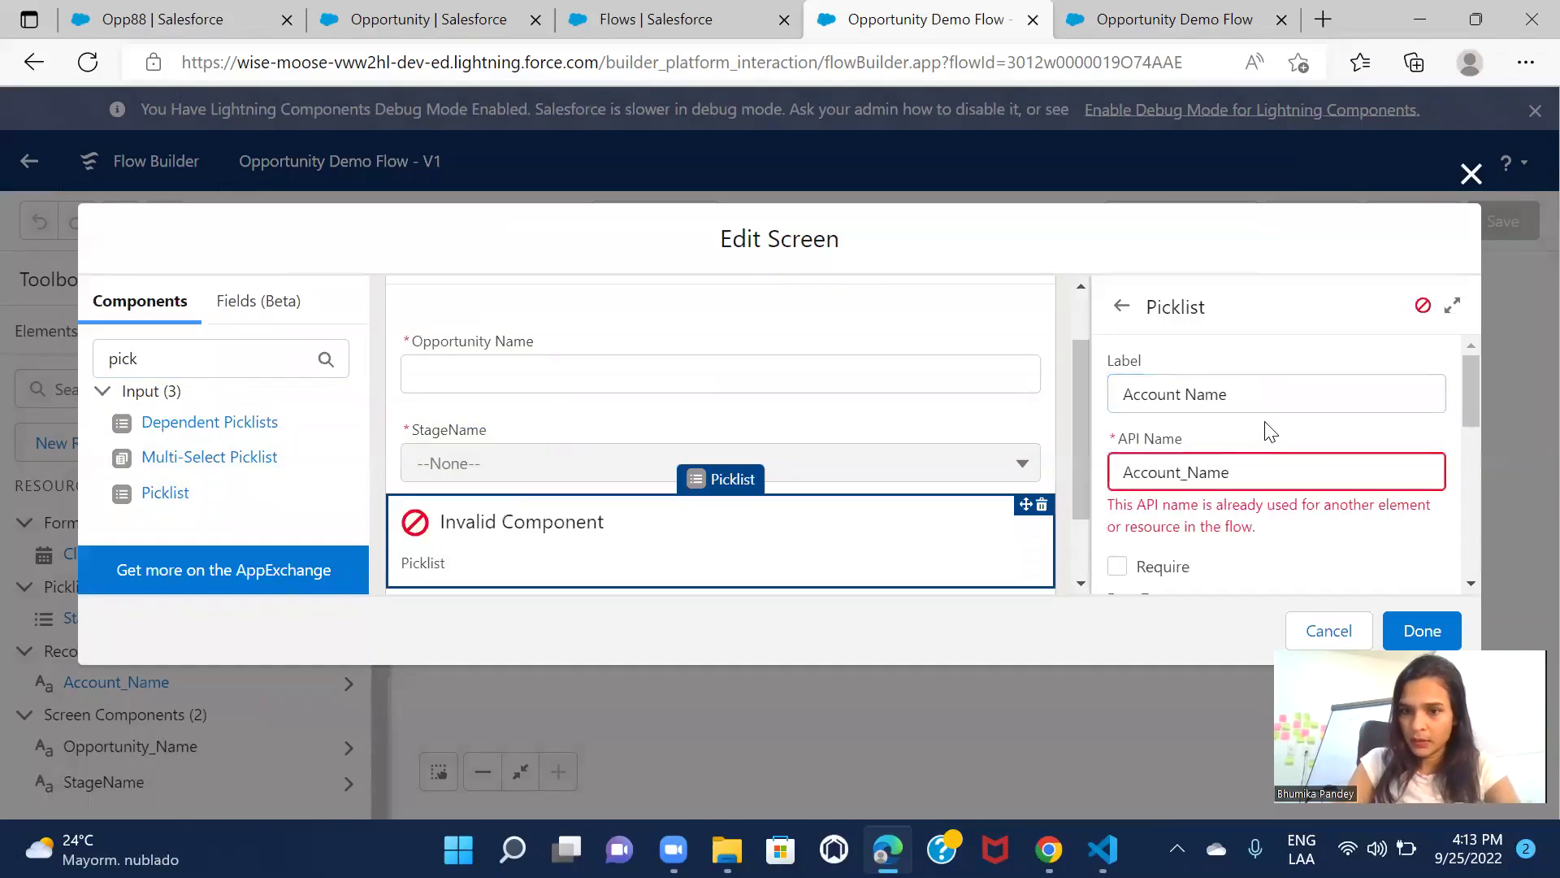
pyautogui.click(1190, 472)
pyautogui.press('BackSpace')
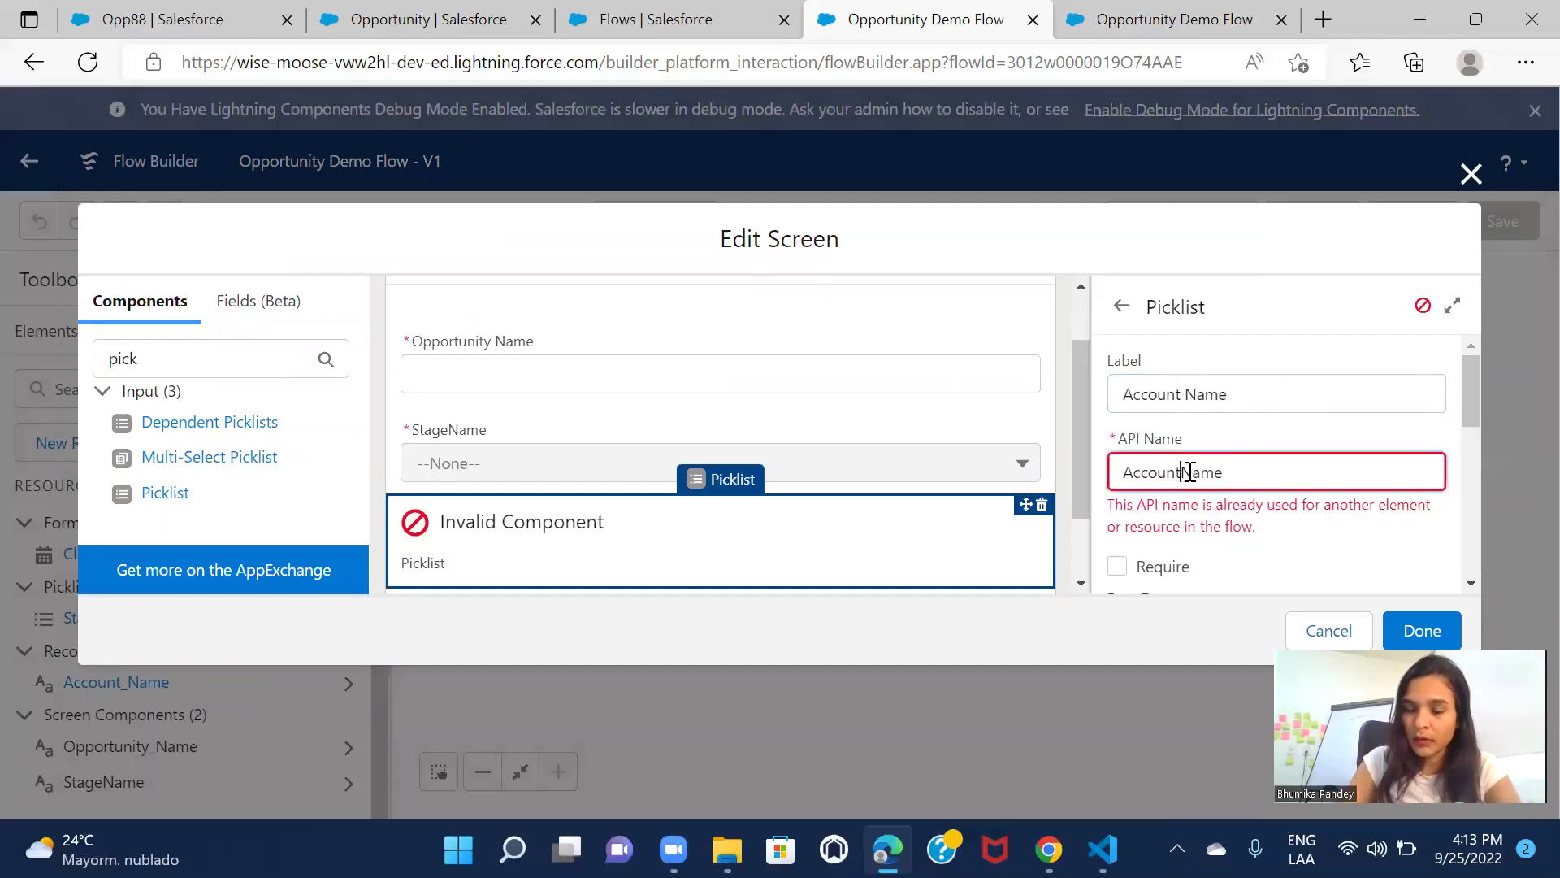
pyautogui.click(1331, 540)
pyautogui.scroll(-1, 1332, 543)
pyautogui.click(1117, 461)
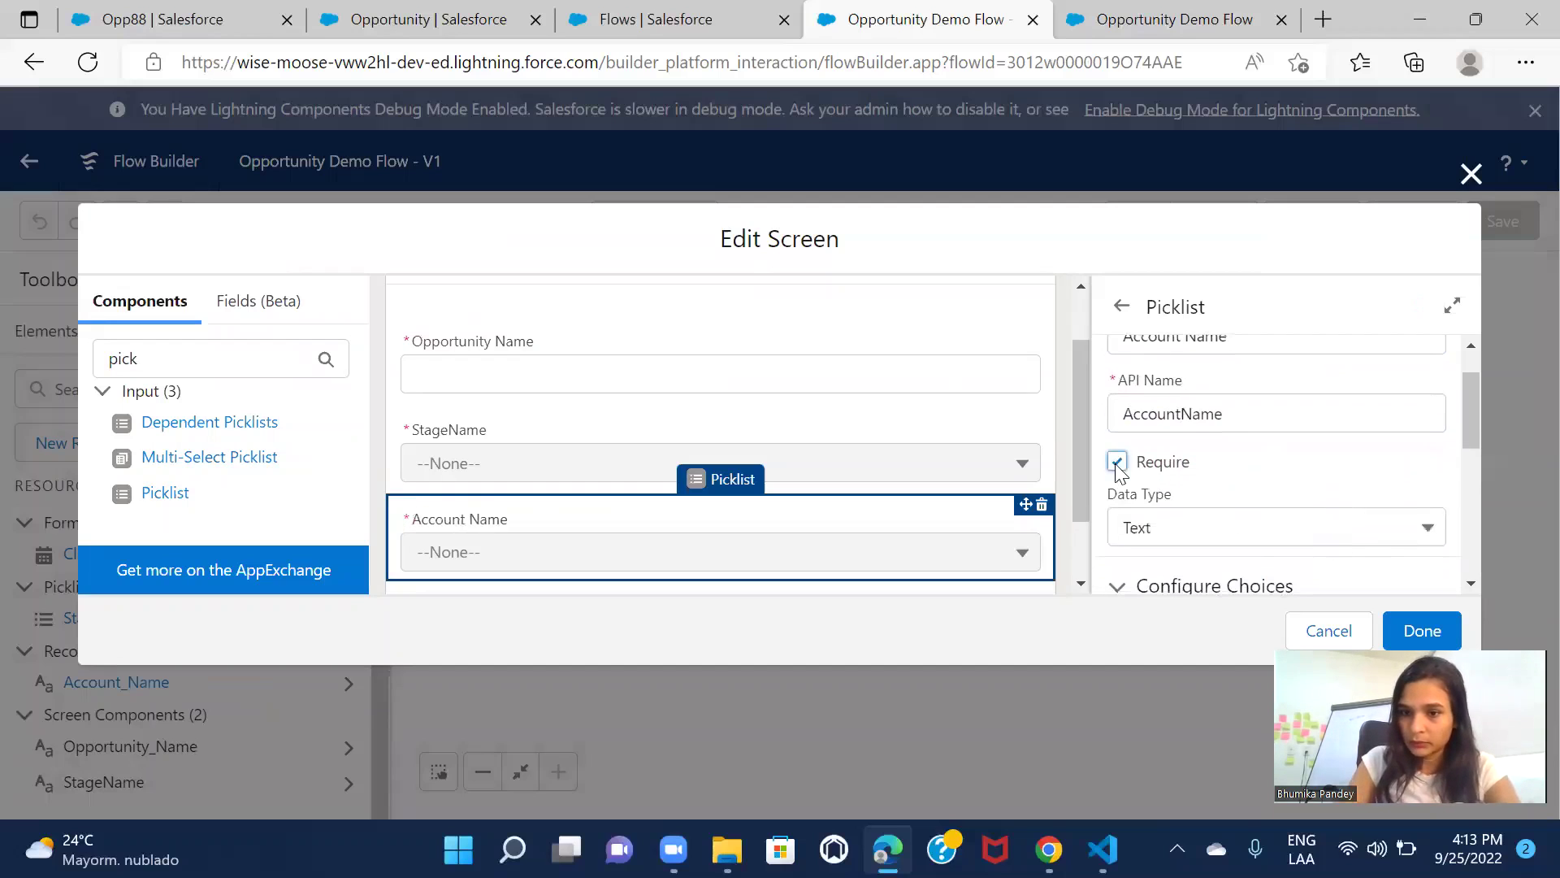
# Use the Account_Name record choice set as the picklist's choice, finish editing the screen and save the flow
pyautogui.scroll(-3, 1345, 500)
pyautogui.scroll(2, 1345, 500)
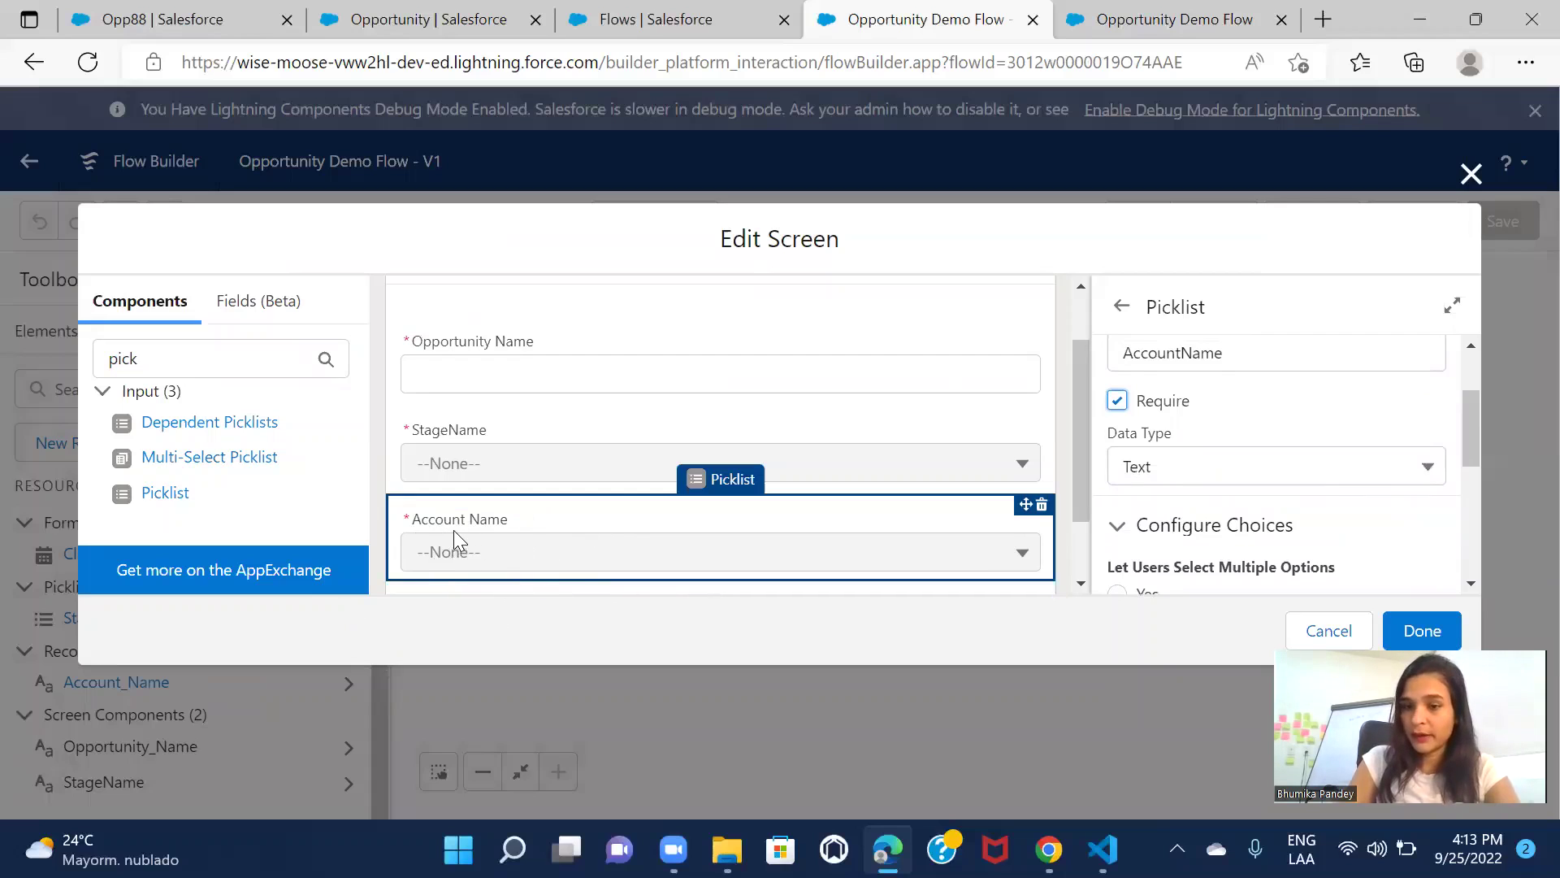
pyautogui.scroll(-4, 1162, 472)
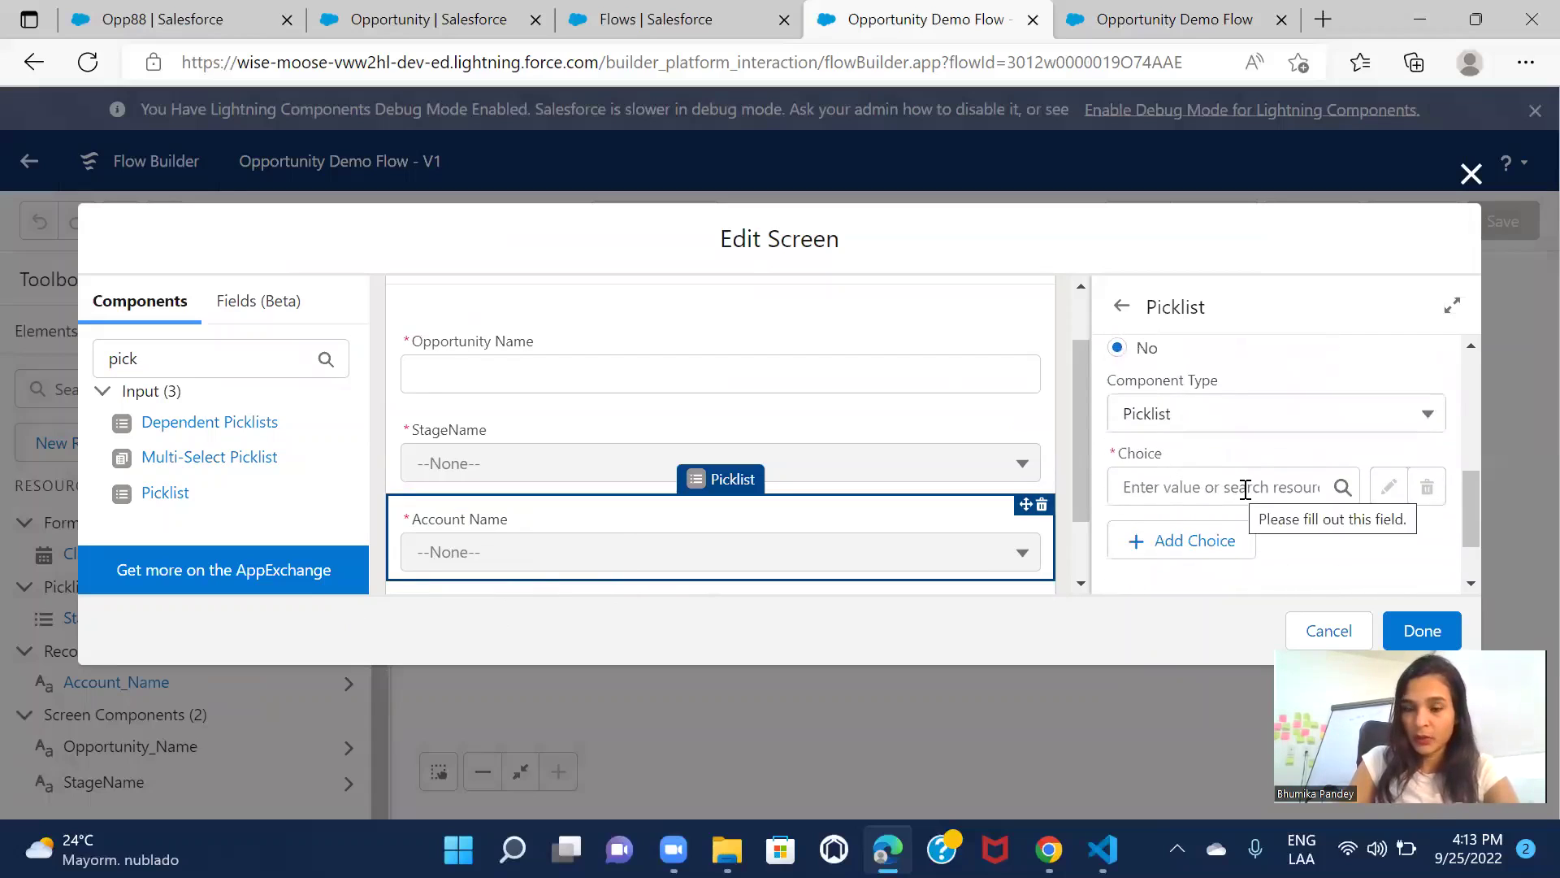
pyautogui.click(1244, 489)
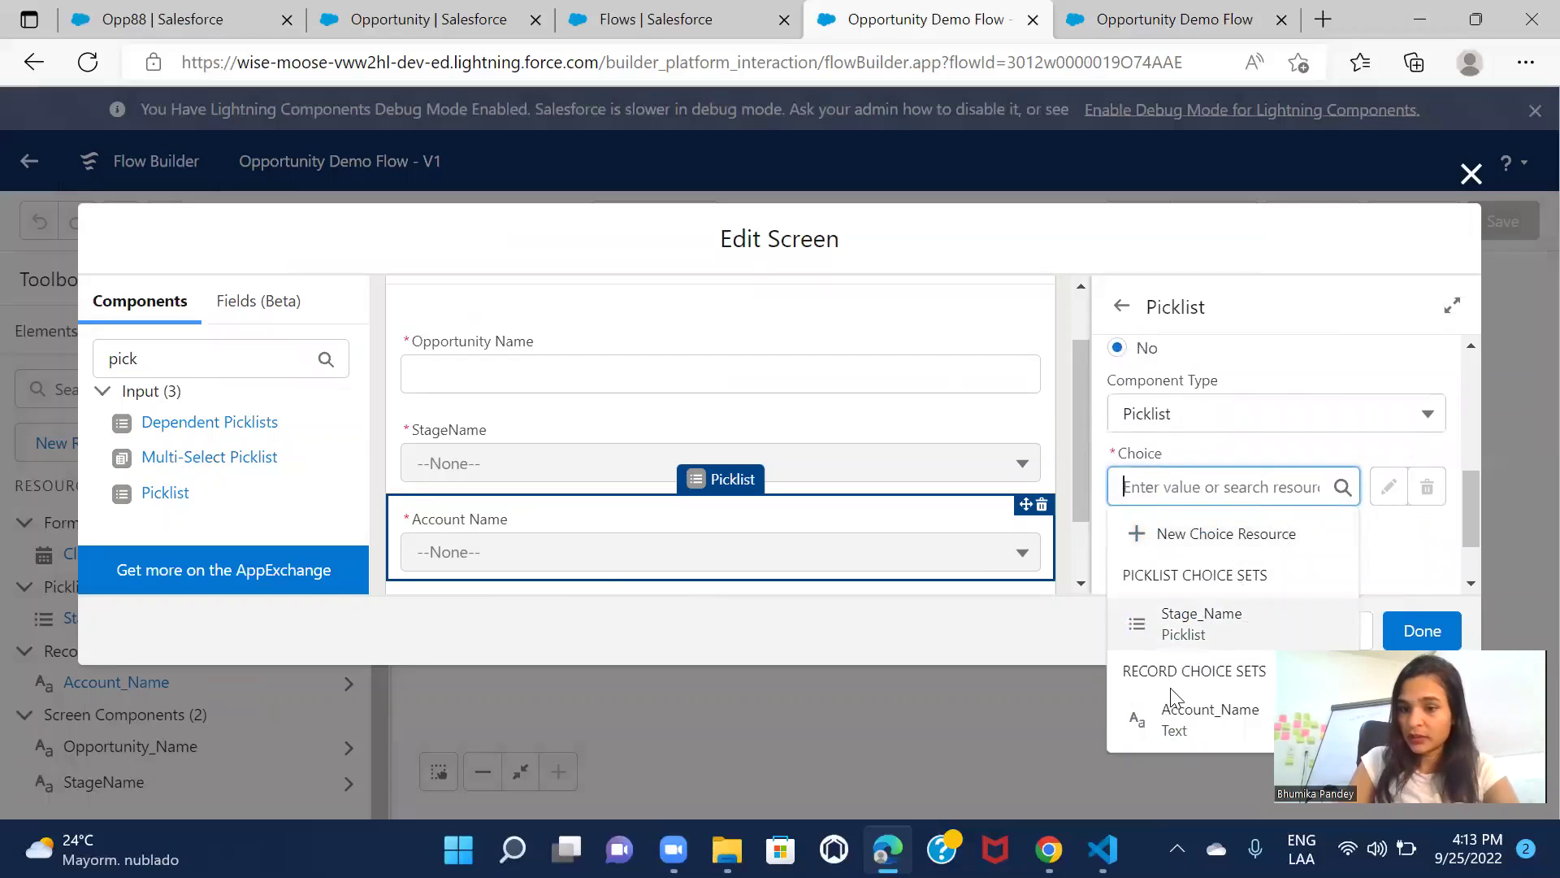
pyautogui.click(1201, 725)
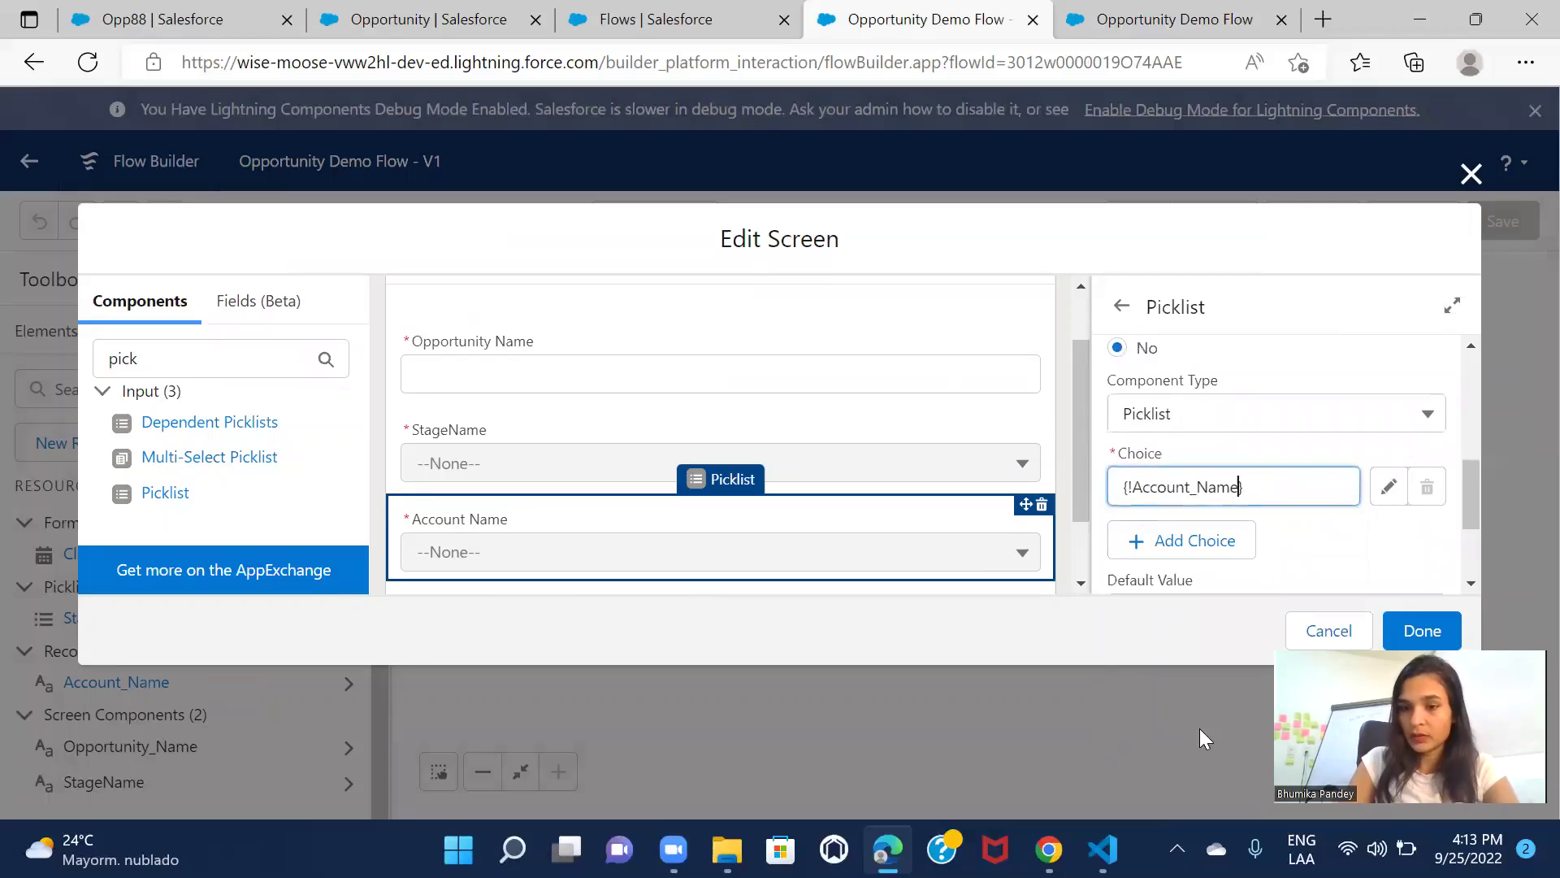
pyautogui.click(1424, 632)
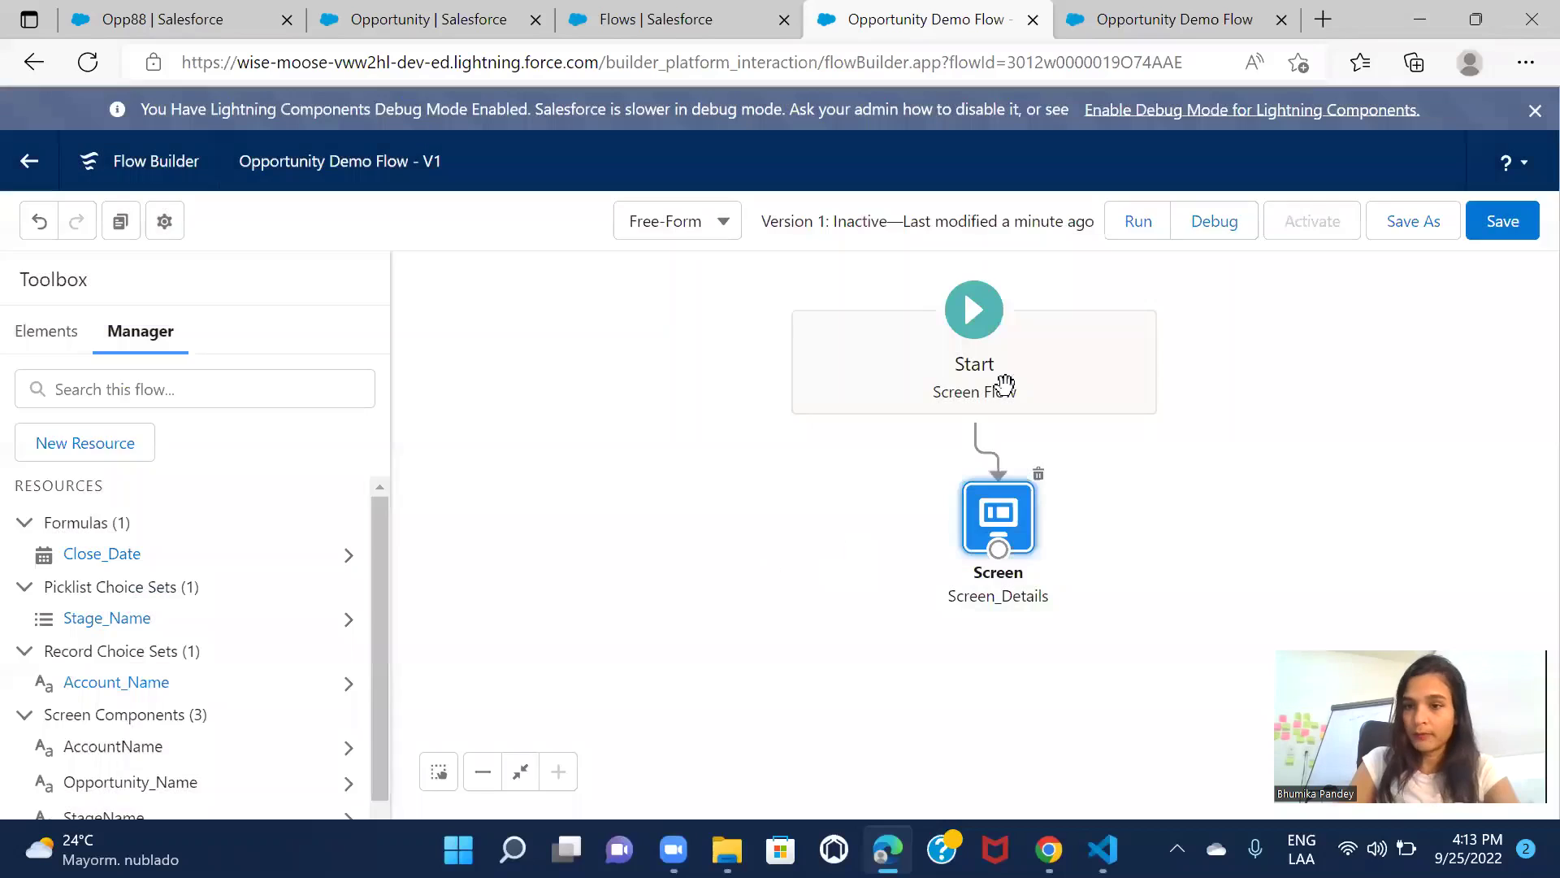
pyautogui.click(1504, 224)
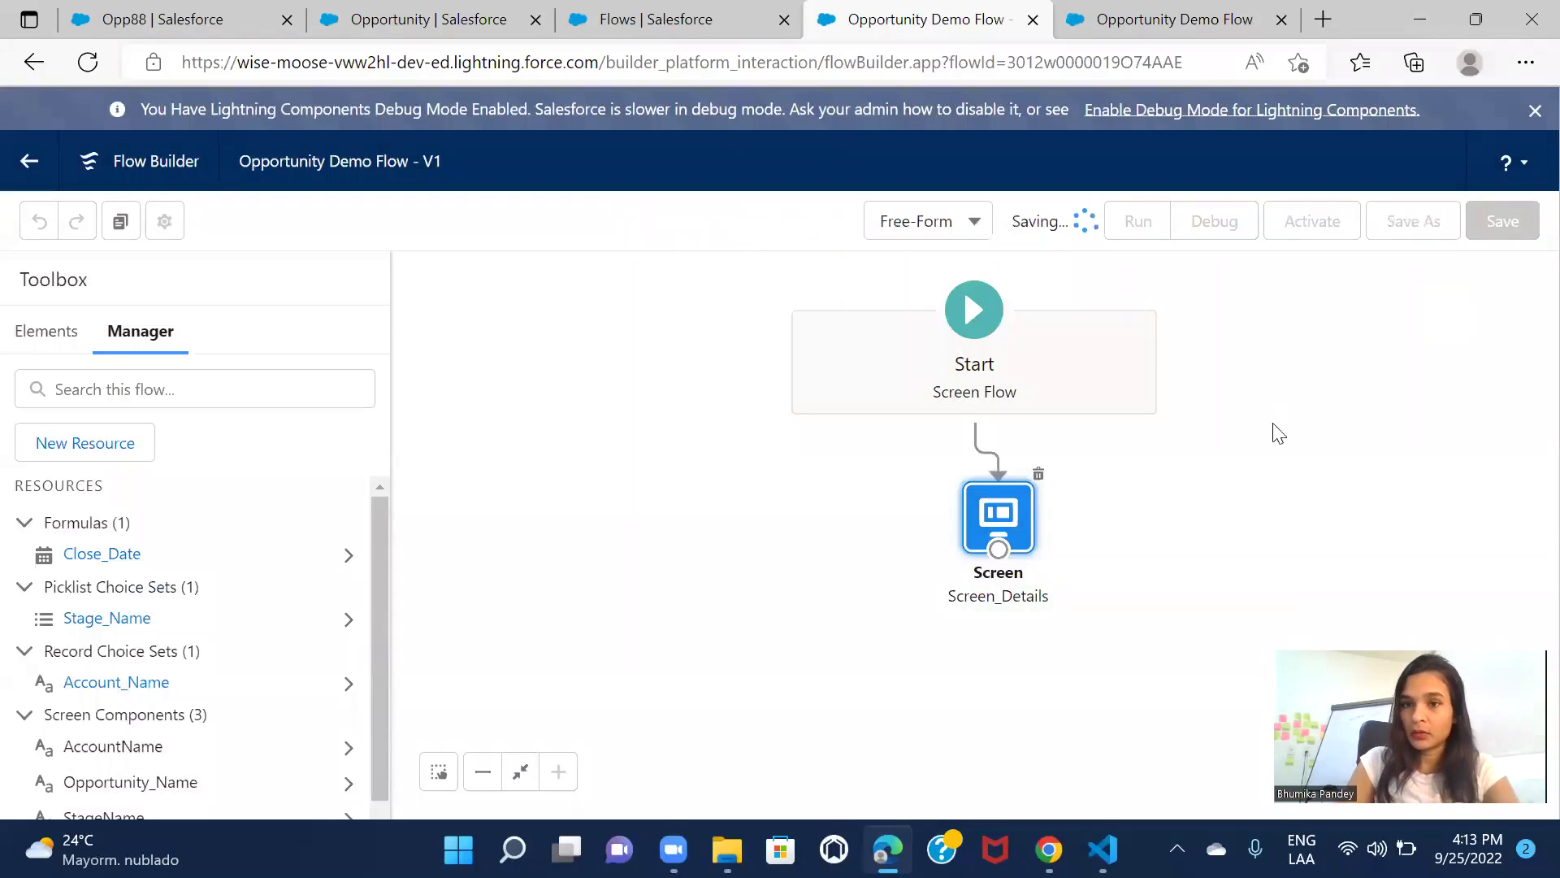
# Close the old debug session and start a new debug run of the saved flow with the default options
pyautogui.click(1281, 19)
pyautogui.click(1219, 216)
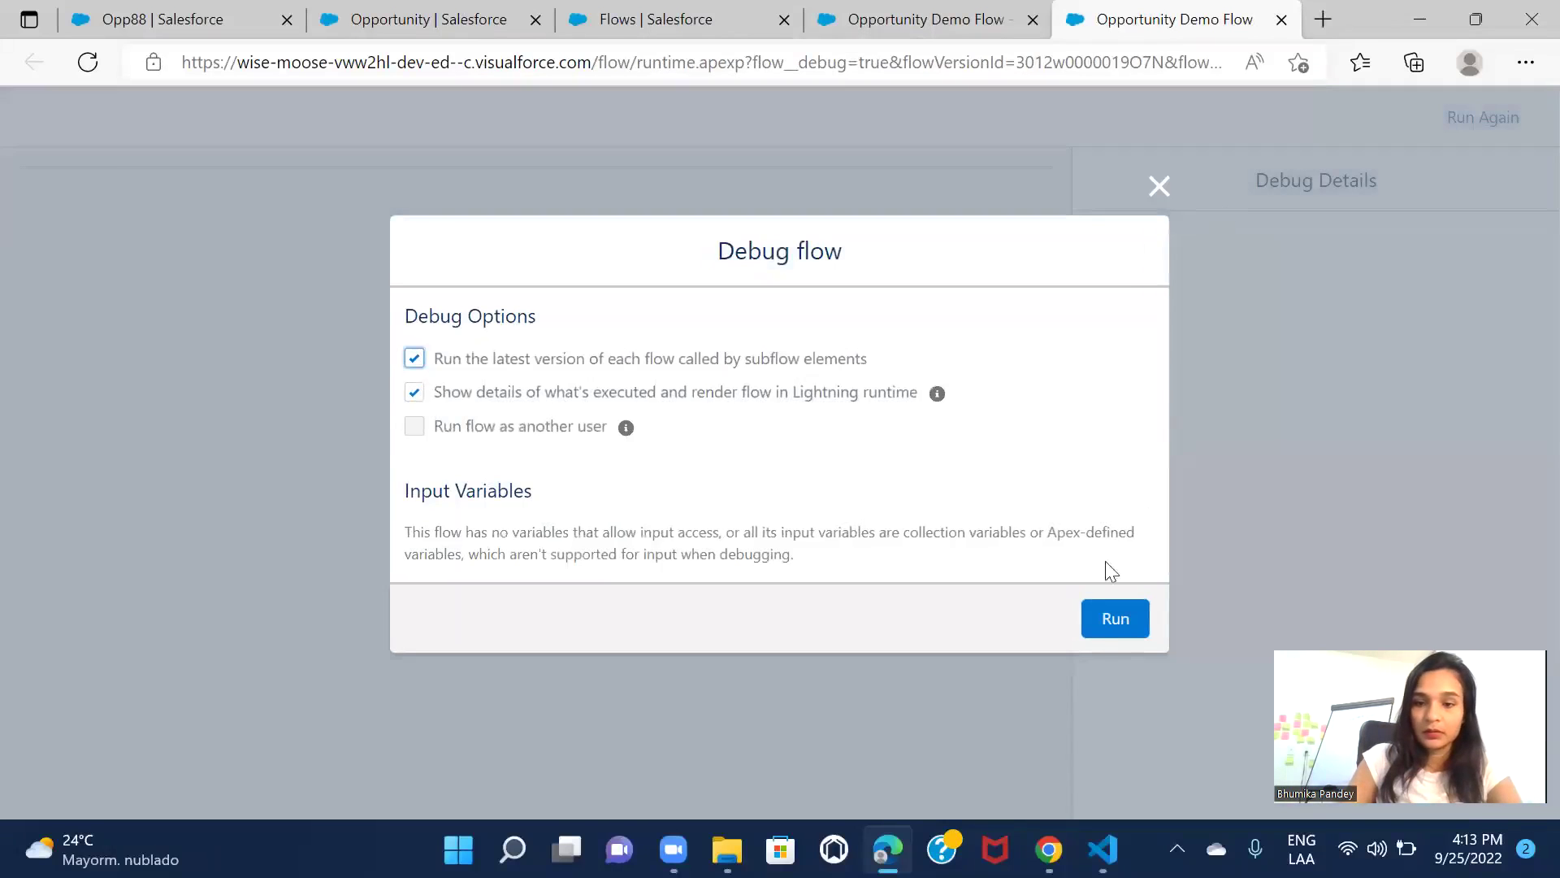
pyautogui.click(1115, 620)
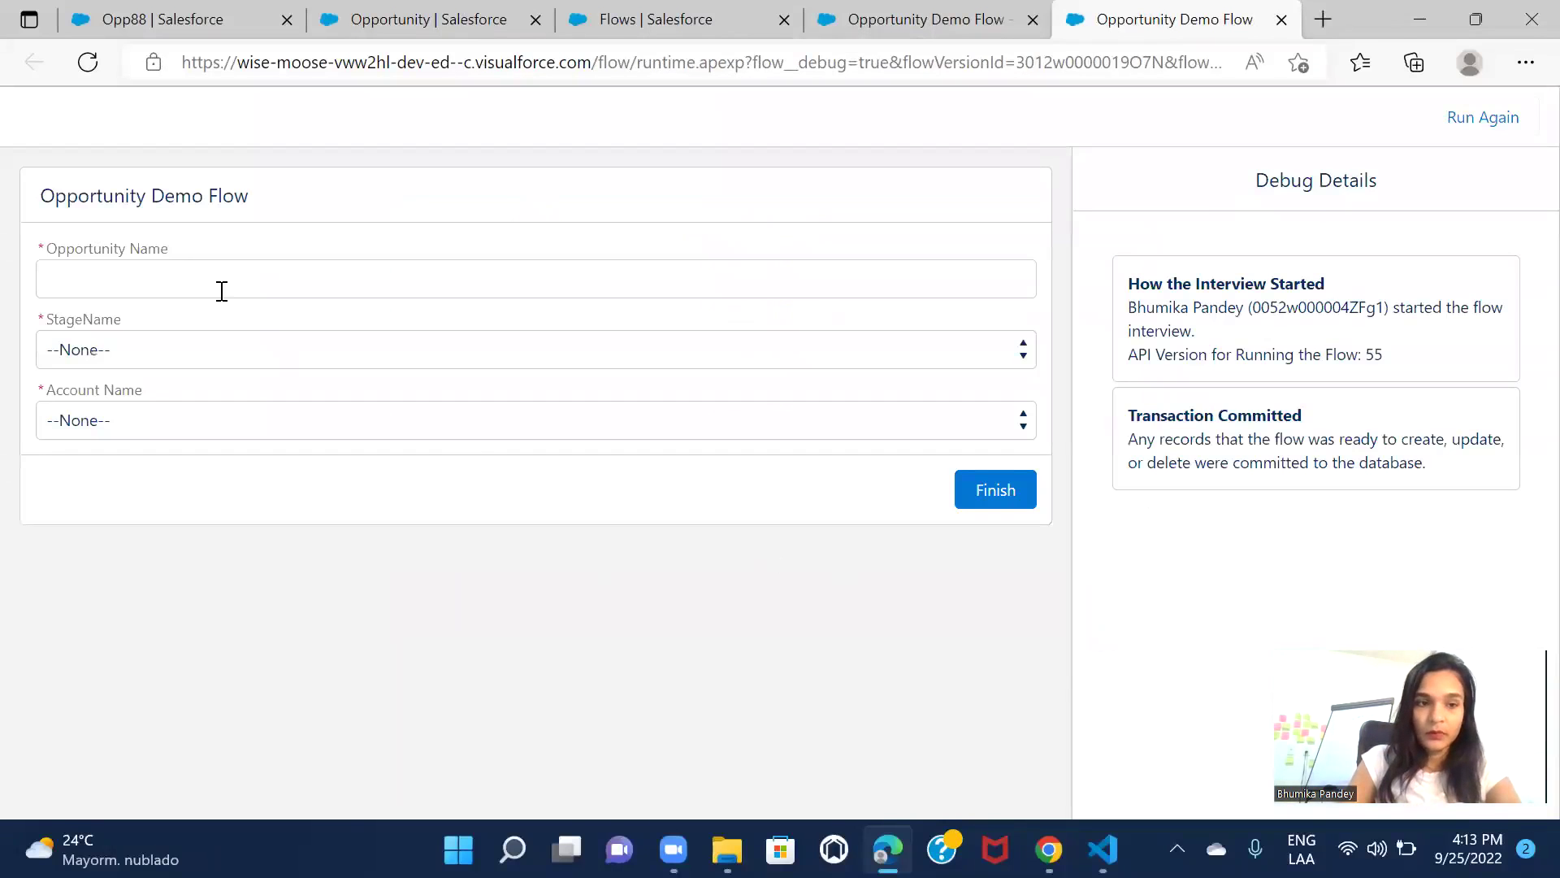
# Check the StageName and Account Name options, choose the Express Logistics and Transport account, and close the debug run
pyautogui.click(143, 356)
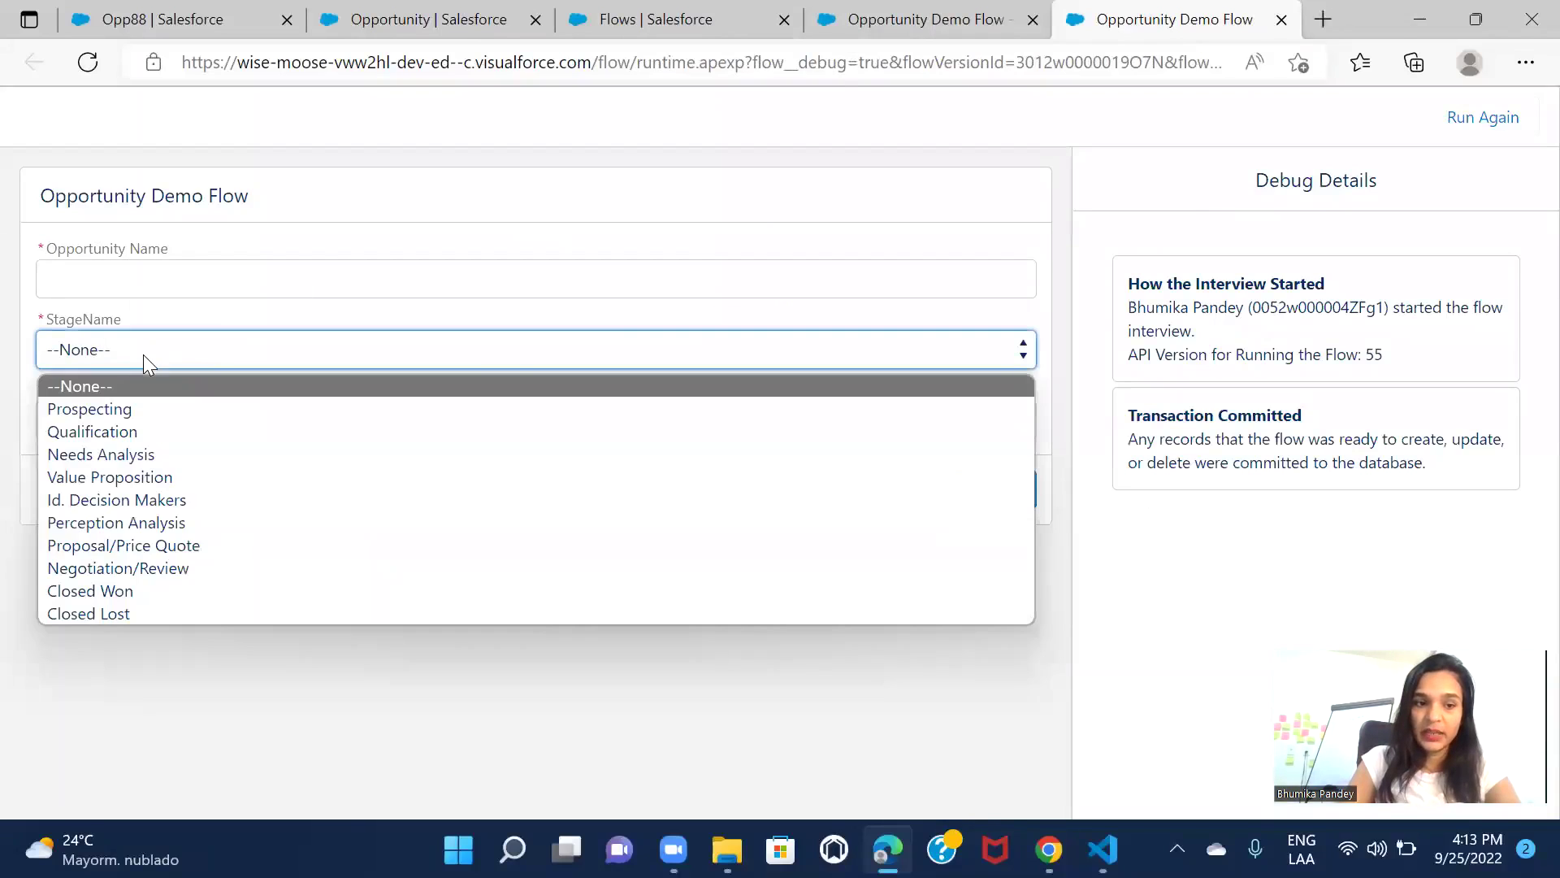
pyautogui.click(143, 354)
pyautogui.click(148, 421)
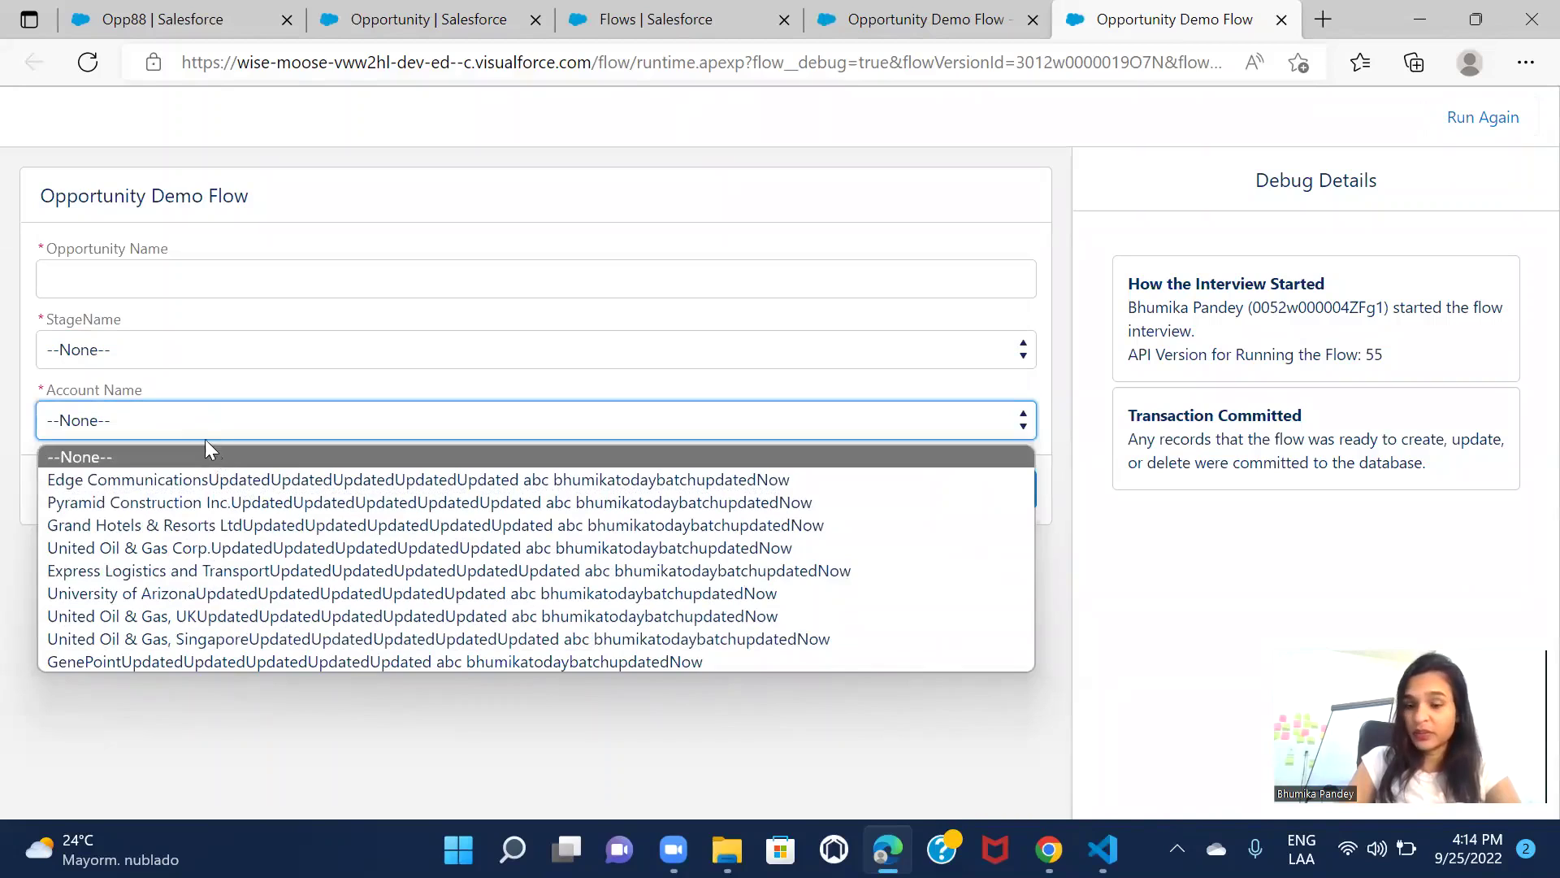
pyautogui.click(433, 390)
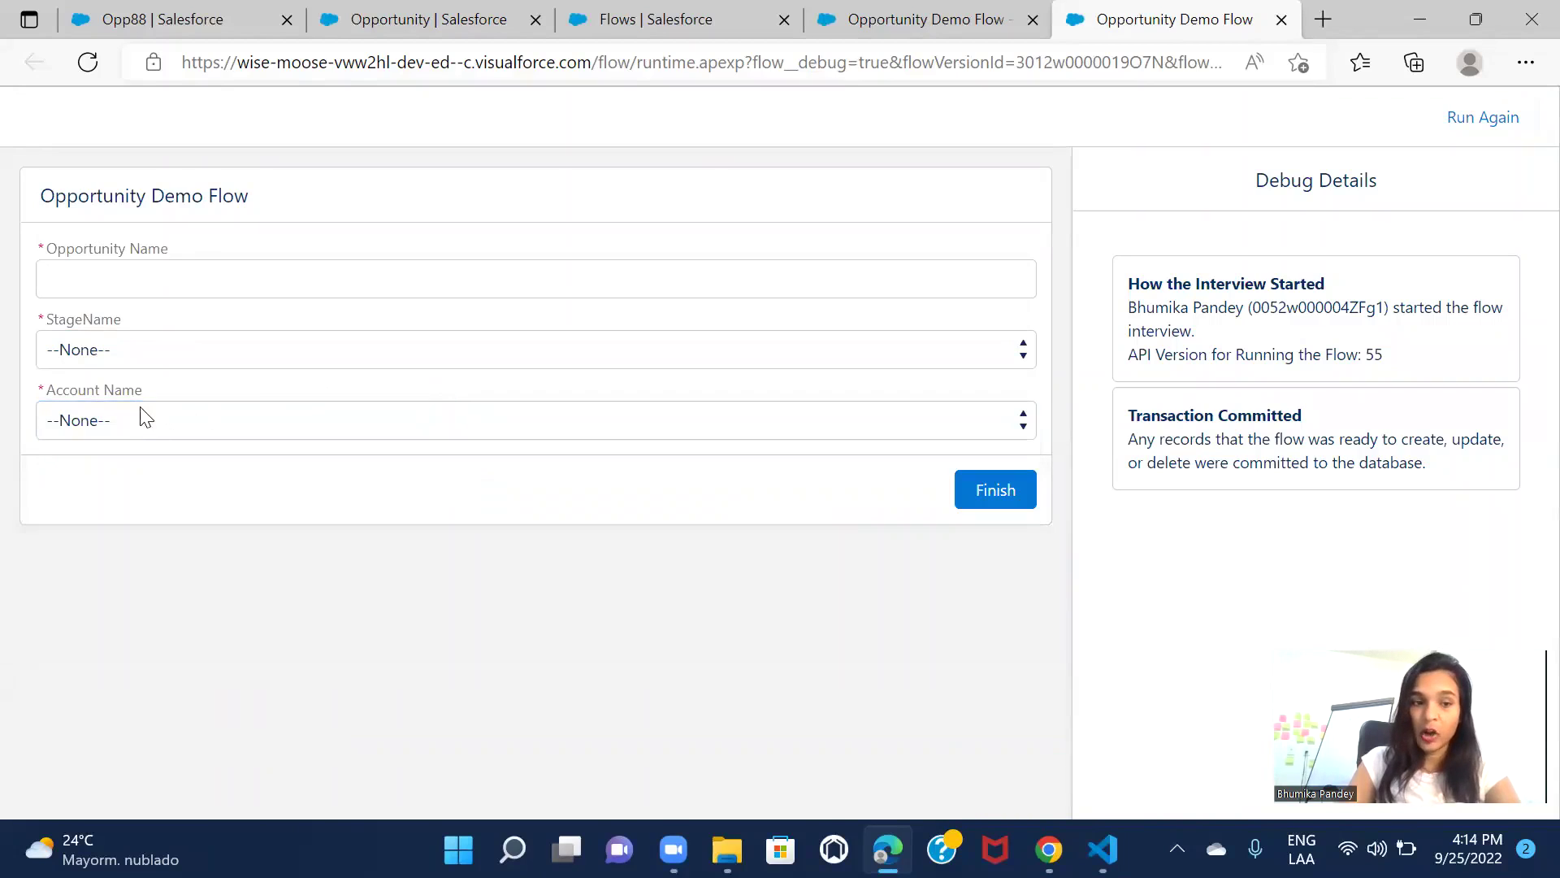
pyautogui.click(127, 416)
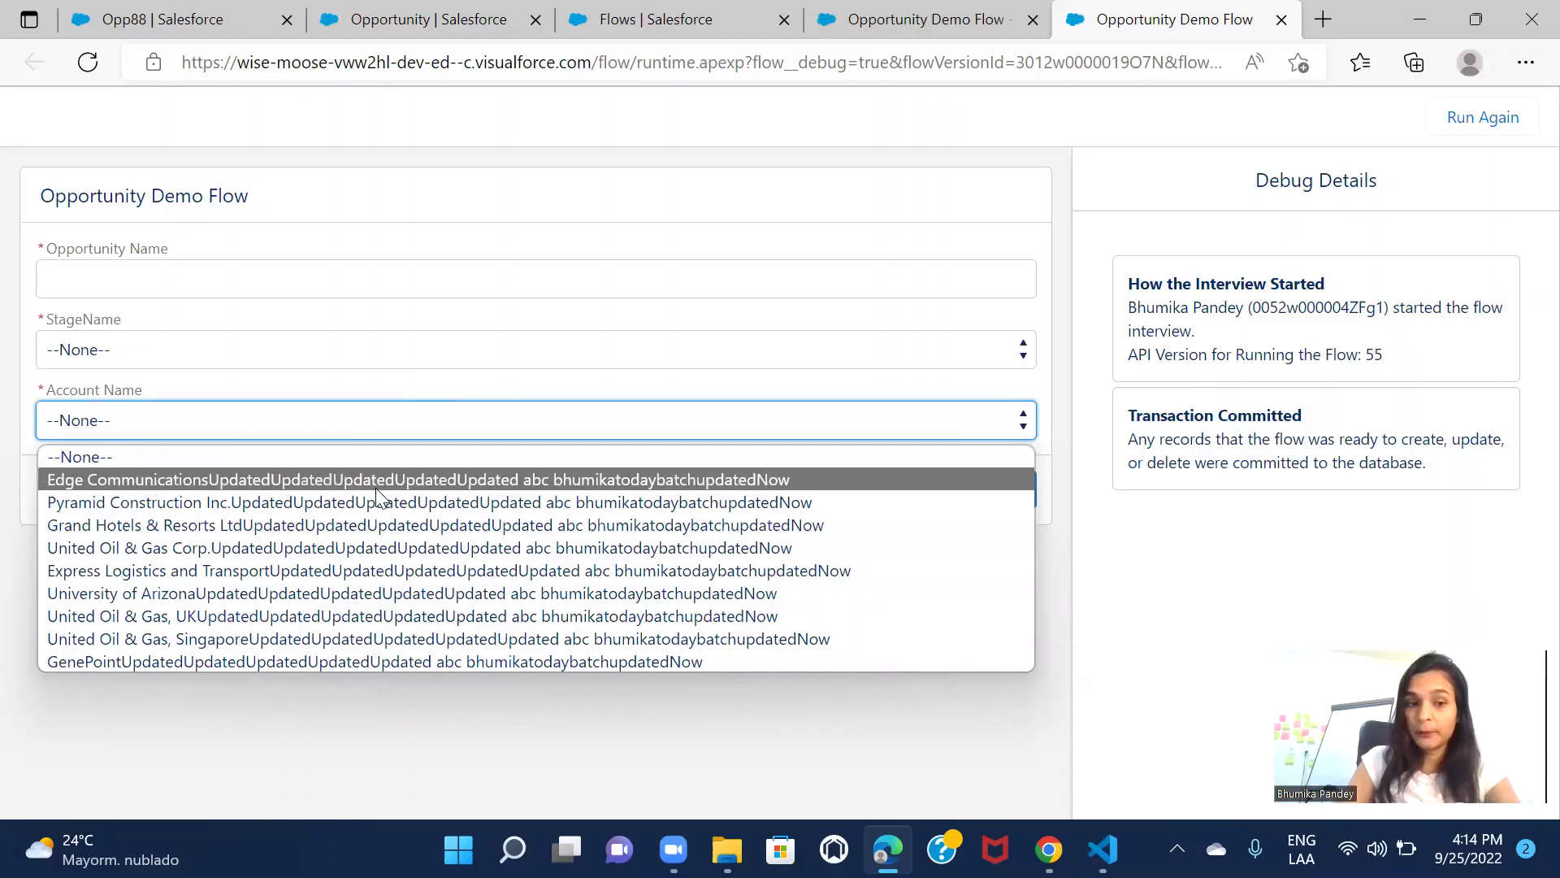
pyautogui.click(194, 572)
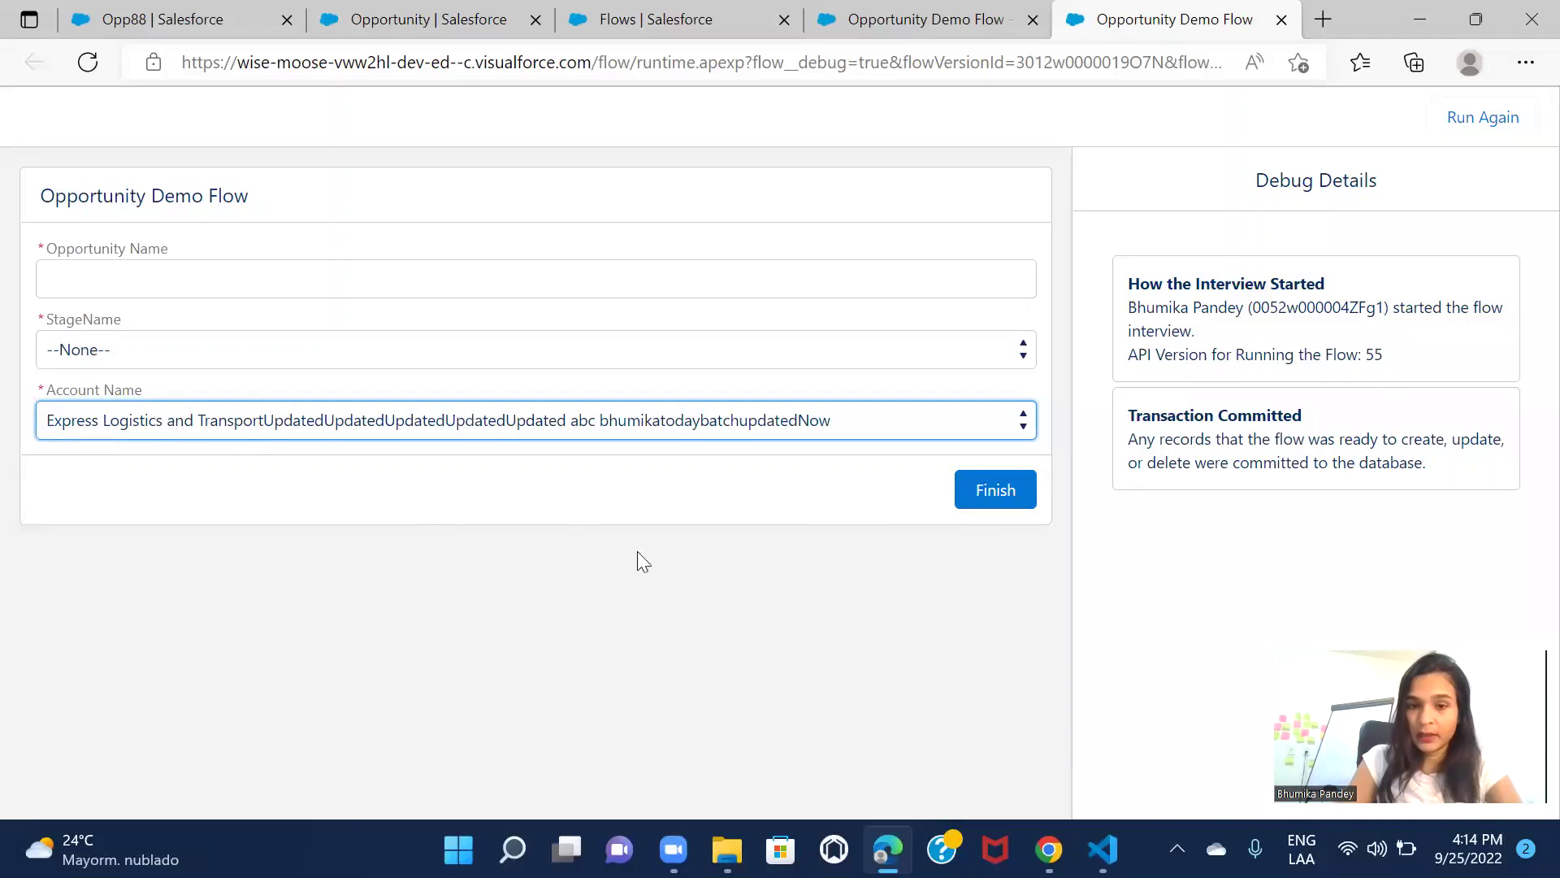
pyautogui.click(1281, 19)
# Review the Opportunity object's Fields & Relationships for the Contract lookup field and its API name
pyautogui.hotkey('alt', 'Tab')
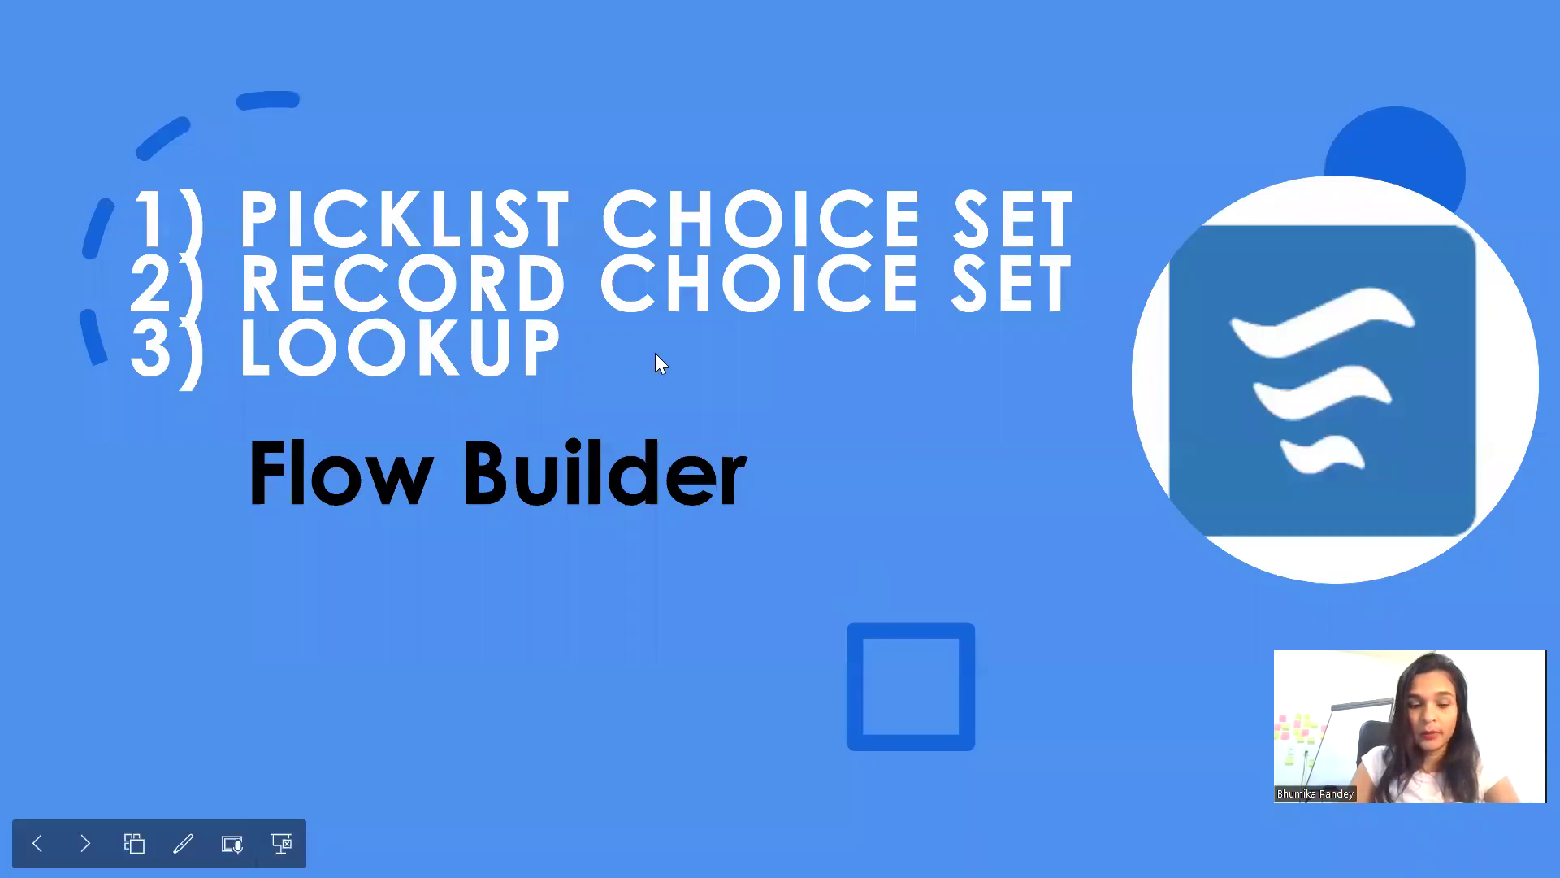
pyautogui.hotkey('alt', 'Tab')
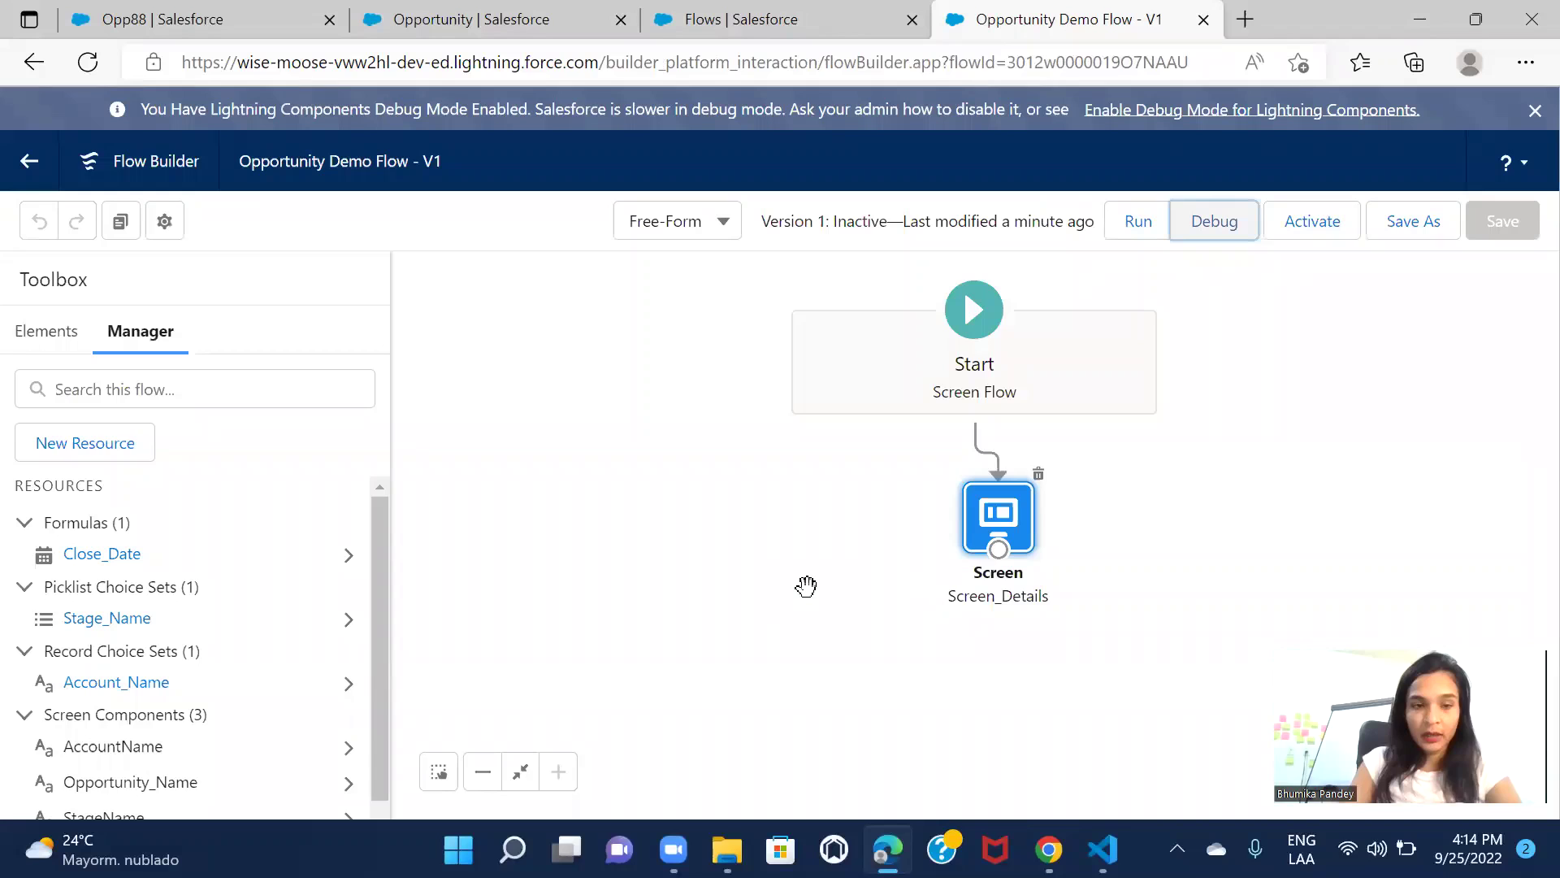
pyautogui.click(514, 14)
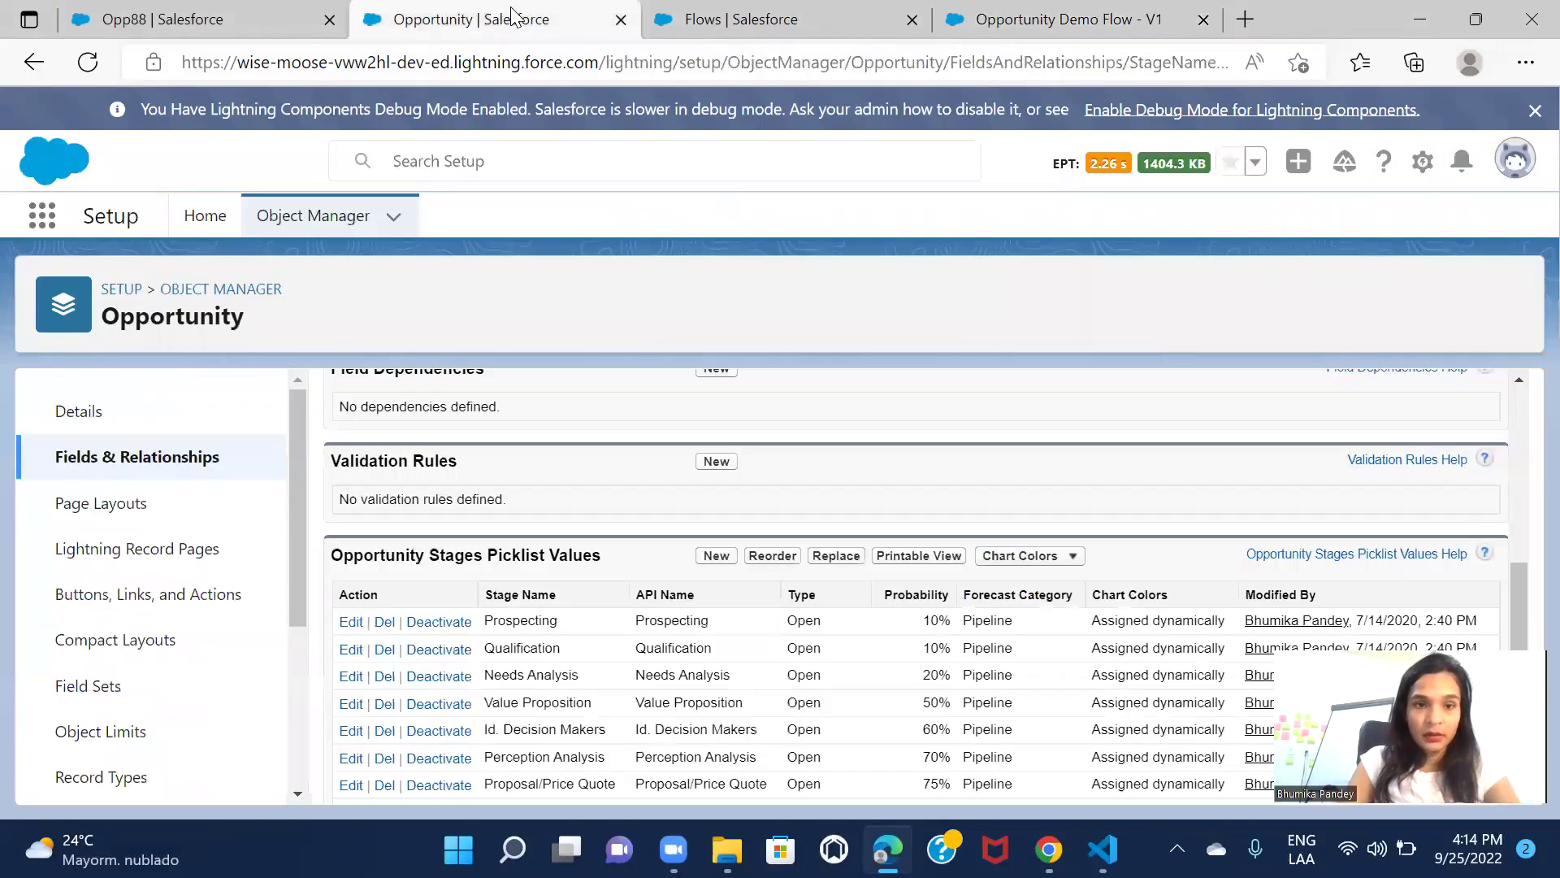
pyautogui.click(129, 461)
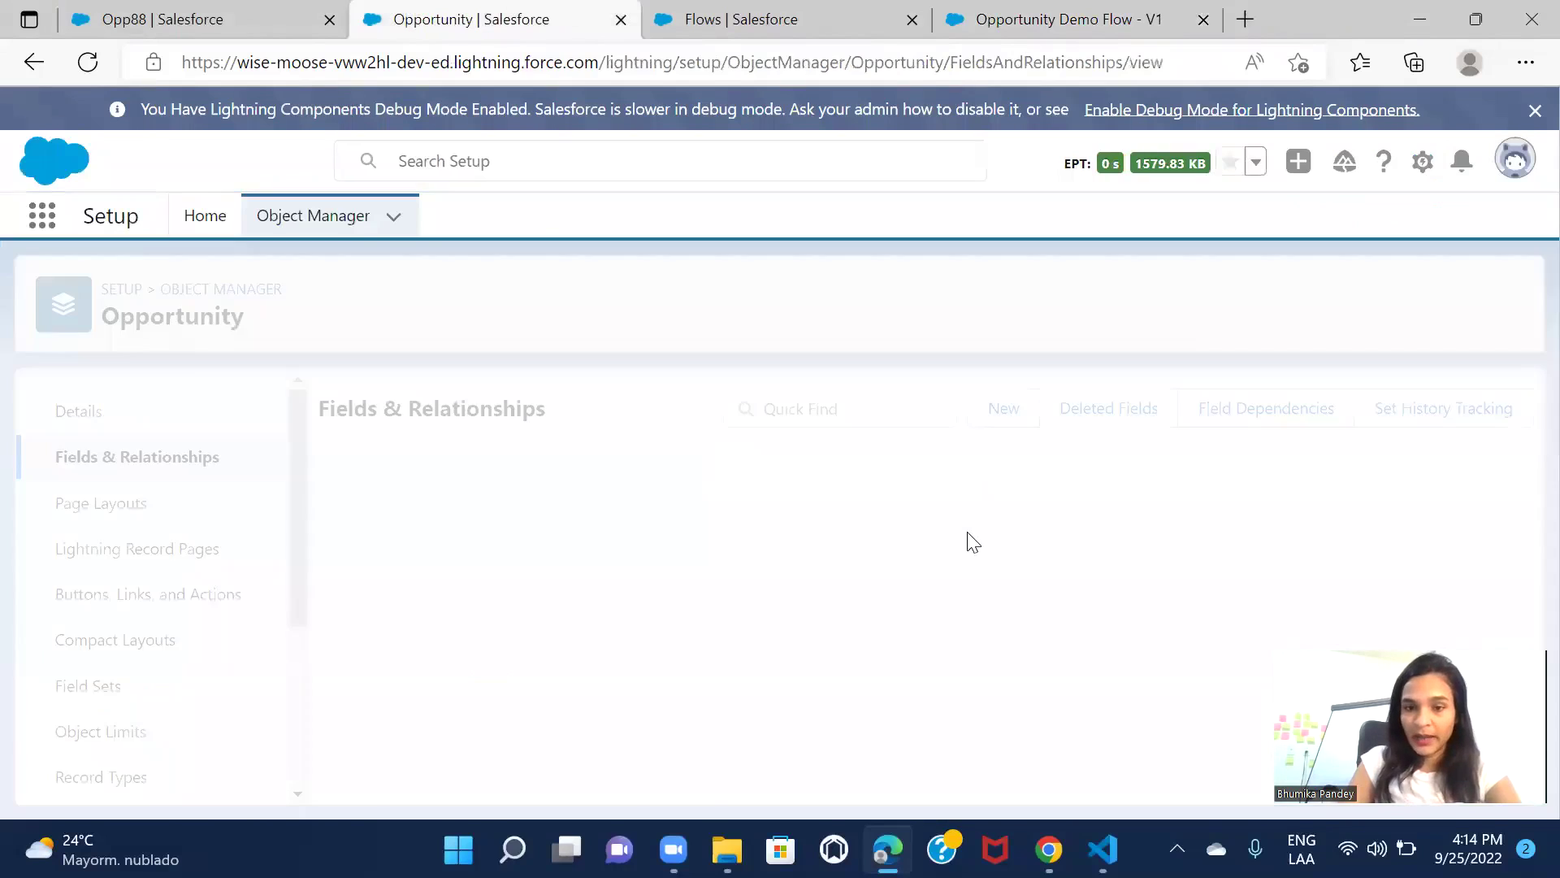
pyautogui.scroll(-1, 1031, 614)
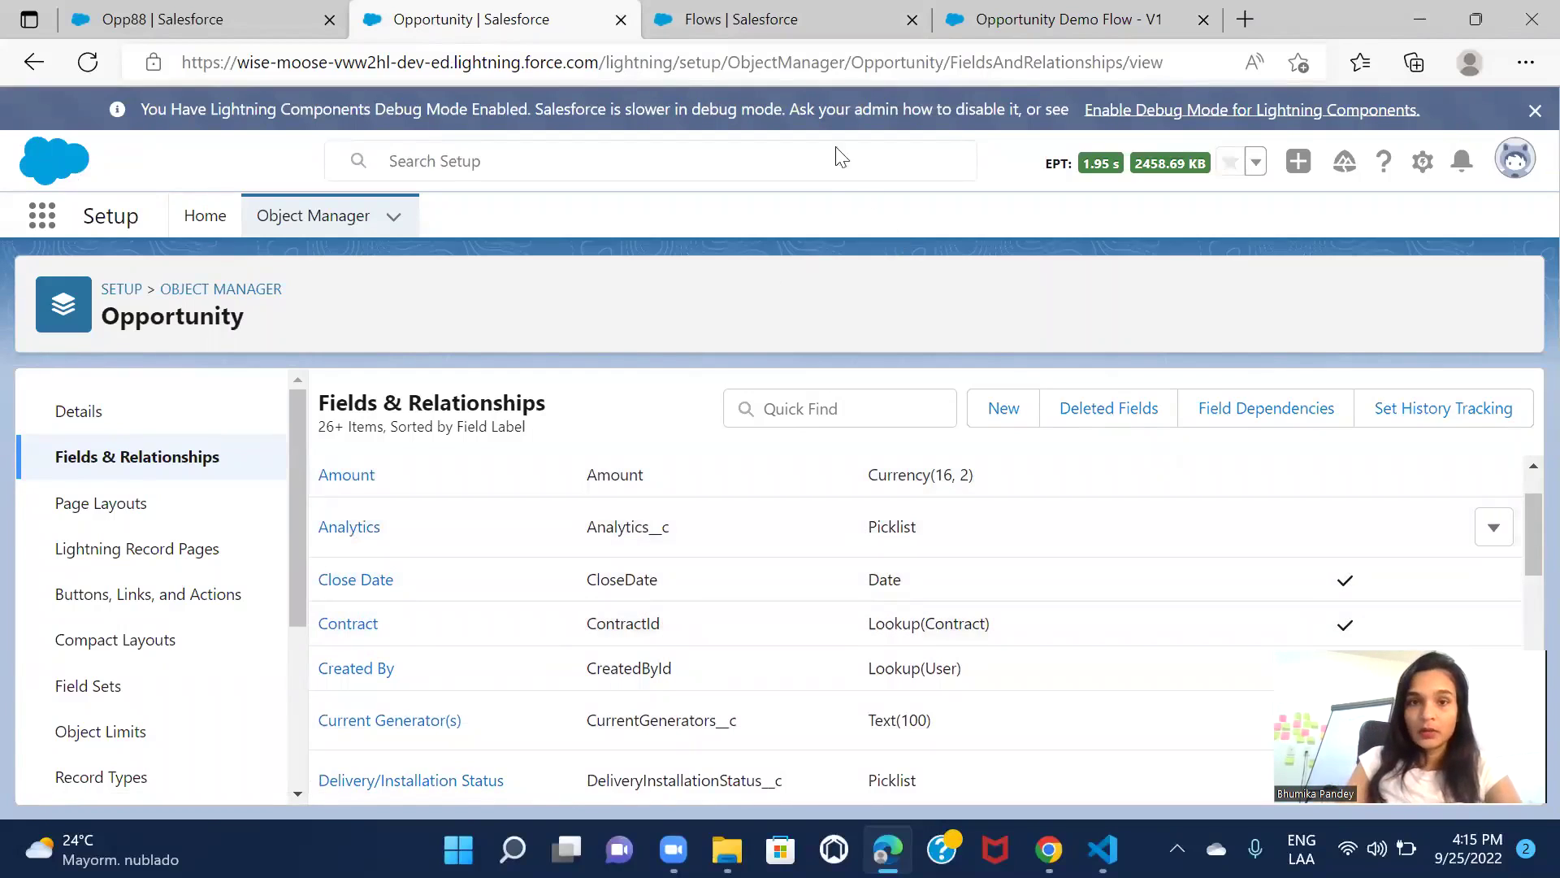
# Return to the flow and add a Lookup component to the Screen_Details screen below the Account Name picklist
pyautogui.click(766, 31)
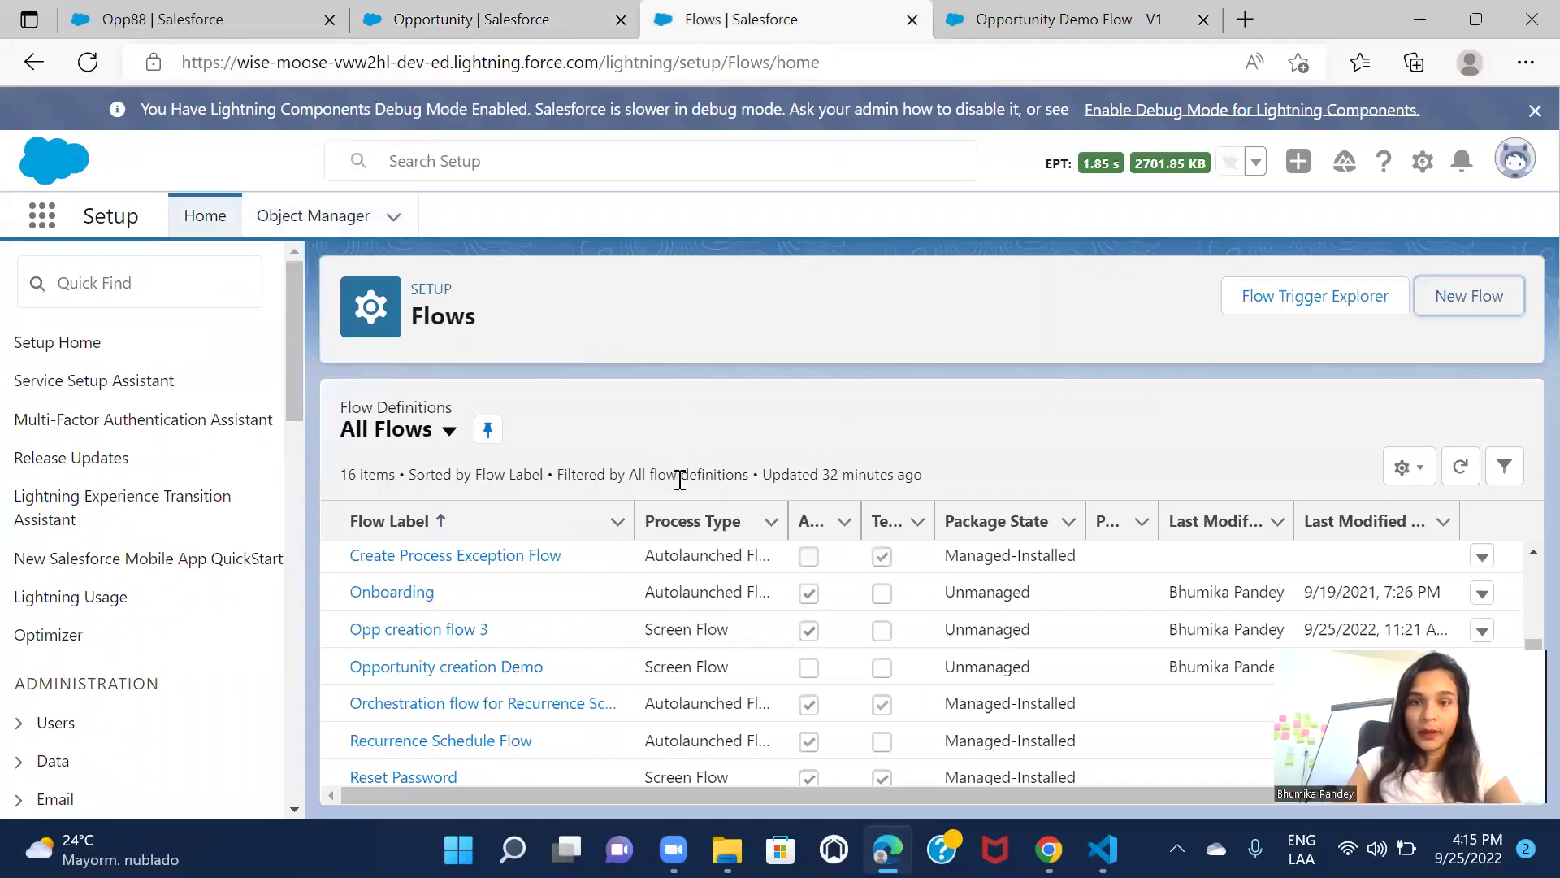
pyautogui.click(1061, 31)
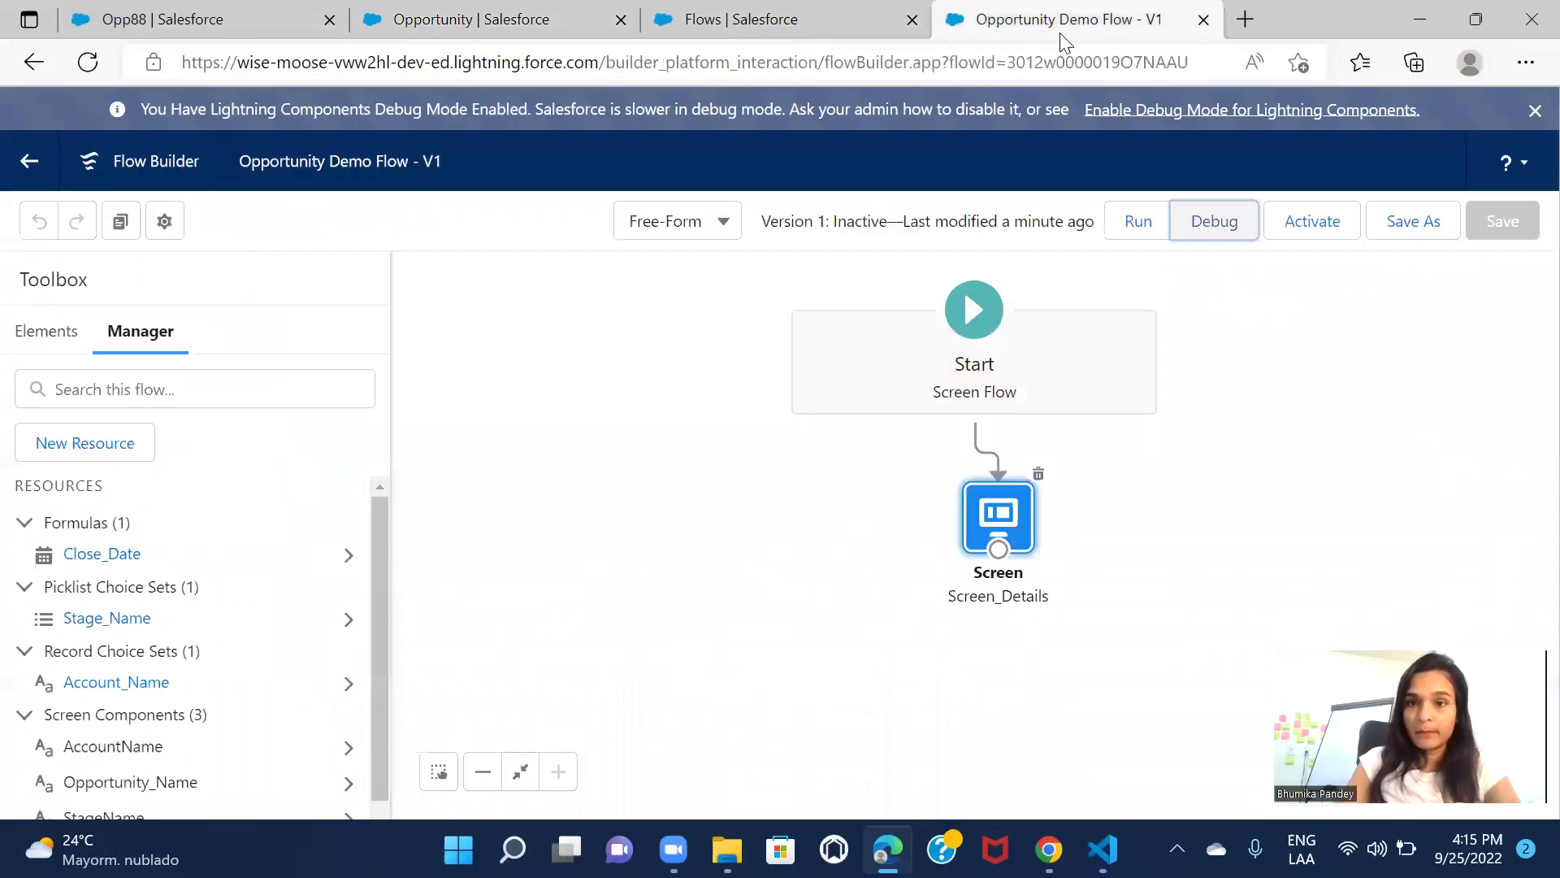
pyautogui.doubleClick(1015, 531)
pyautogui.scroll(-3, 699, 418)
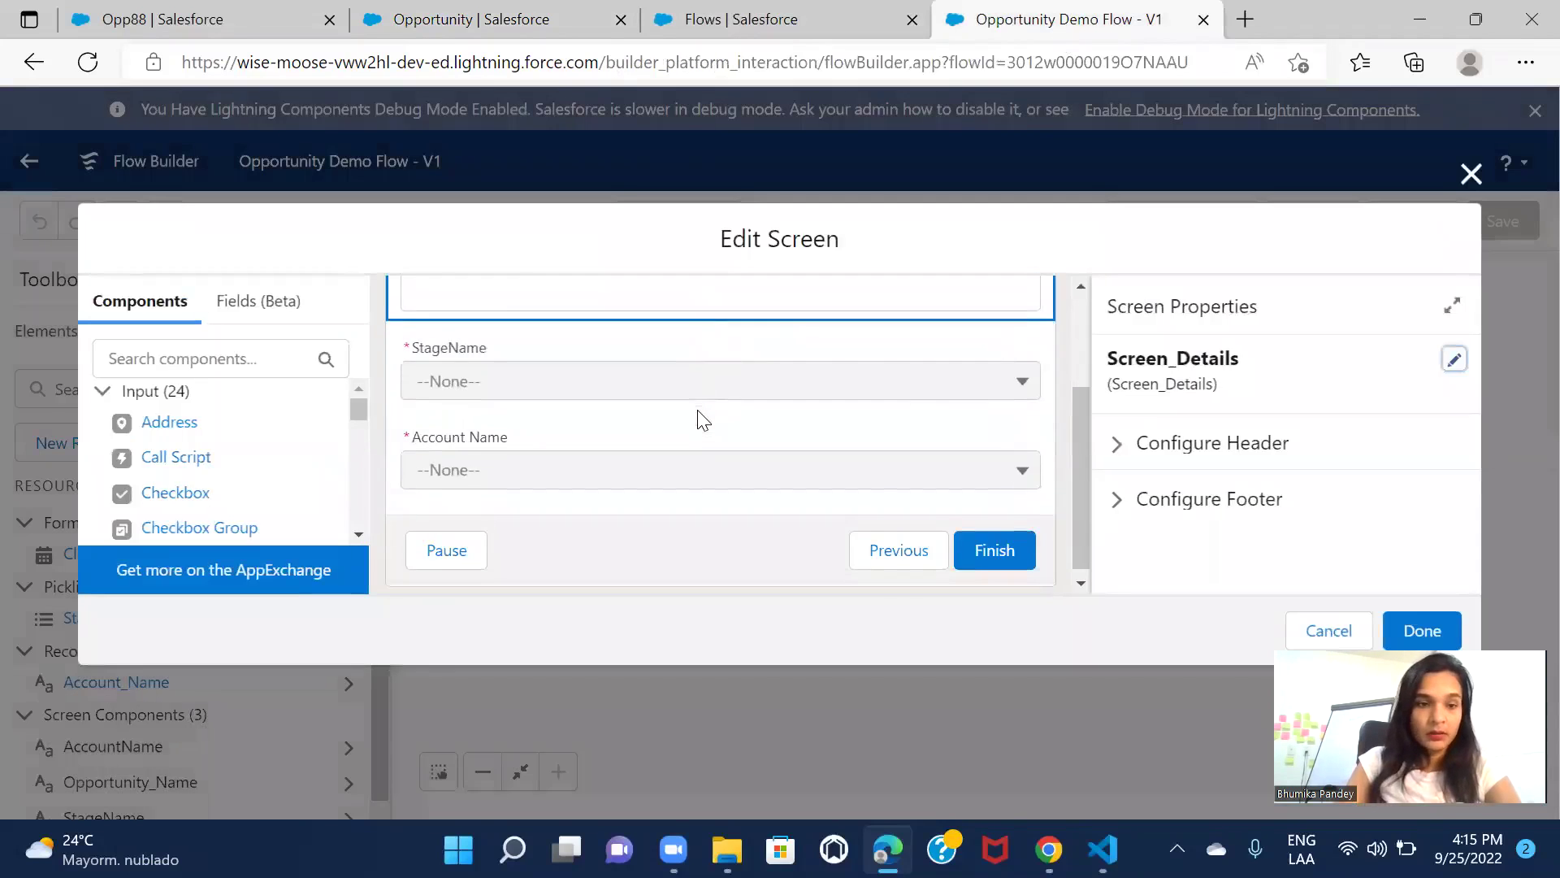
pyautogui.click(236, 358)
pyautogui.write('look')
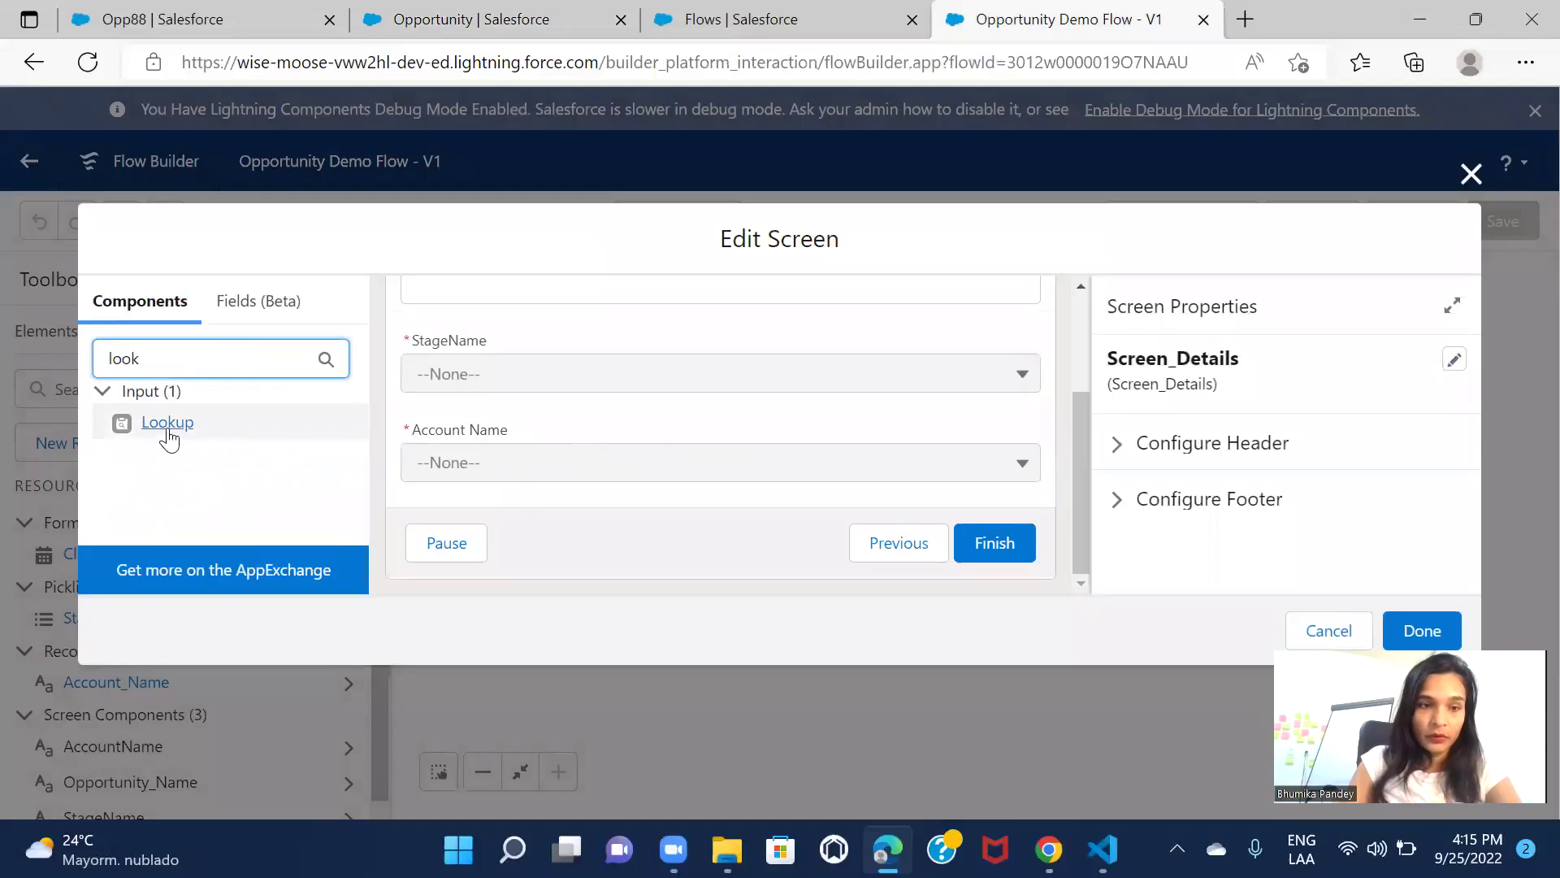
pyautogui.moveTo(166, 422); pyautogui.dragTo(468, 484)
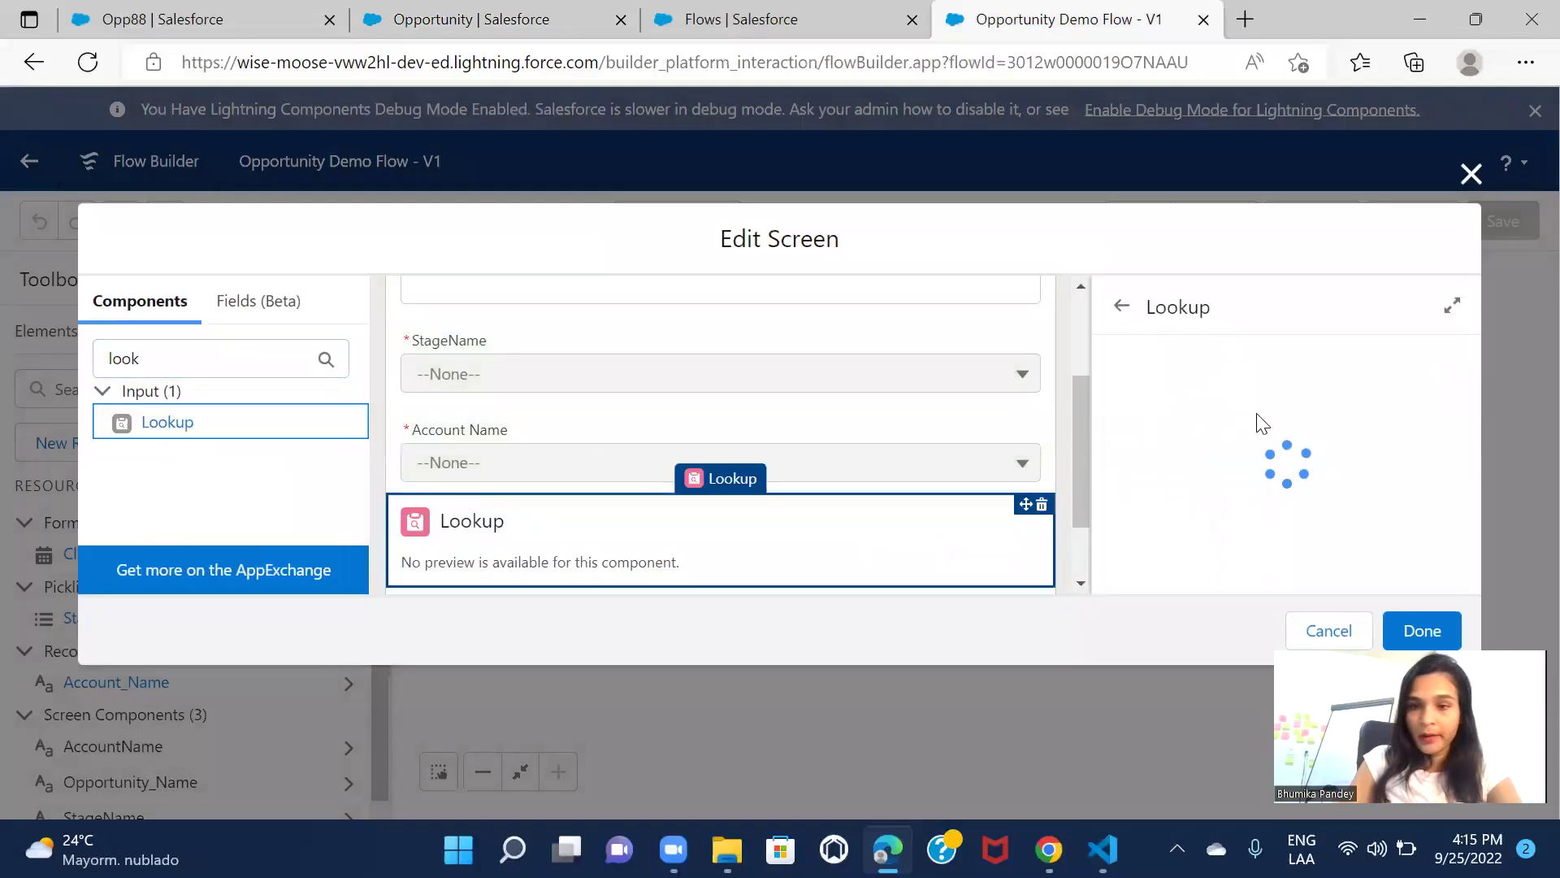
# Set the lookup component's API name to ContractId
pyautogui.click(1240, 390)
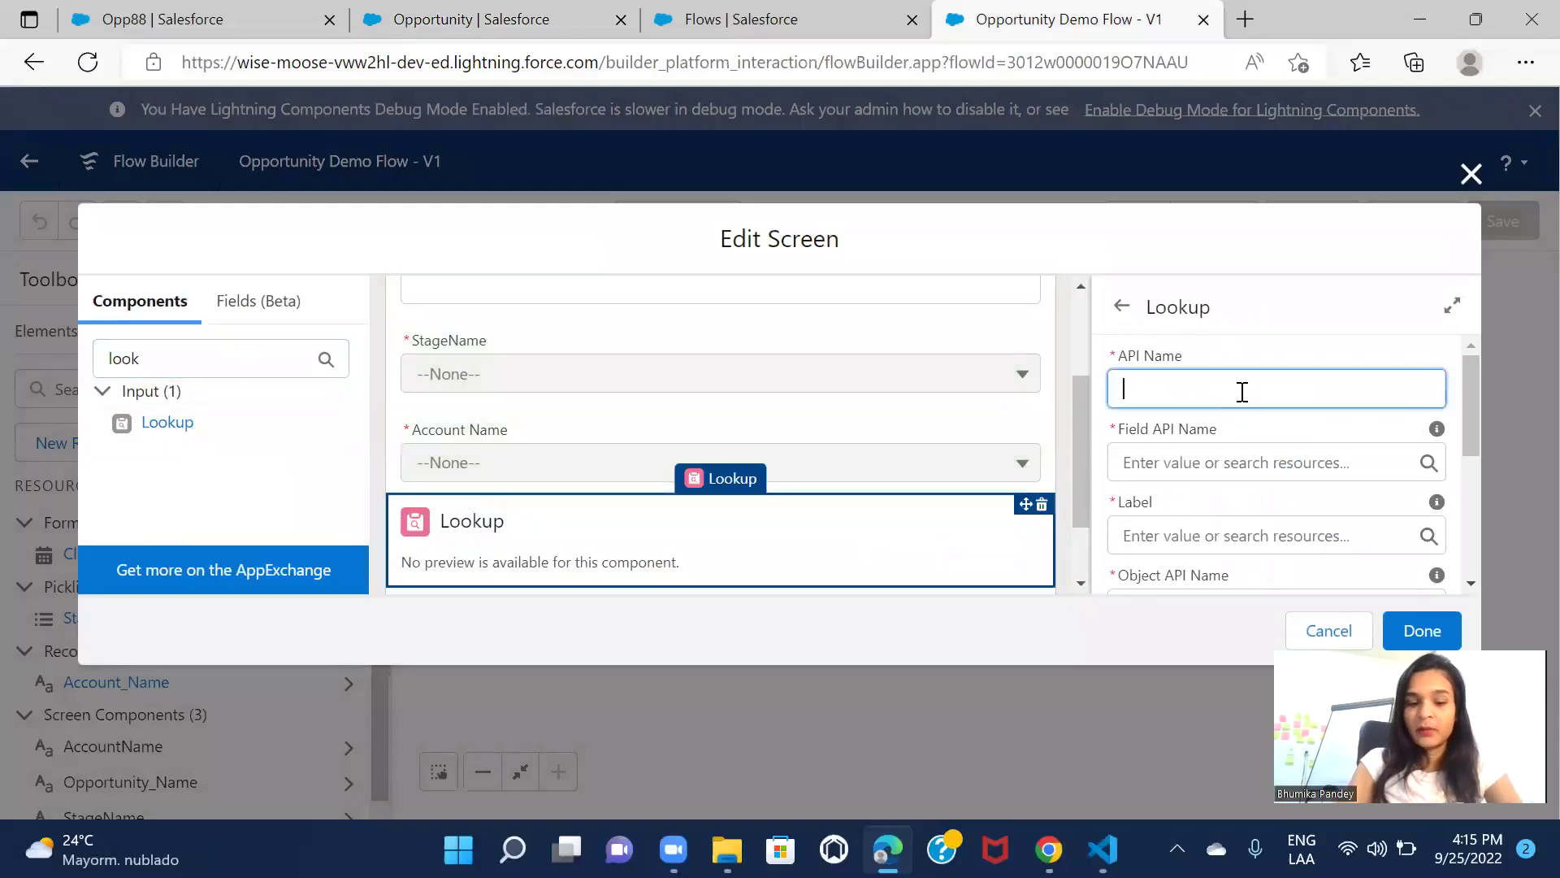
pyautogui.write('ContractId')
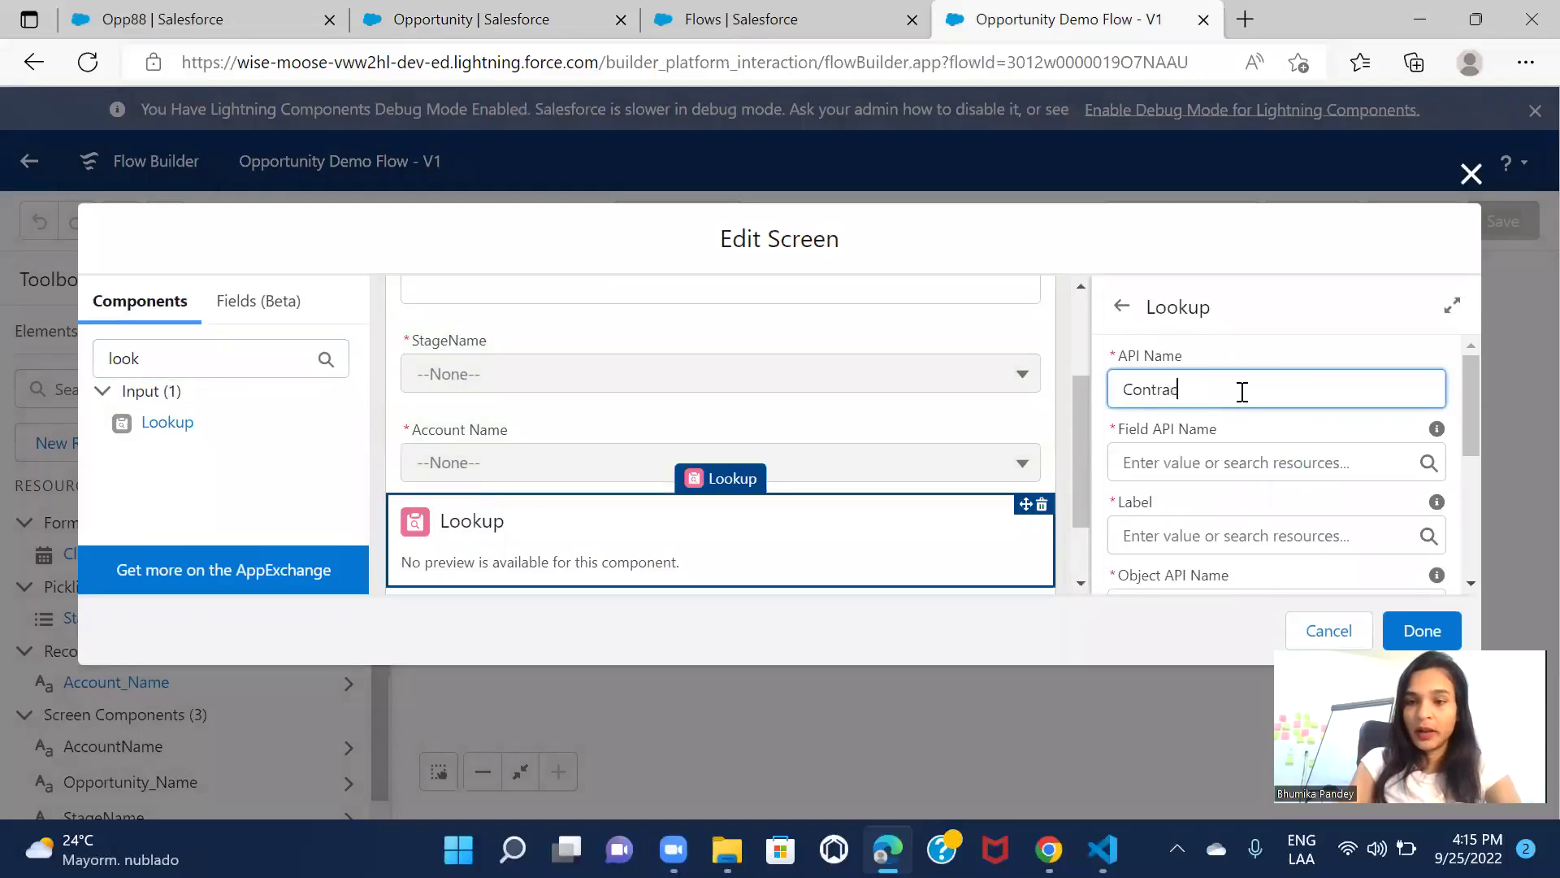
pyautogui.click(1270, 442)
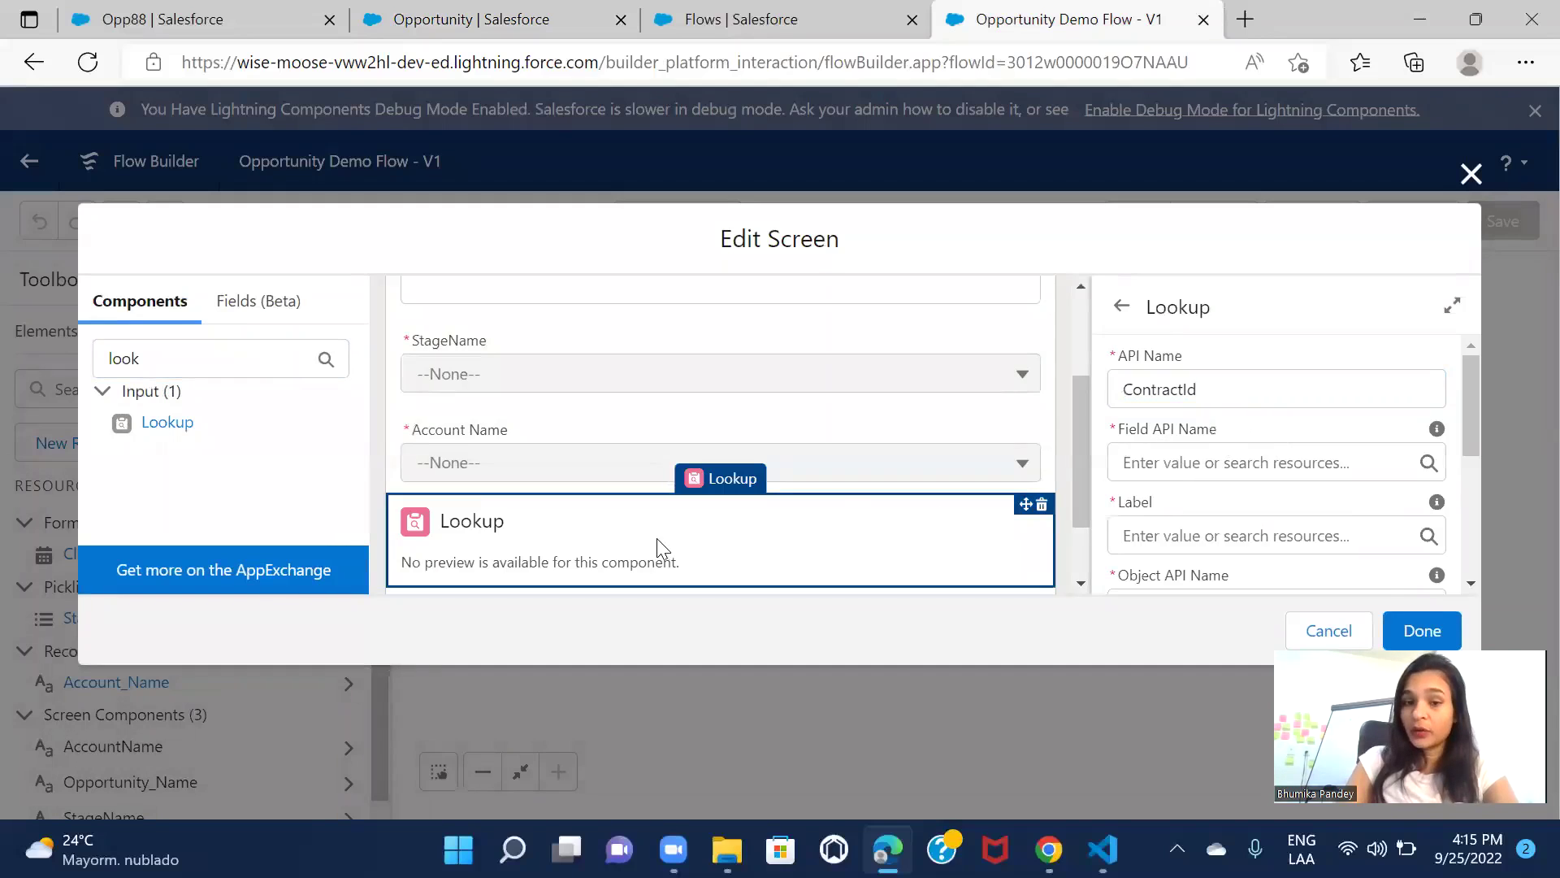
# Set the lookup's Field API Name to ContractId, copied from the Contract field in the Opportunity object's field list
pyautogui.click(1179, 388)
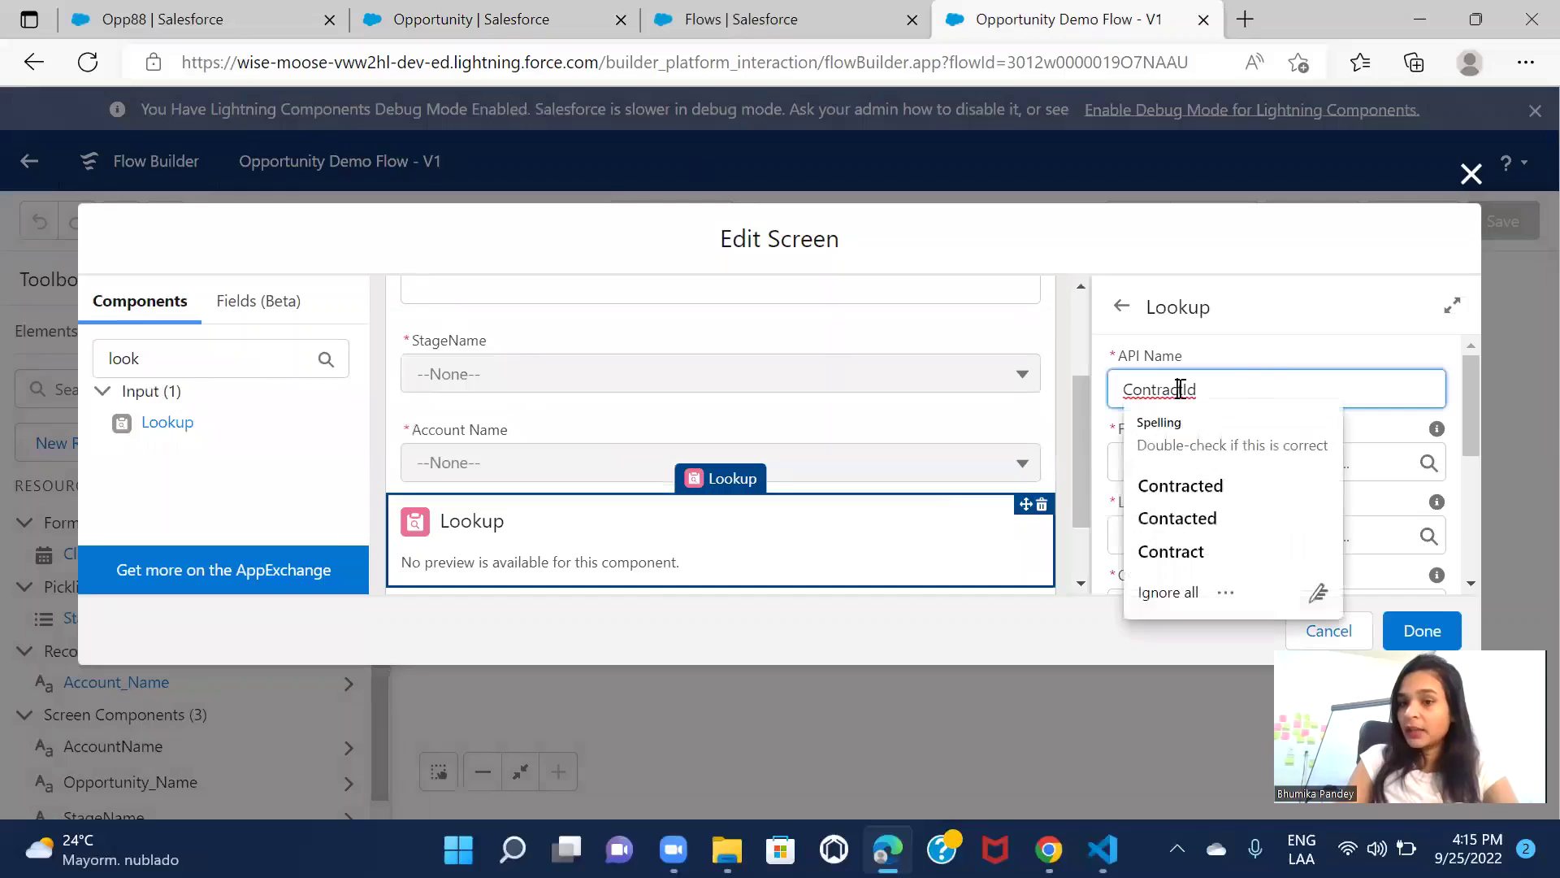
pyautogui.click(1239, 381)
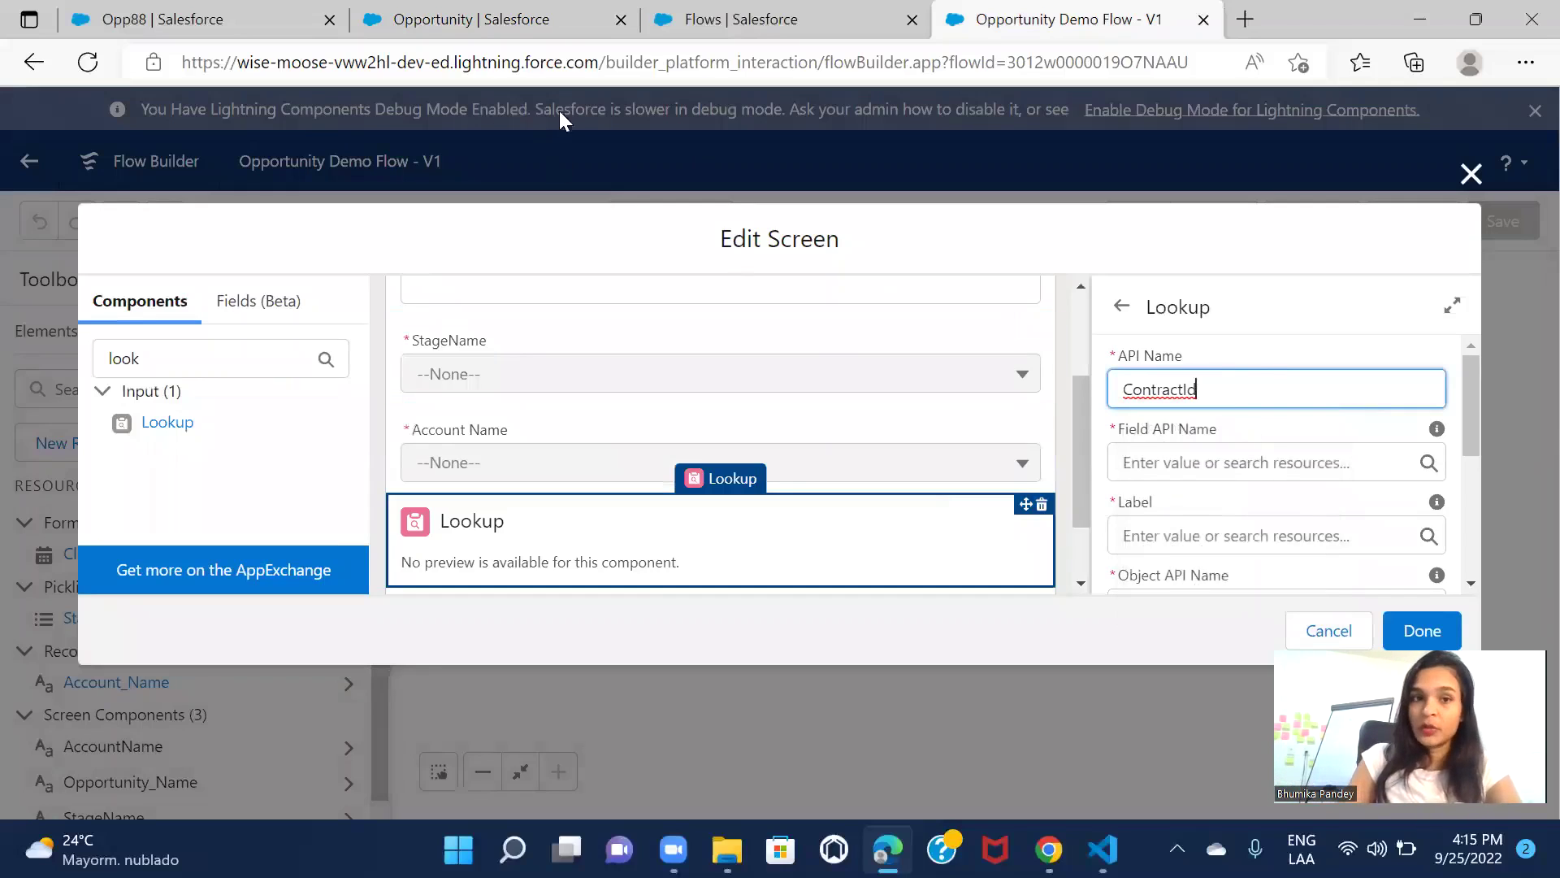
pyautogui.click(554, 24)
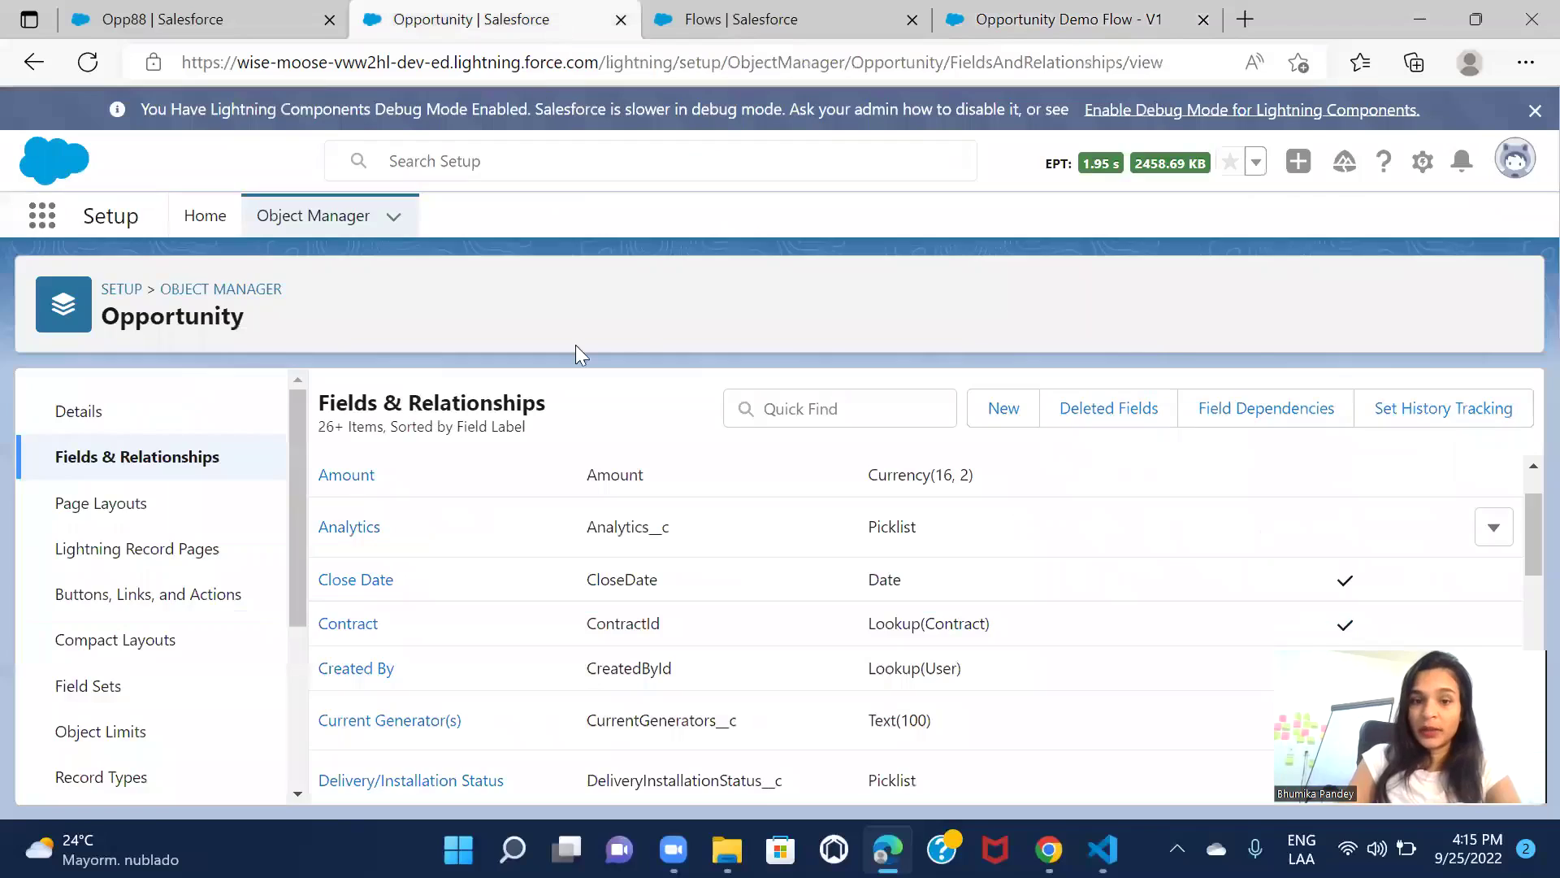
pyautogui.doubleClick(618, 626)
pyautogui.hotkey('ctrl', 'c')
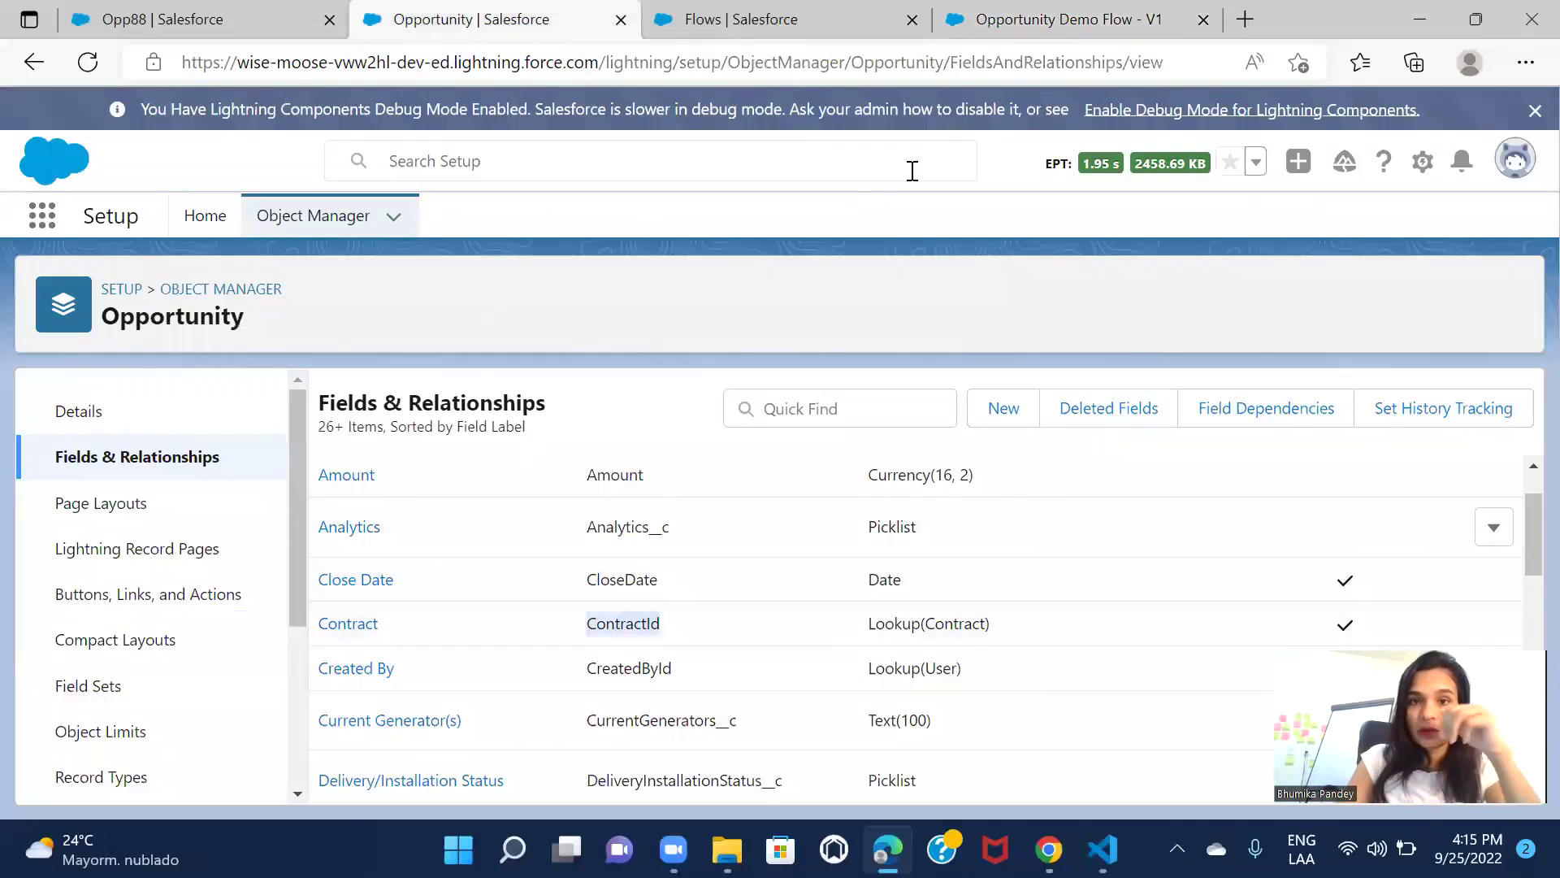
pyautogui.click(1050, 23)
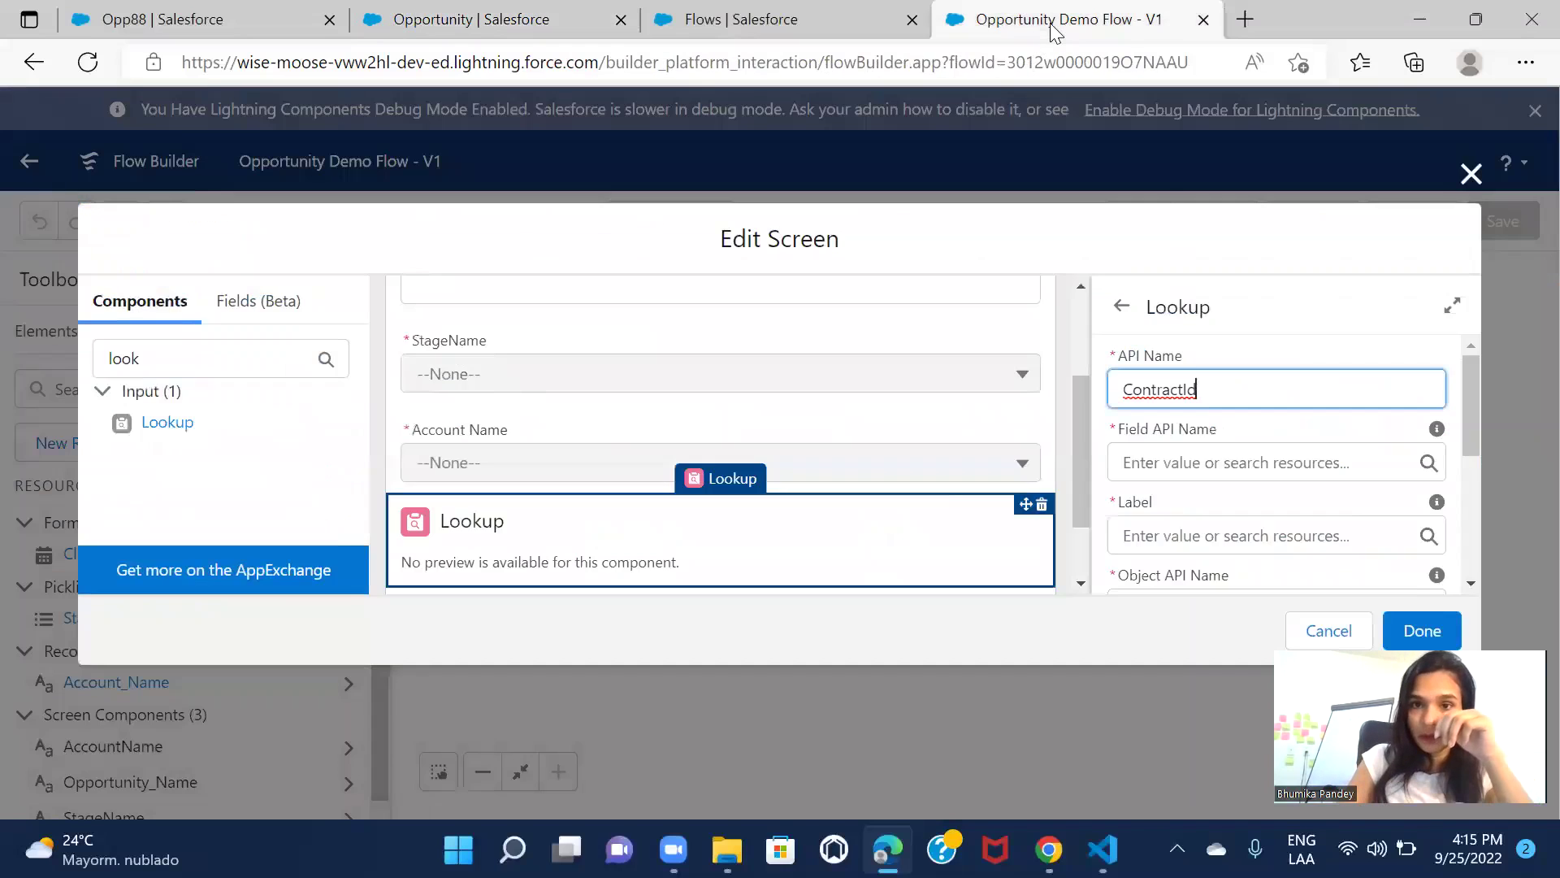
pyautogui.click(1223, 464)
pyautogui.hotkey('ctrl', 'v')
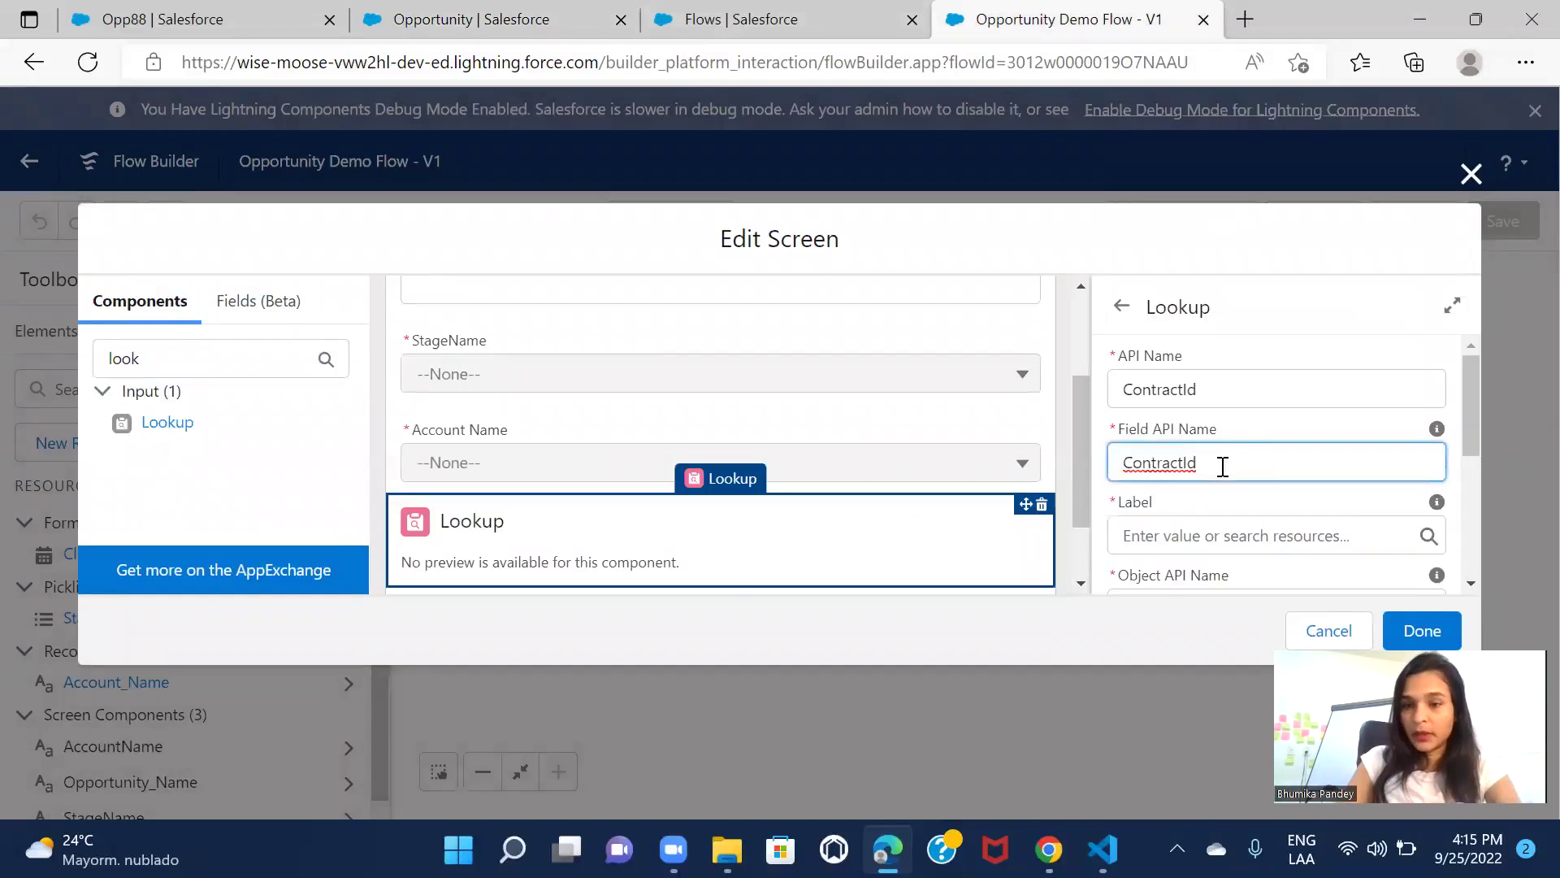
pyautogui.click(1251, 435)
# Set the lookup component's label to Contract
pyautogui.scroll(-1, 1253, 453)
pyautogui.scroll(-2, 1253, 454)
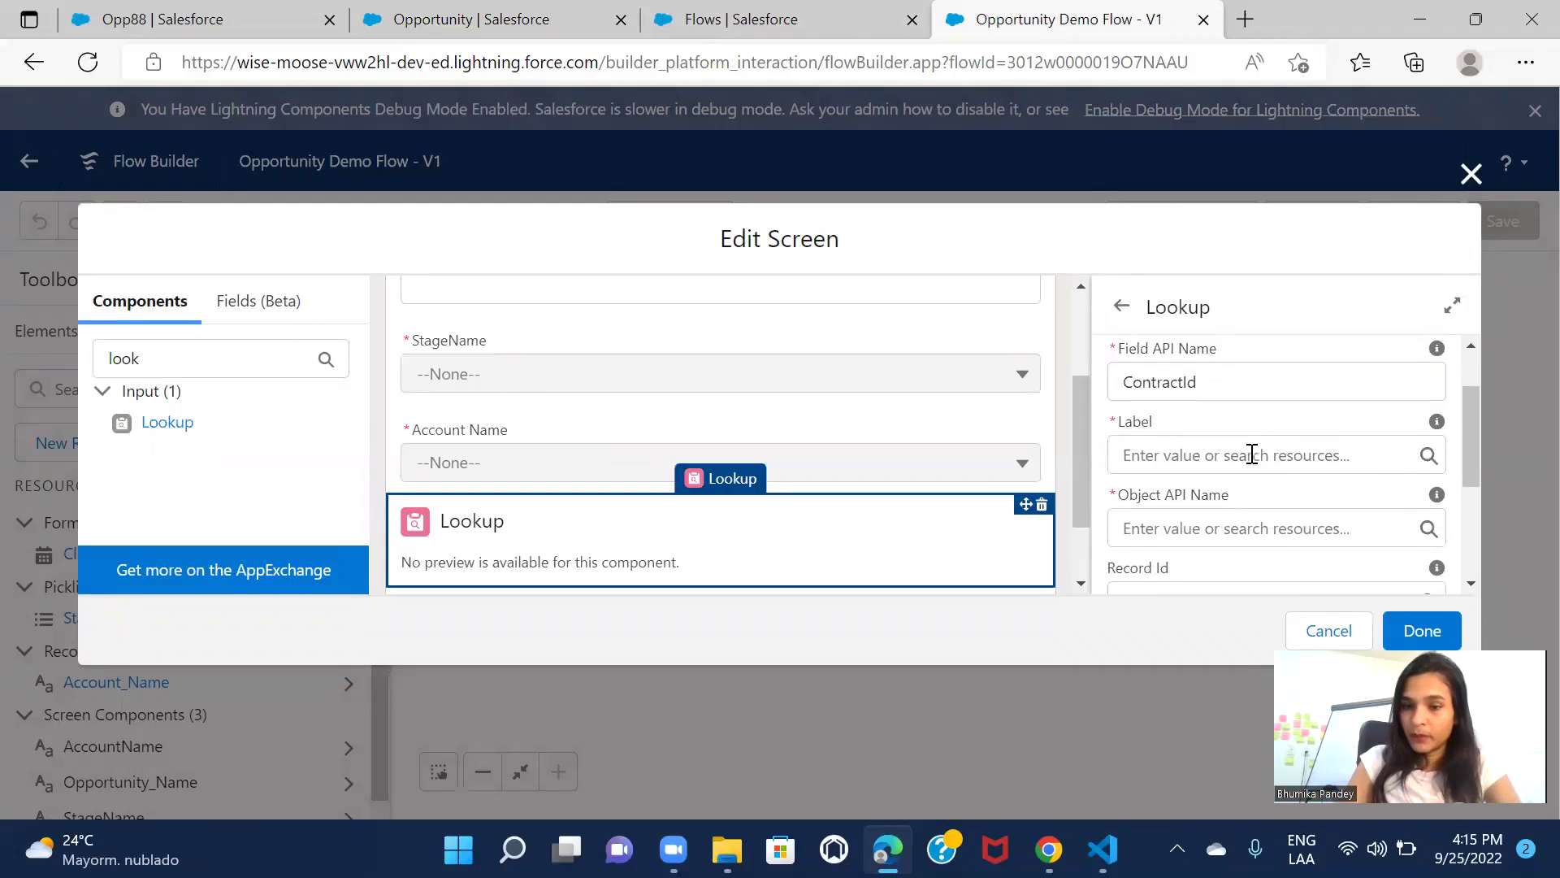
pyautogui.click(1252, 453)
pyautogui.write('Contract')
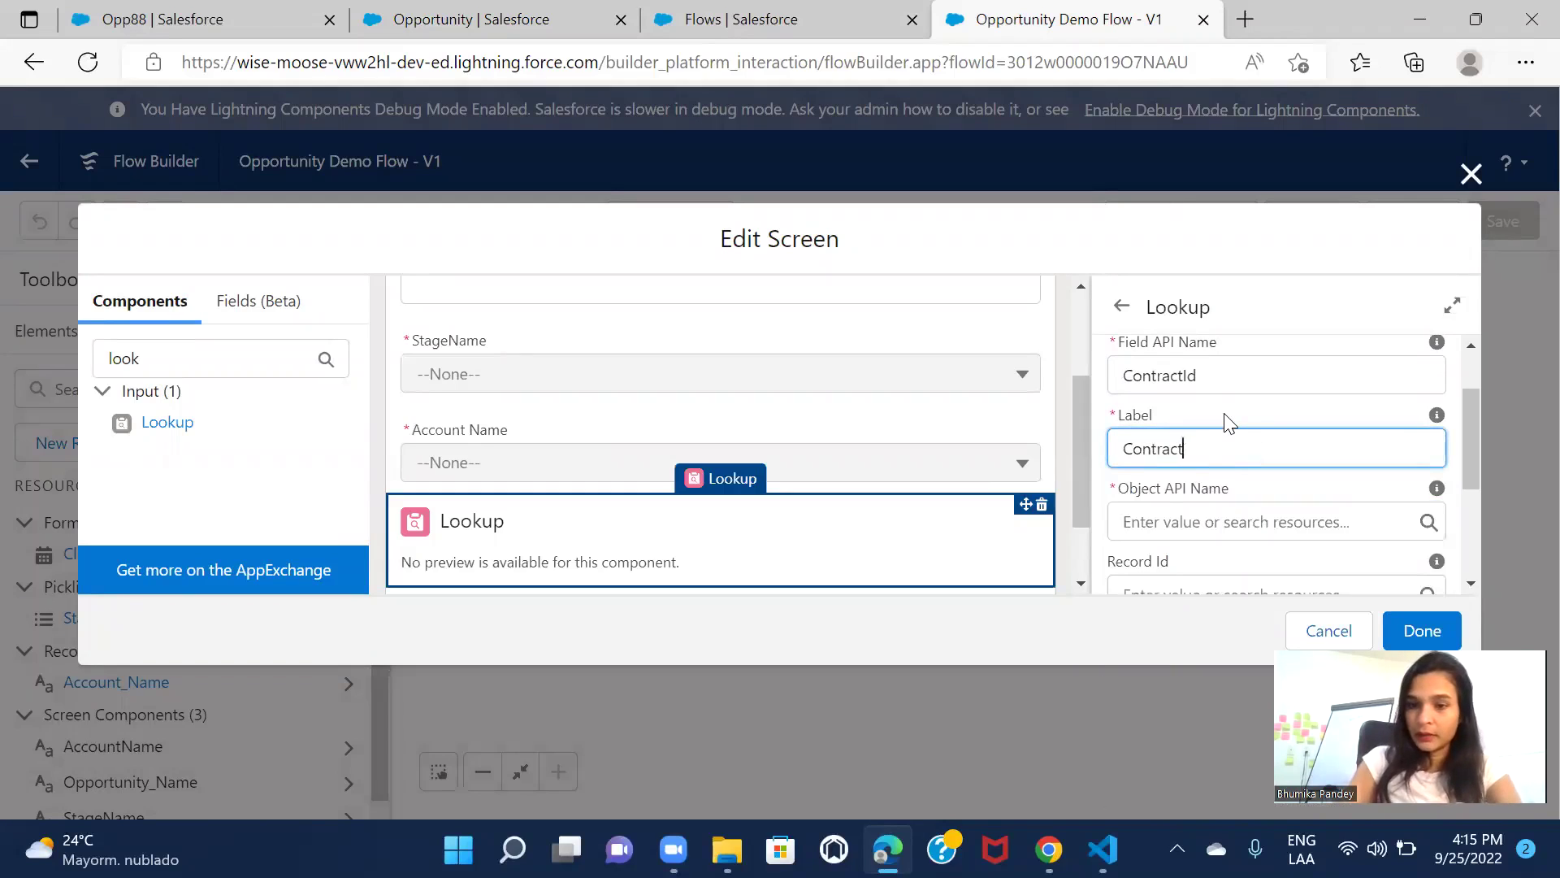
pyautogui.click(1227, 420)
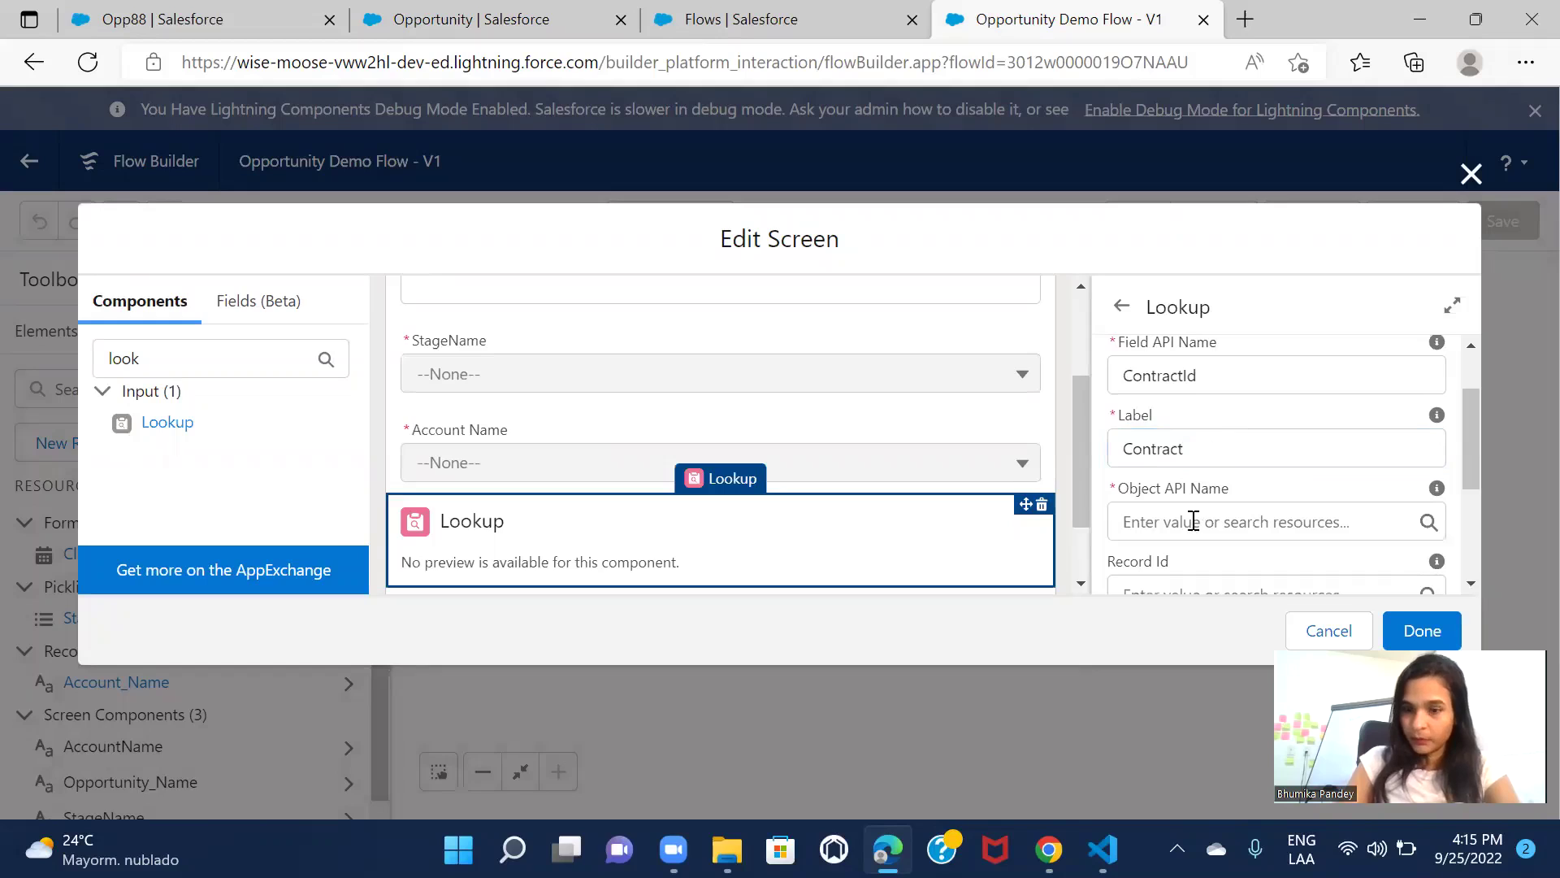
# Set the lookup's Object API Name to Opportunity, check its preview, and close the screen editor without saving
pyautogui.scroll(-1, 1193, 520)
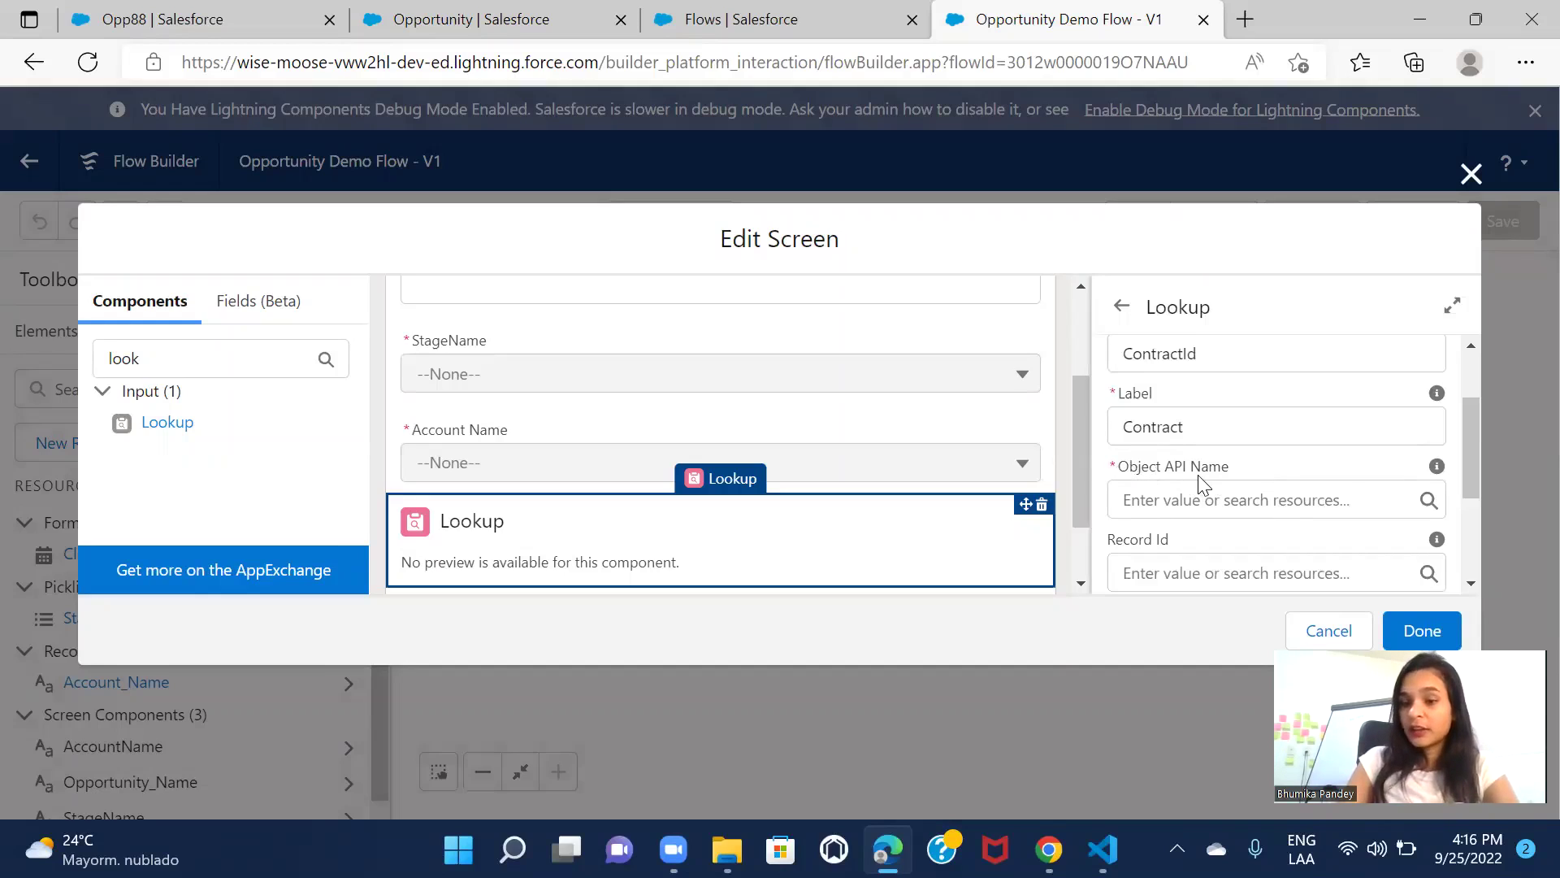
pyautogui.click(1164, 500)
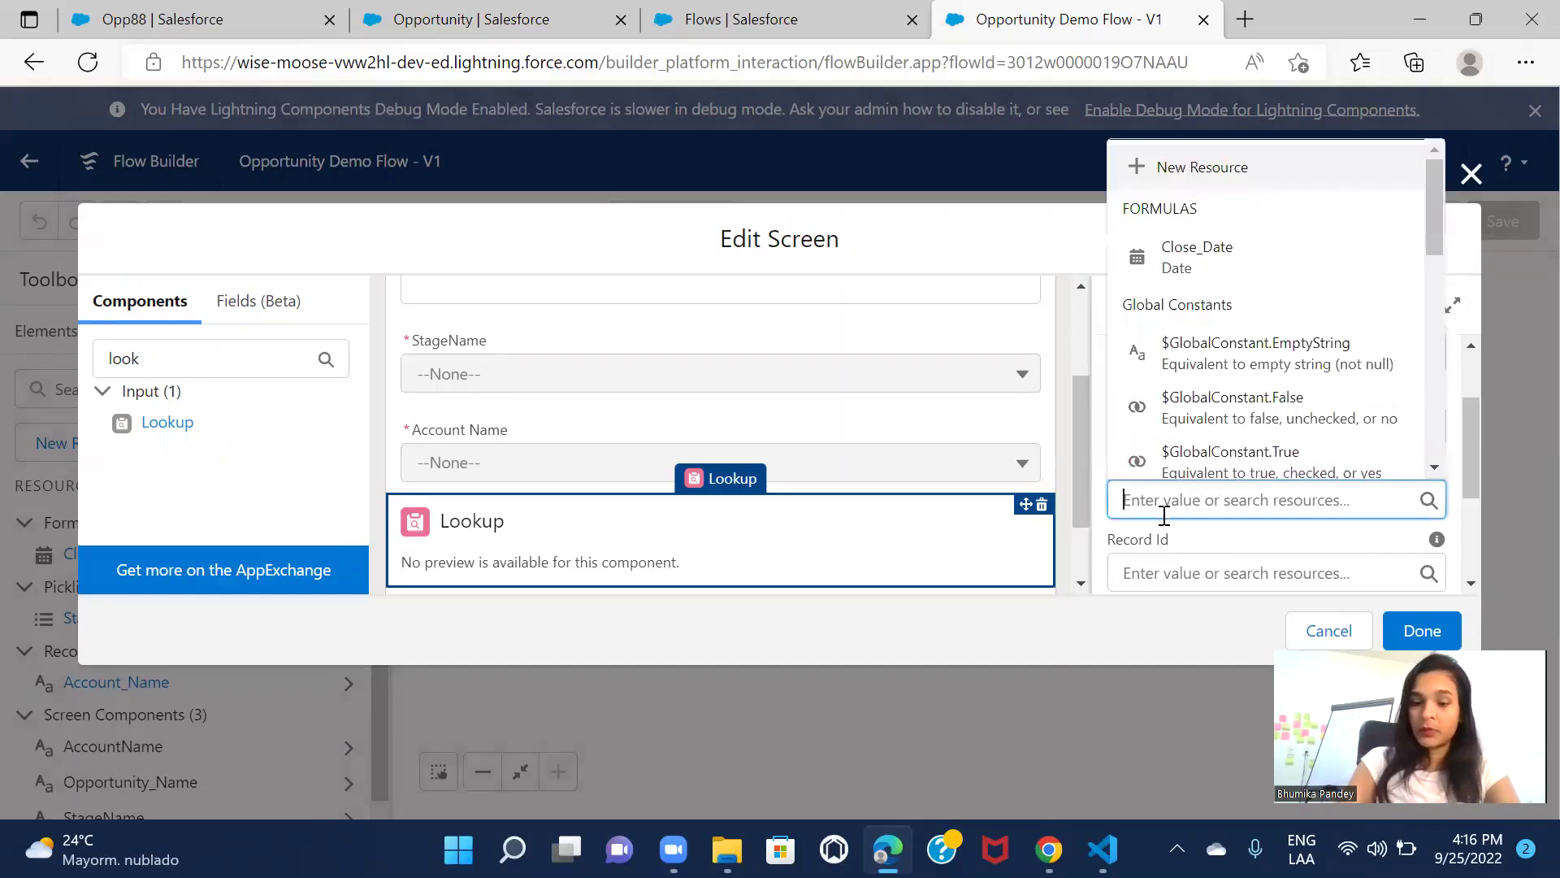
pyautogui.write('Opportunity')
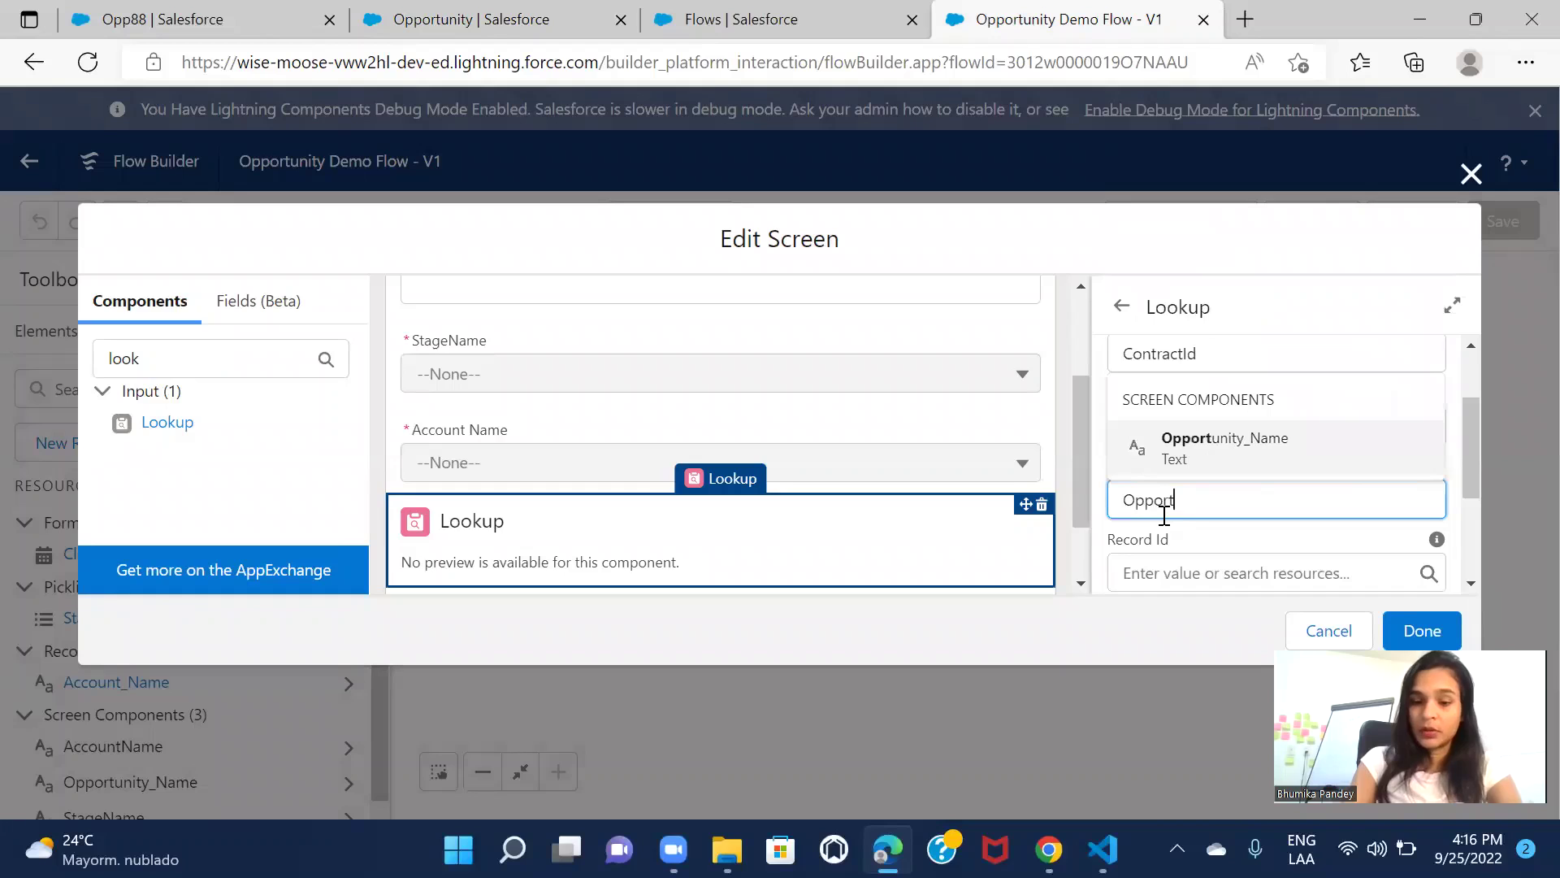
pyautogui.click(1211, 541)
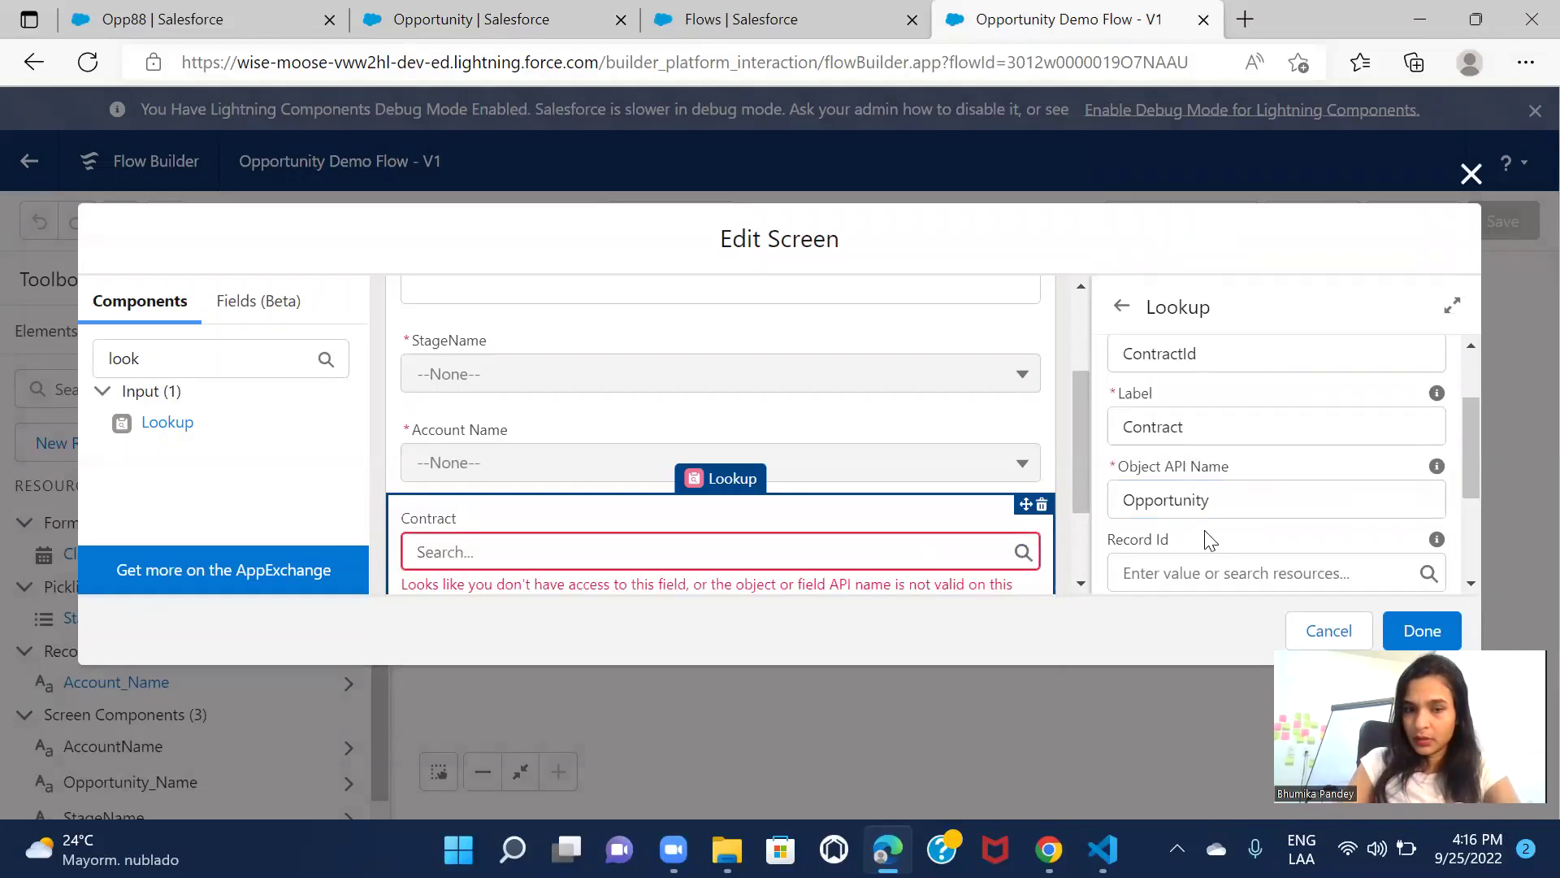
pyautogui.scroll(-1, 857, 526)
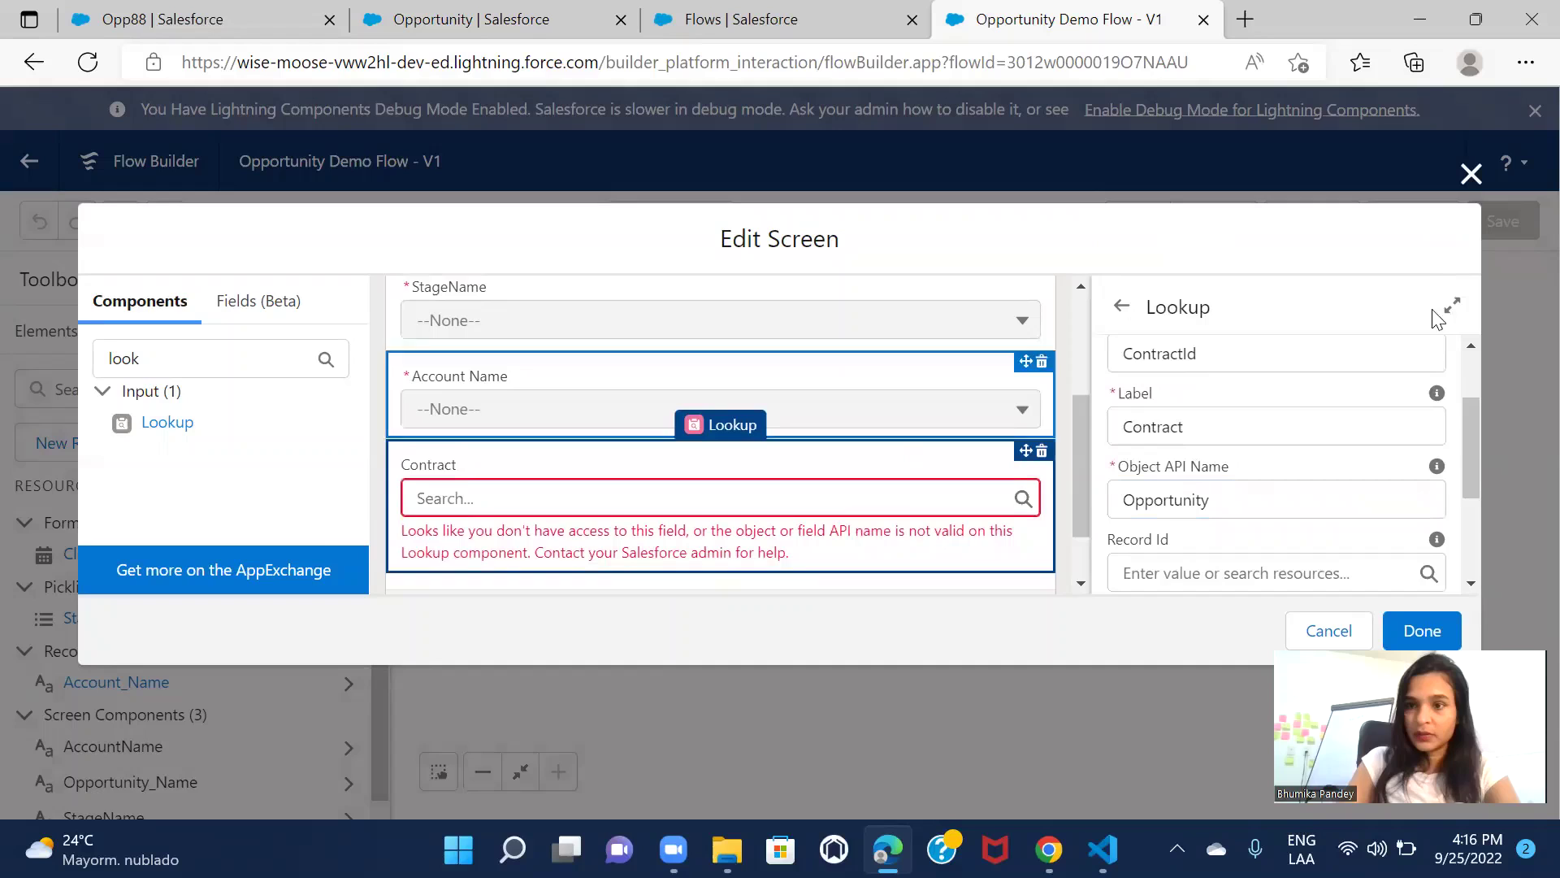
pyautogui.click(1464, 174)
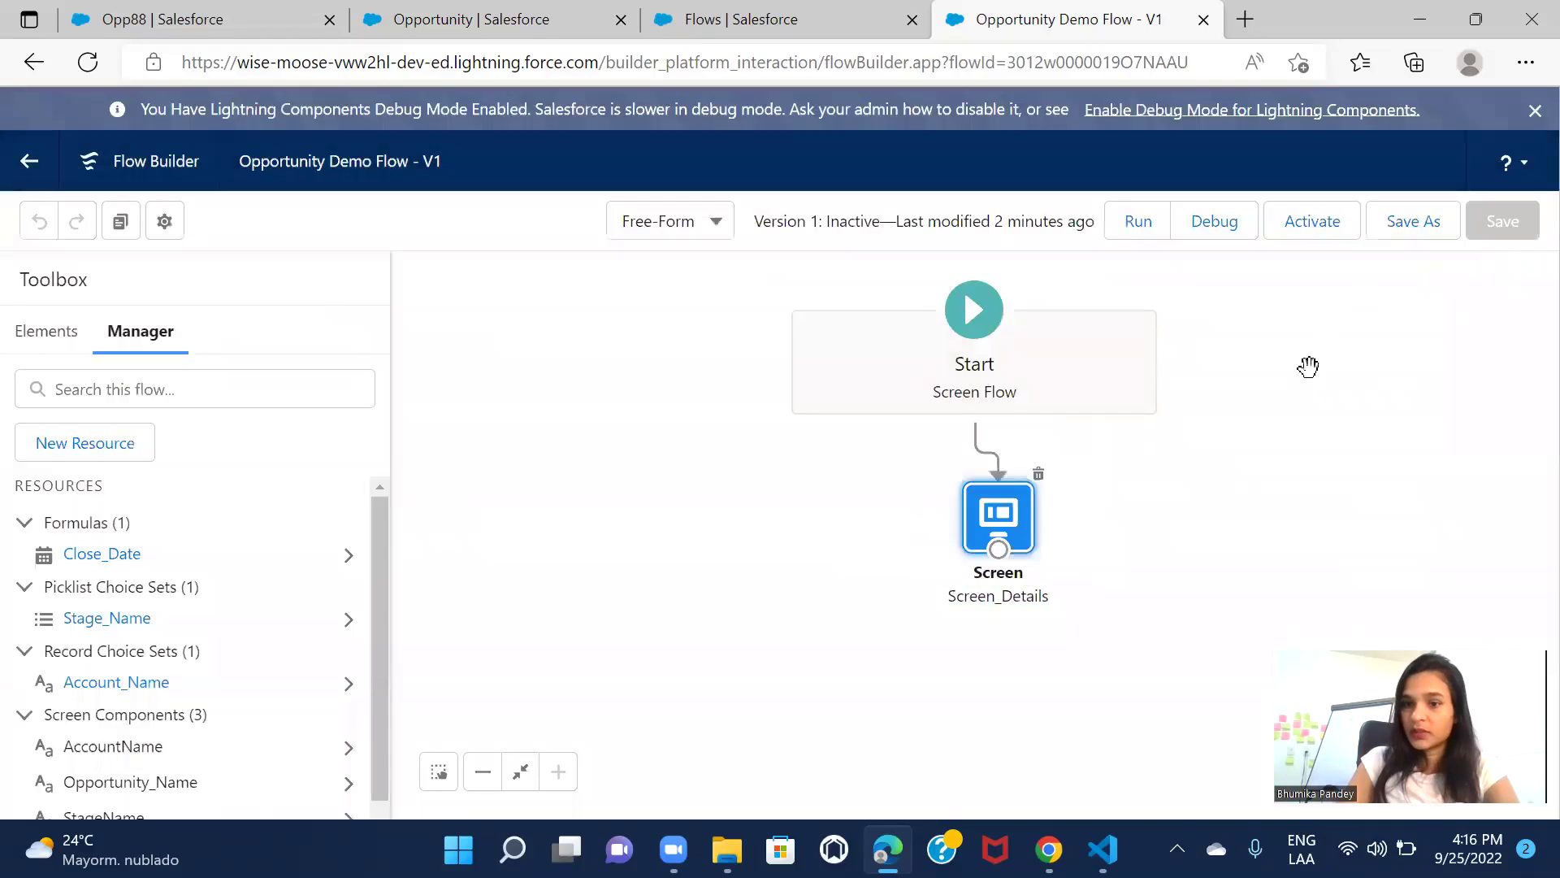
# Make the Opportunity object's Contract field visible to the System Administrator profile in its field-level security and save
pyautogui.click(709, 20)
pyautogui.click(511, 18)
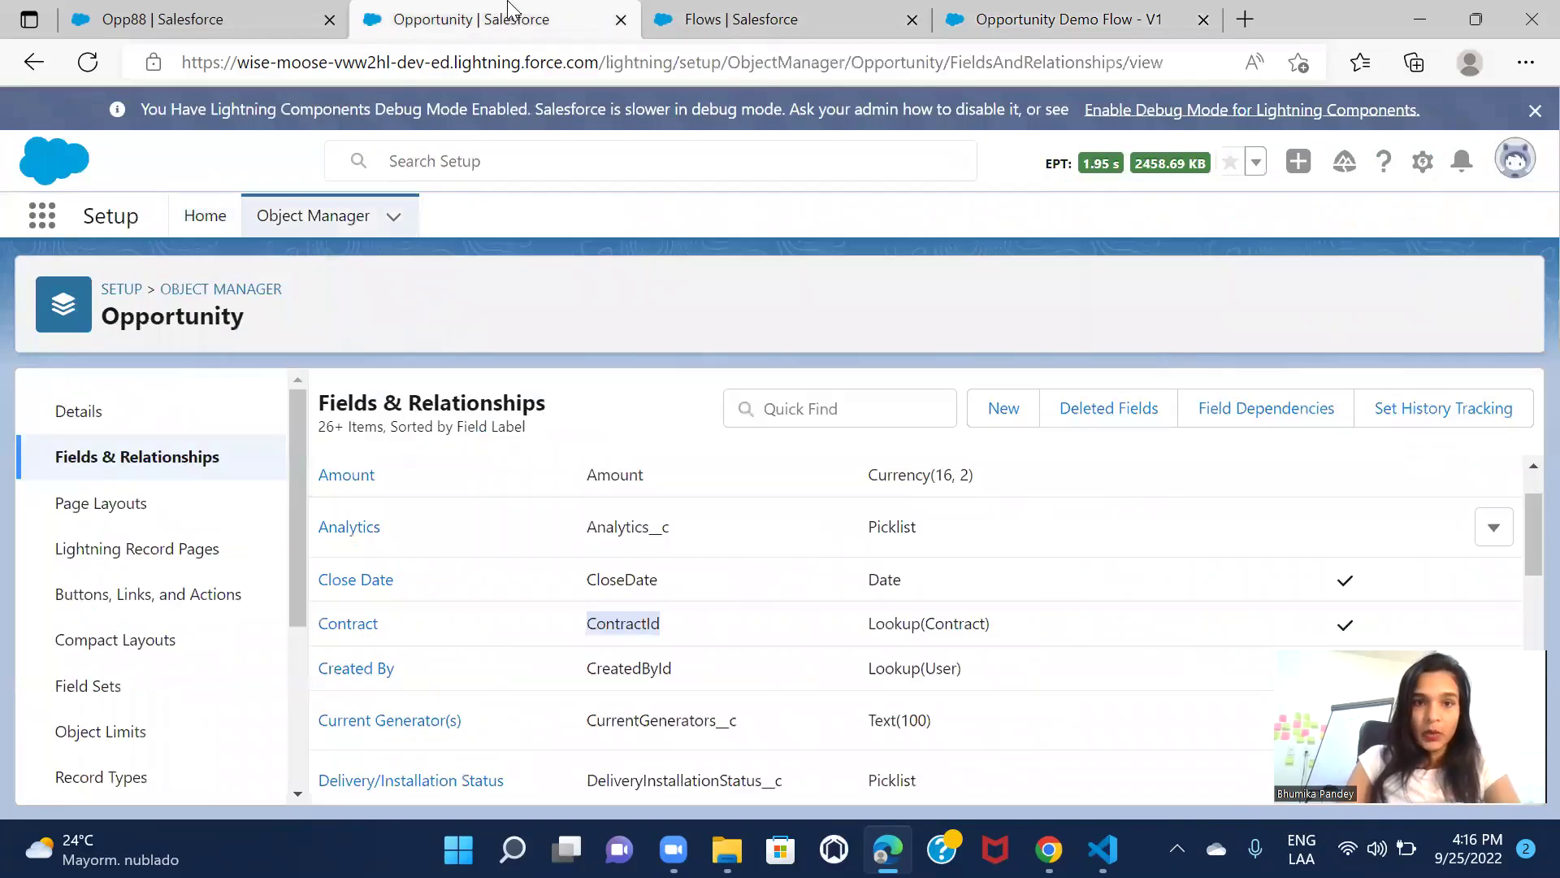
pyautogui.click(342, 627)
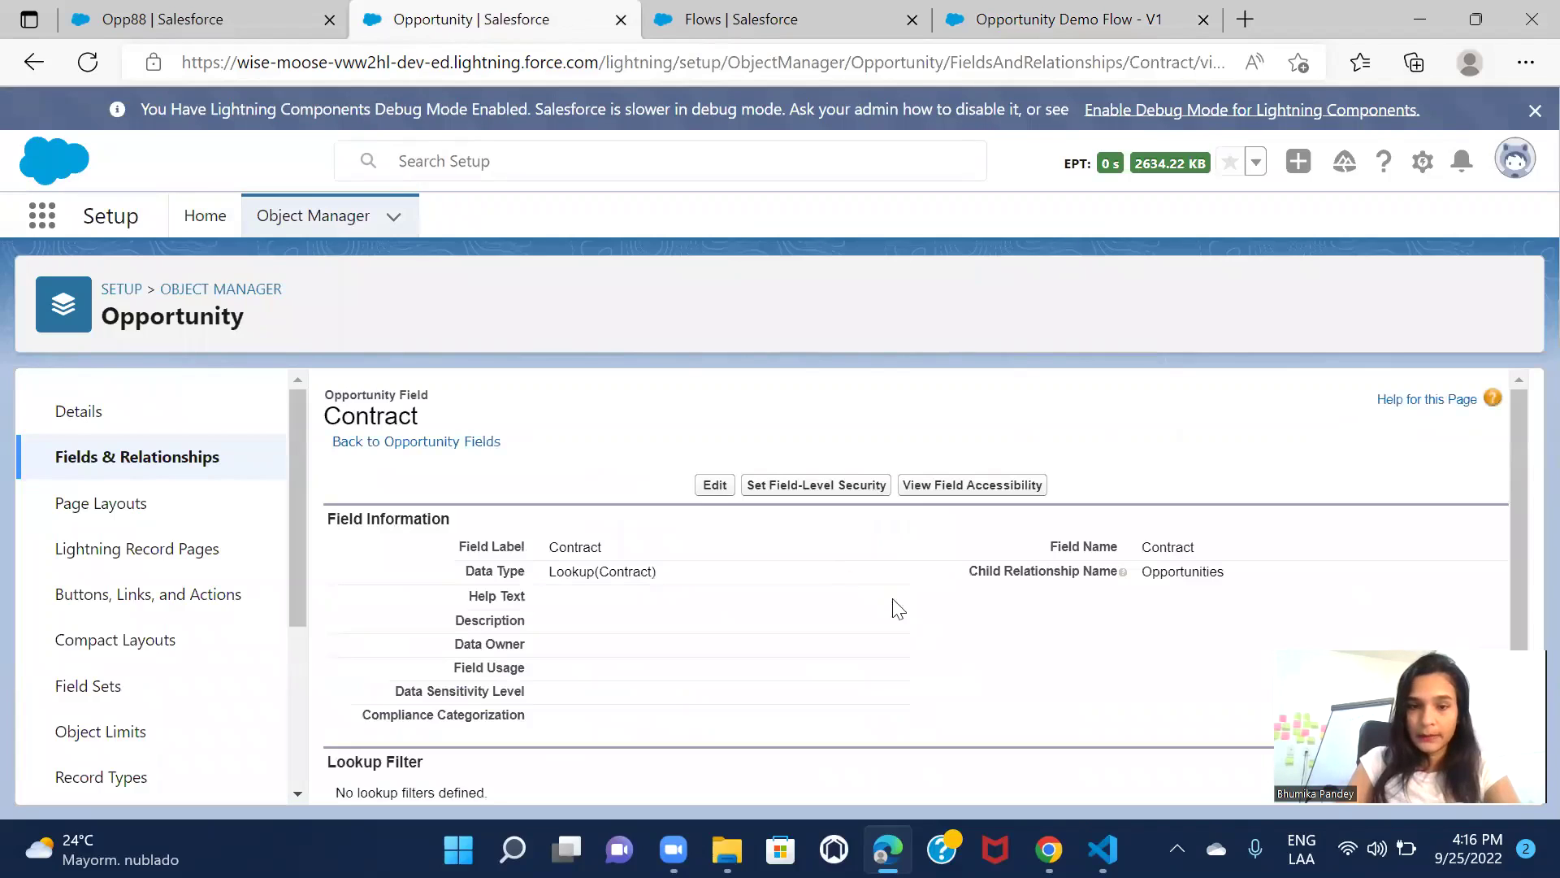
pyautogui.click(796, 488)
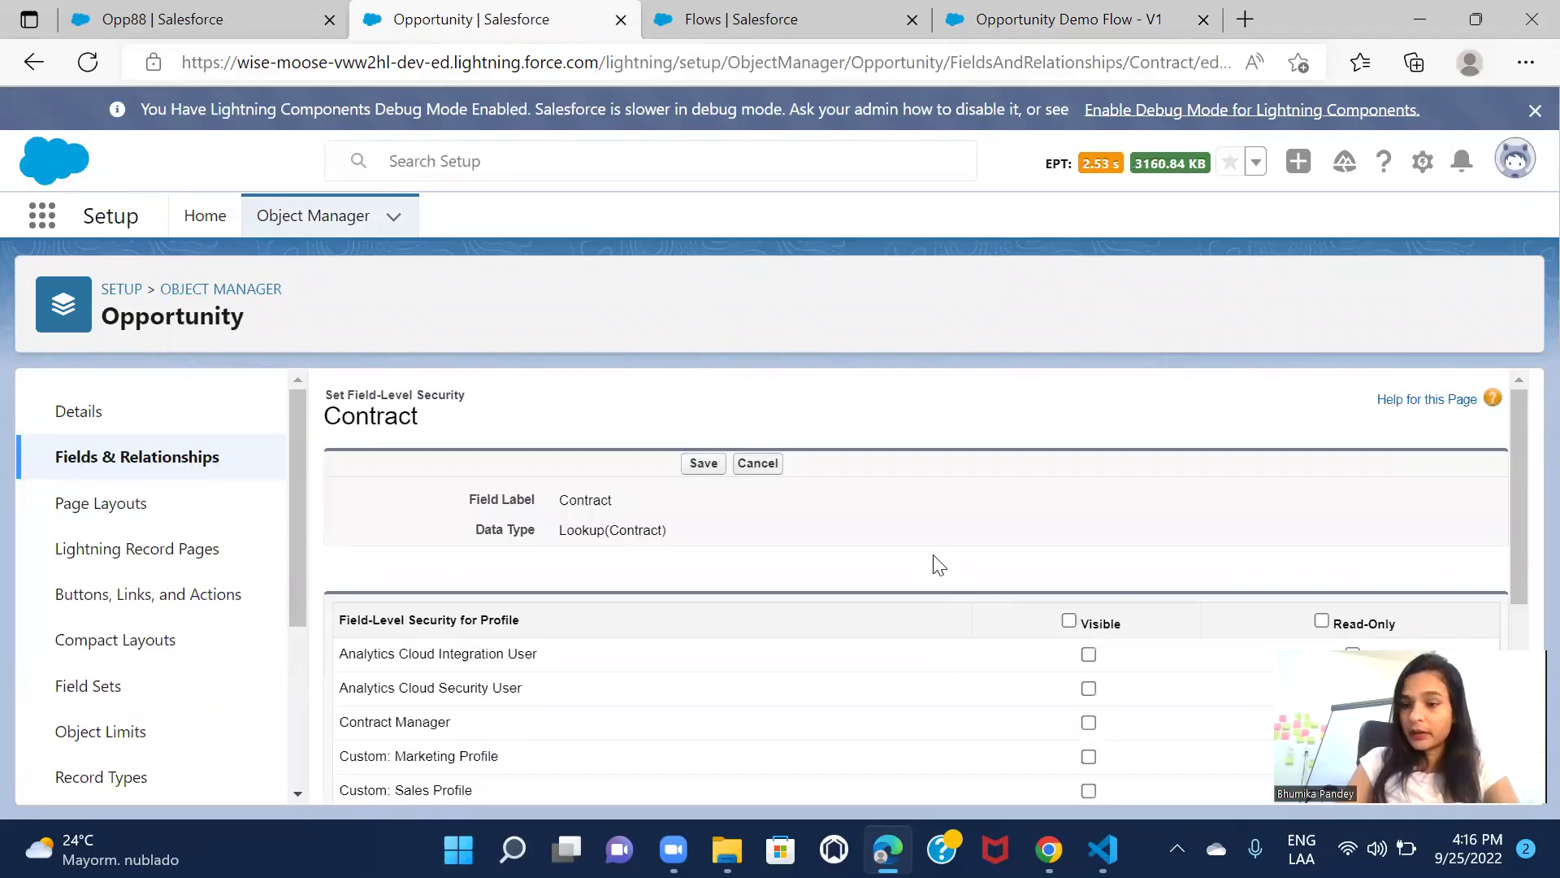
pyautogui.scroll(-5, 935, 563)
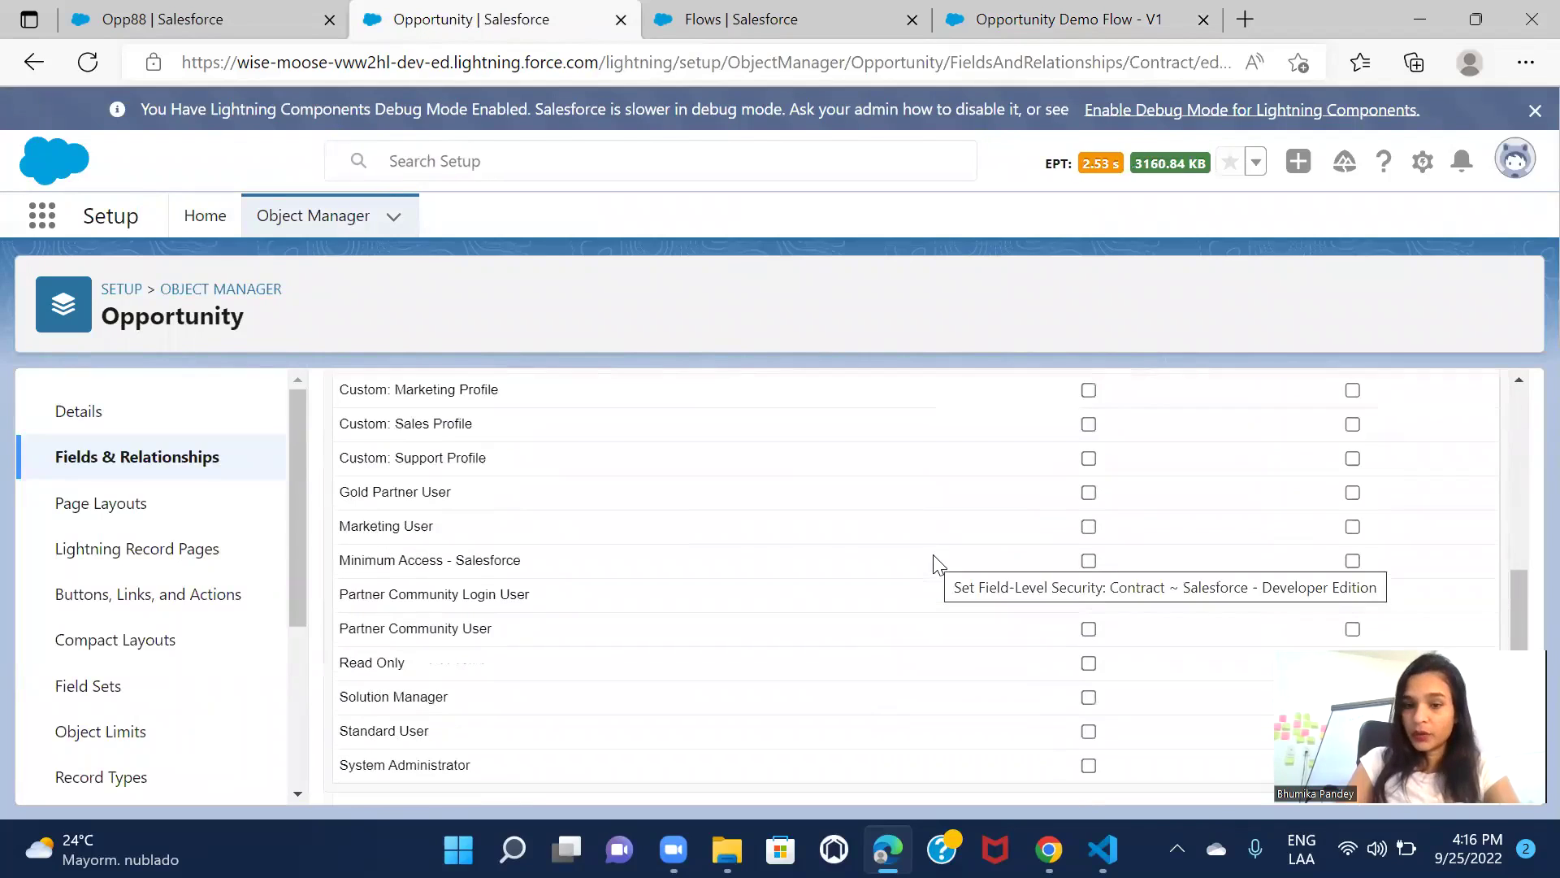
pyautogui.click(1089, 766)
pyautogui.scroll(5, 891, 574)
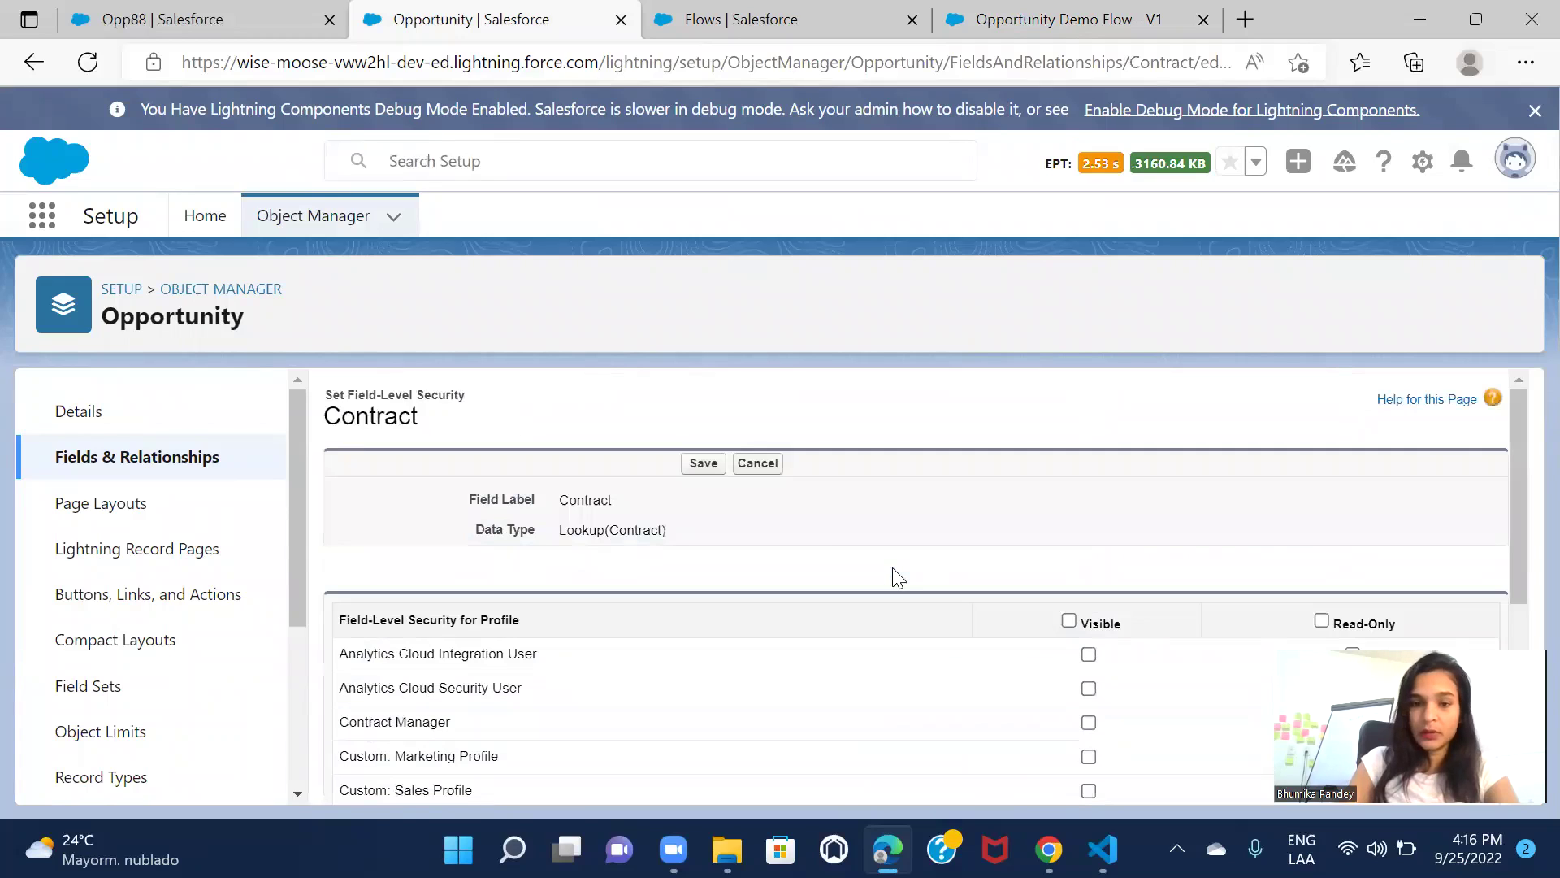
pyautogui.click(702, 465)
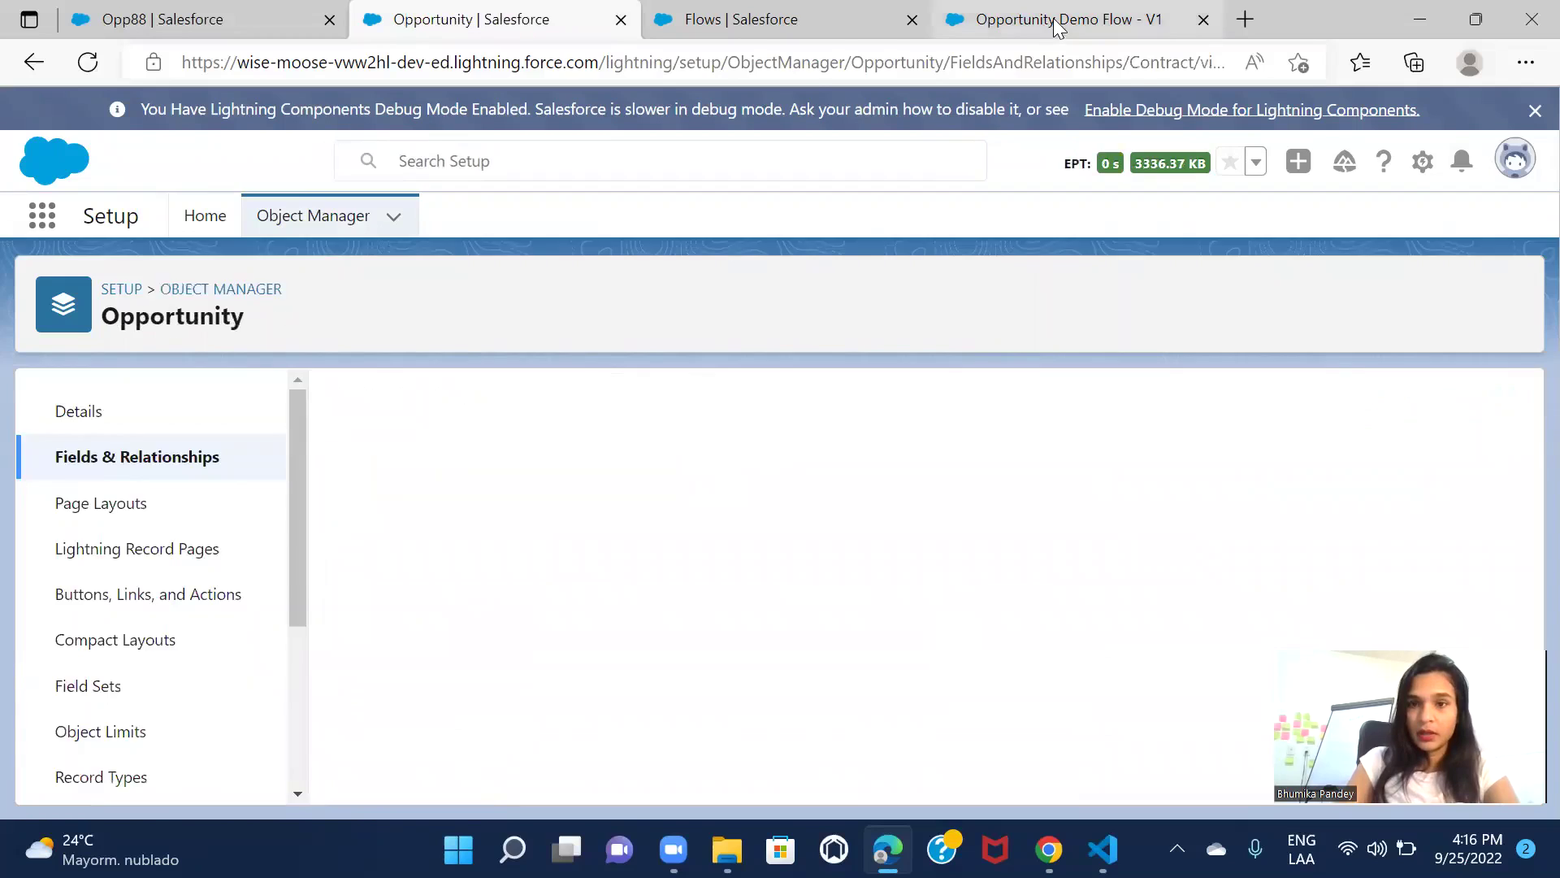
# Return to the flow, reopen the Screen_Details screen and add a Lookup component below the Account Name picklist
pyautogui.click(1121, 19)
pyautogui.doubleClick(998, 527)
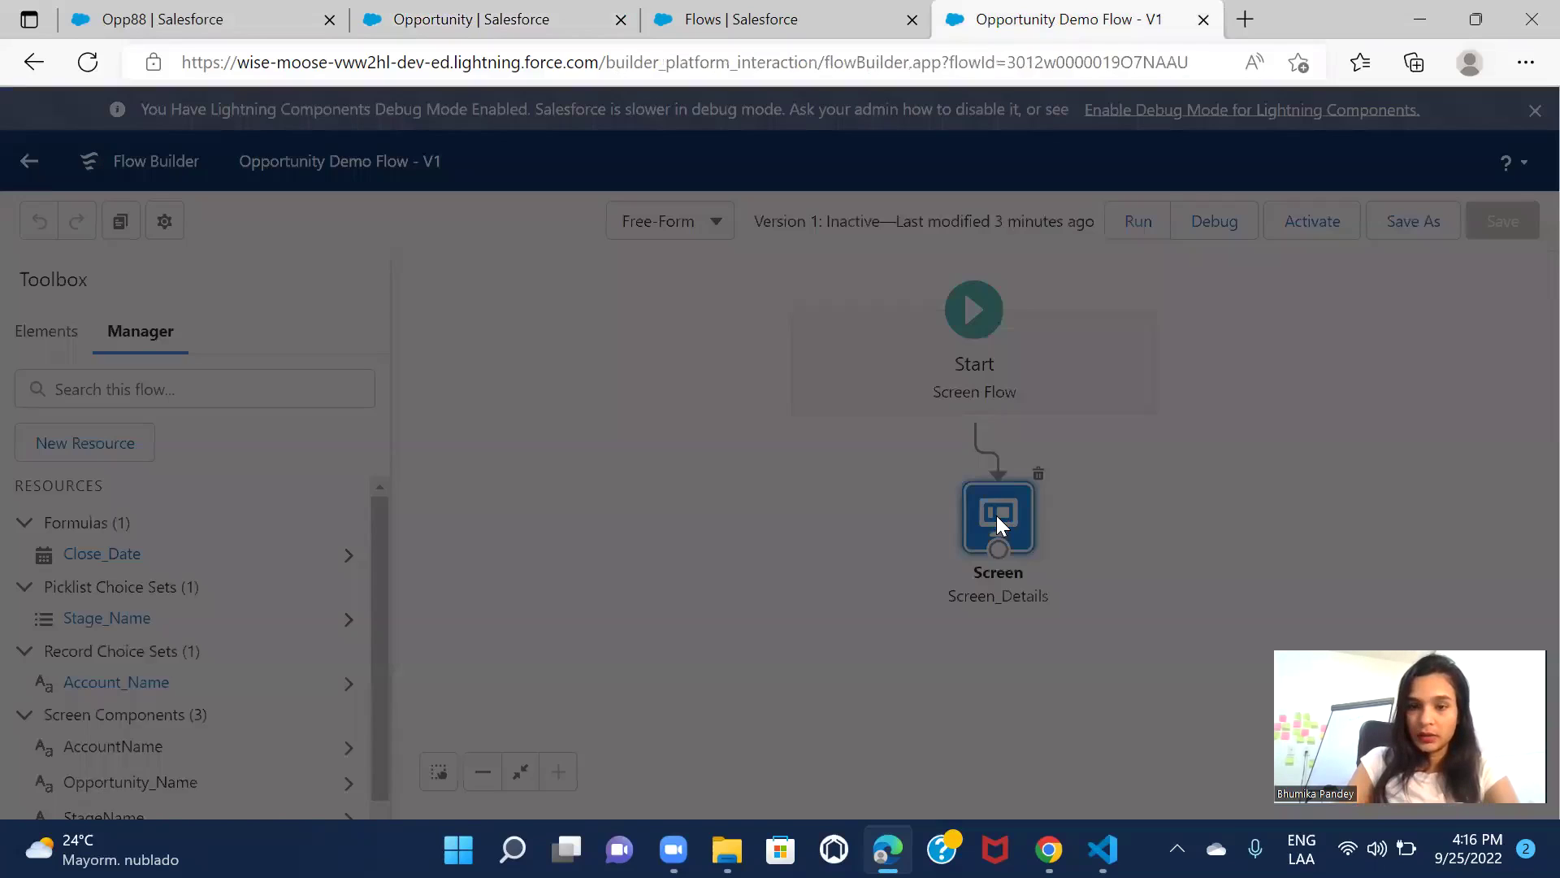
pyautogui.scroll(-3, 695, 457)
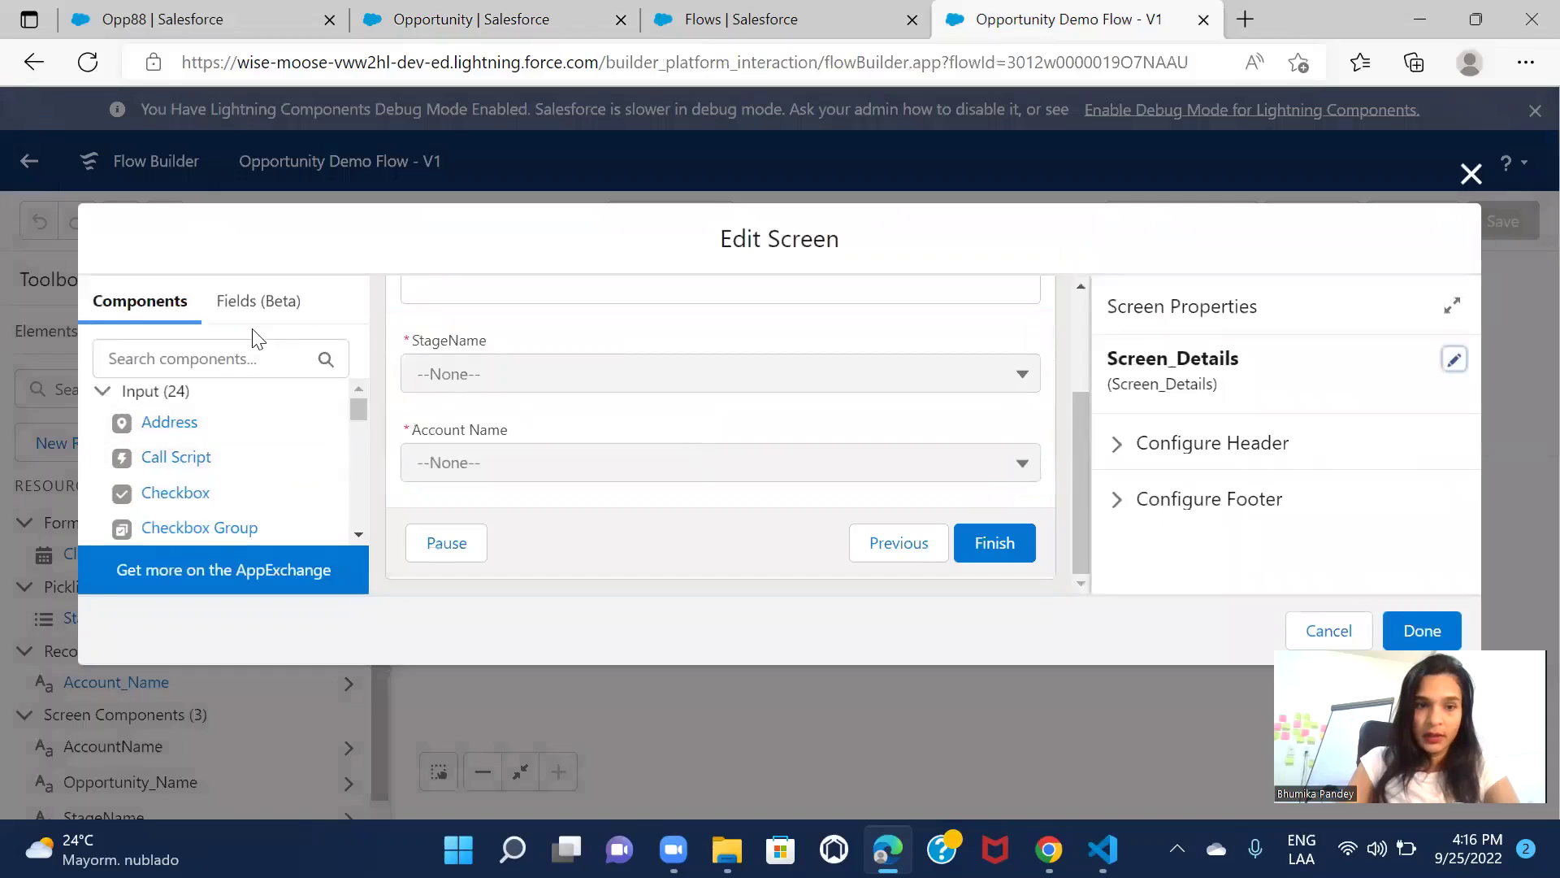
pyautogui.click(204, 360)
pyautogui.write('look')
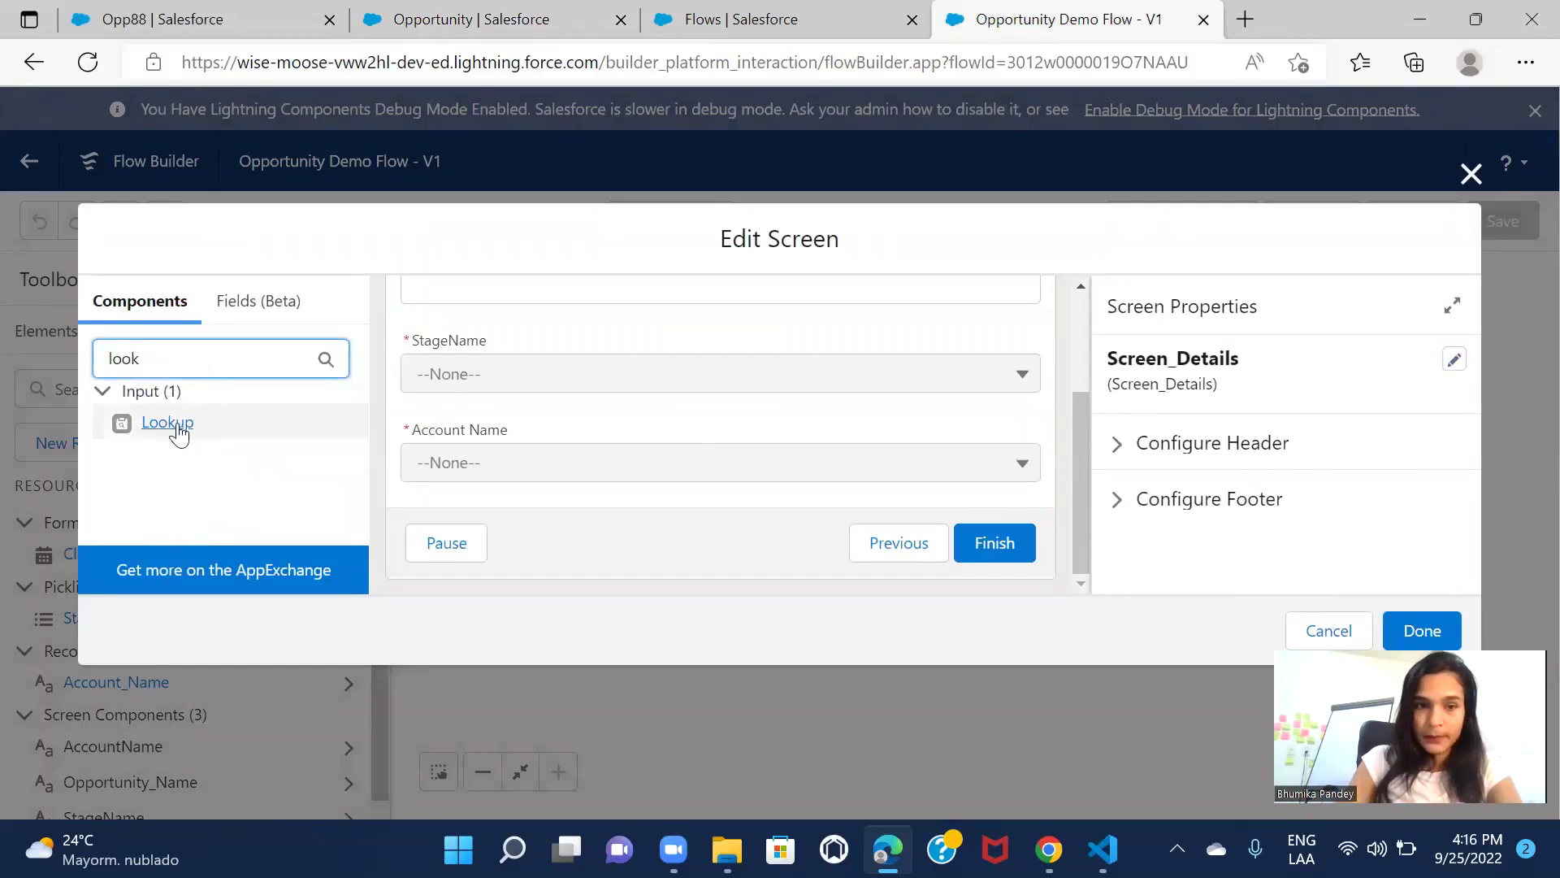
pyautogui.moveTo(165, 422); pyautogui.dragTo(515, 488)
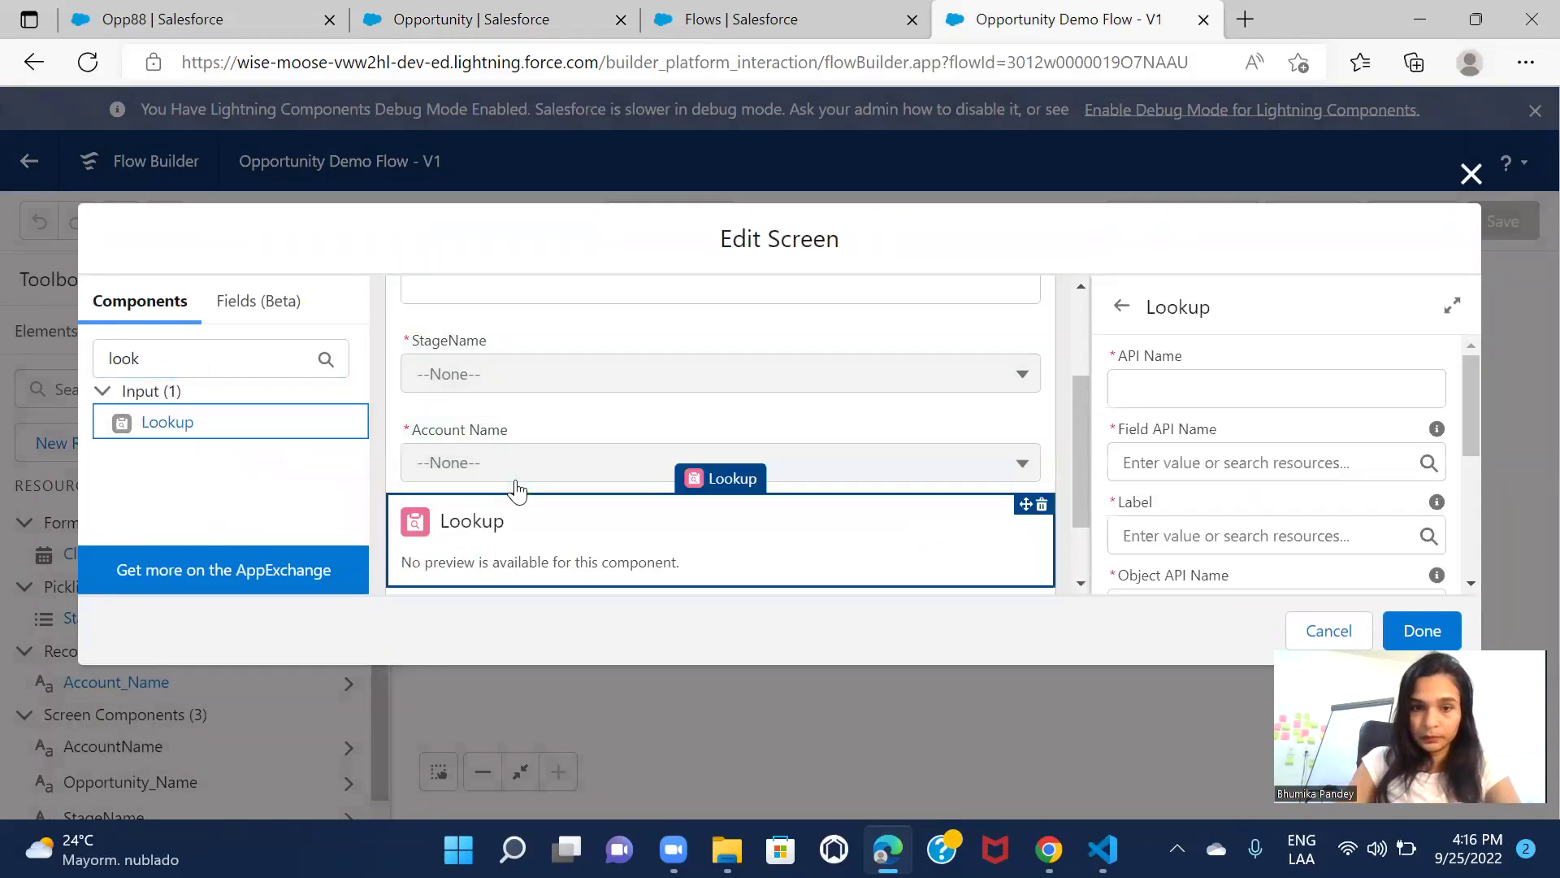
# Set the new lookup component's API name to Contract
pyautogui.click(1179, 384)
pyautogui.write('Cop')
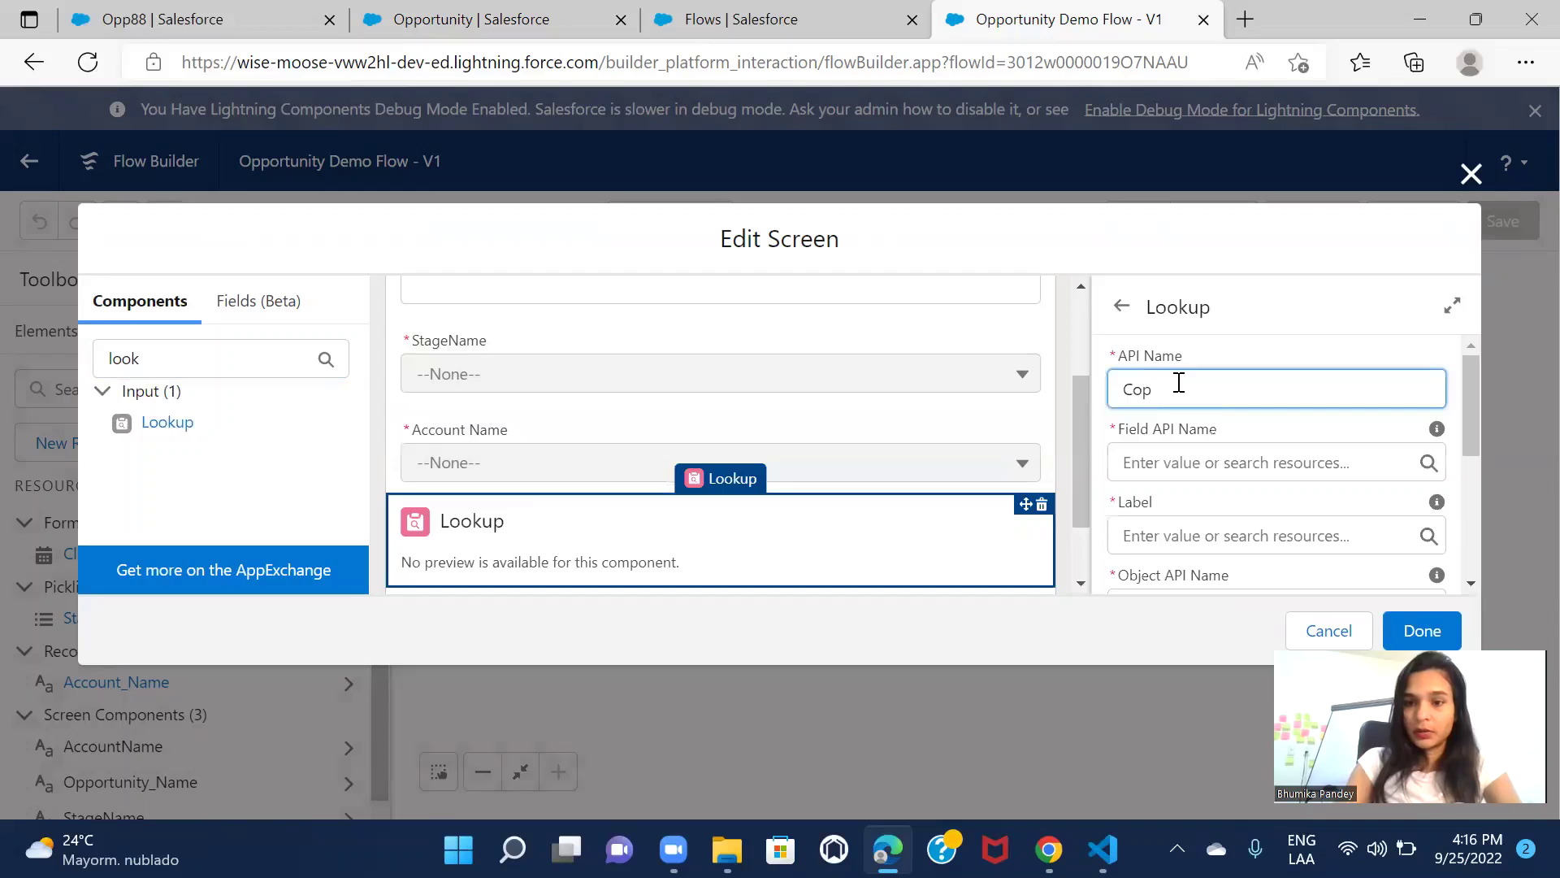
pyautogui.write('ntac')
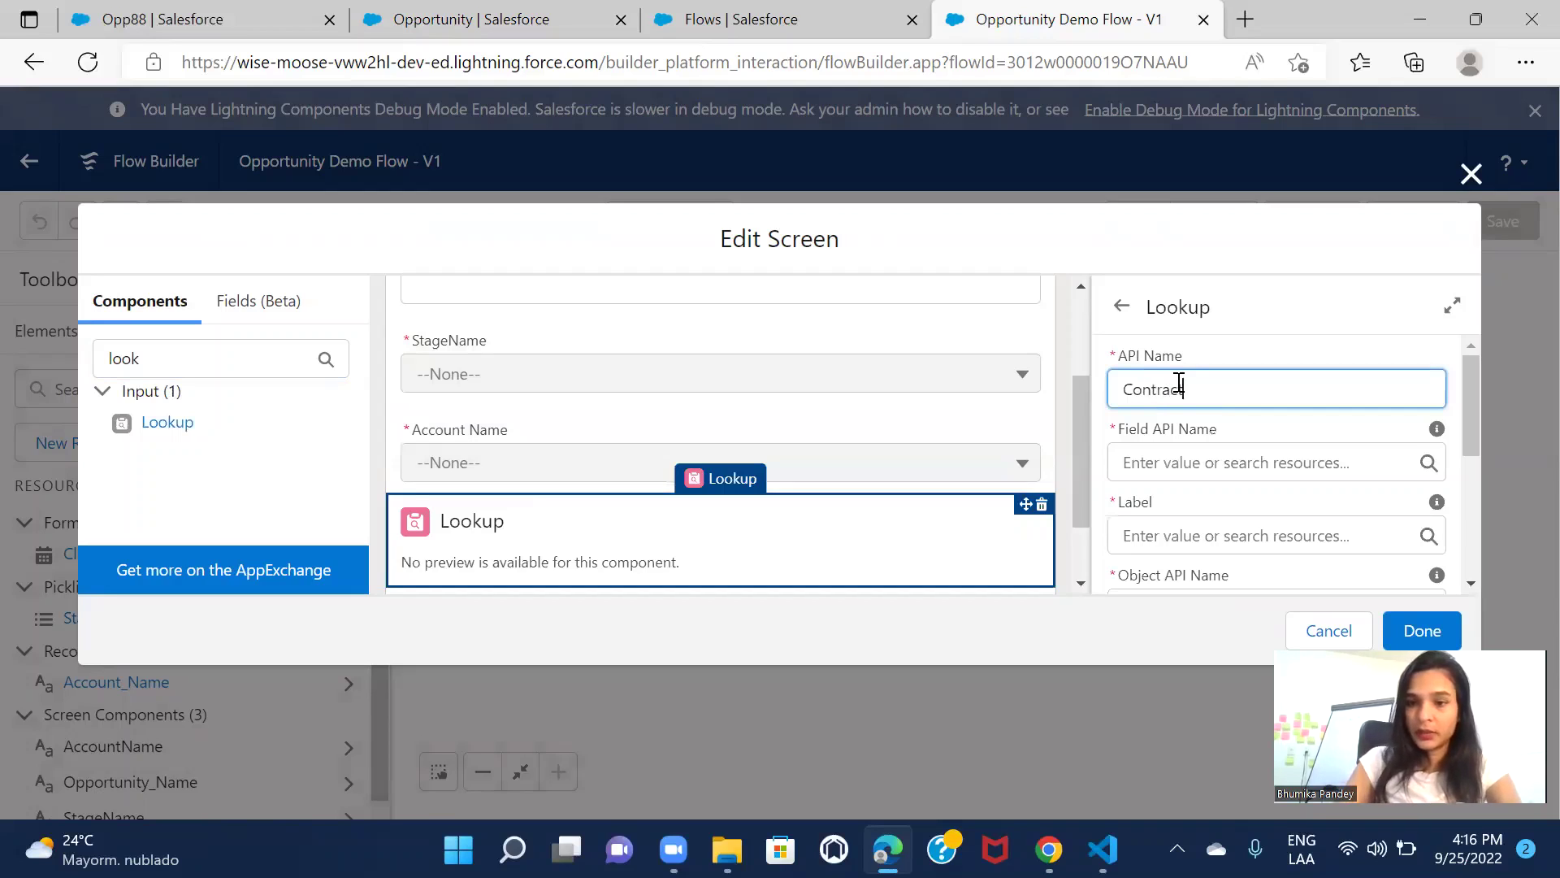
pyautogui.write('t')
# Copy the Contract field's API name from the Opportunity object's Fields & Relationships and set the lookup's Field API Name to ContractId
pyautogui.click(431, 24)
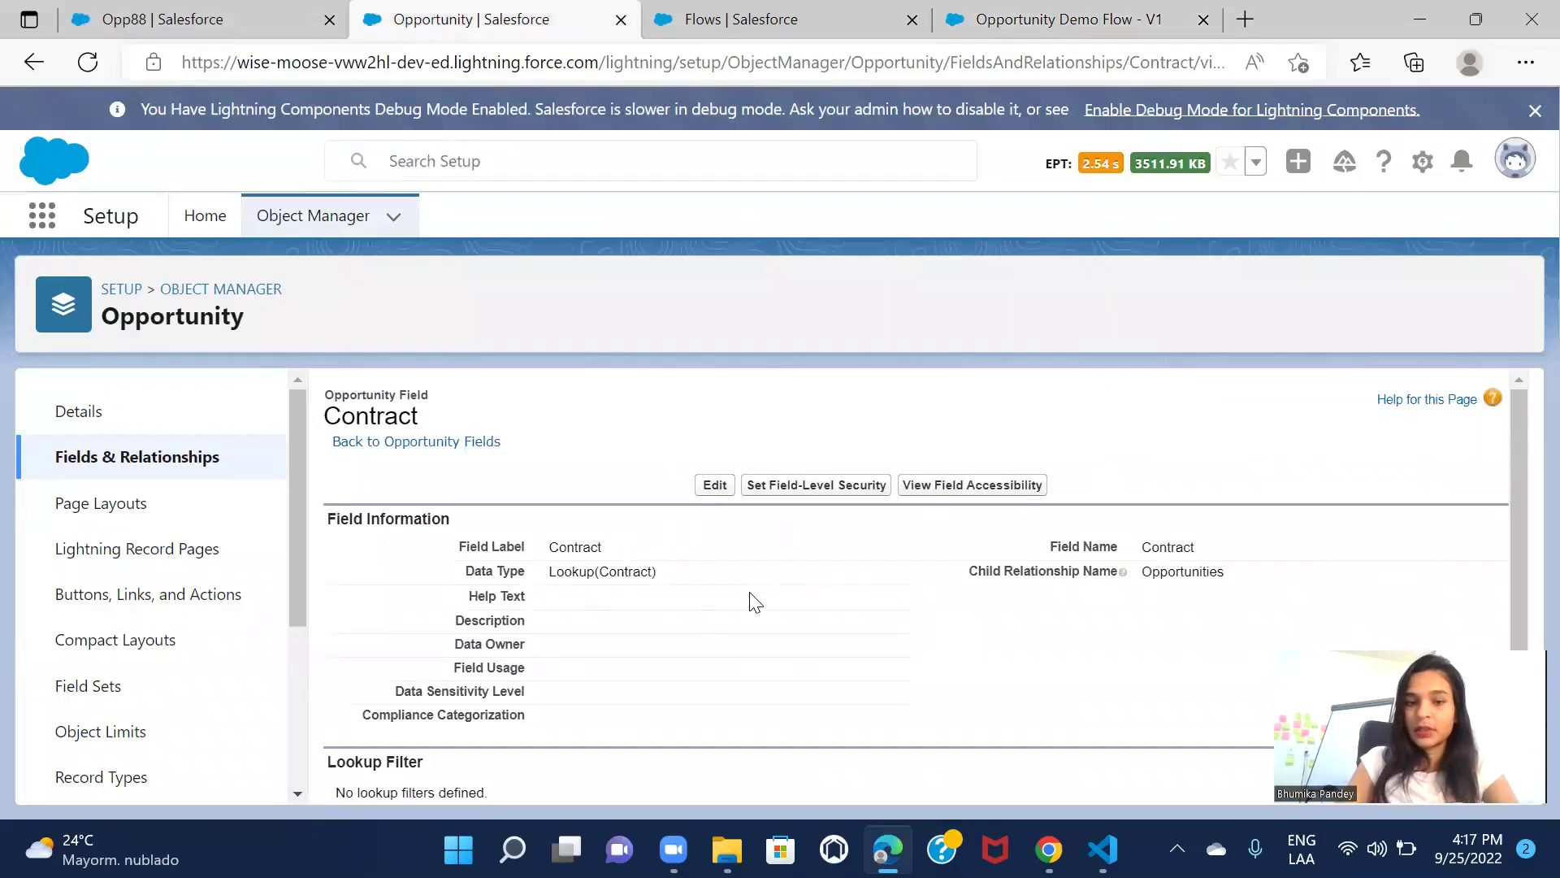
pyautogui.scroll(-1, 843, 606)
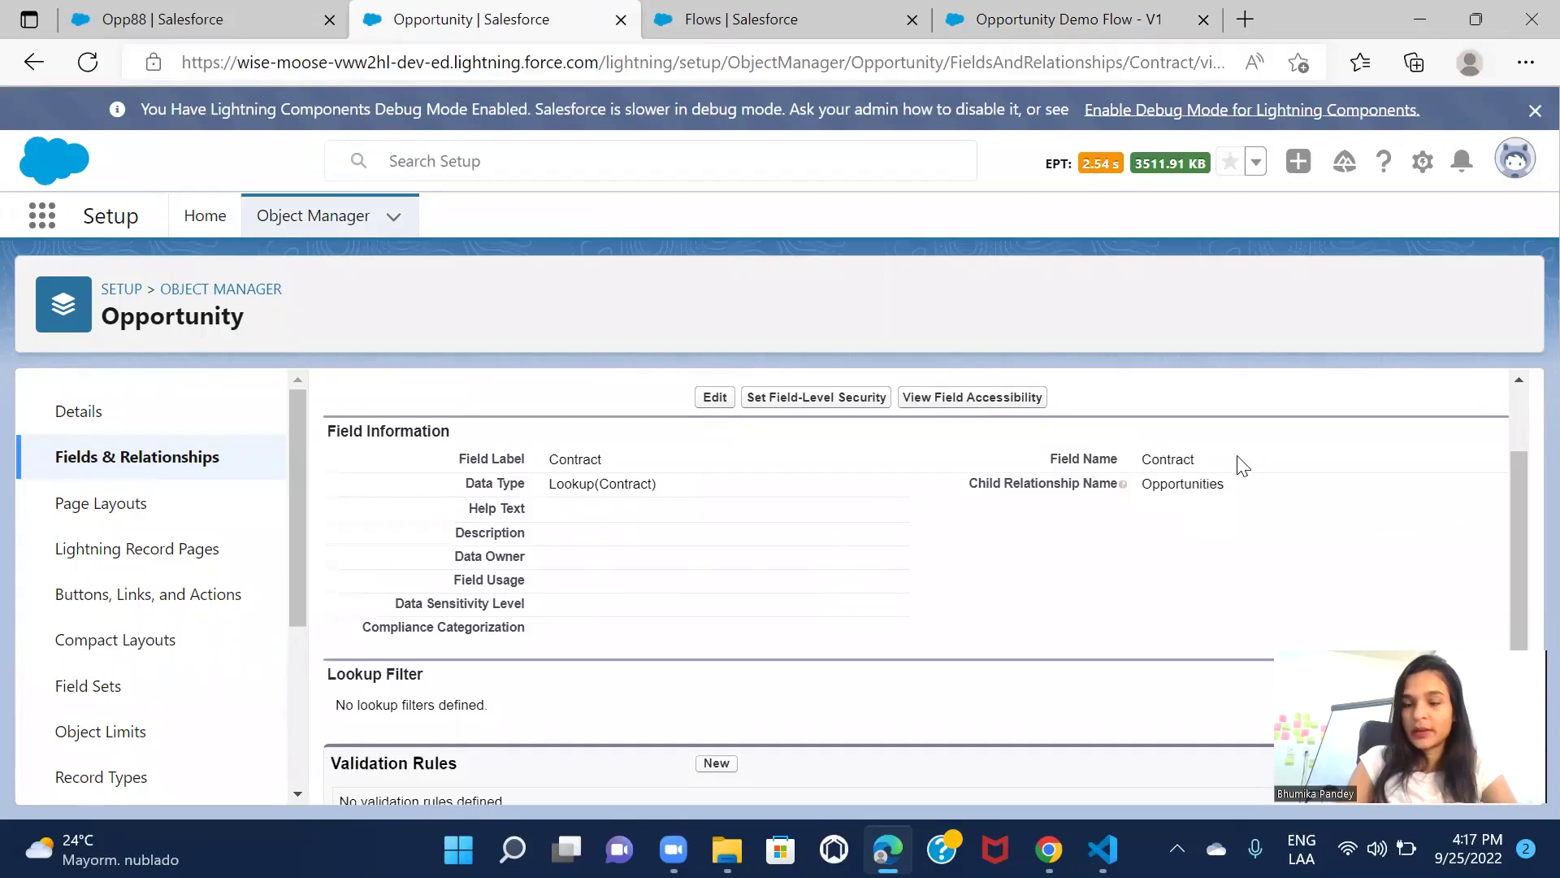
pyautogui.click(759, 28)
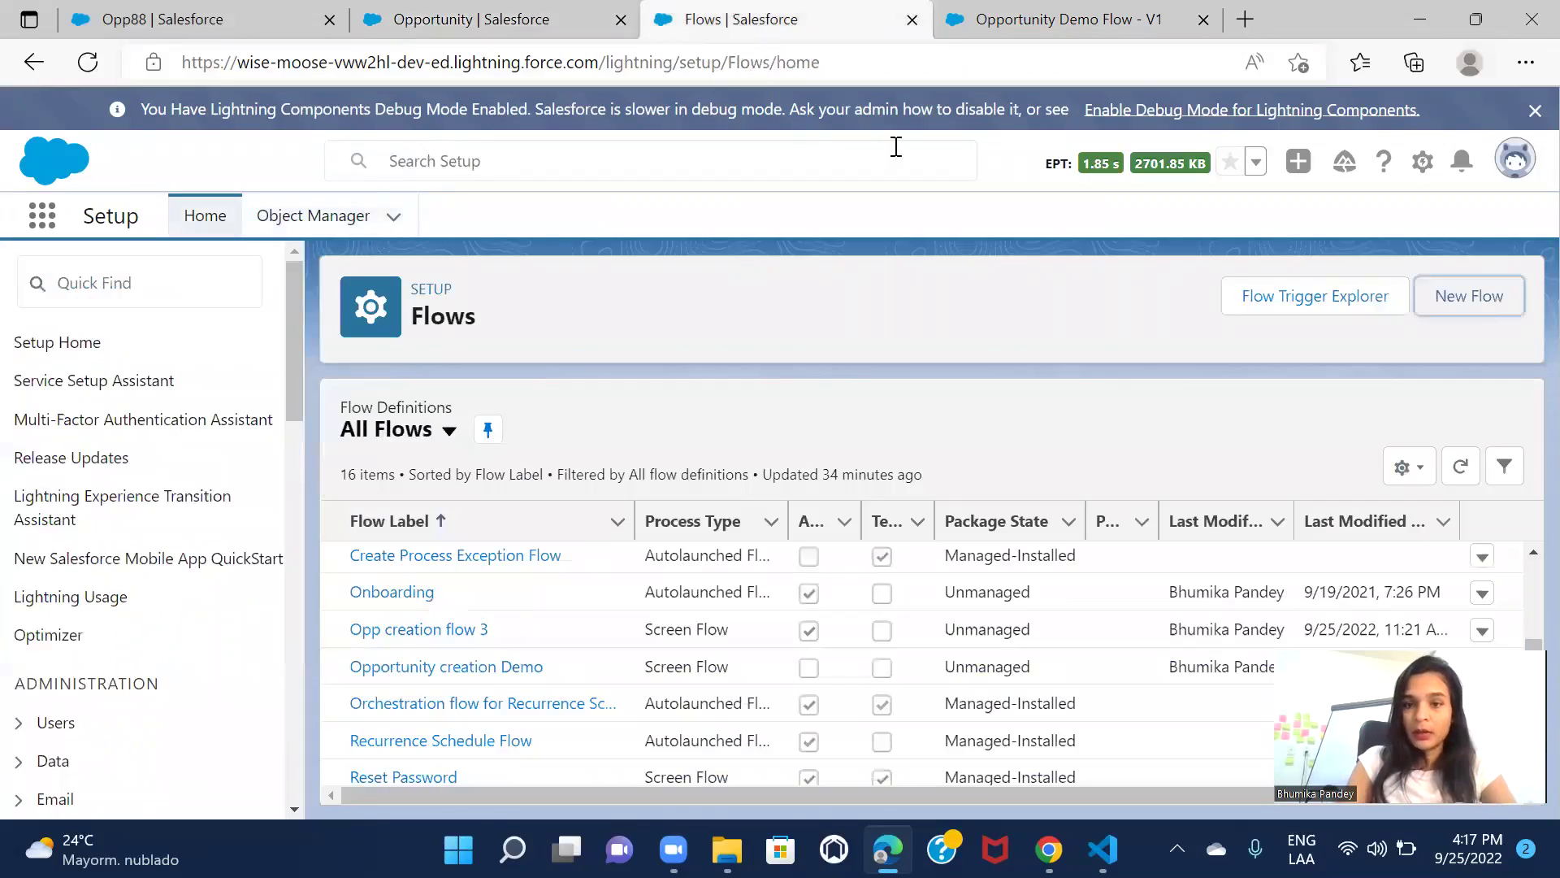
pyautogui.click(455, 19)
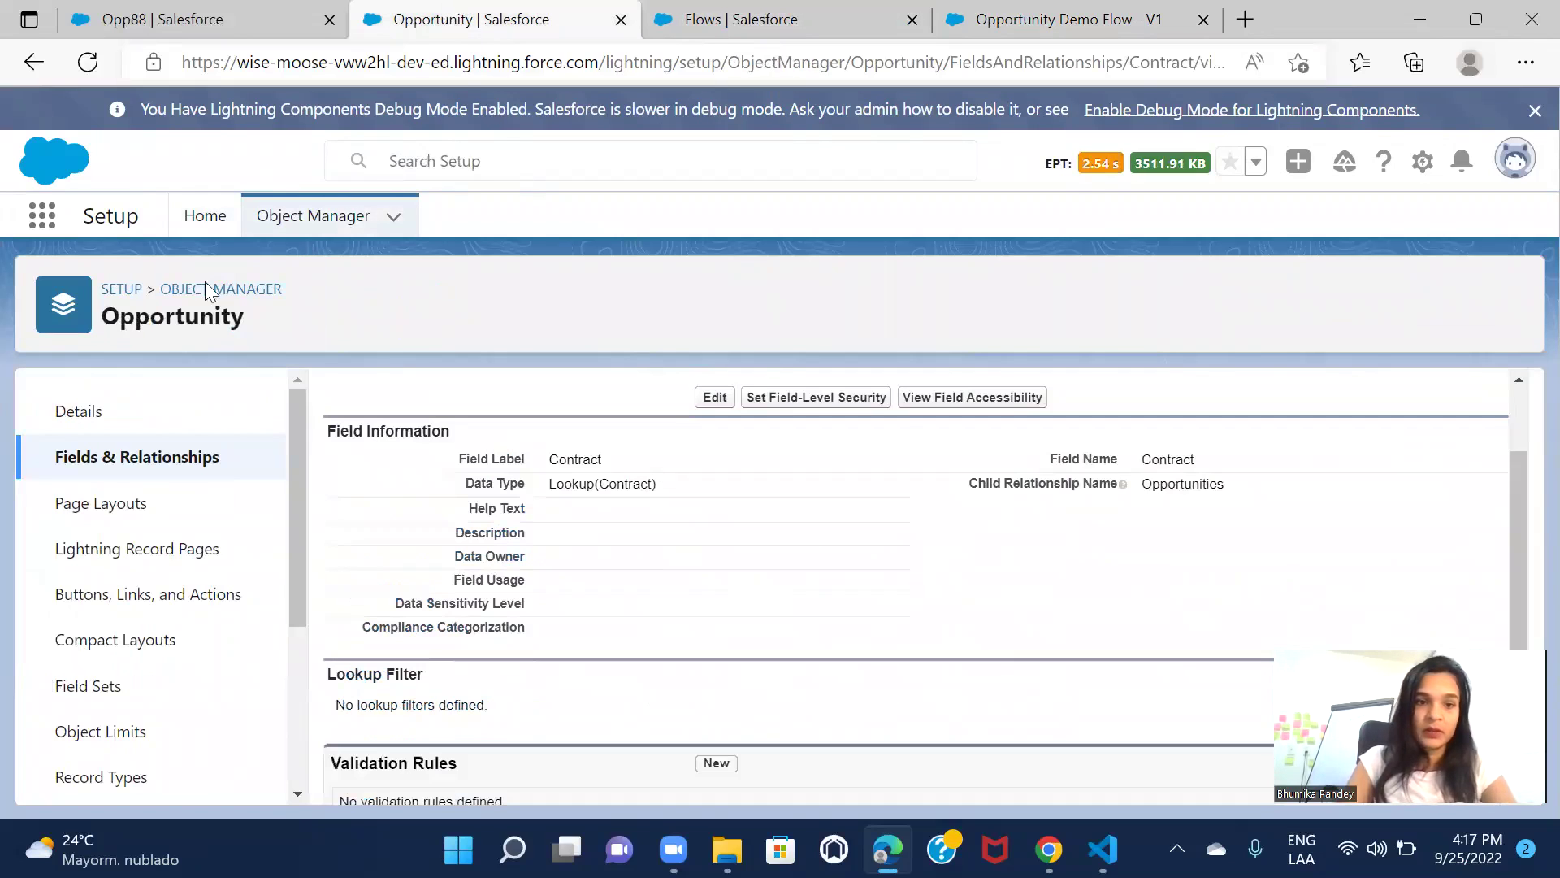
pyautogui.click(119, 453)
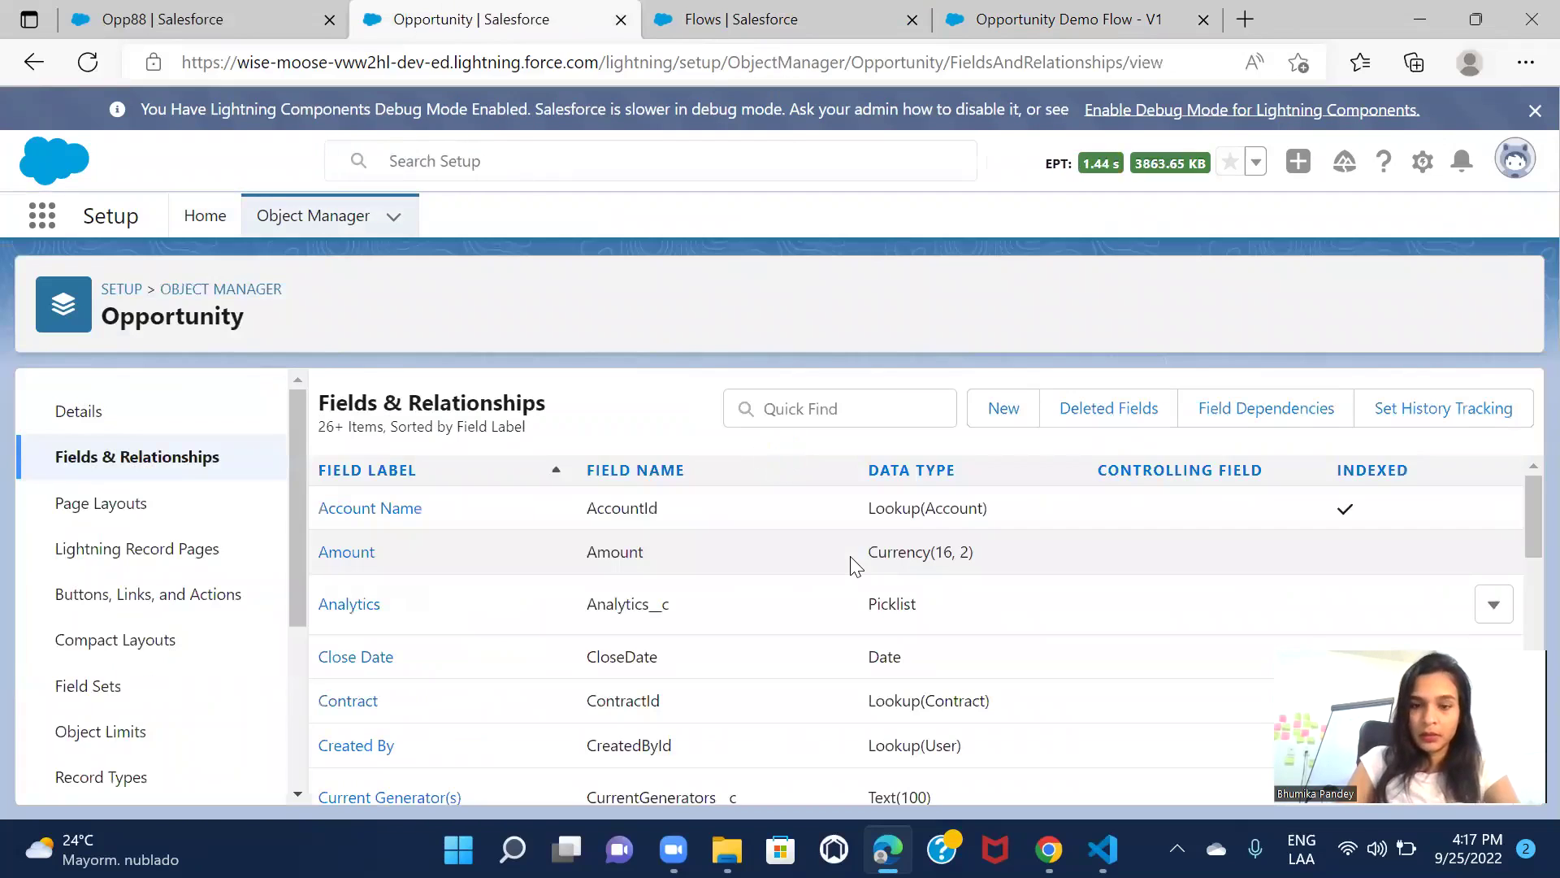
pyautogui.scroll(-2, 853, 564)
pyautogui.doubleClick(639, 594)
pyautogui.hotkey('ctrl', 'c')
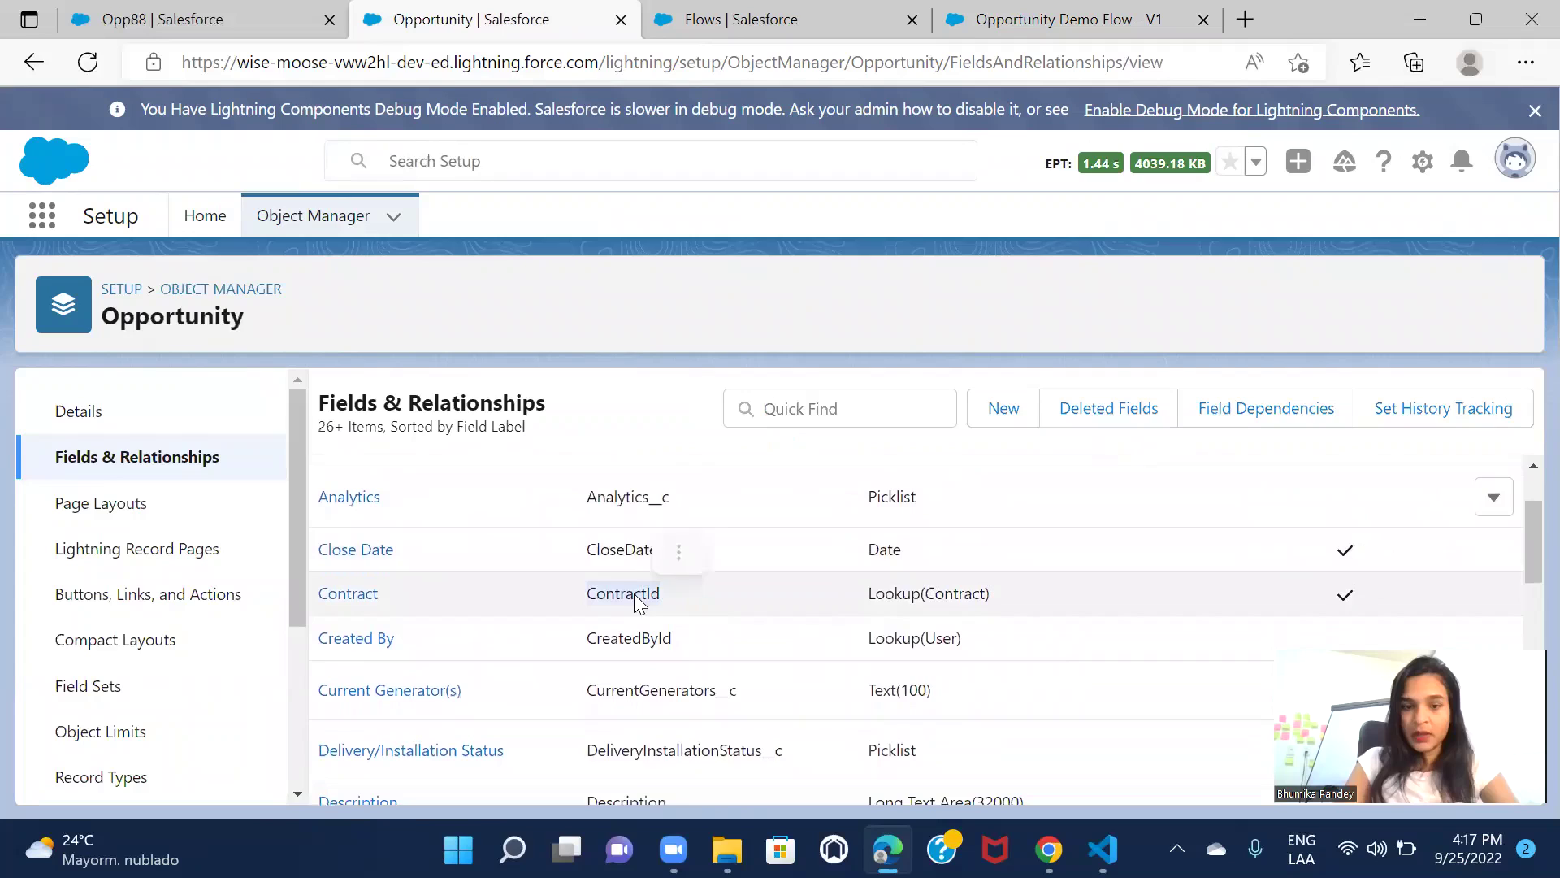
pyautogui.click(1087, 24)
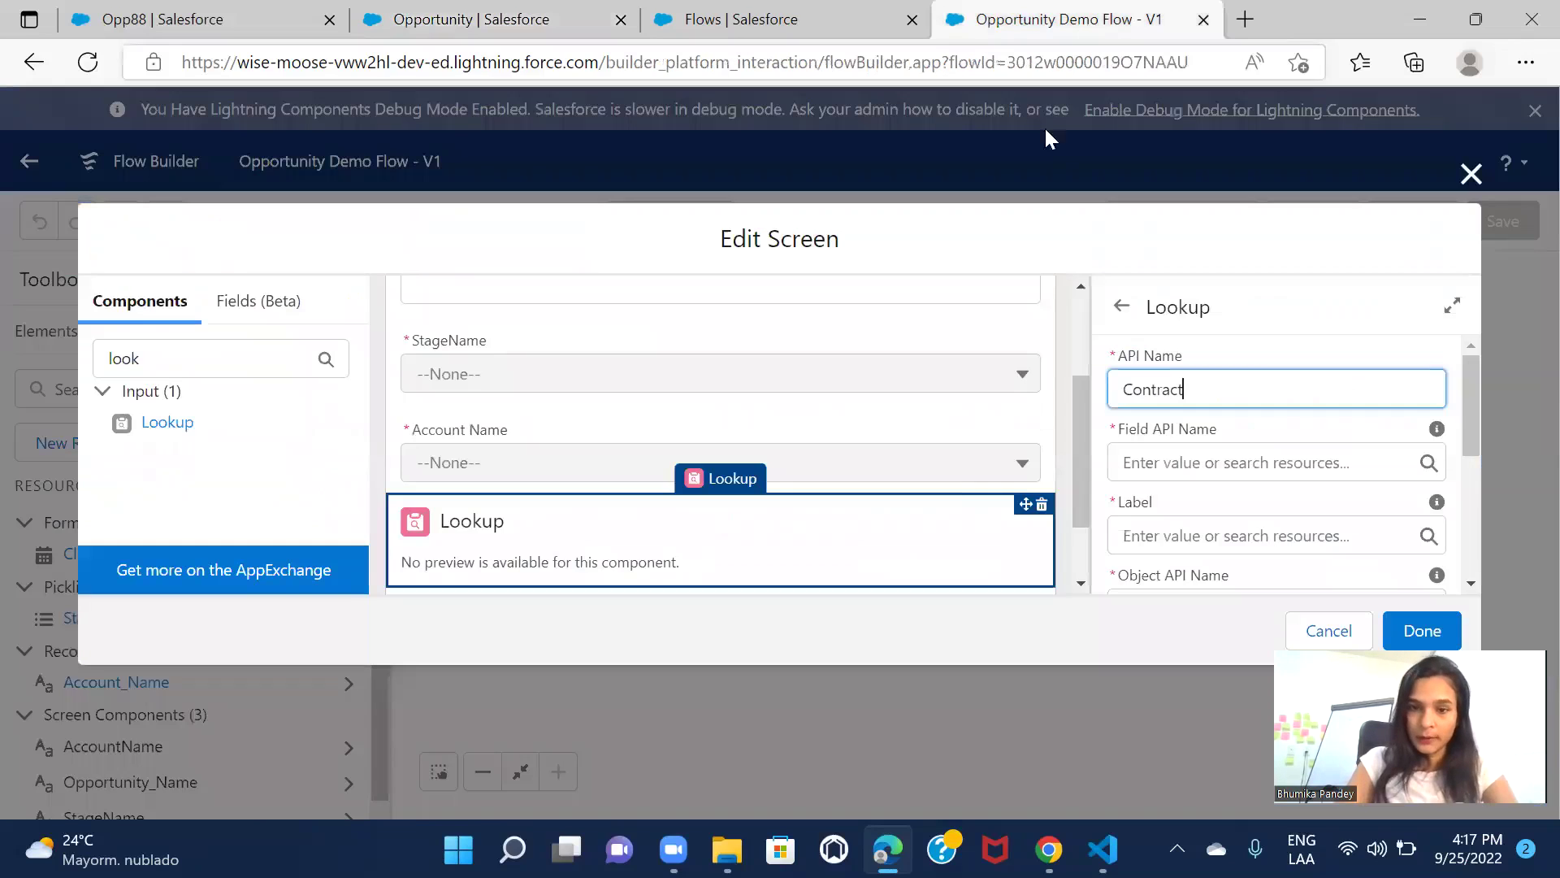
pyautogui.click(1199, 462)
pyautogui.hotkey('ctrl', 'v')
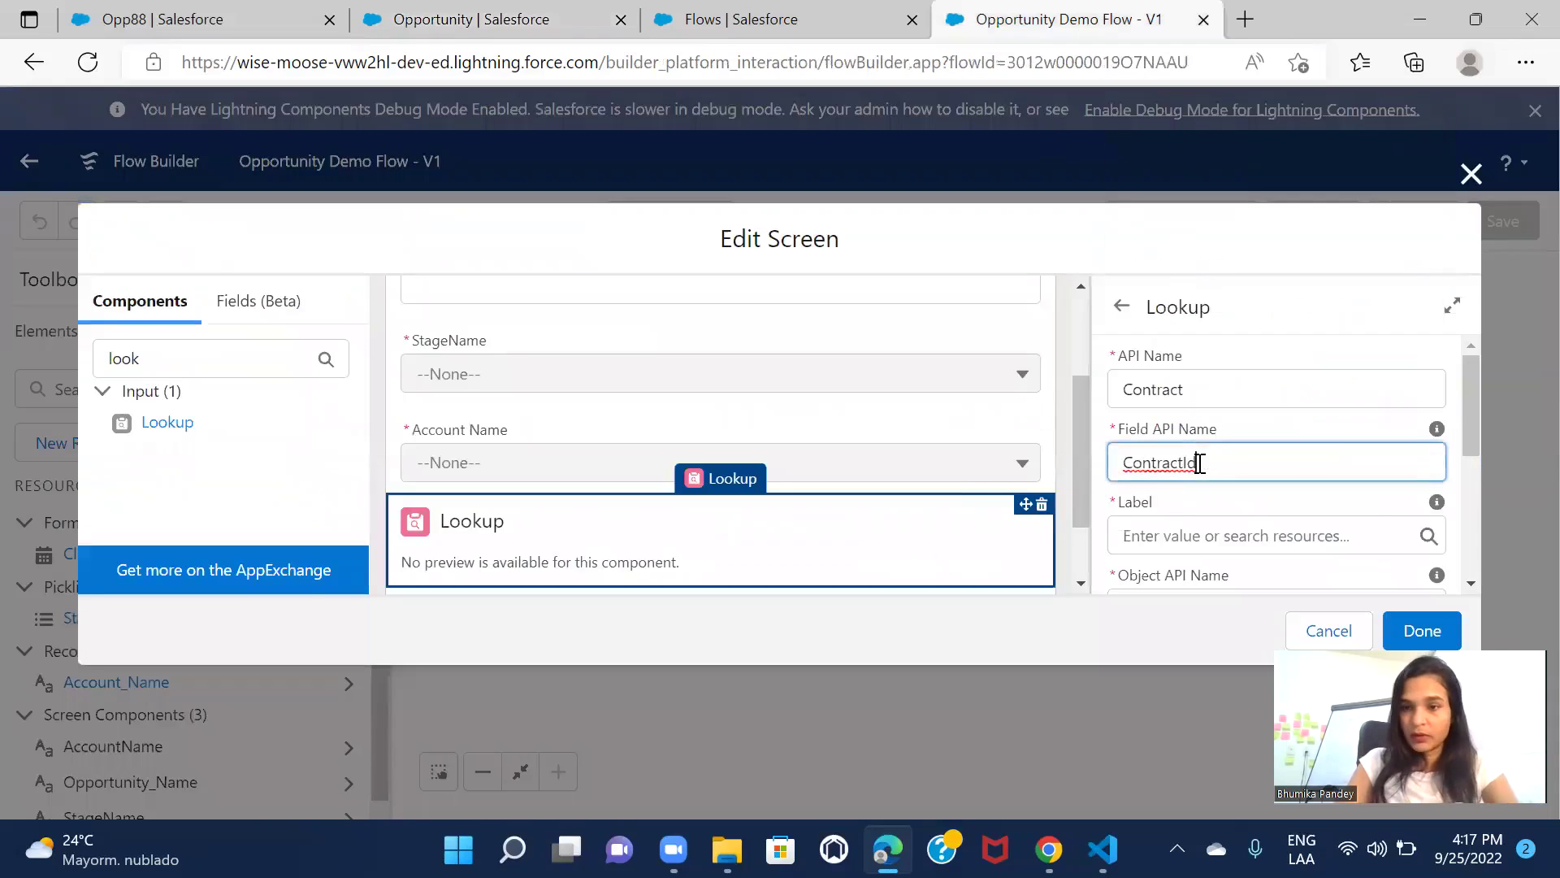
# Set the lookup component's label to Contract and its Object API Name to Opportunity
pyautogui.click(1197, 524)
pyautogui.write('Contract')
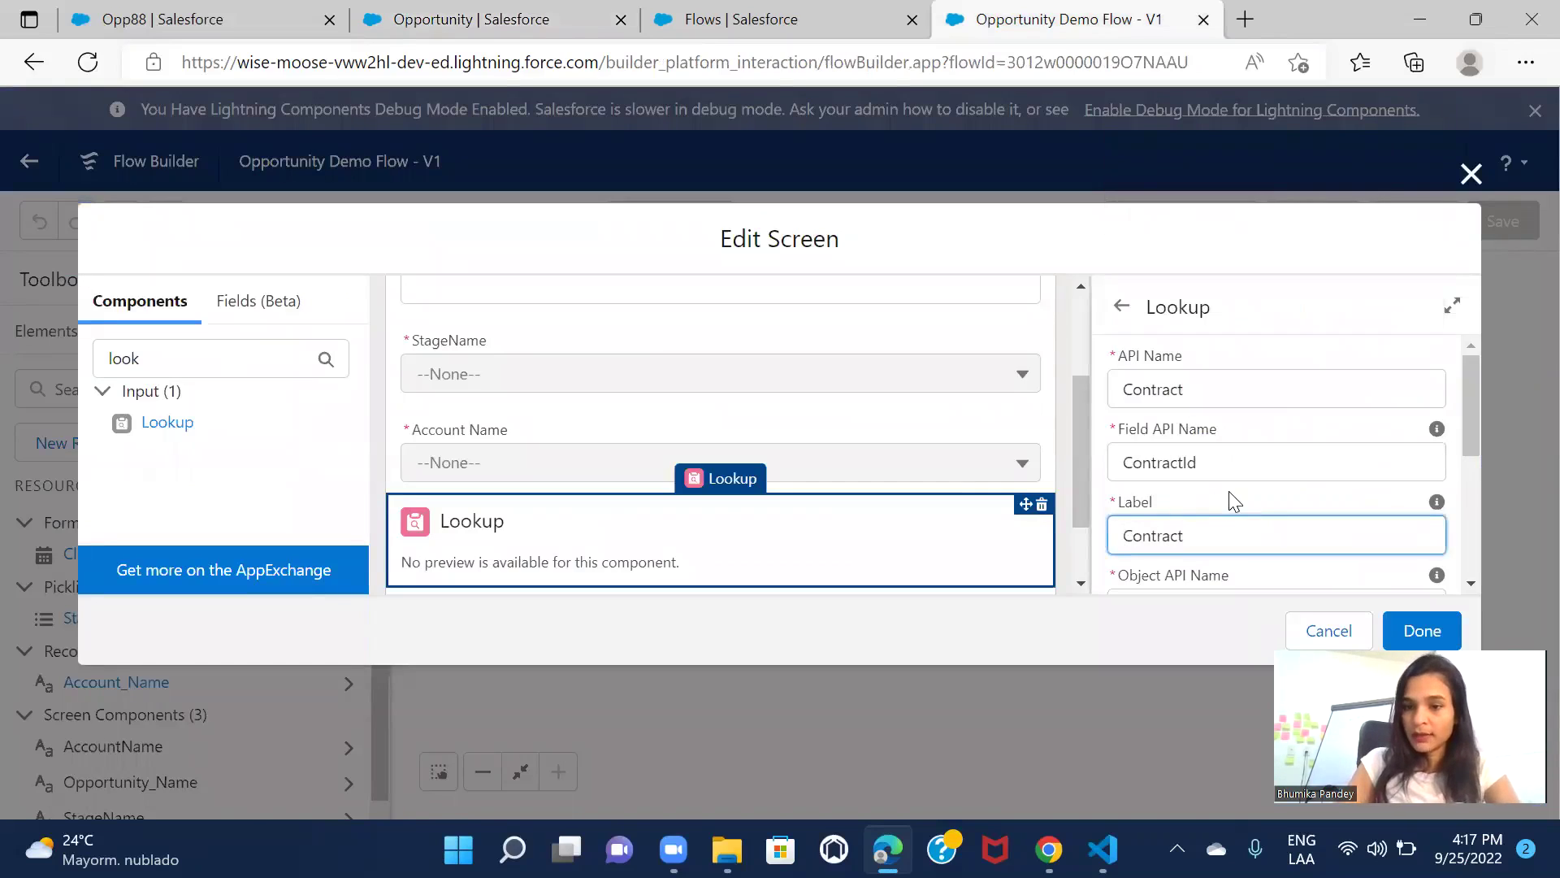
pyautogui.click(1227, 494)
pyautogui.scroll(-2, 1226, 496)
pyautogui.click(1189, 457)
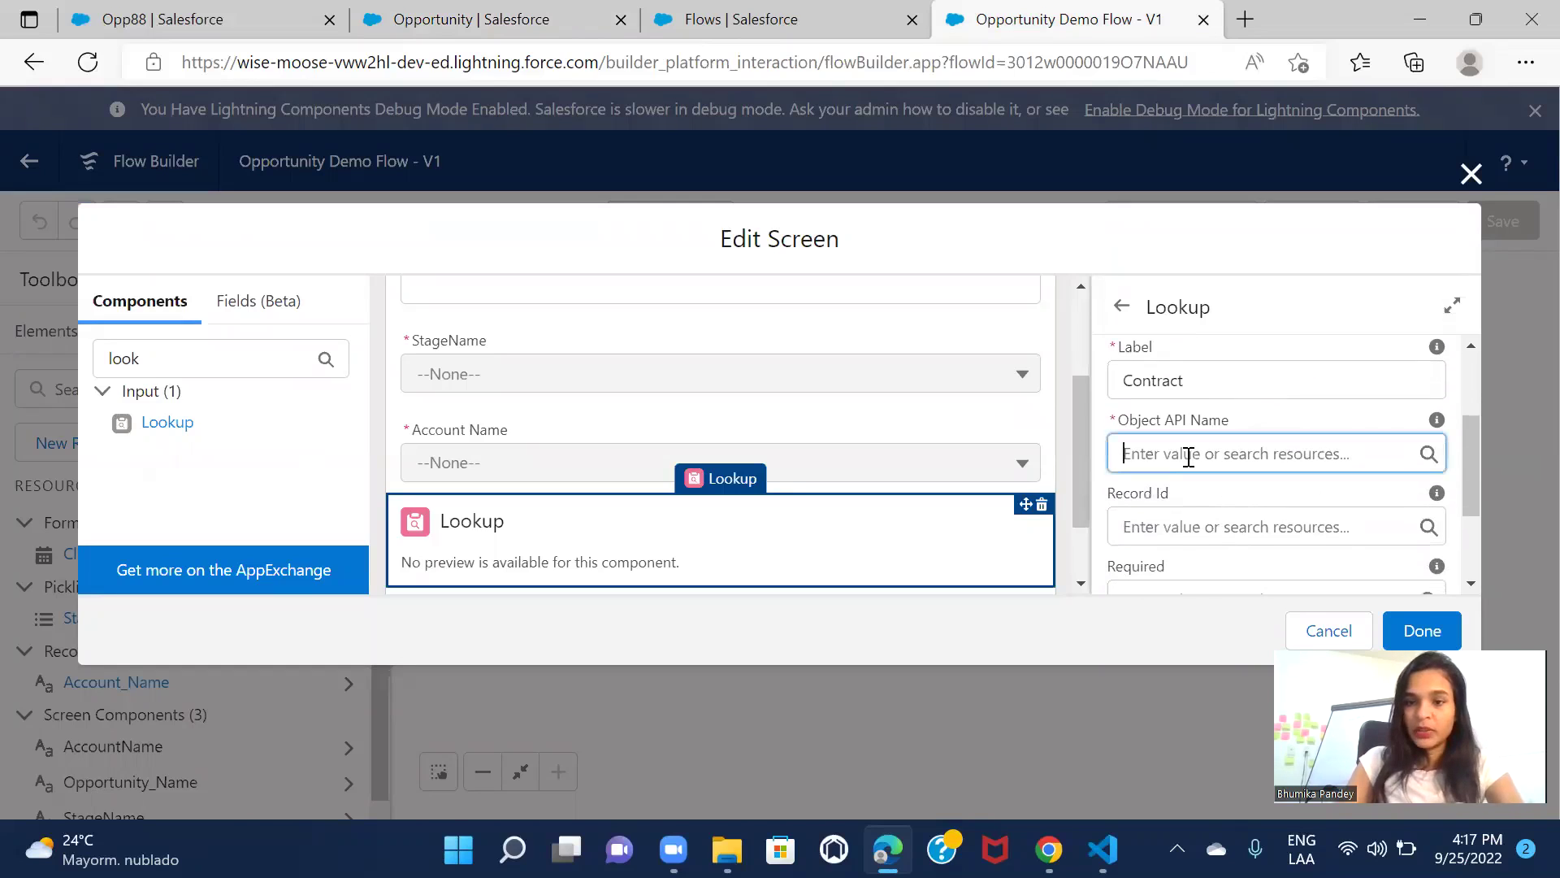
pyautogui.write('Opport')
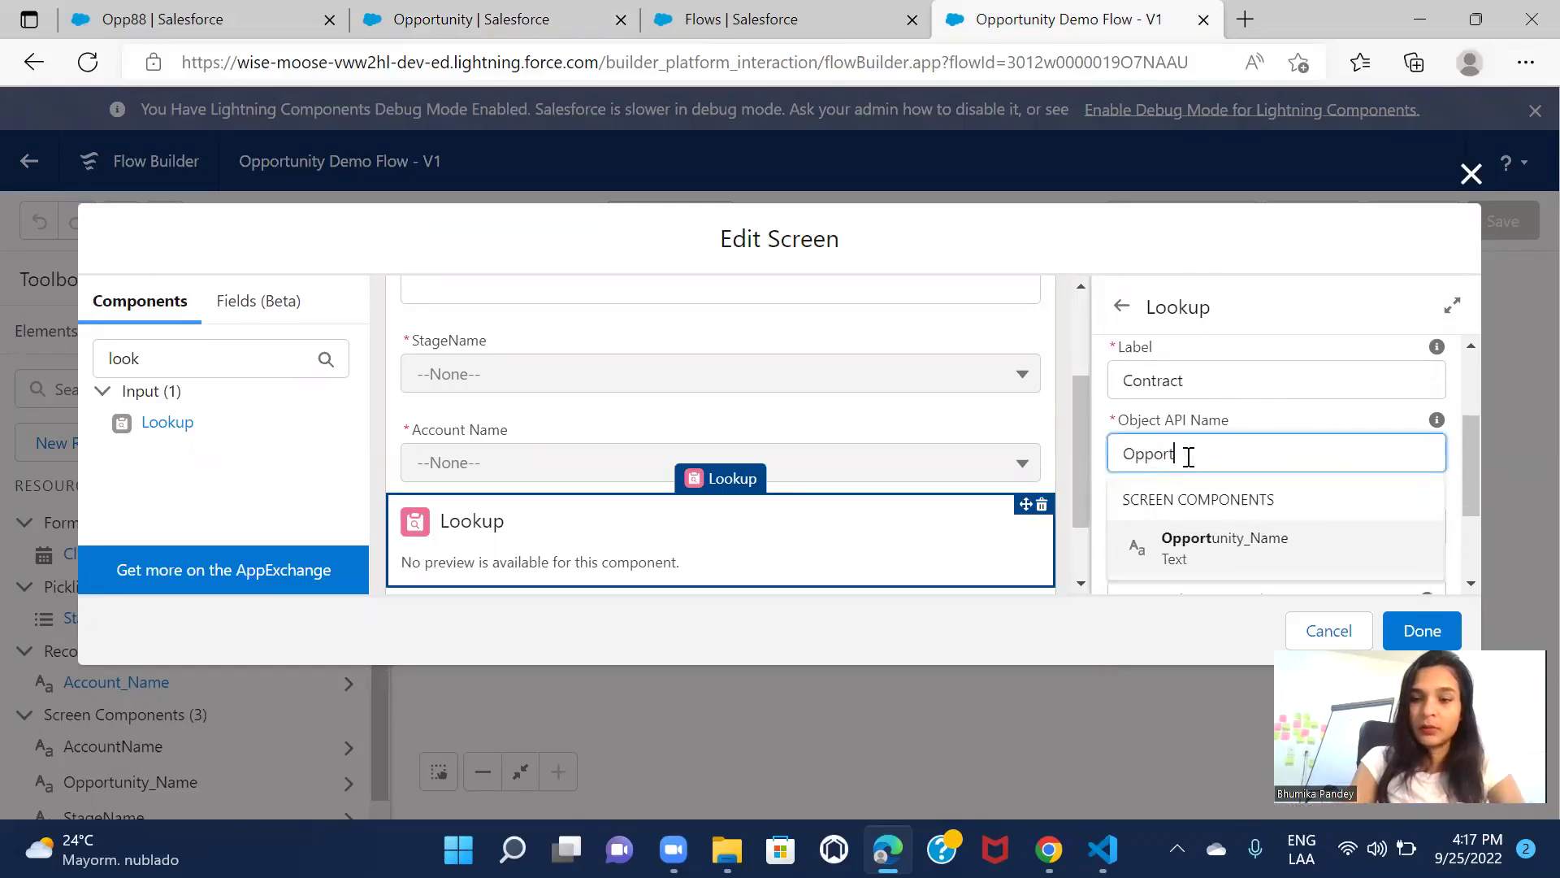
pyautogui.write('unity')
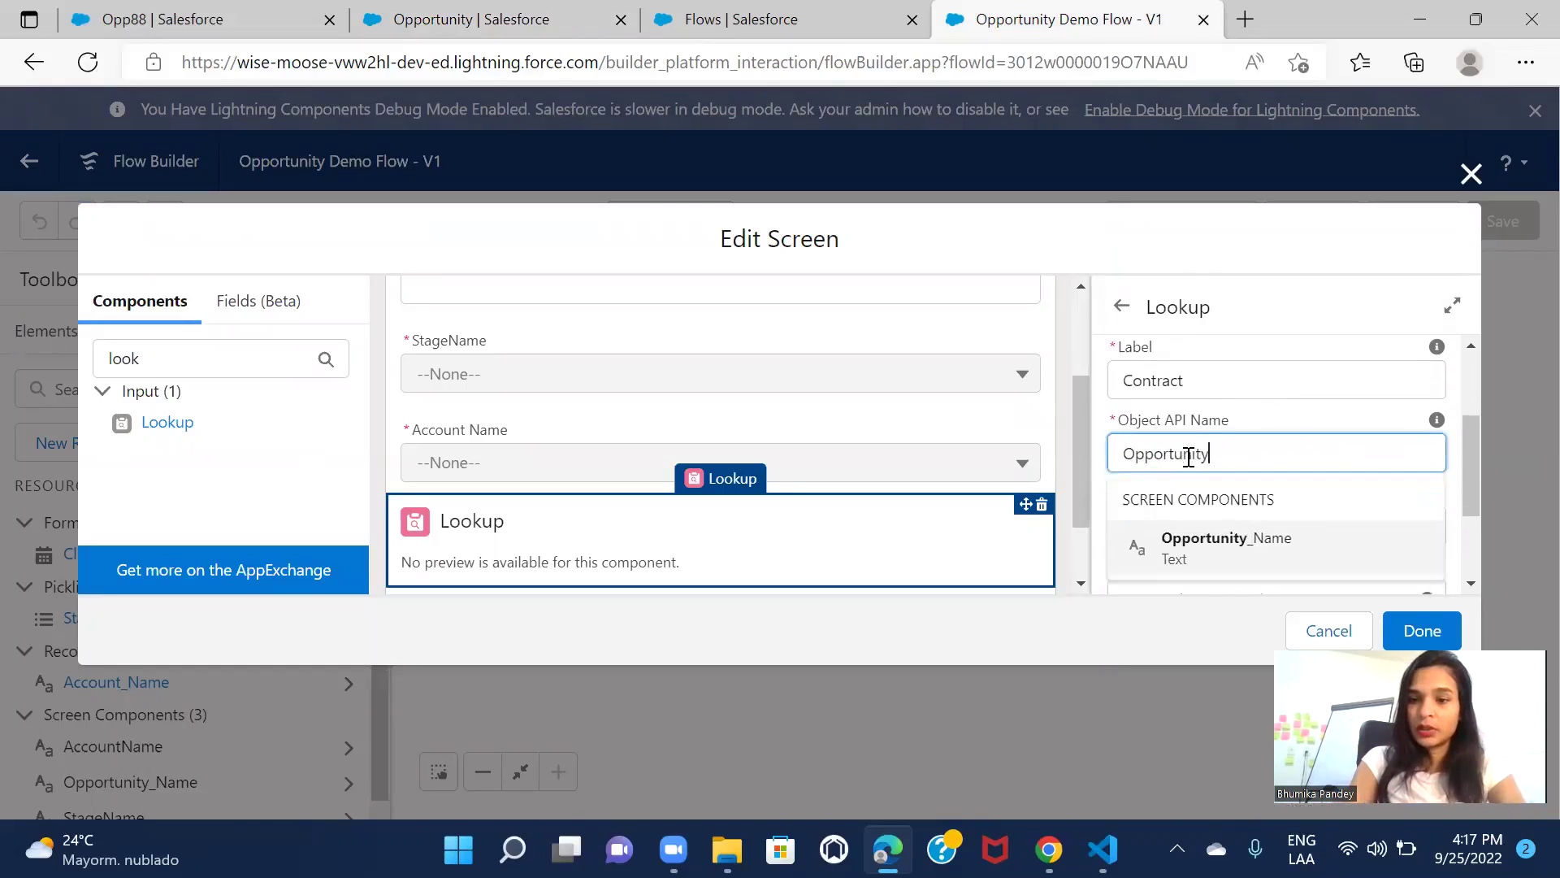
pyautogui.click(1256, 411)
pyautogui.scroll(-1, 1300, 455)
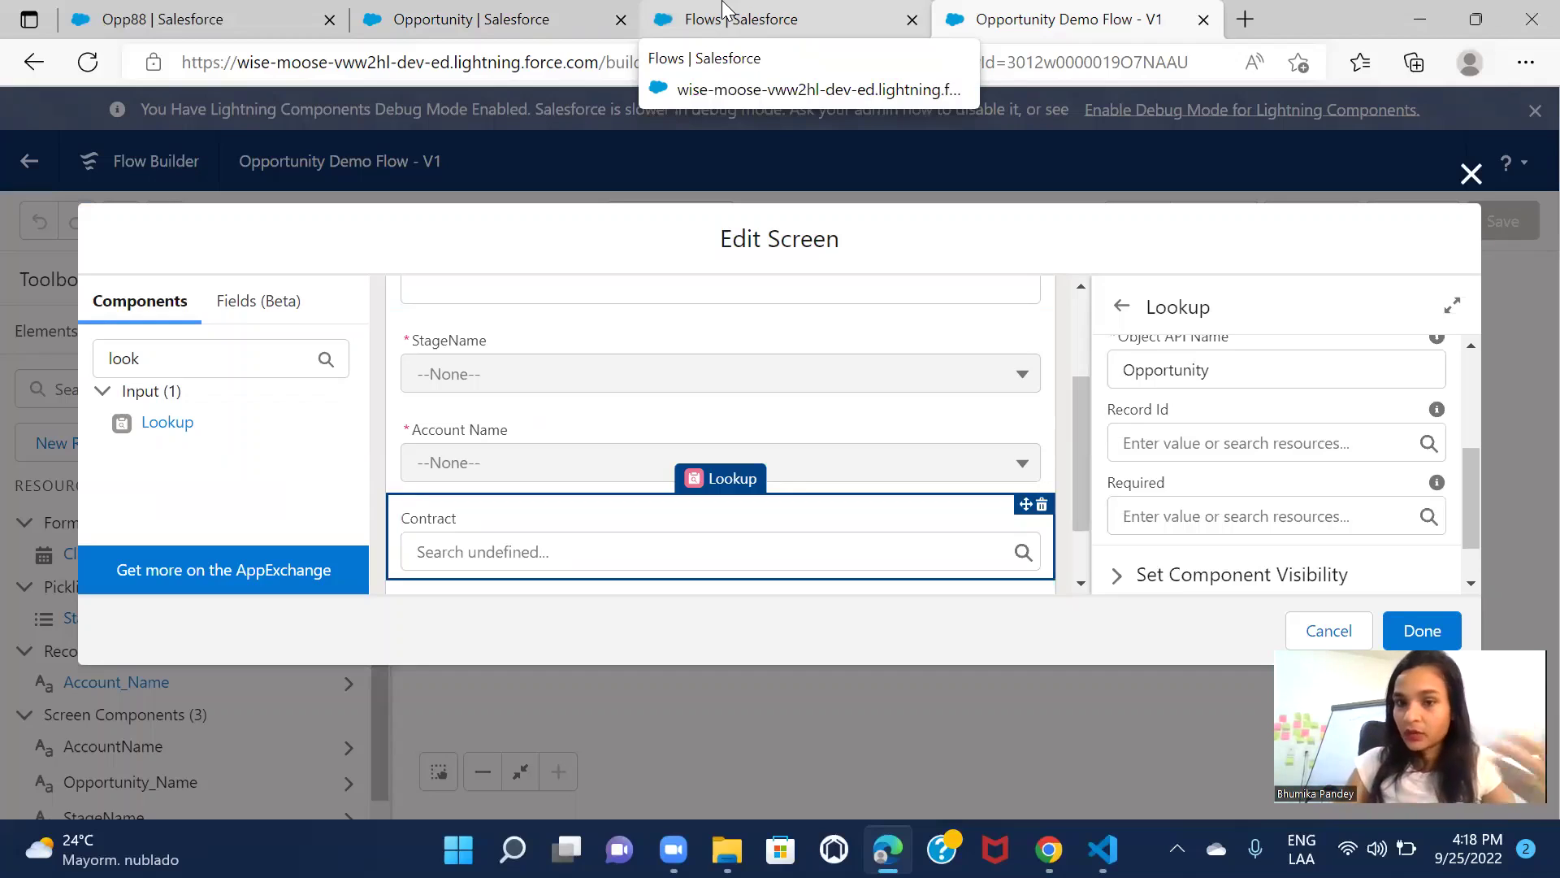
# Create a new variable resource with the API name recordId for the lookup's Record Id
pyautogui.click(1191, 447)
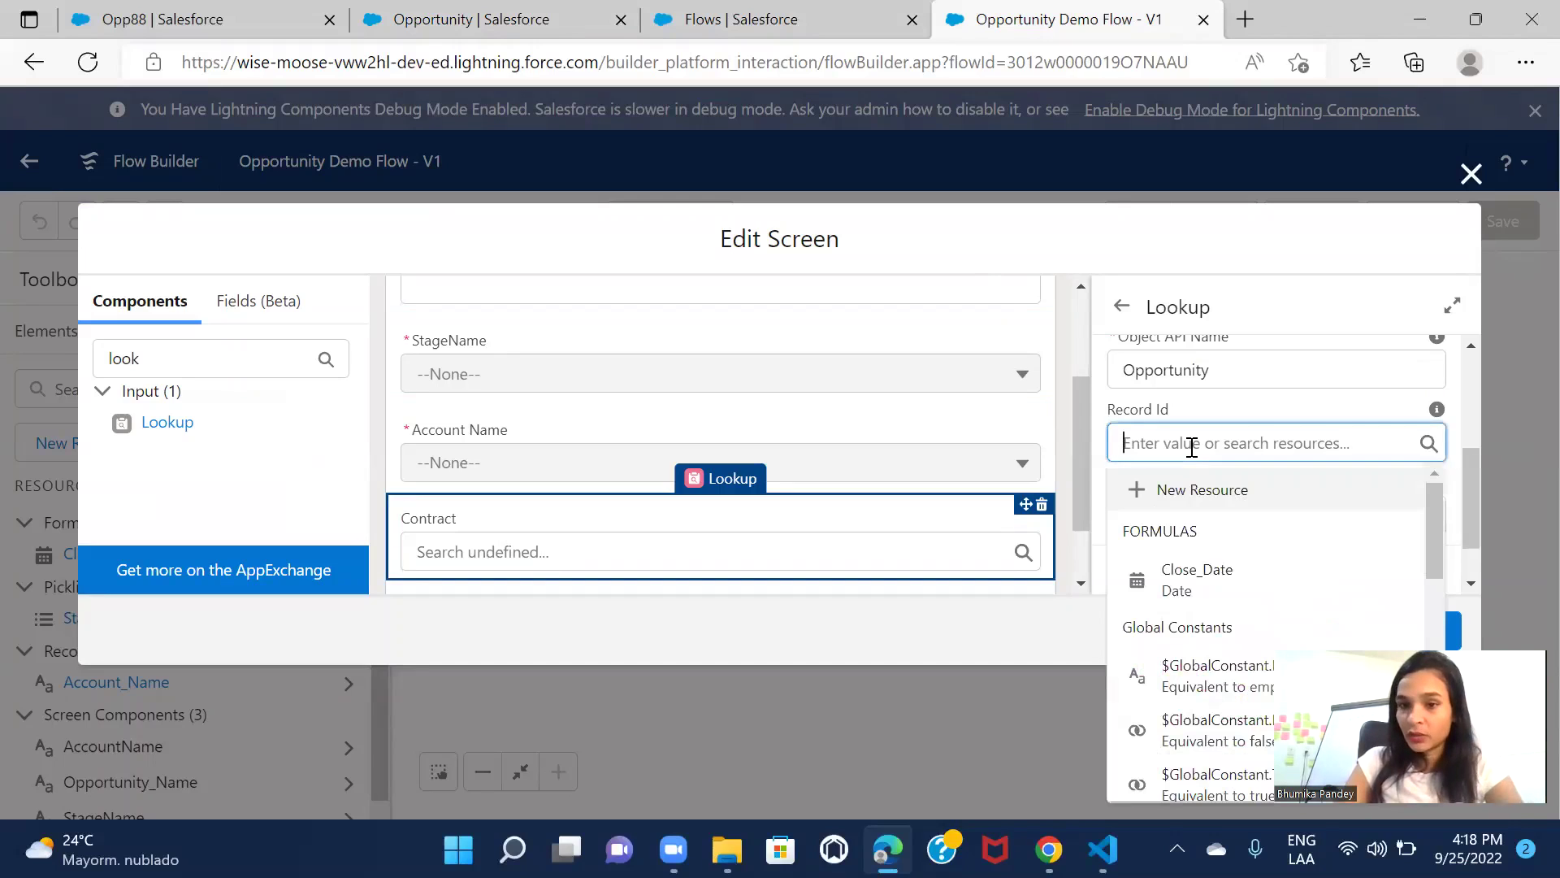
pyautogui.click(1227, 504)
pyautogui.click(637, 350)
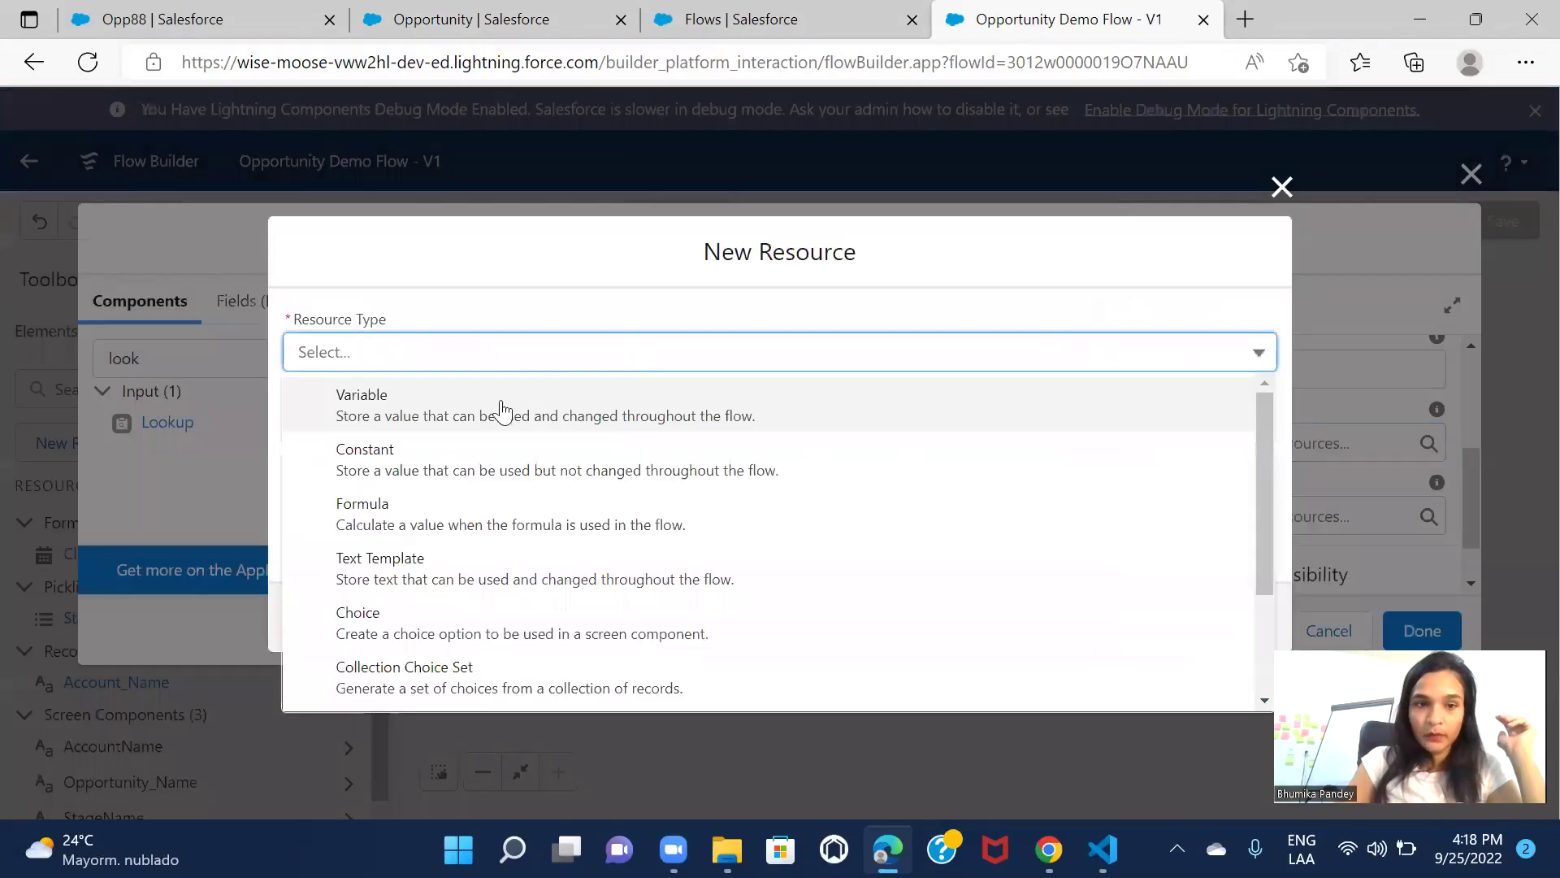
pyautogui.click(502, 410)
pyautogui.click(515, 406)
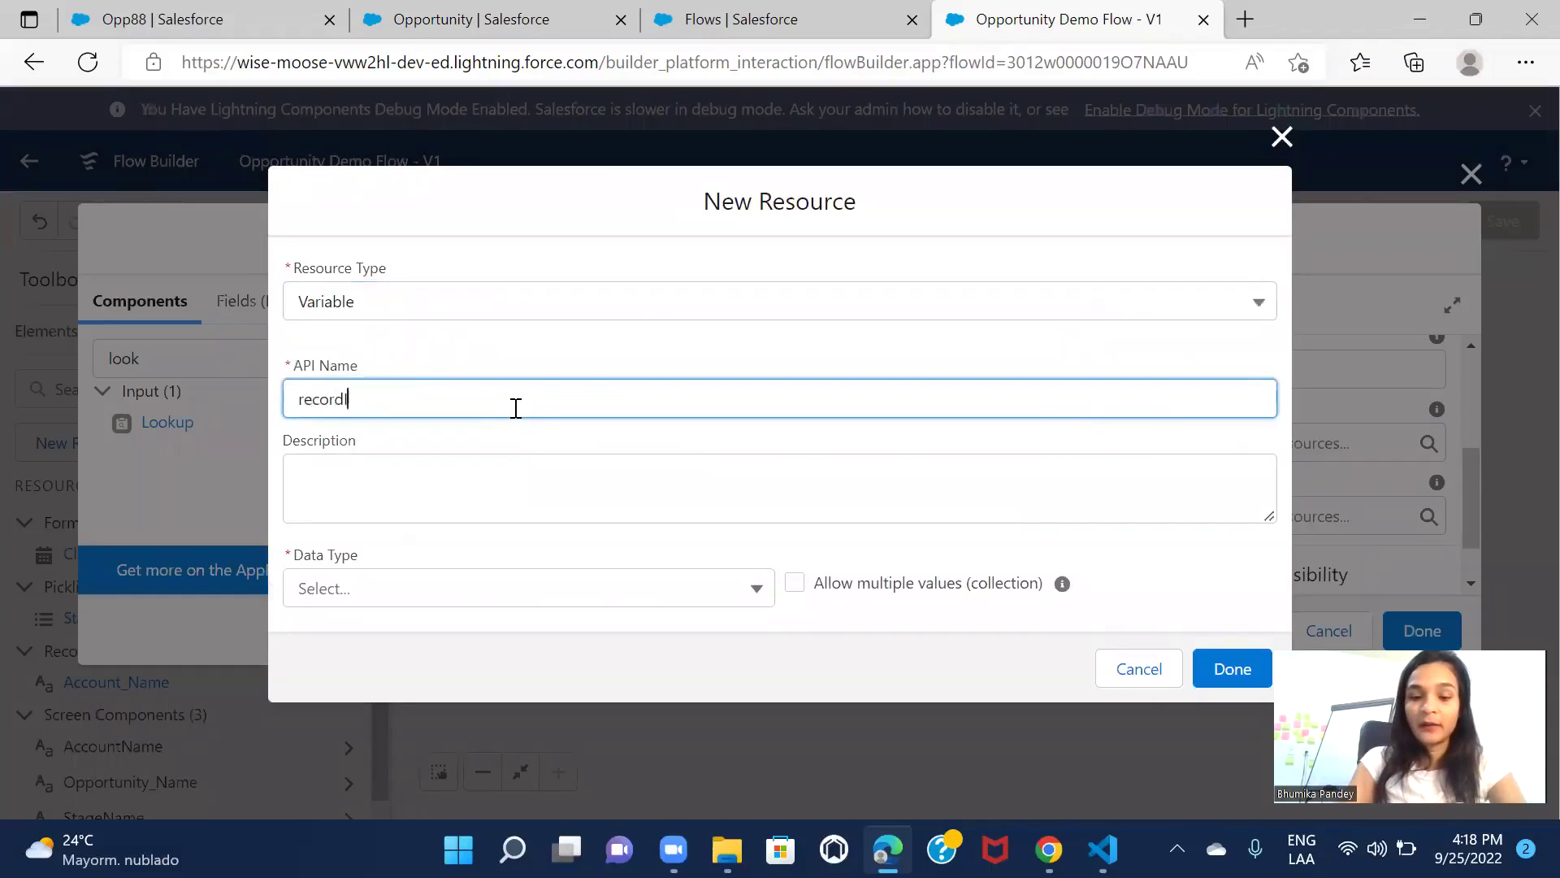
pyautogui.doubleClick(515, 408)
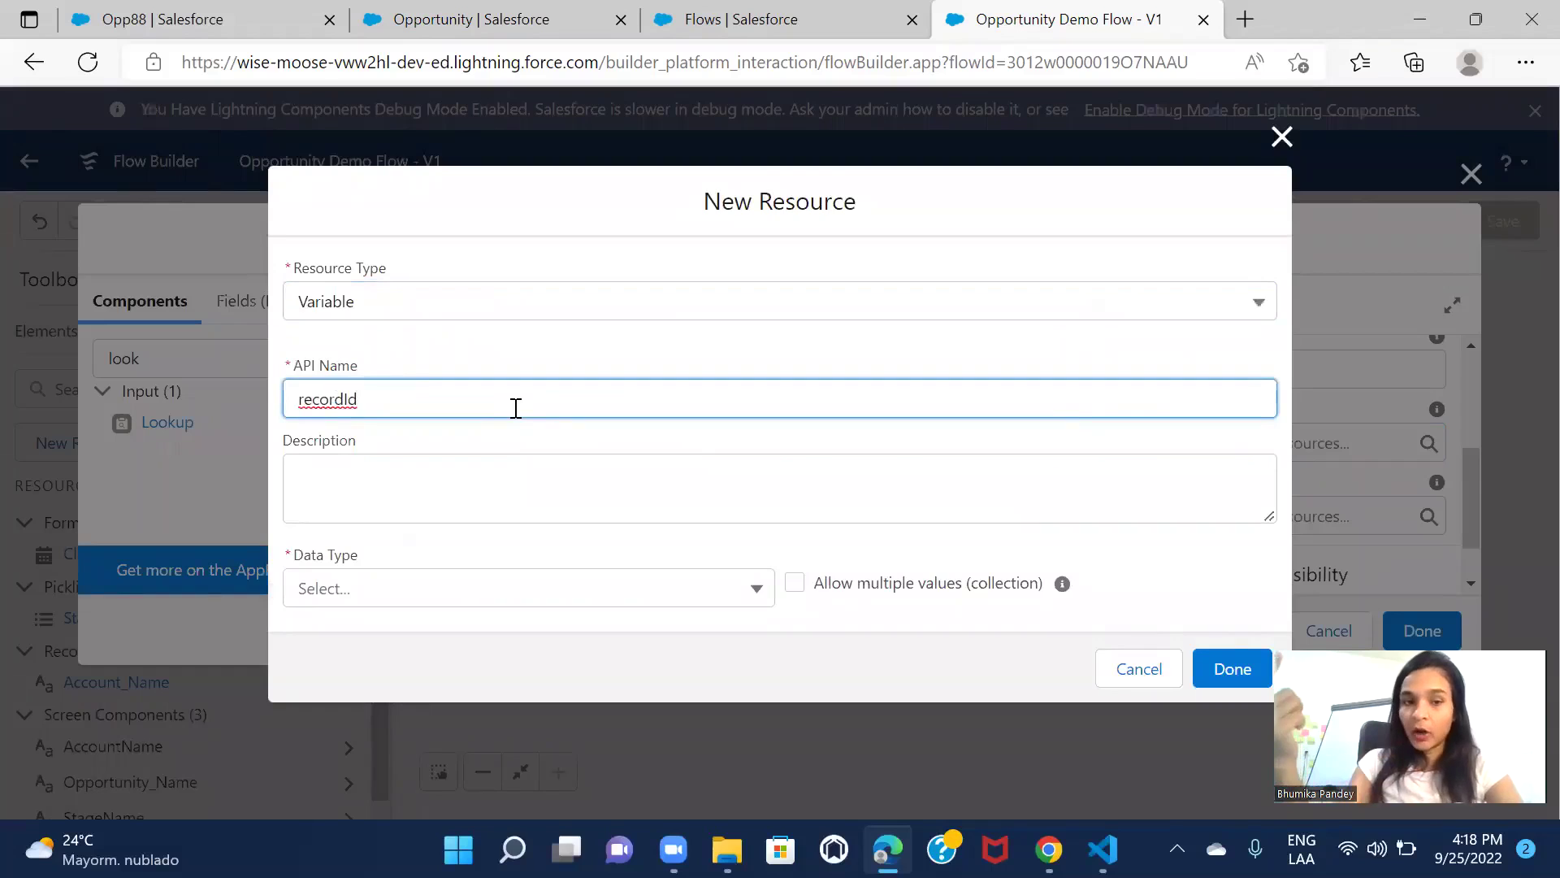
pyautogui.click(516, 407)
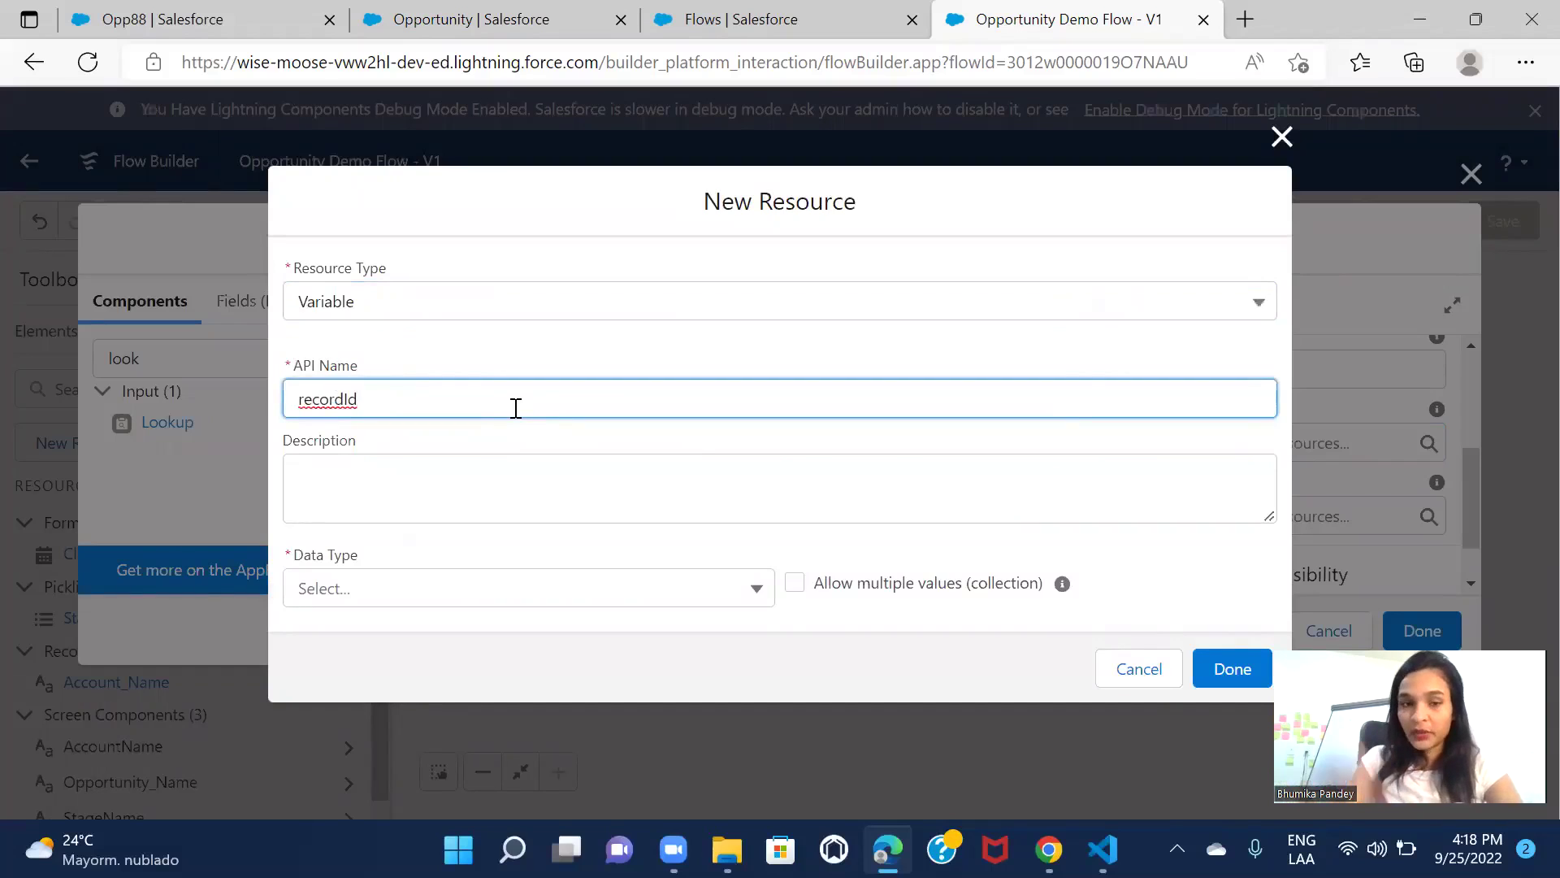
pyautogui.doubleClick(329, 399)
pyautogui.click(582, 452)
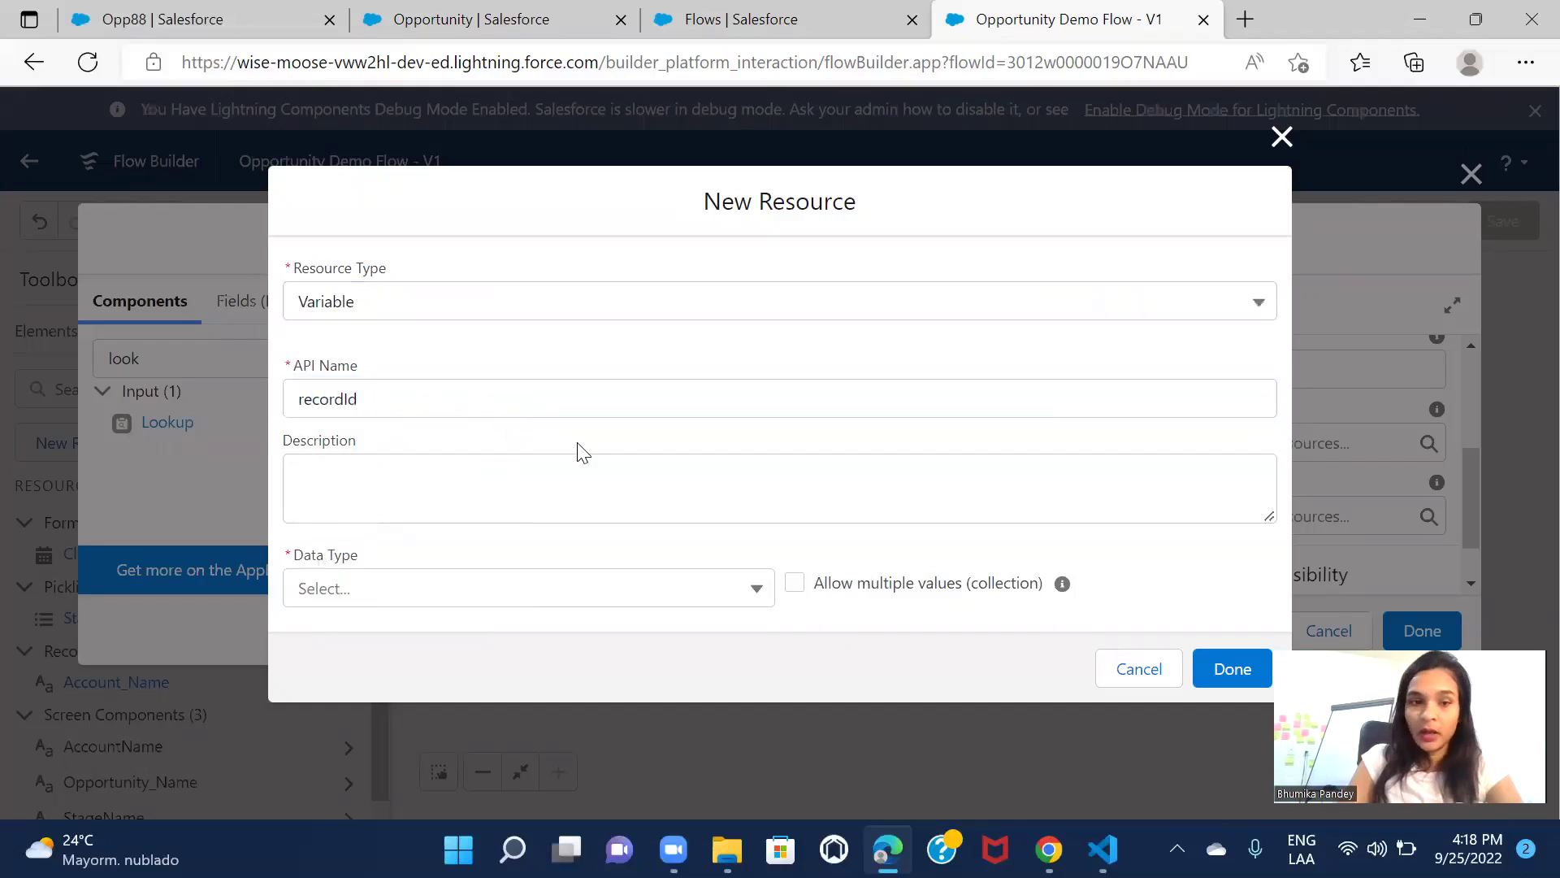
# Give the recordId variable the Text data type, make it available for input, and save the resource
pyautogui.click(431, 585)
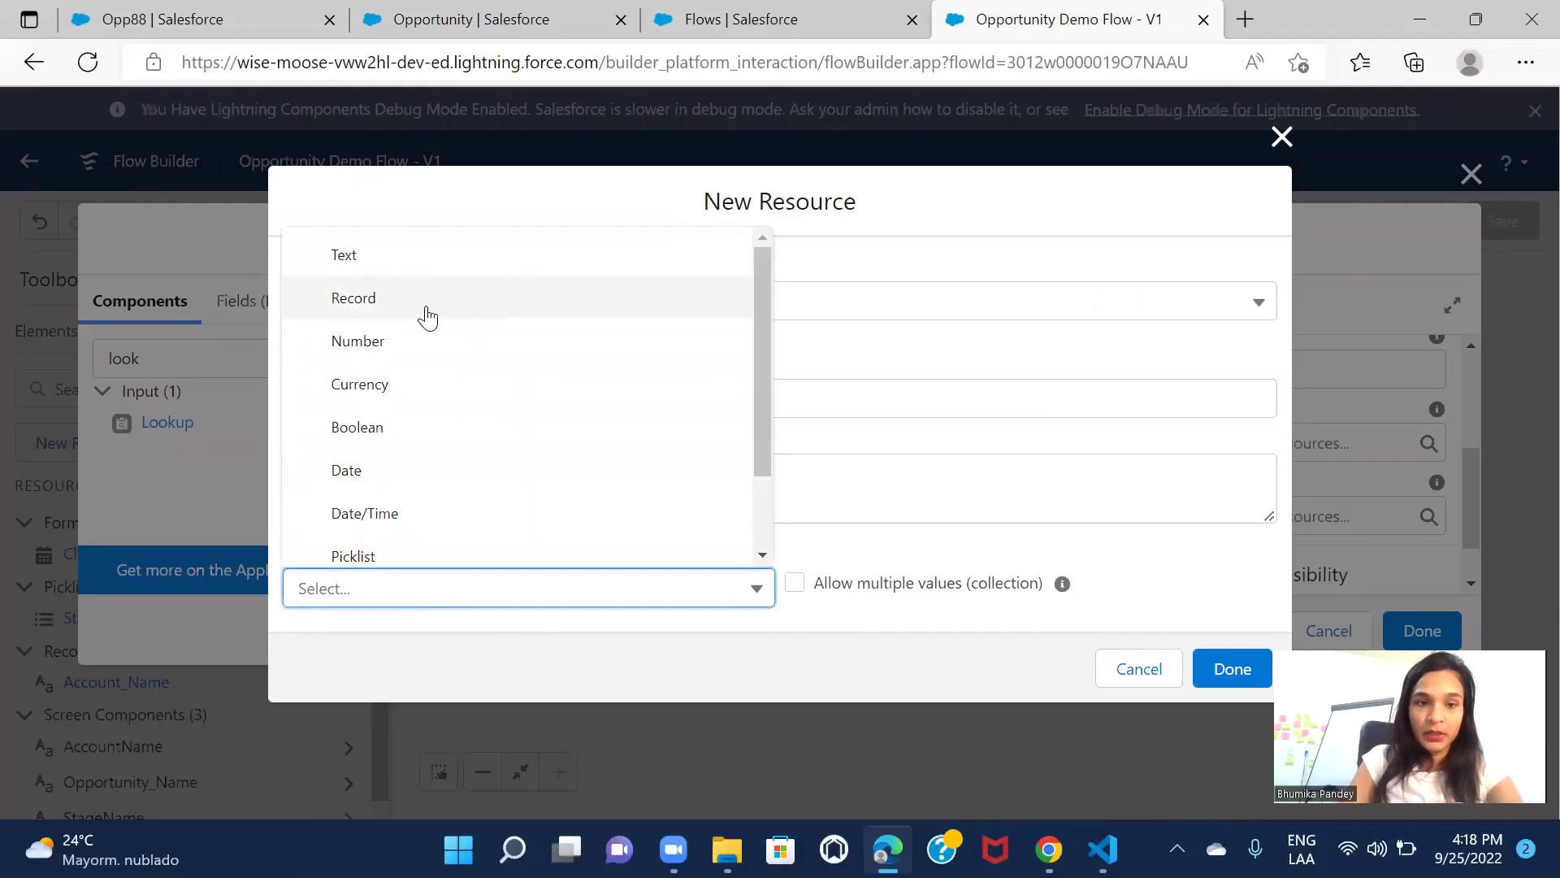
pyautogui.click(382, 258)
pyautogui.scroll(-1, 783, 466)
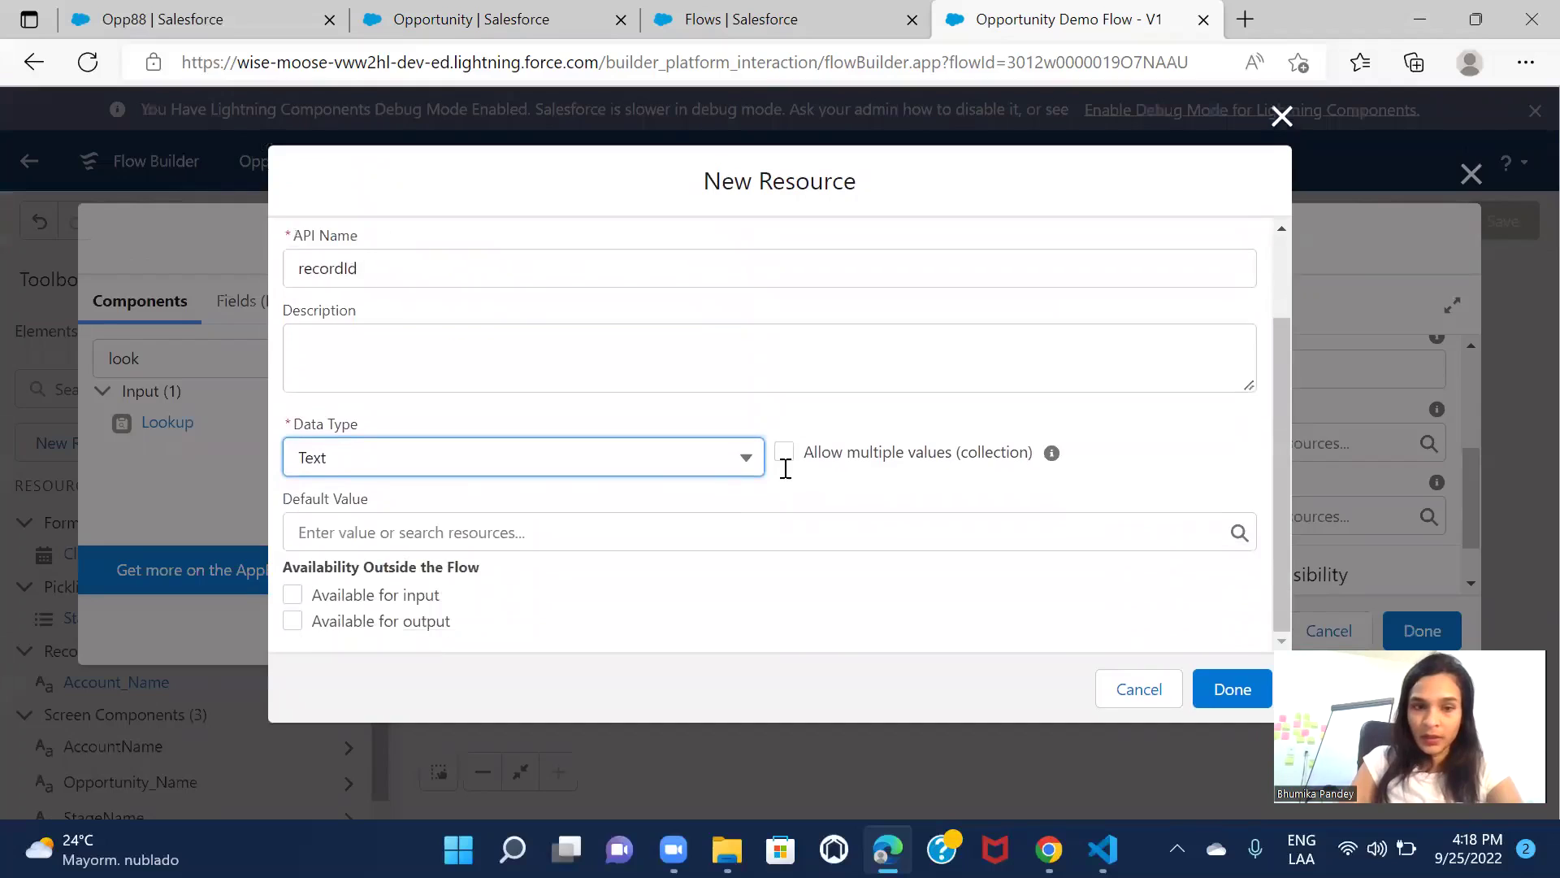
pyautogui.click(359, 597)
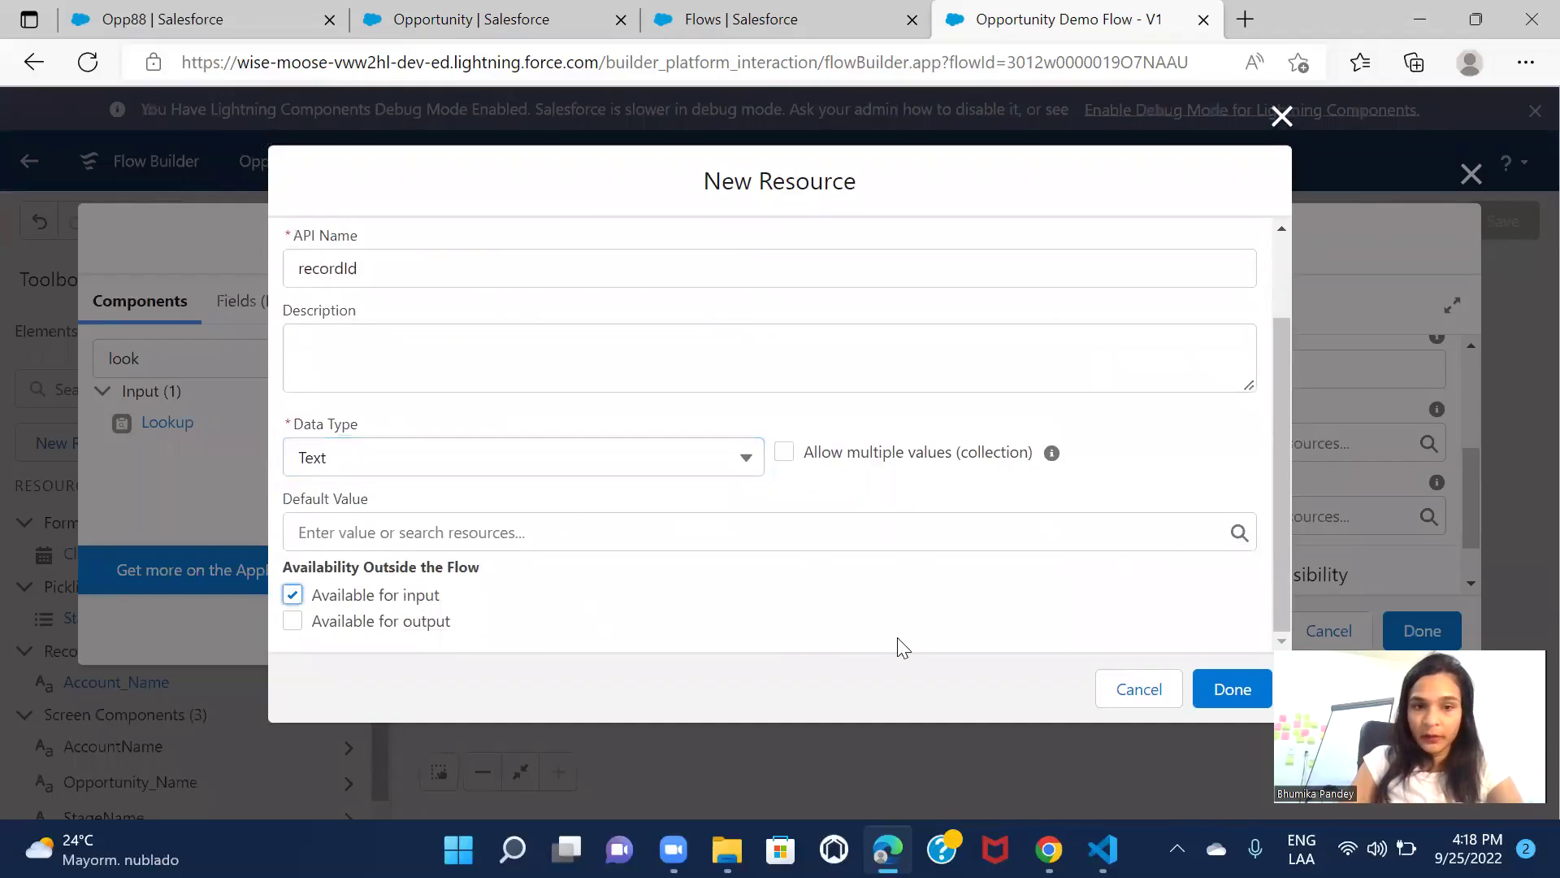
pyautogui.scroll(2, 891, 595)
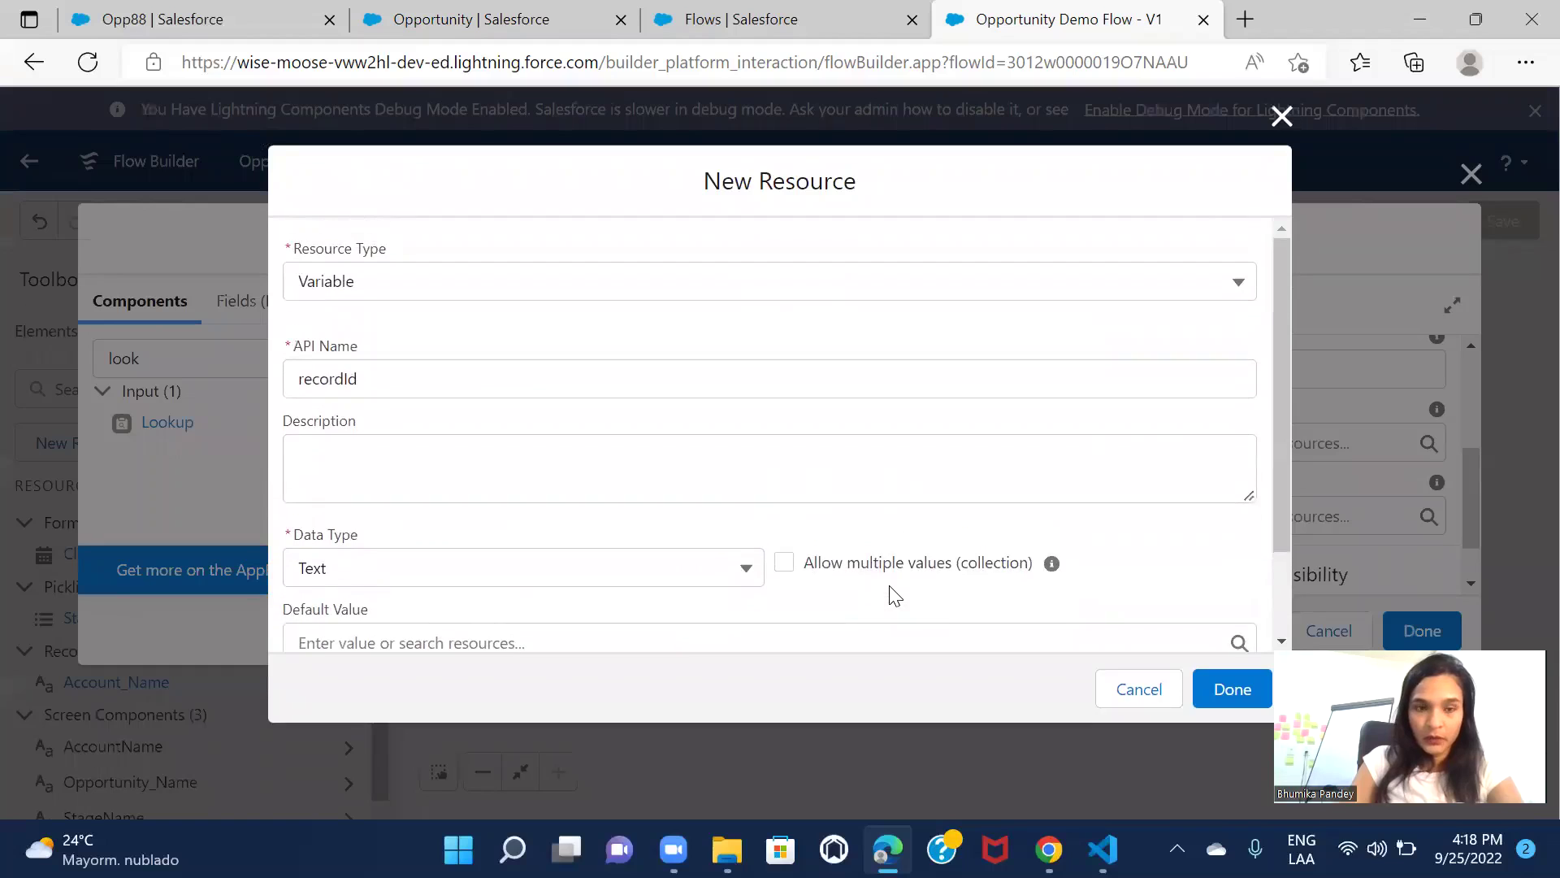
pyautogui.click(1232, 701)
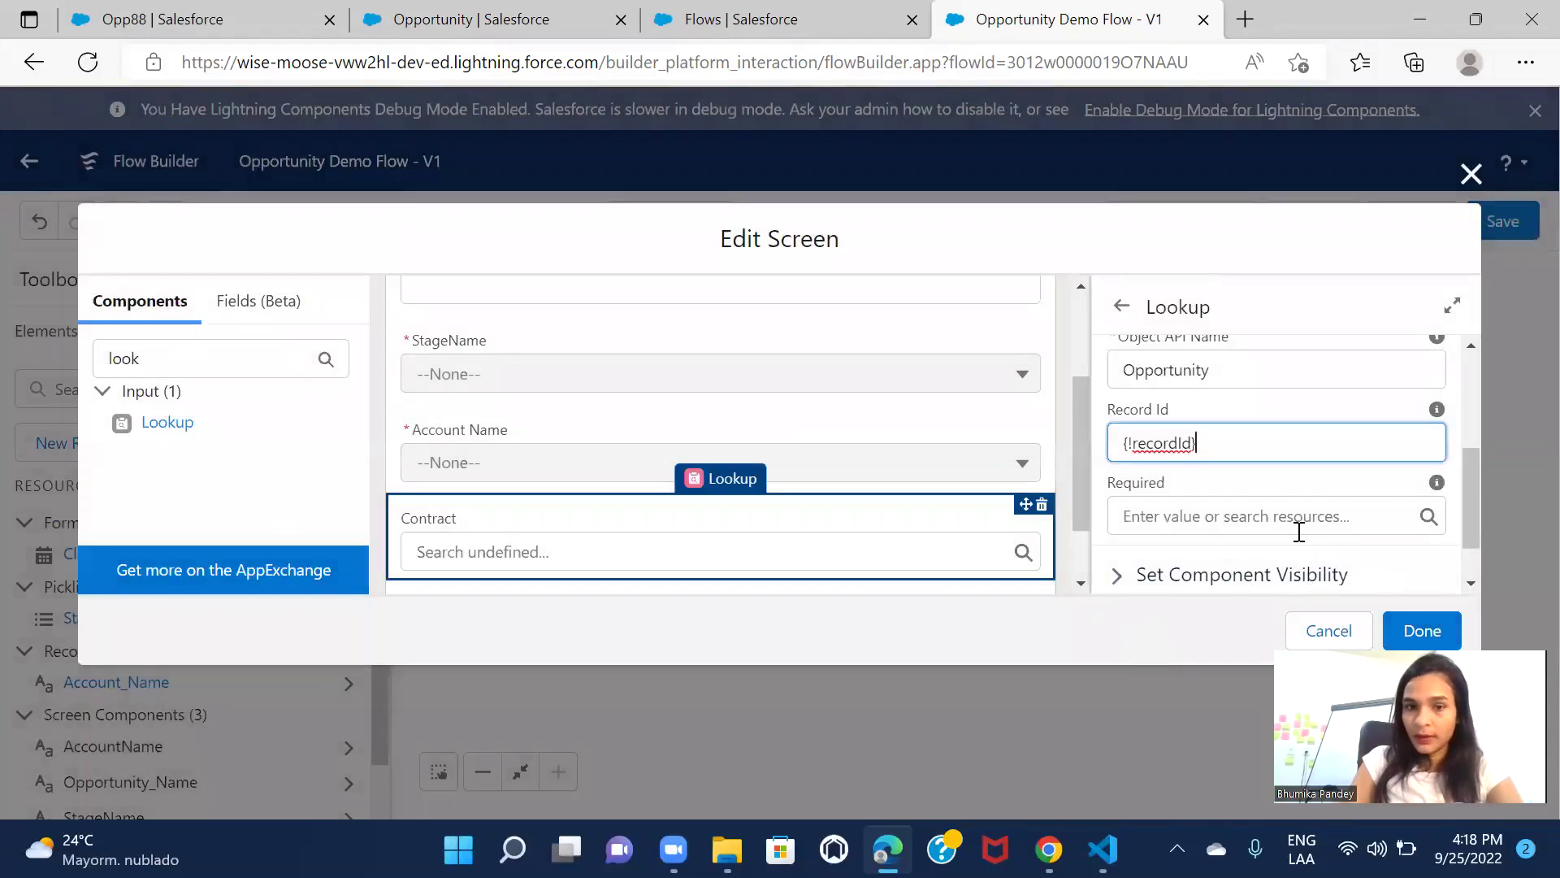
# Review the Screen_Details layout, confirm the screen edits and save the flow
pyautogui.scroll(2, 881, 491)
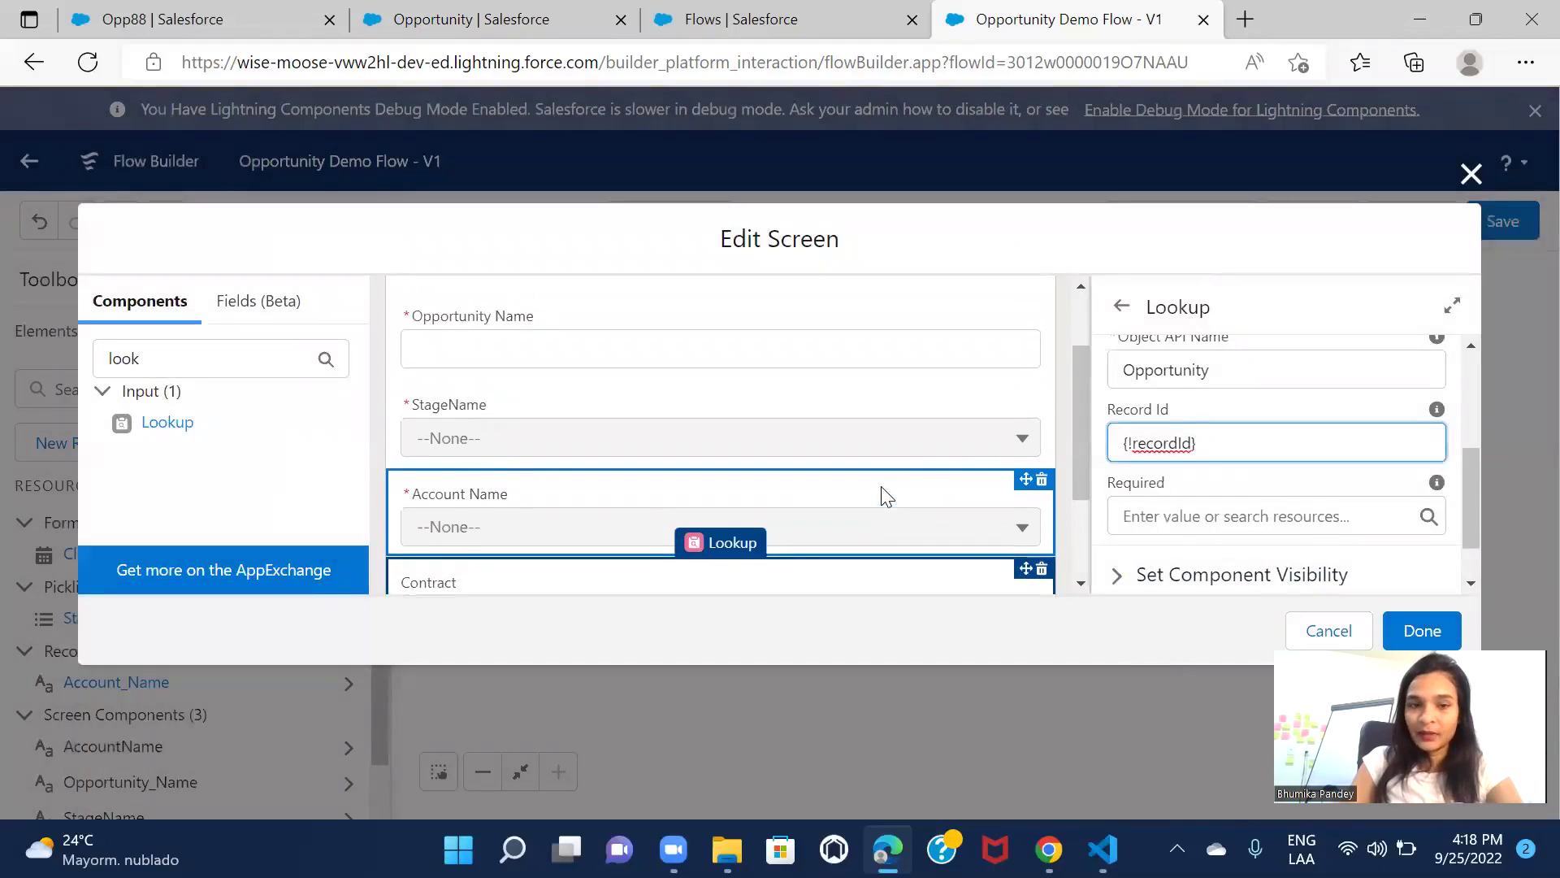
pyautogui.scroll(1, 732, 390)
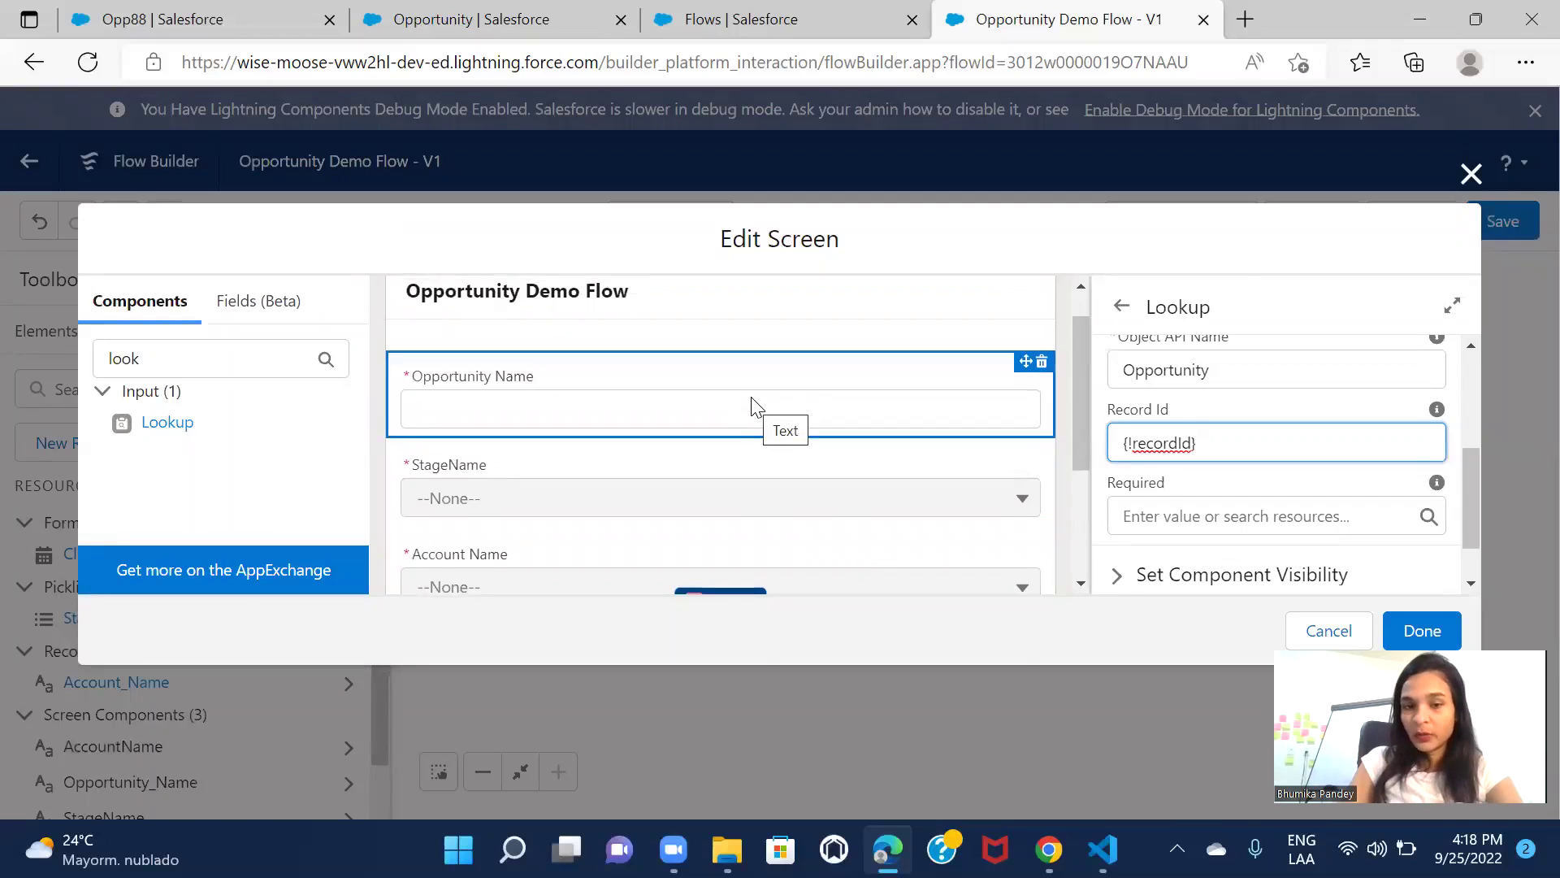
pyautogui.scroll(-1, 752, 404)
pyautogui.scroll(-2, 754, 404)
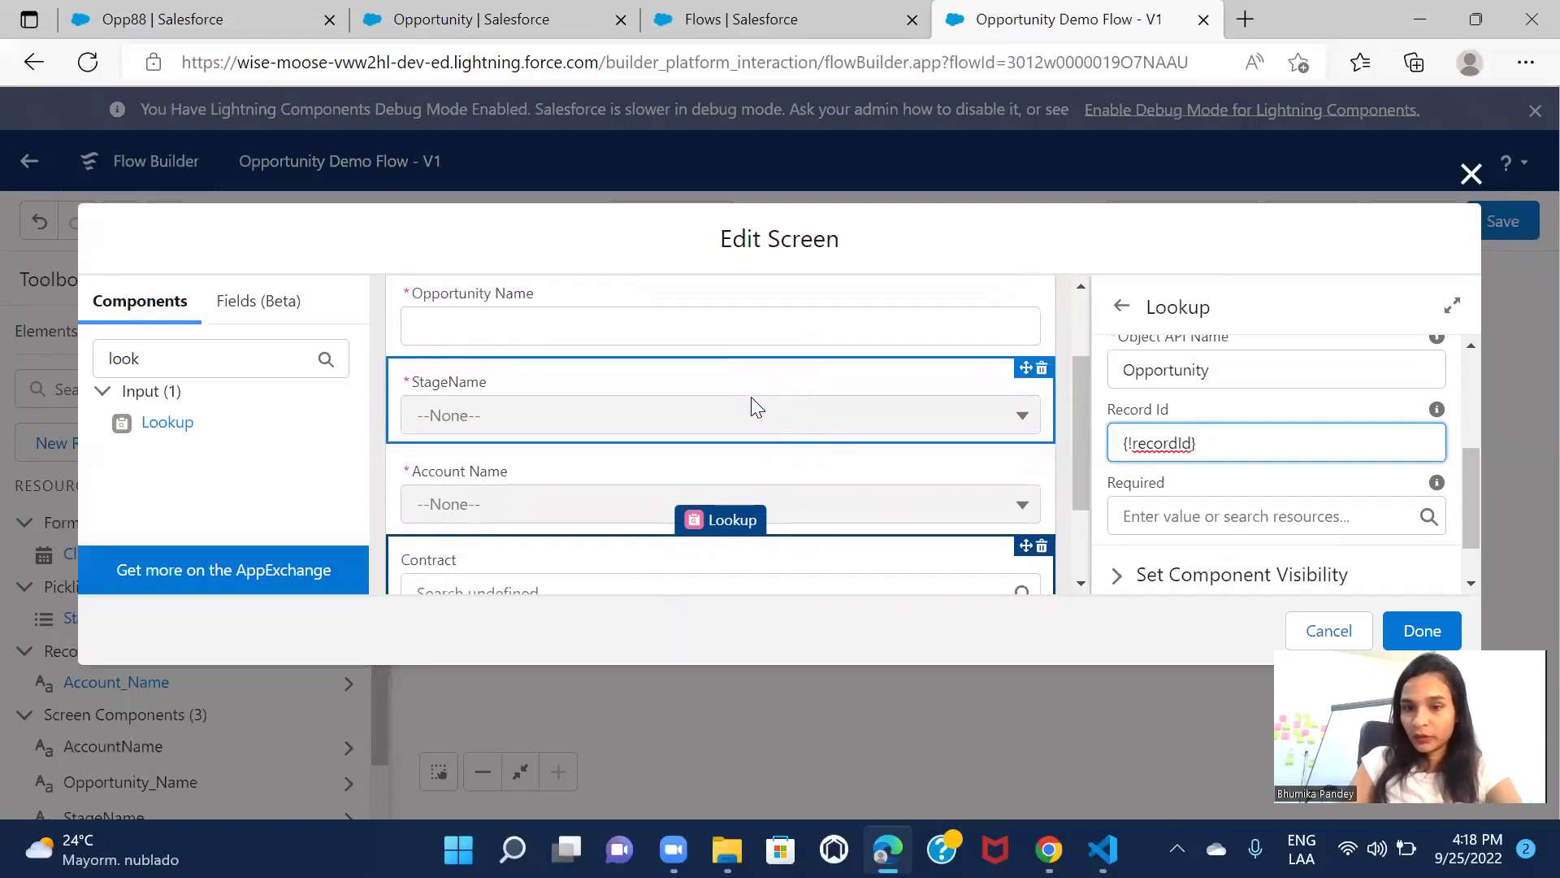
pyautogui.scroll(-2, 751, 397)
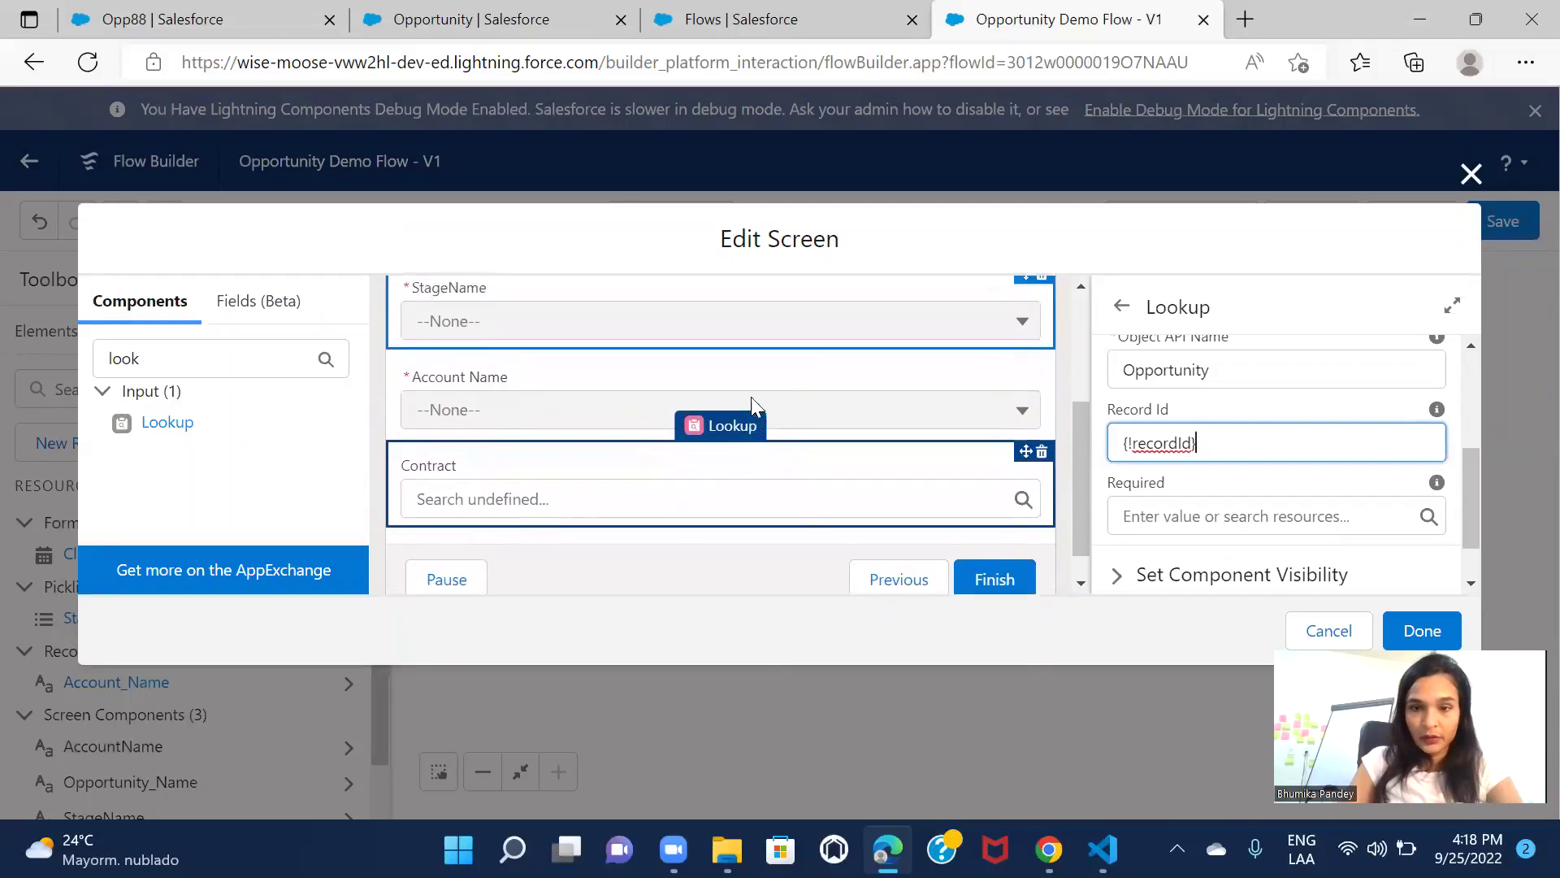
pyautogui.scroll(3, 751, 397)
pyautogui.click(1422, 630)
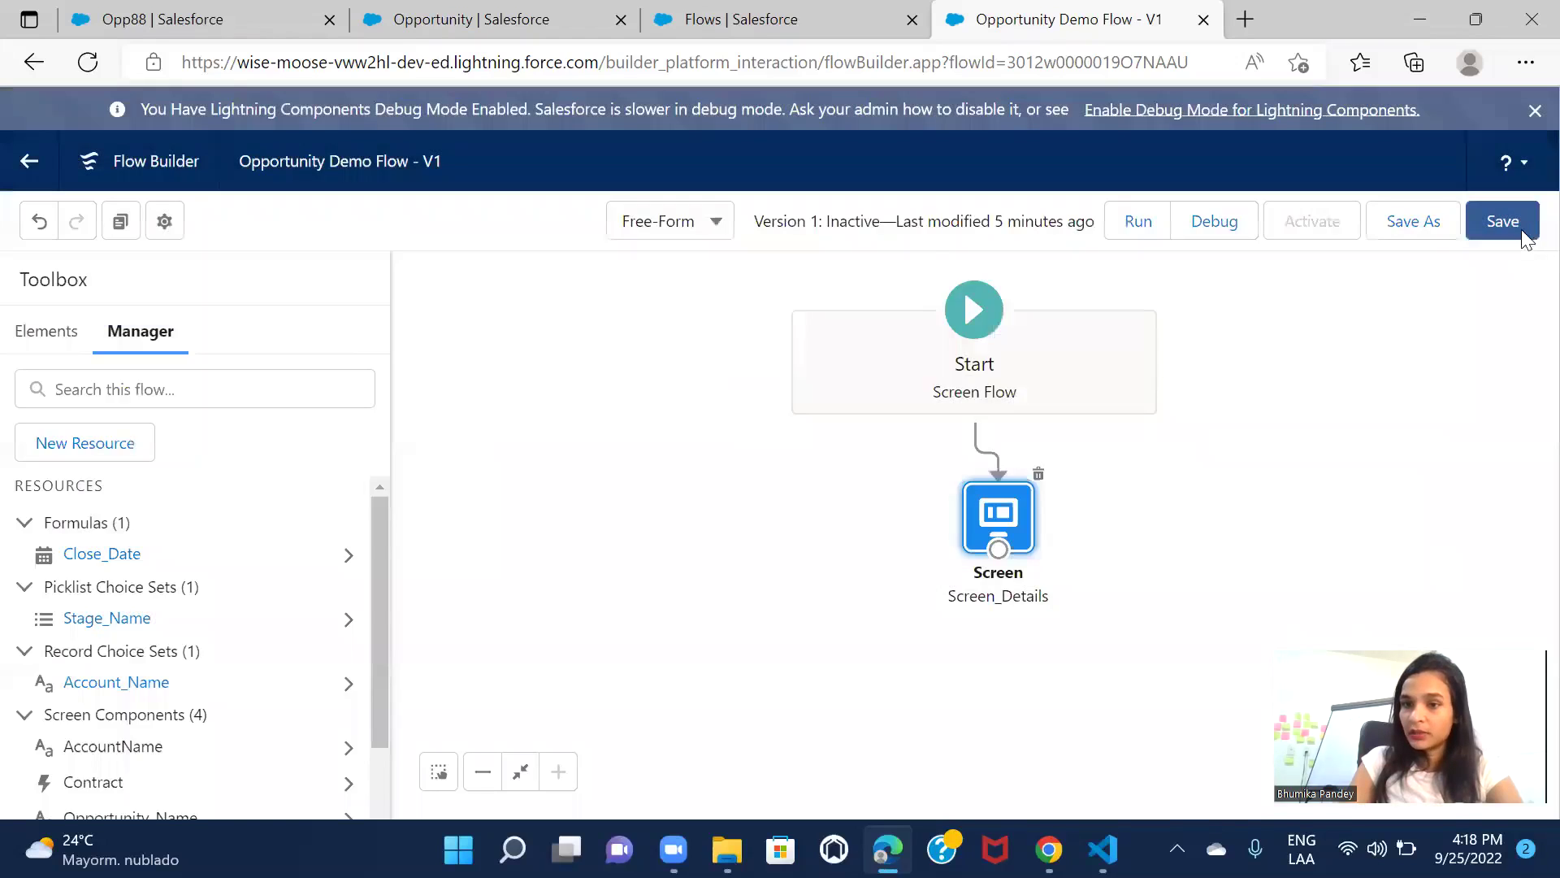
pyautogui.click(1522, 231)
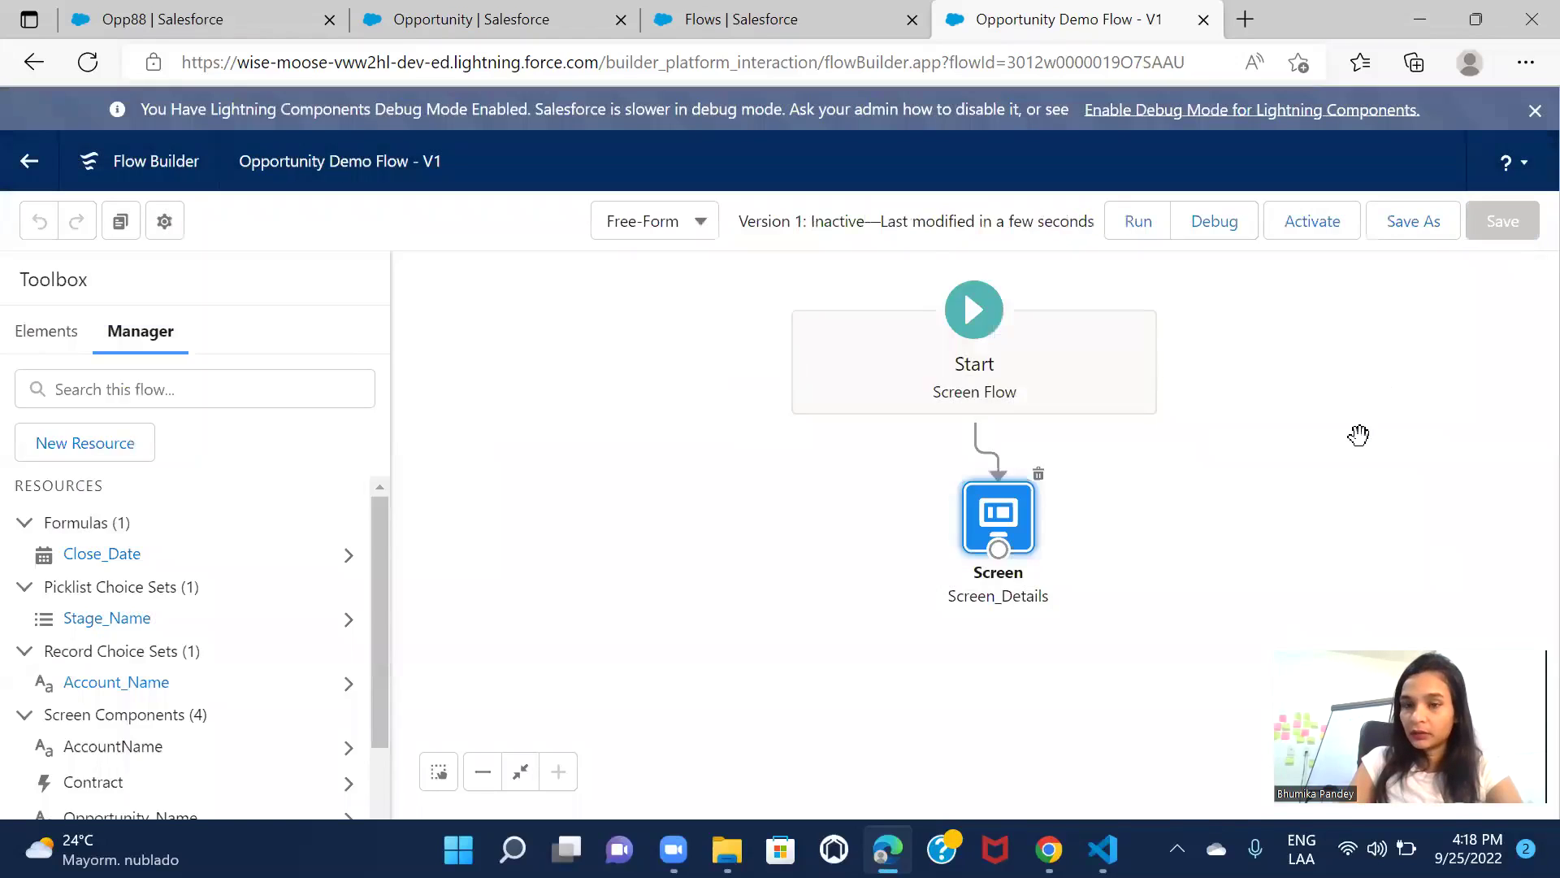
# Debug the flow with recordId left blank, entering opportunity name Opp99, stage Qualification and the Express Logistics and Transport account
pyautogui.click(1216, 230)
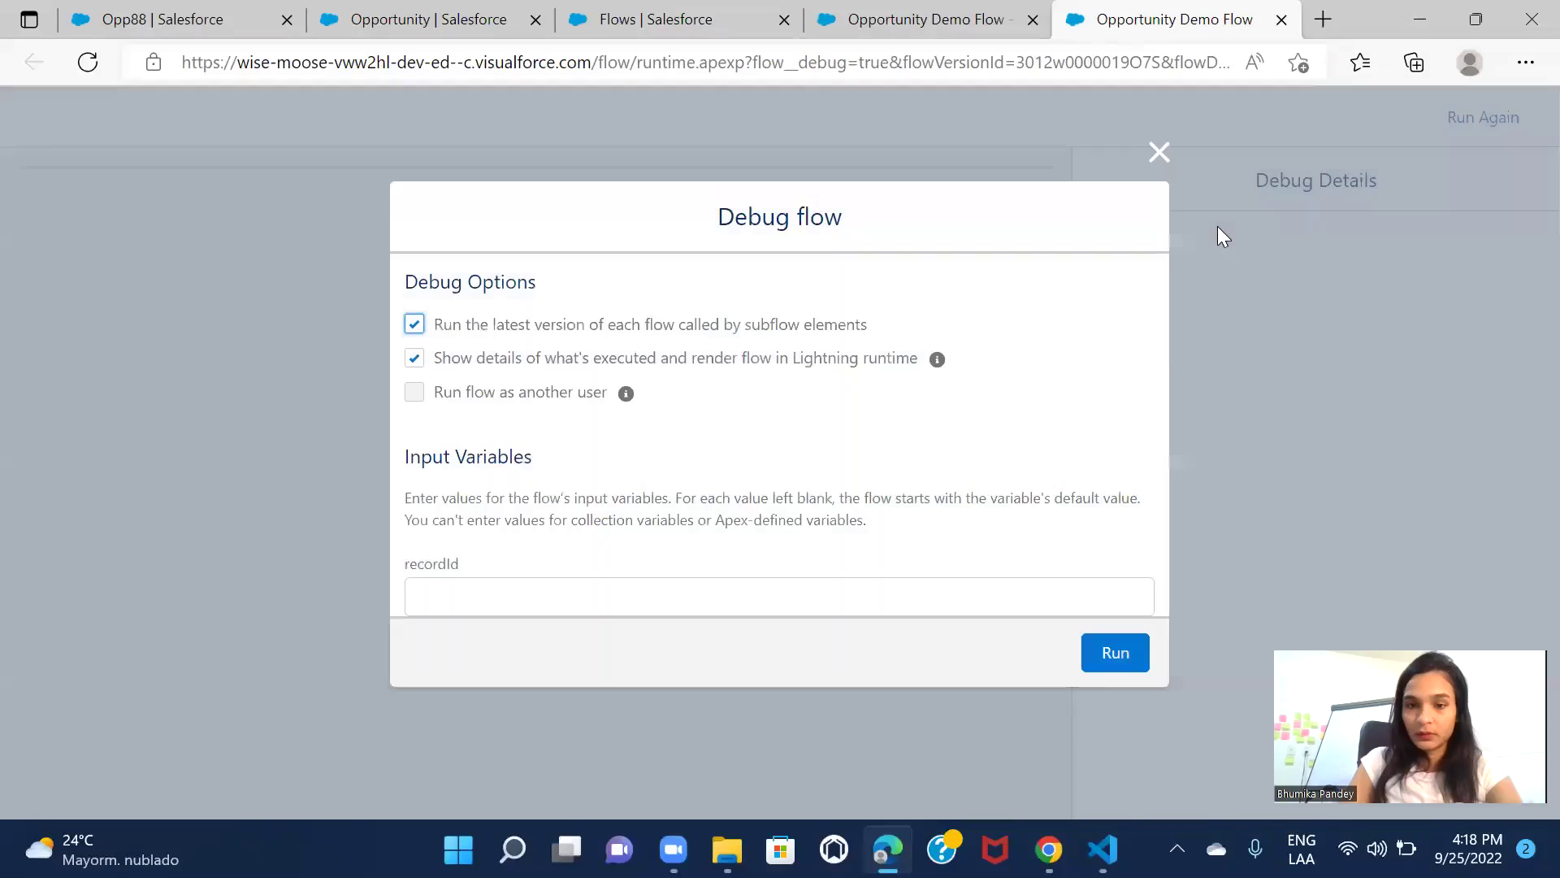
pyautogui.click(1114, 655)
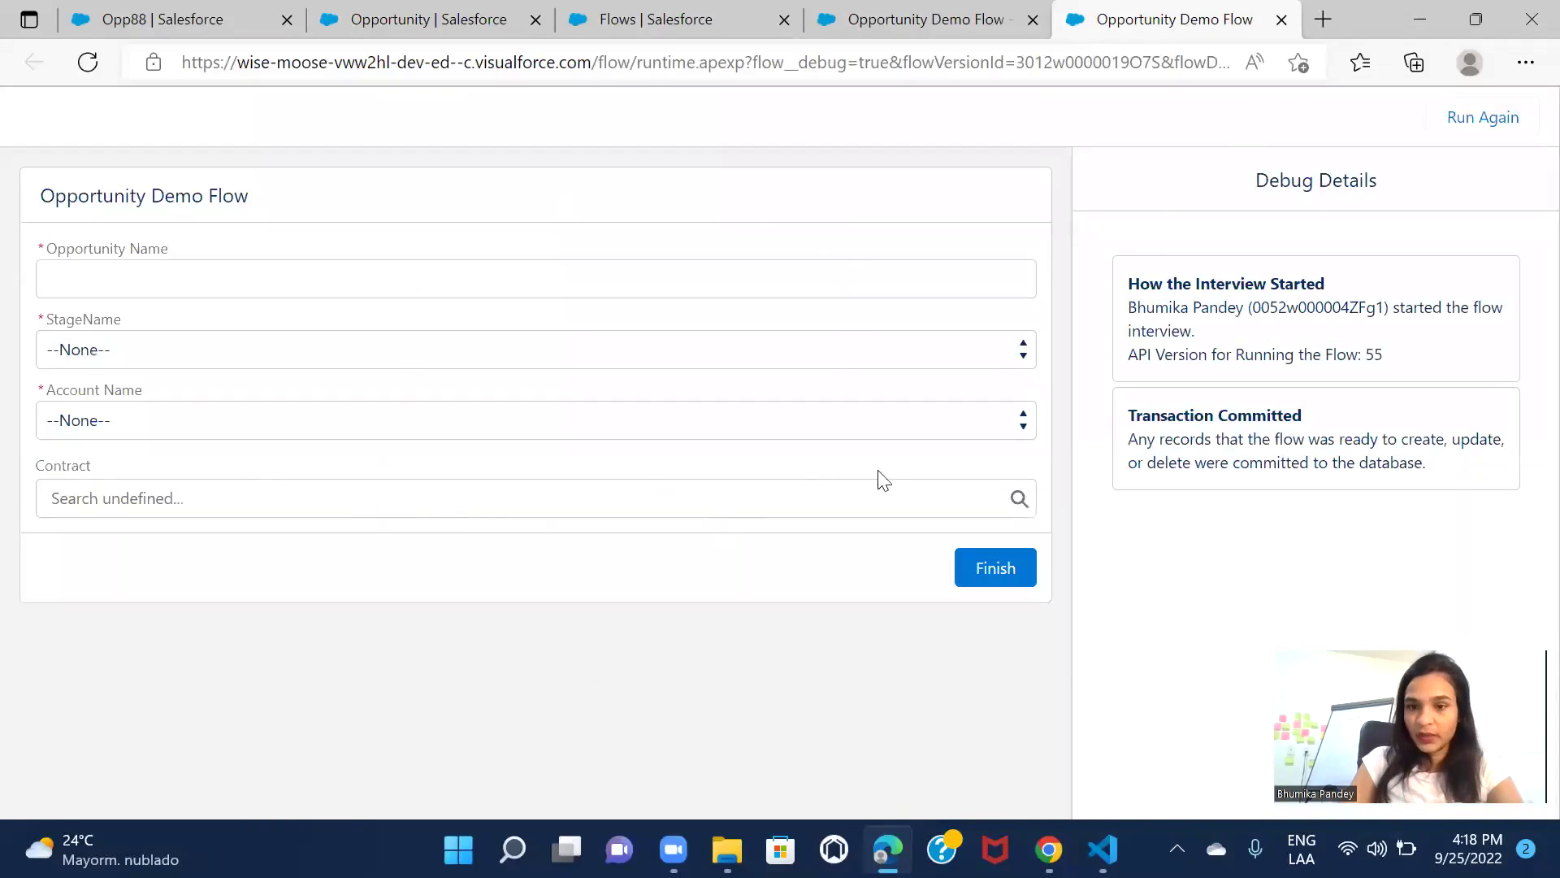
pyautogui.click(249, 276)
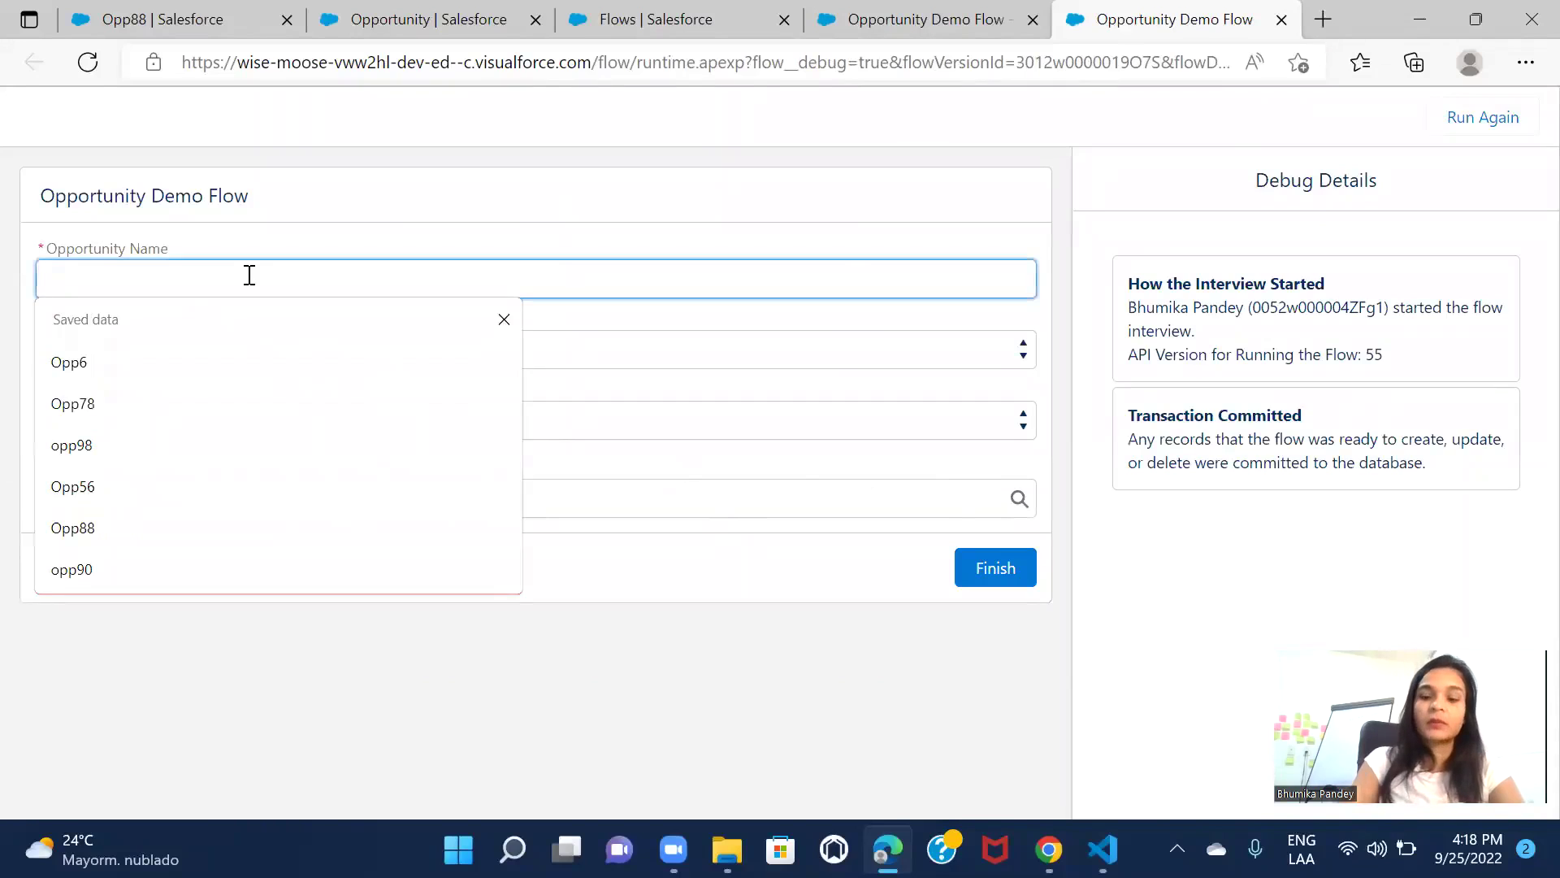
pyautogui.write('Opp99')
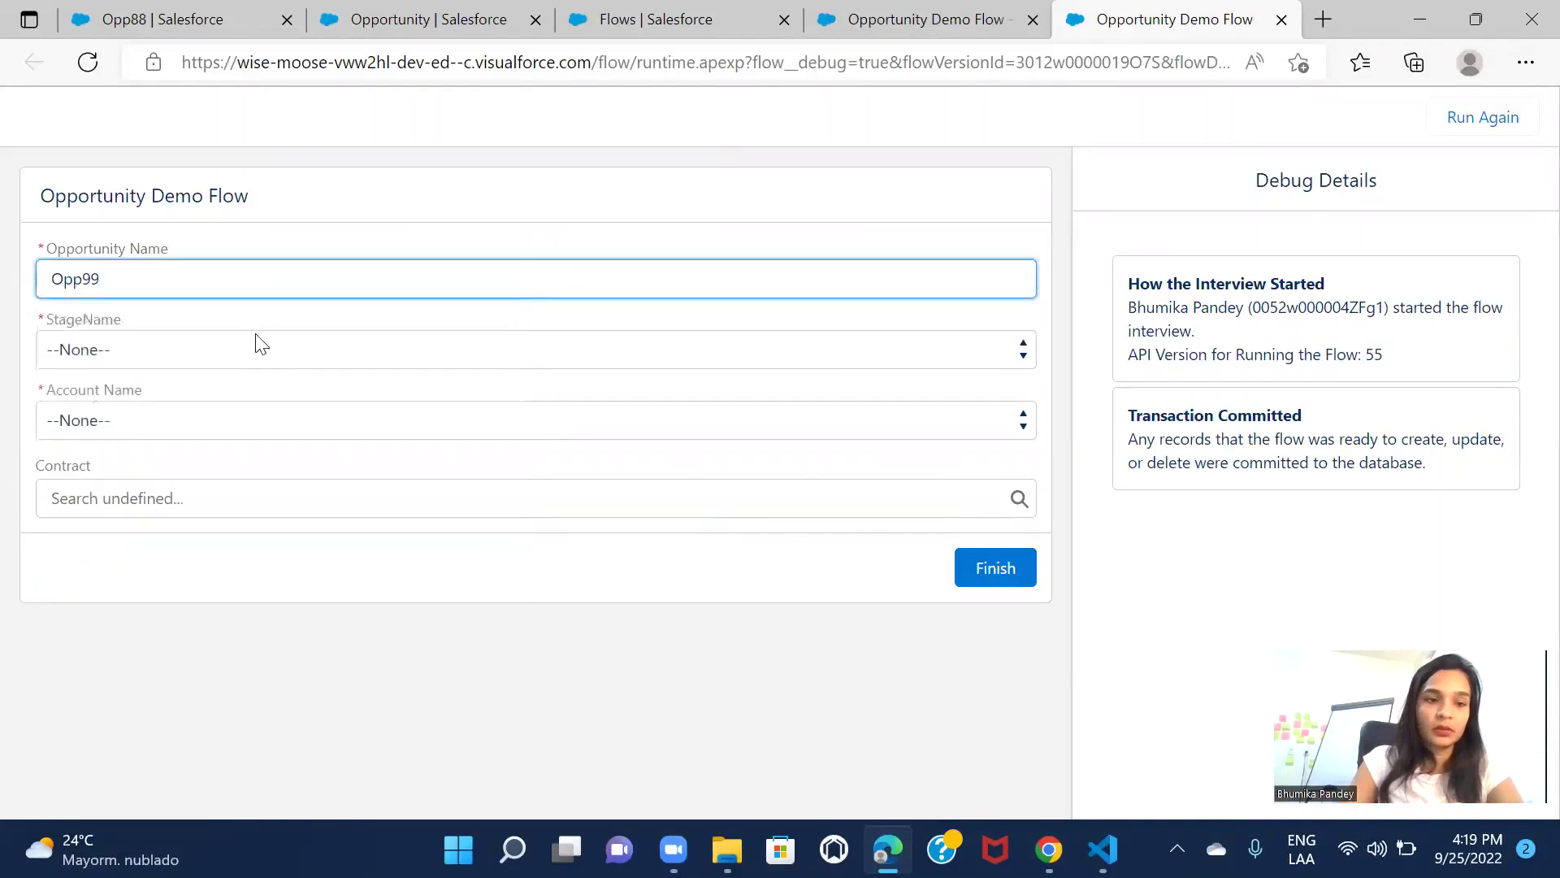
pyautogui.click(244, 354)
pyautogui.click(205, 430)
pyautogui.click(246, 421)
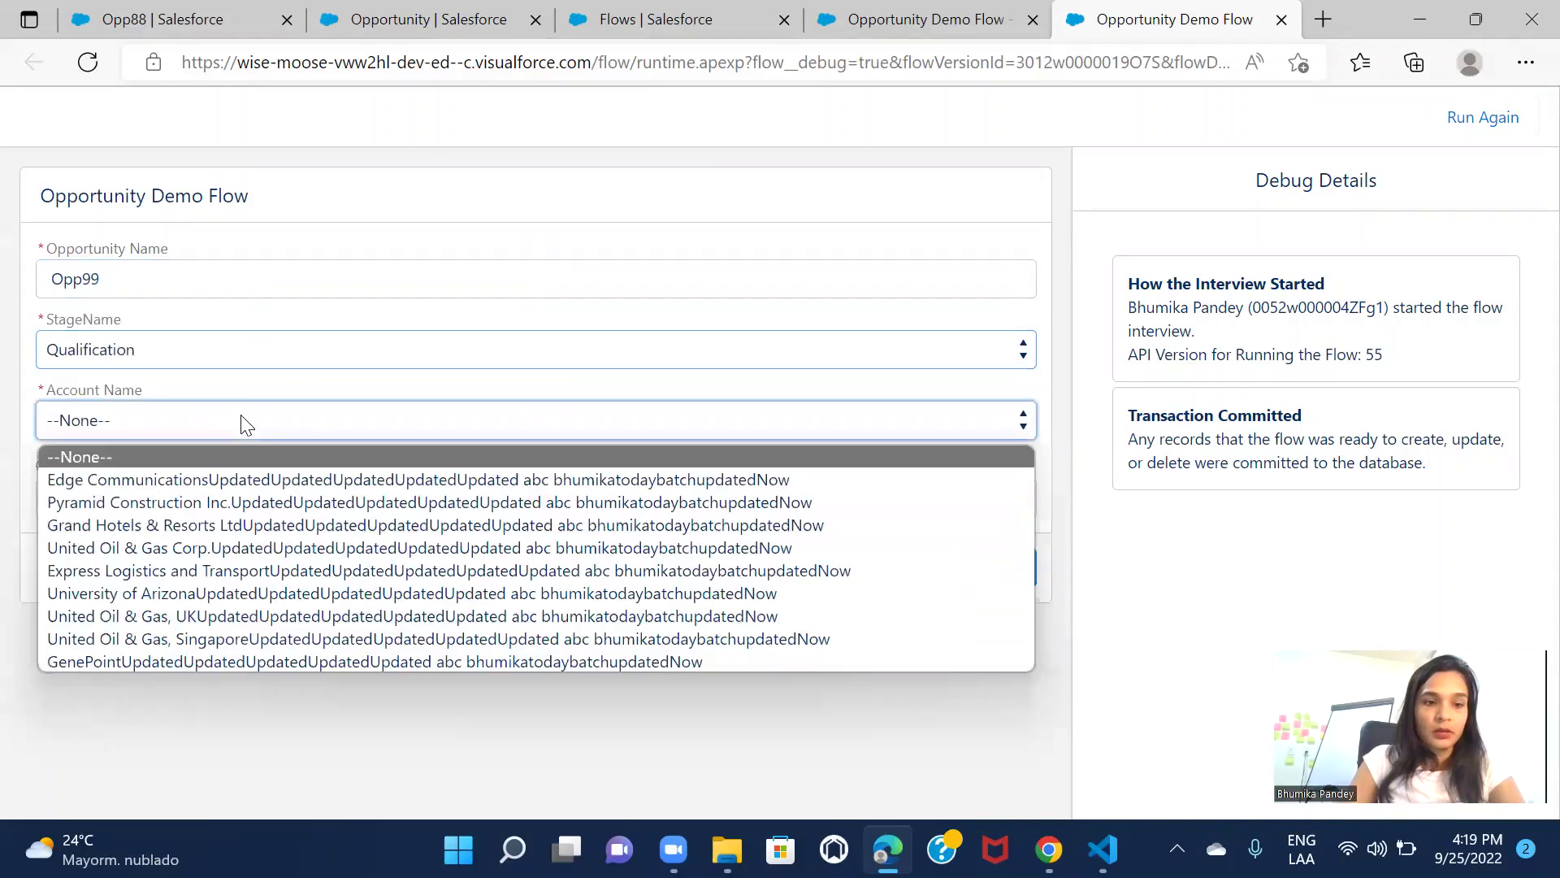
pyautogui.click(290, 577)
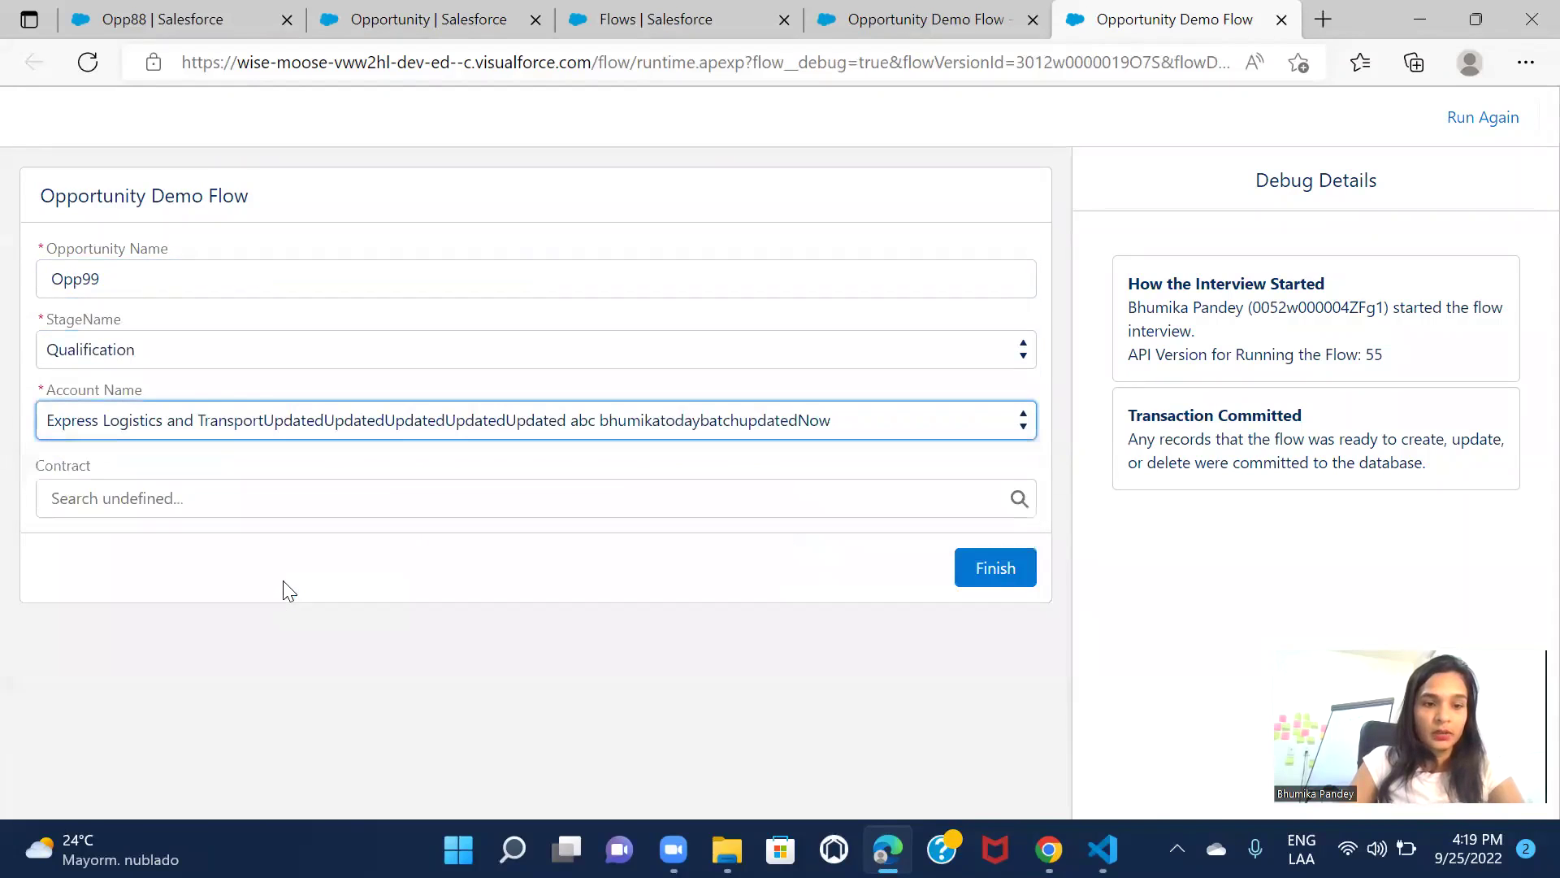
# Choose the University of Arizona contract in the Contract lookup and finish the debug run
pyautogui.click(140, 500)
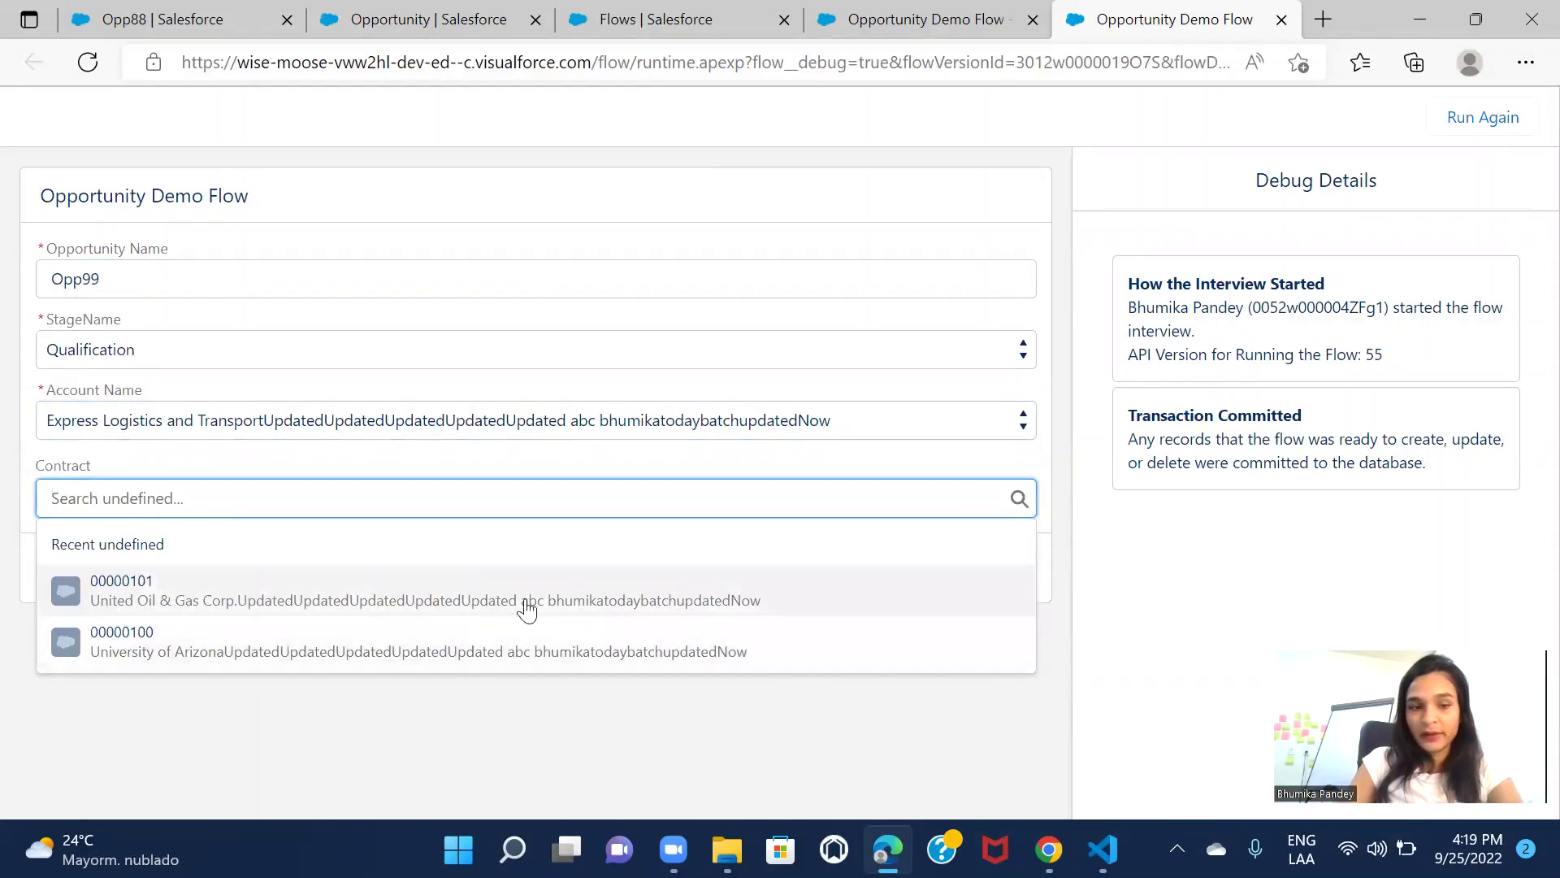
pyautogui.click(192, 655)
pyautogui.click(990, 586)
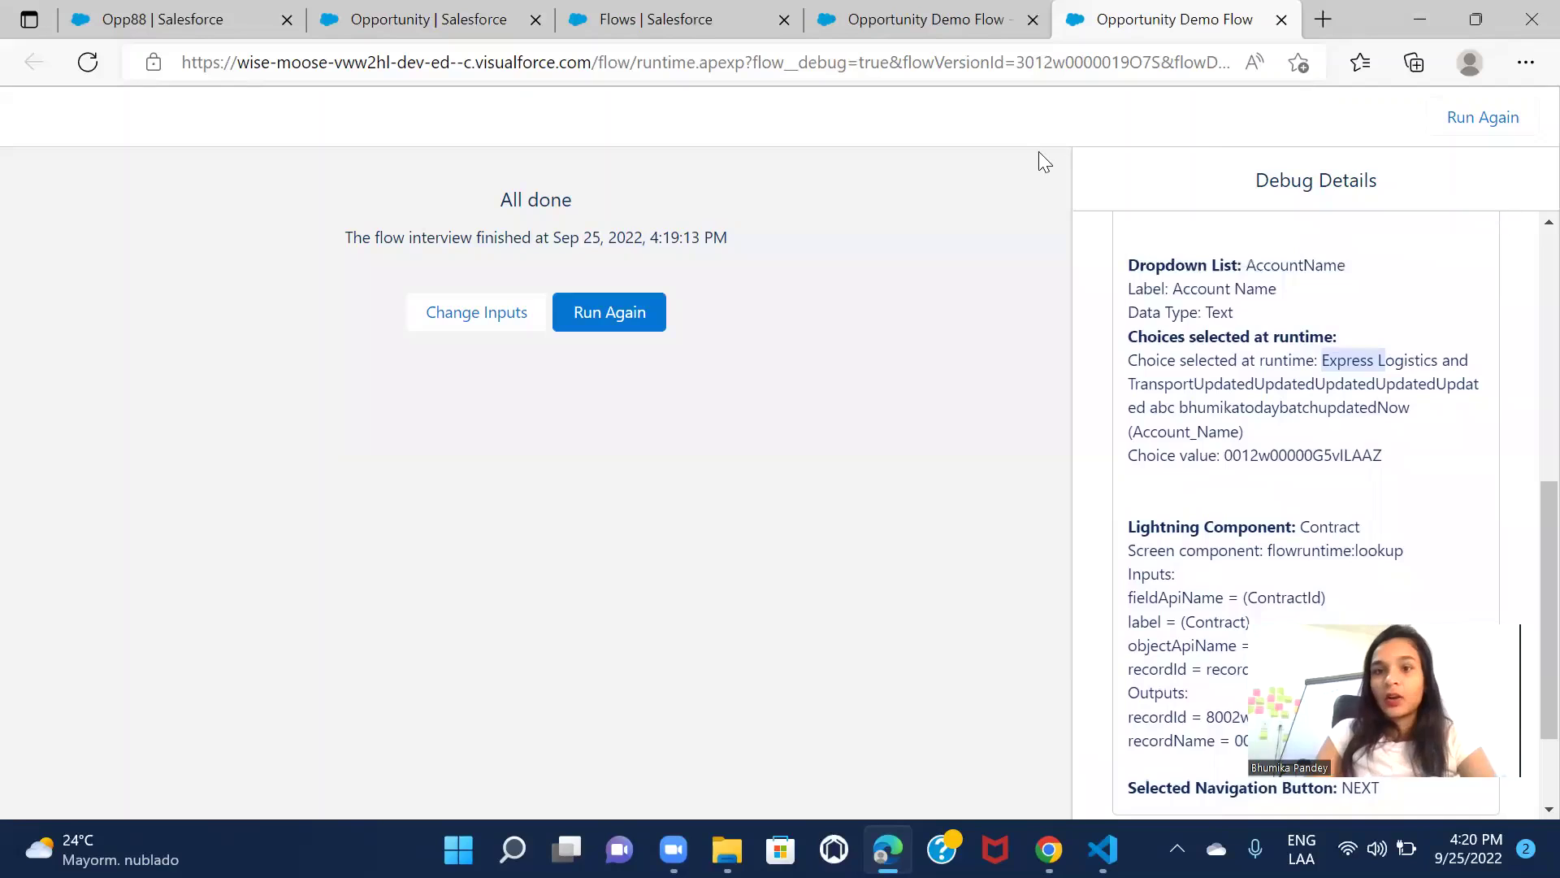
# Return to the flow and add a Create Records element beside the Screen element, labelled create Opp with the API name create_Opp
pyautogui.click(933, 23)
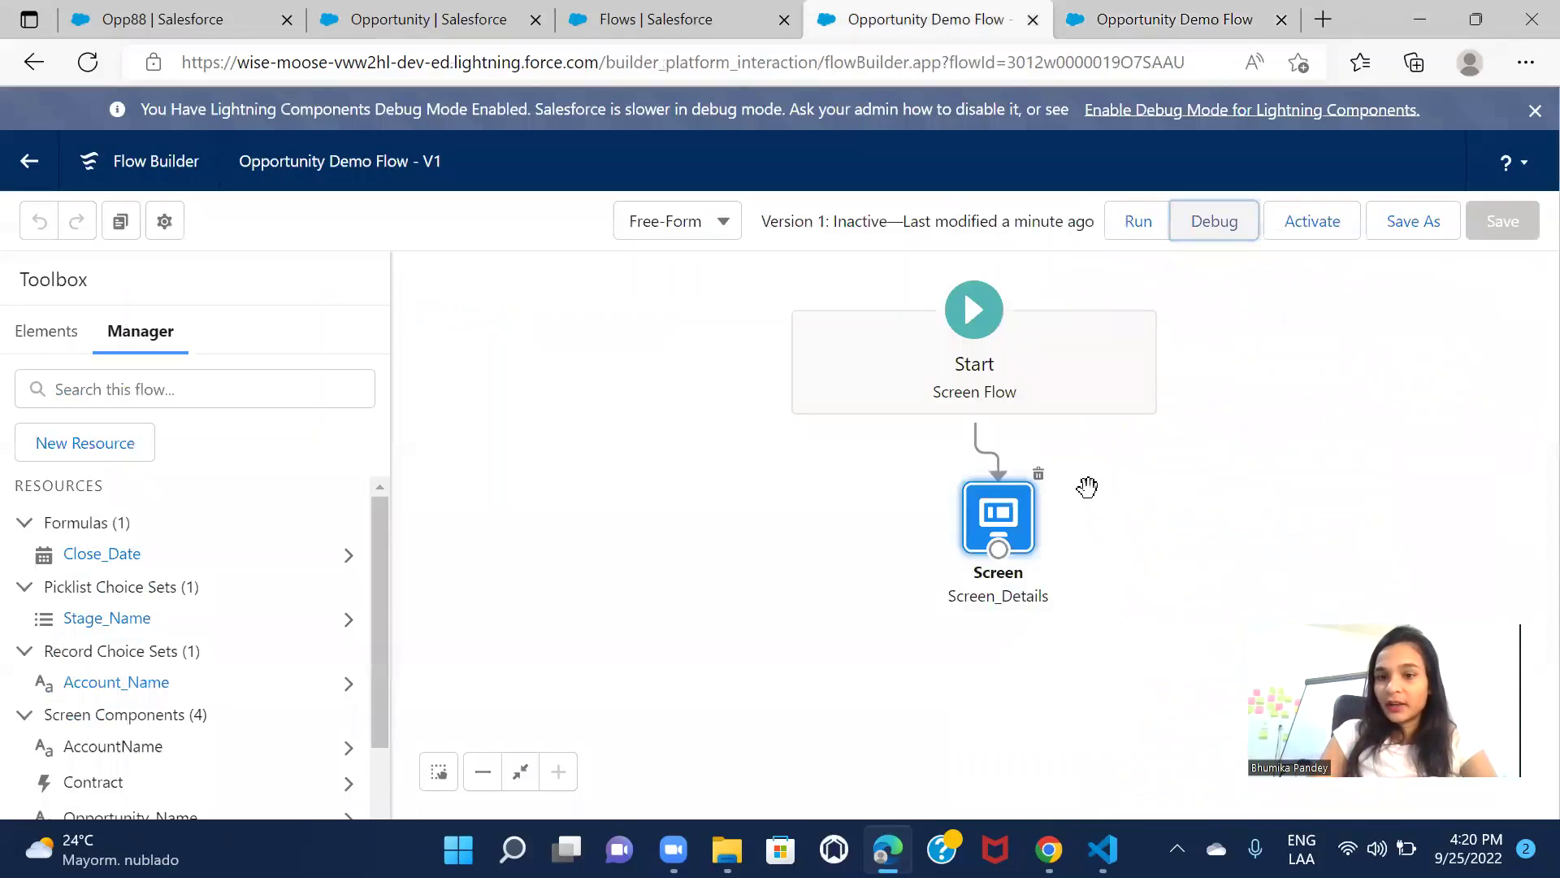
pyautogui.click(38, 350)
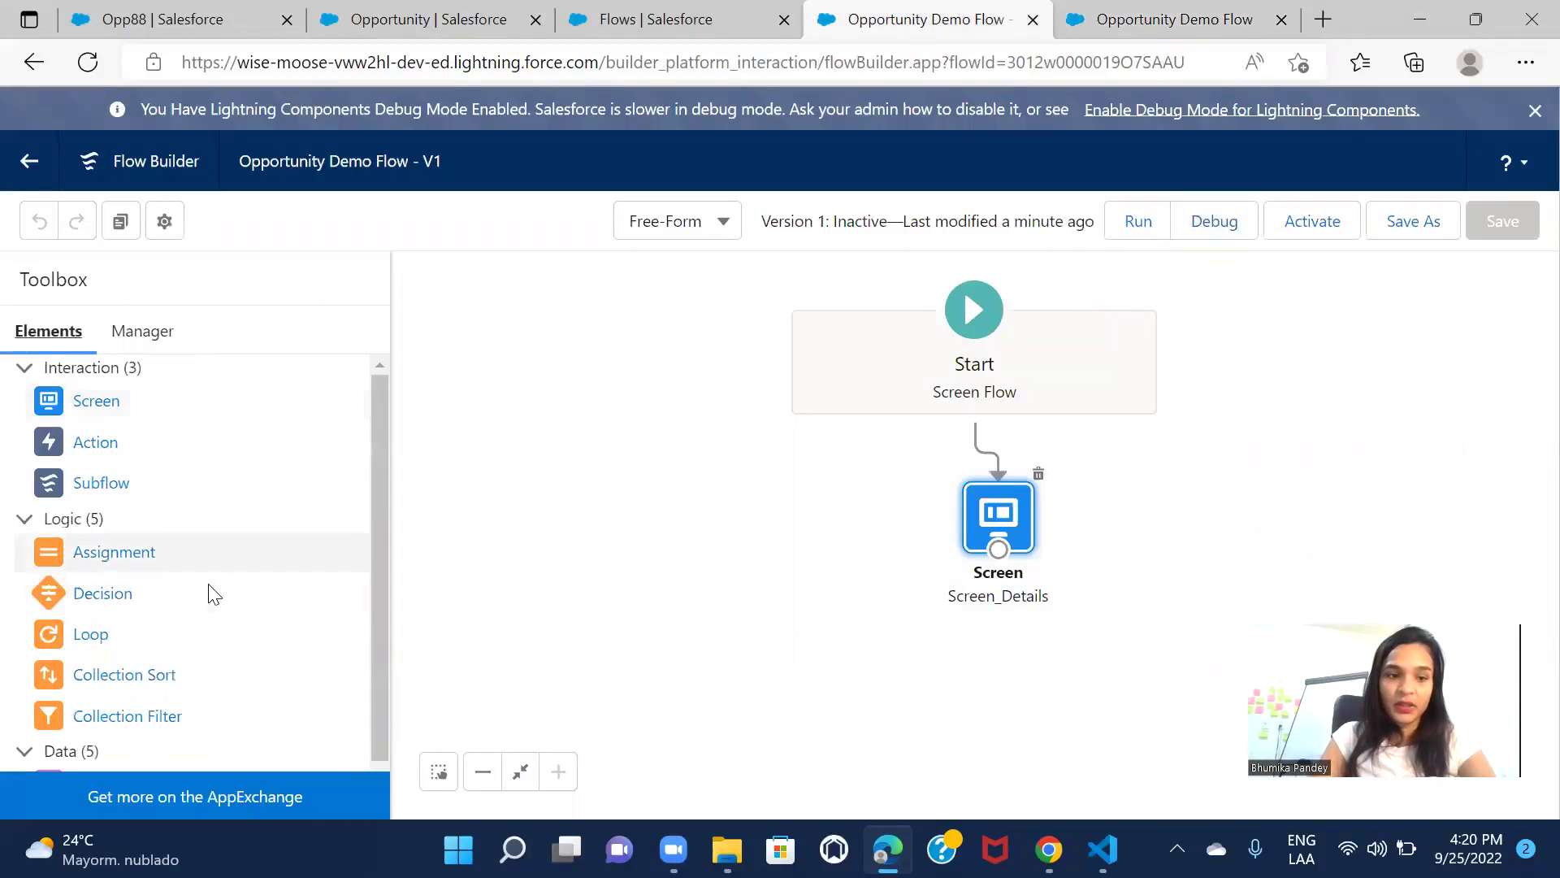
pyautogui.scroll(-2, 209, 592)
pyautogui.moveTo(111, 682); pyautogui.dragTo(1255, 497)
pyautogui.click(670, 303)
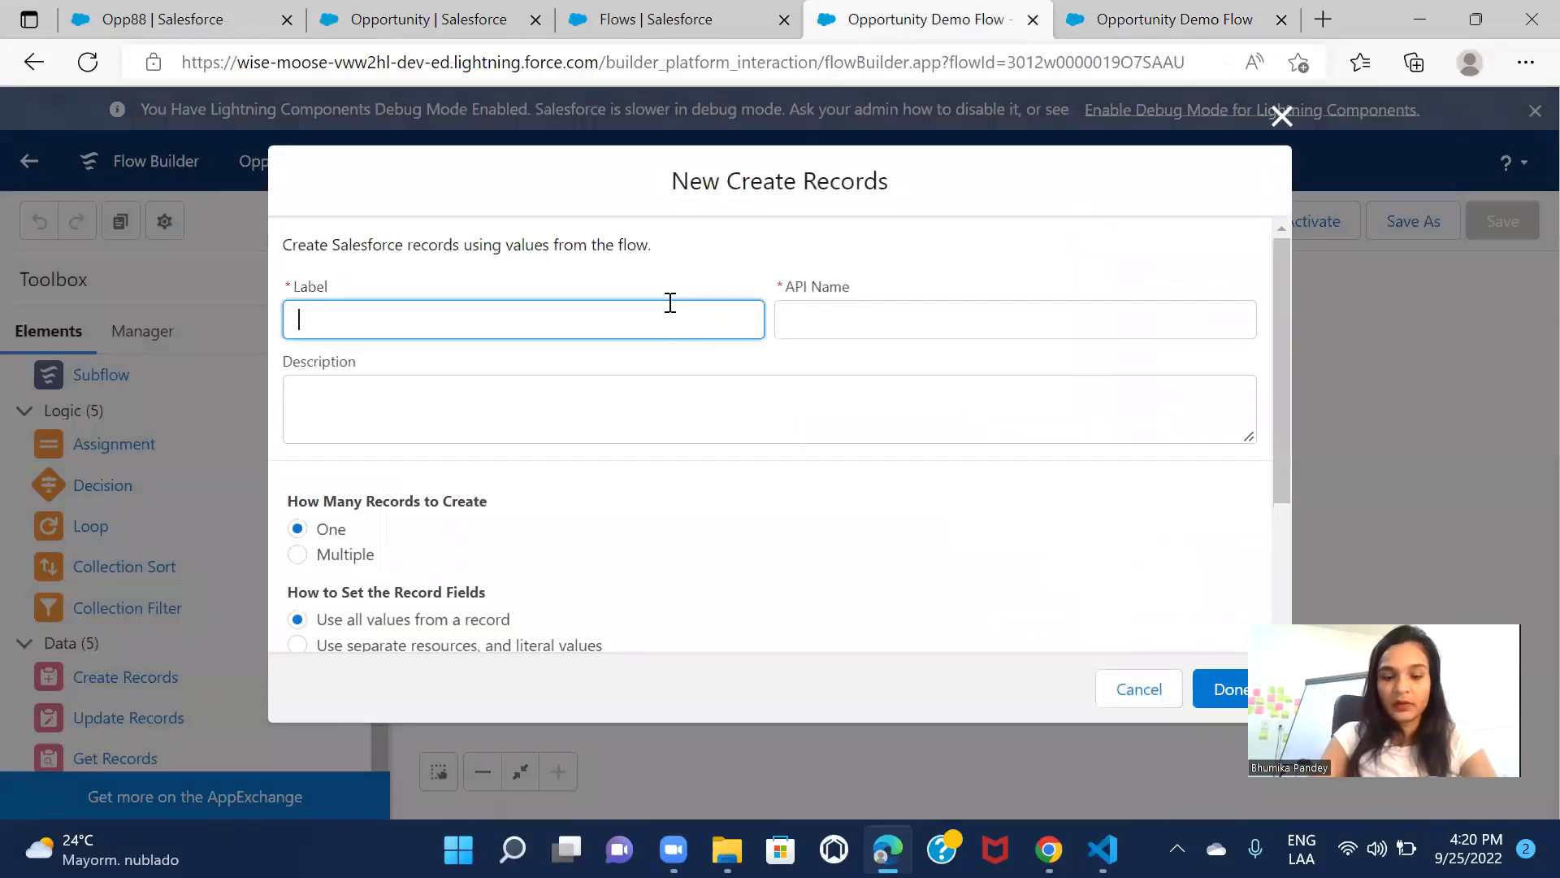
pyautogui.write('create Opp')
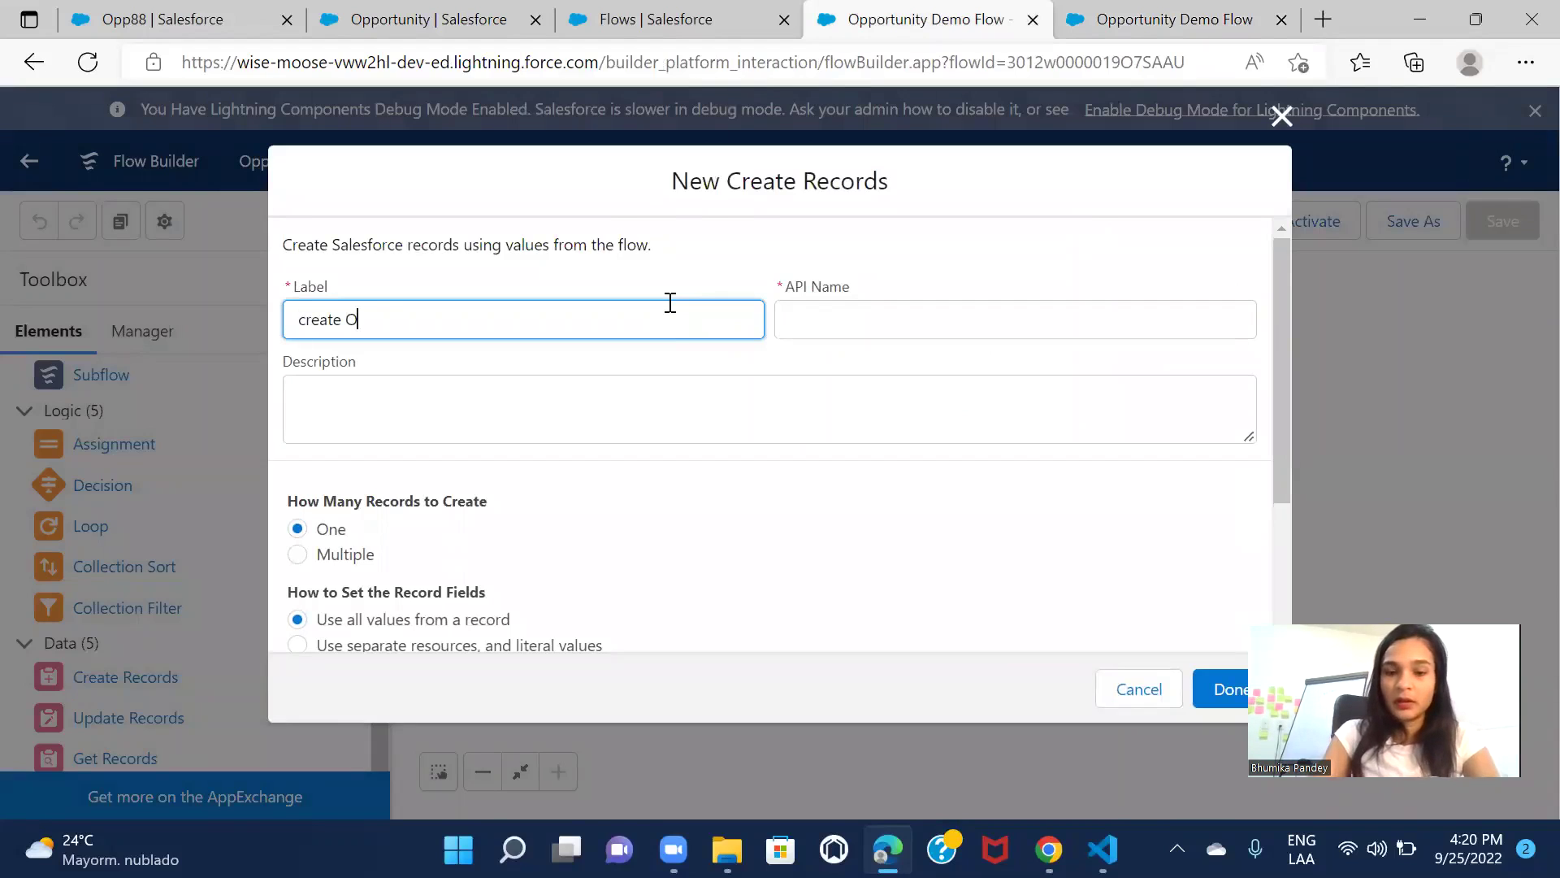
pyautogui.click(830, 365)
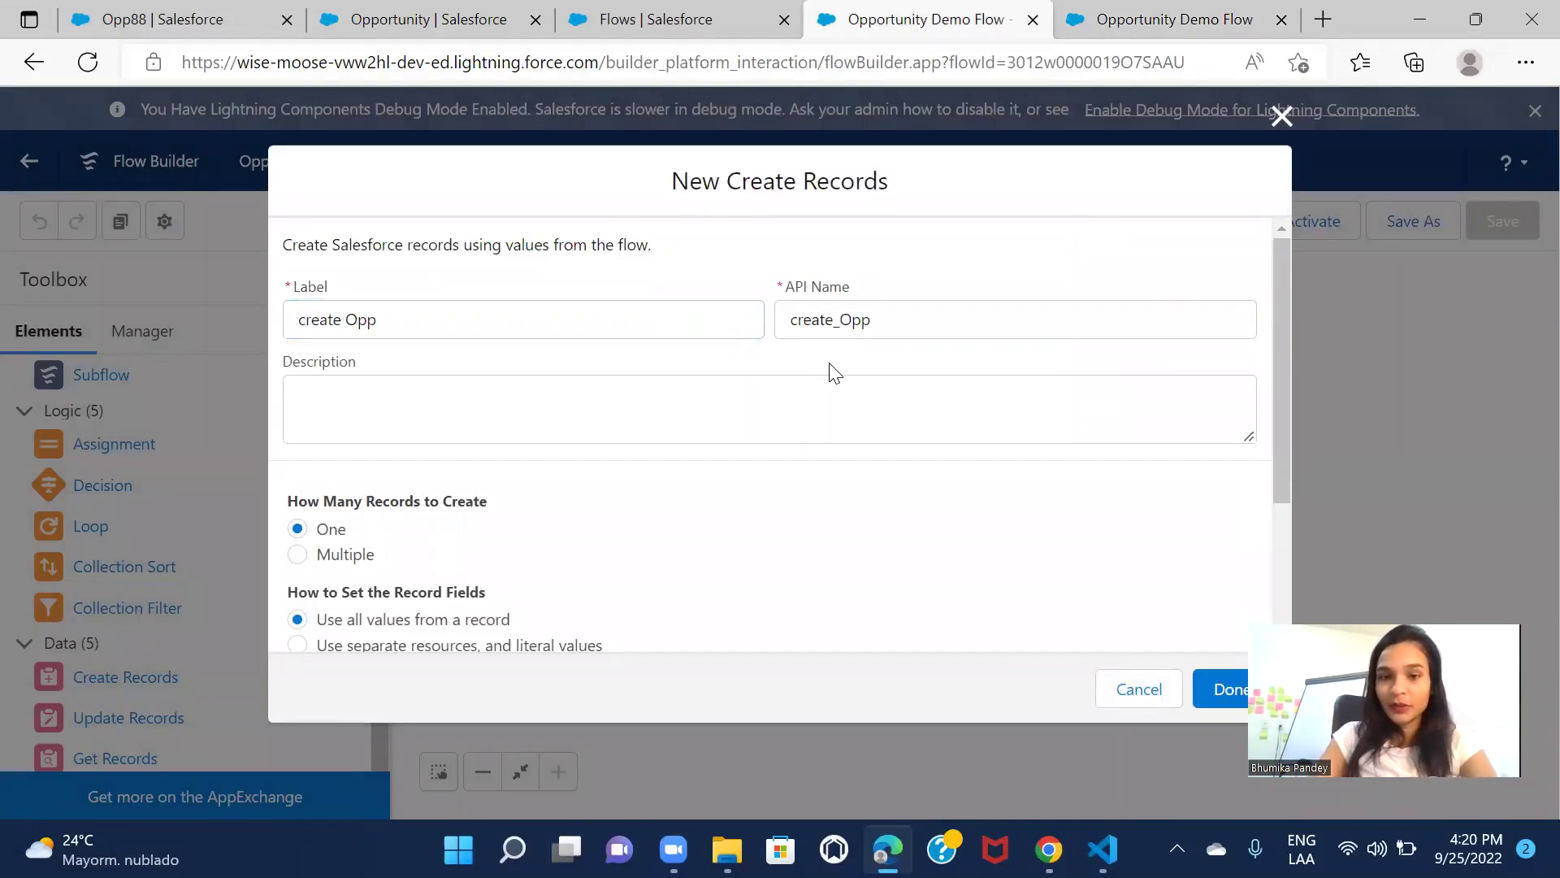
# Set the create Opp element to use separate resources and literal values, and choose Opportunity as the object to create
pyautogui.scroll(-1, 690, 439)
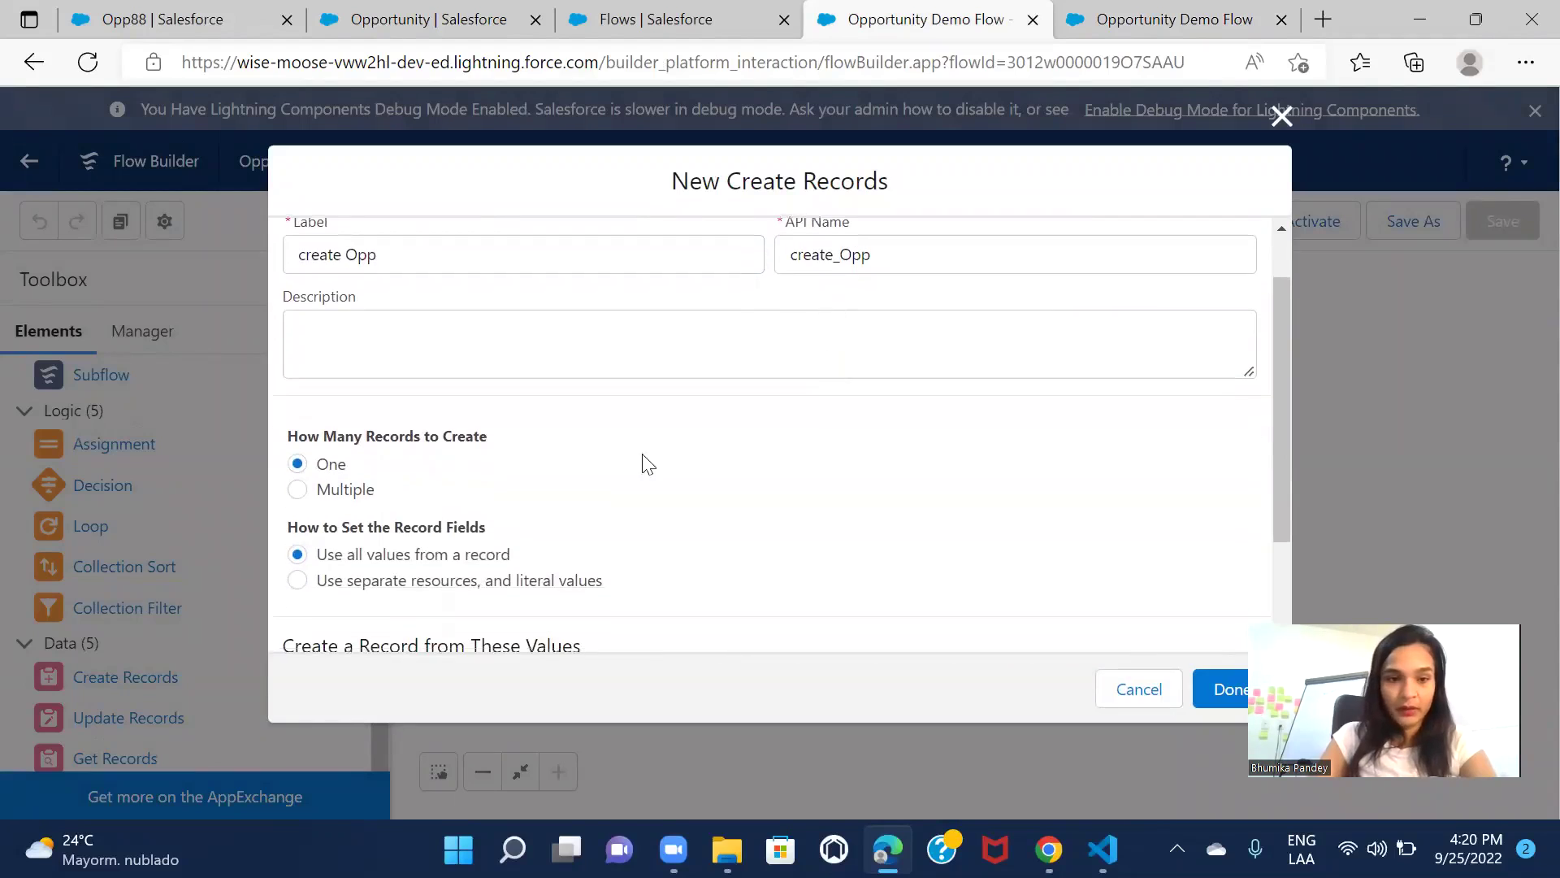
pyautogui.click(409, 581)
pyautogui.scroll(-2, 928, 509)
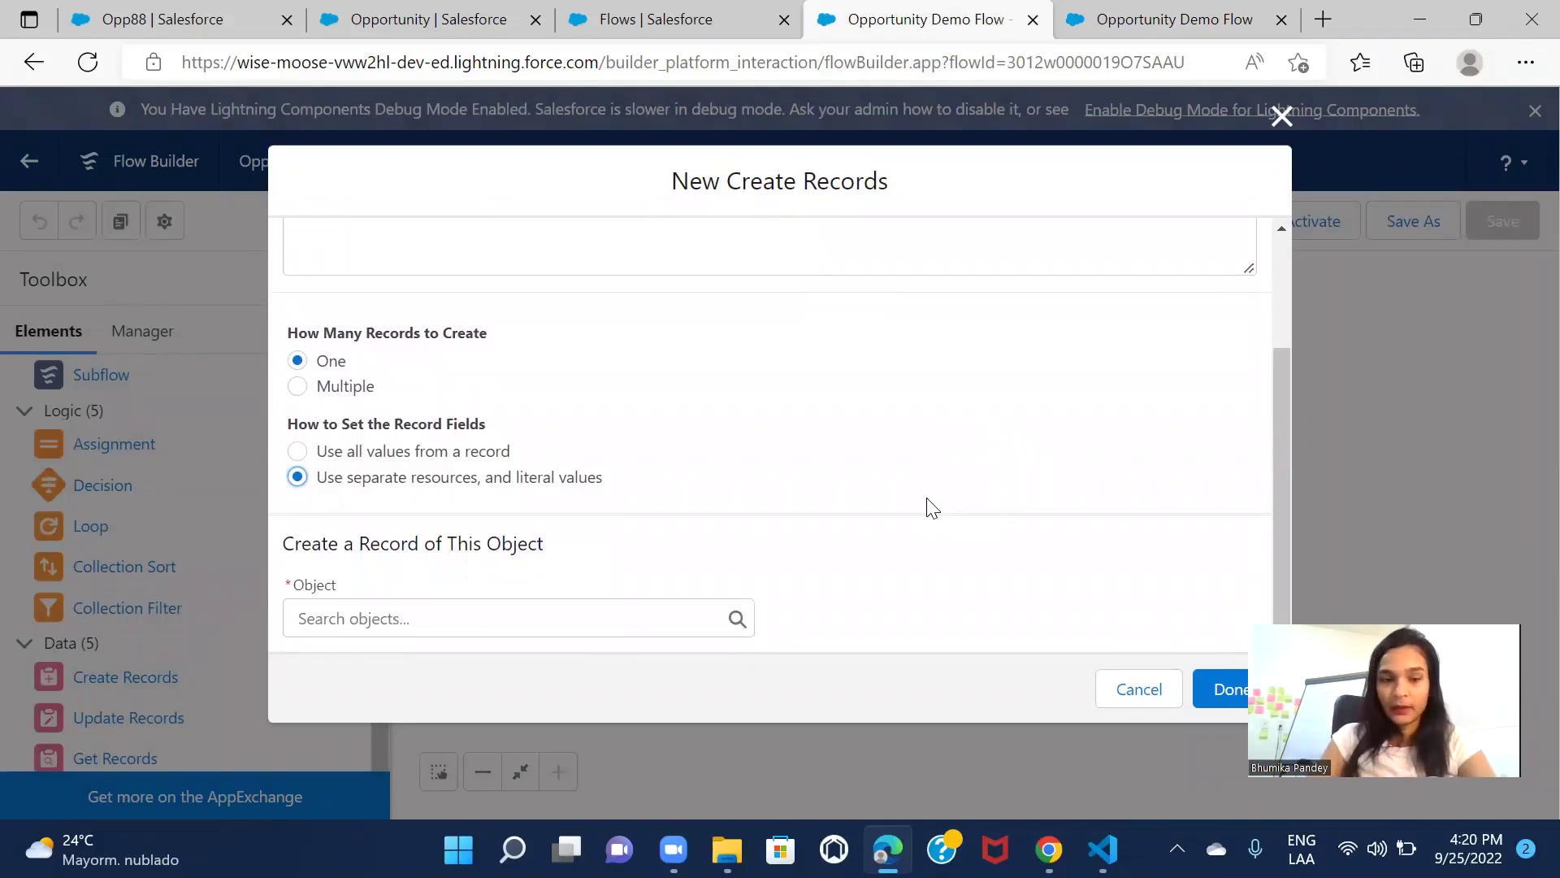
pyautogui.click(613, 618)
pyautogui.write('oppo')
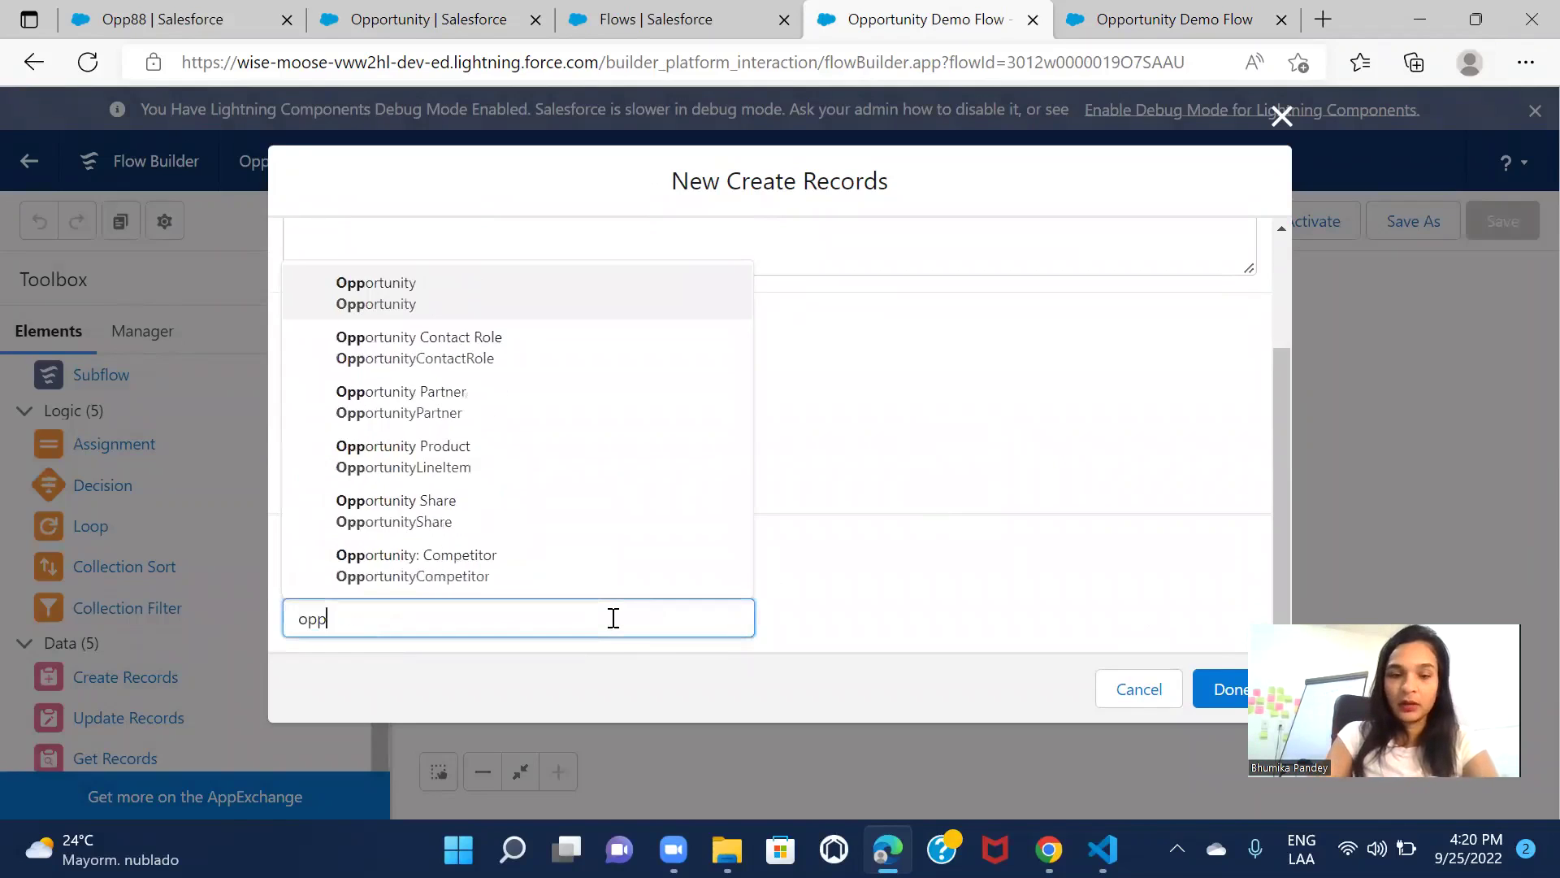
pyautogui.click(471, 299)
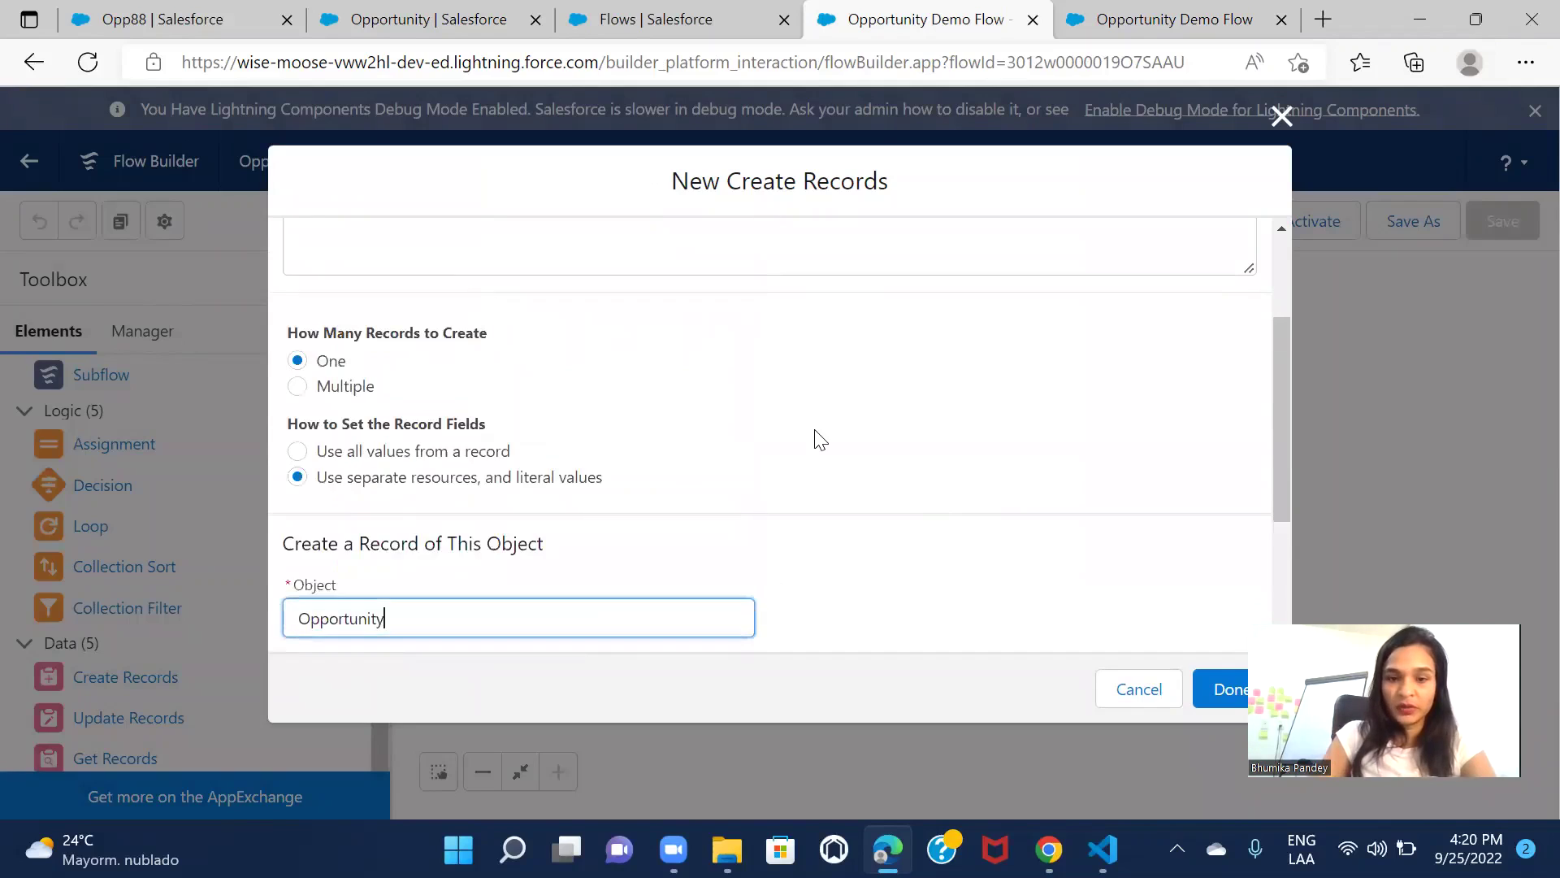
# Set the opportunity's Name field to the Opportunity_Name screen component
pyautogui.scroll(-4, 816, 439)
pyautogui.click(499, 513)
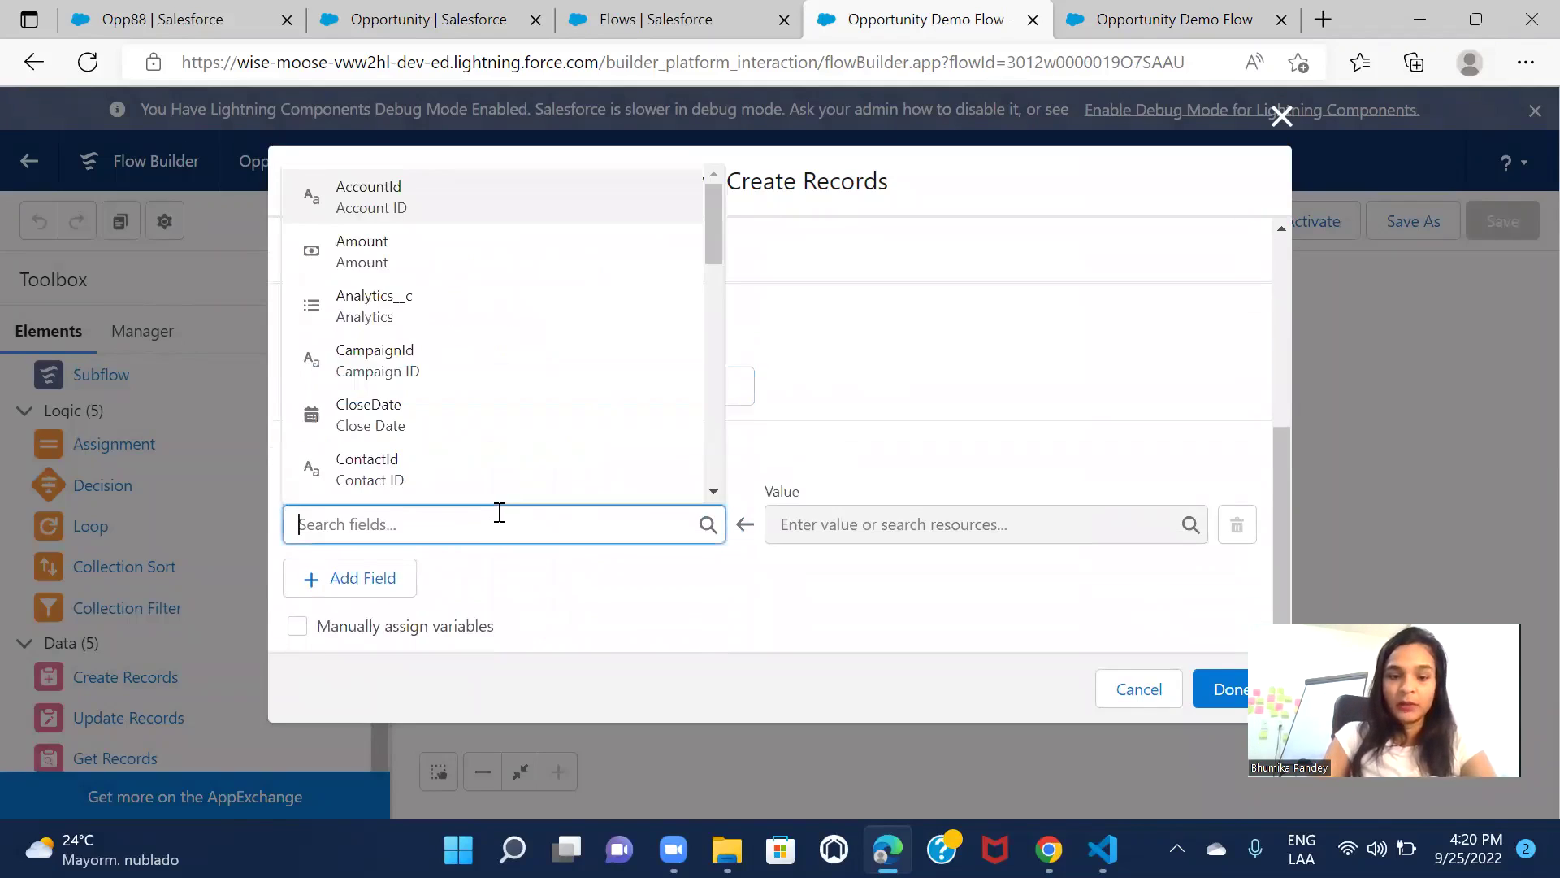
pyautogui.write('name')
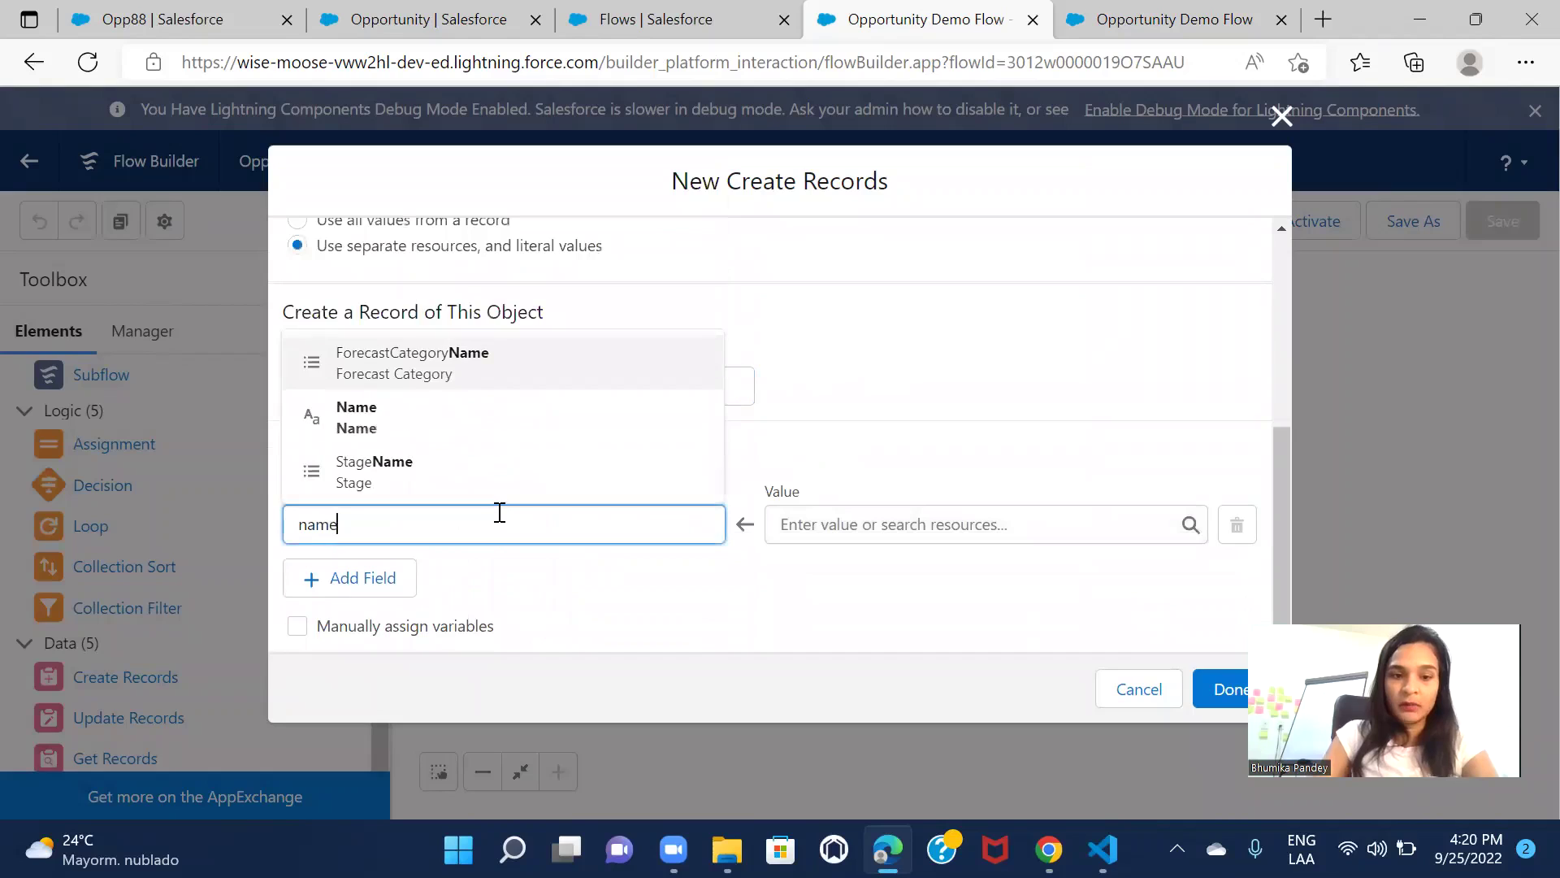
pyautogui.click(422, 427)
pyautogui.click(924, 523)
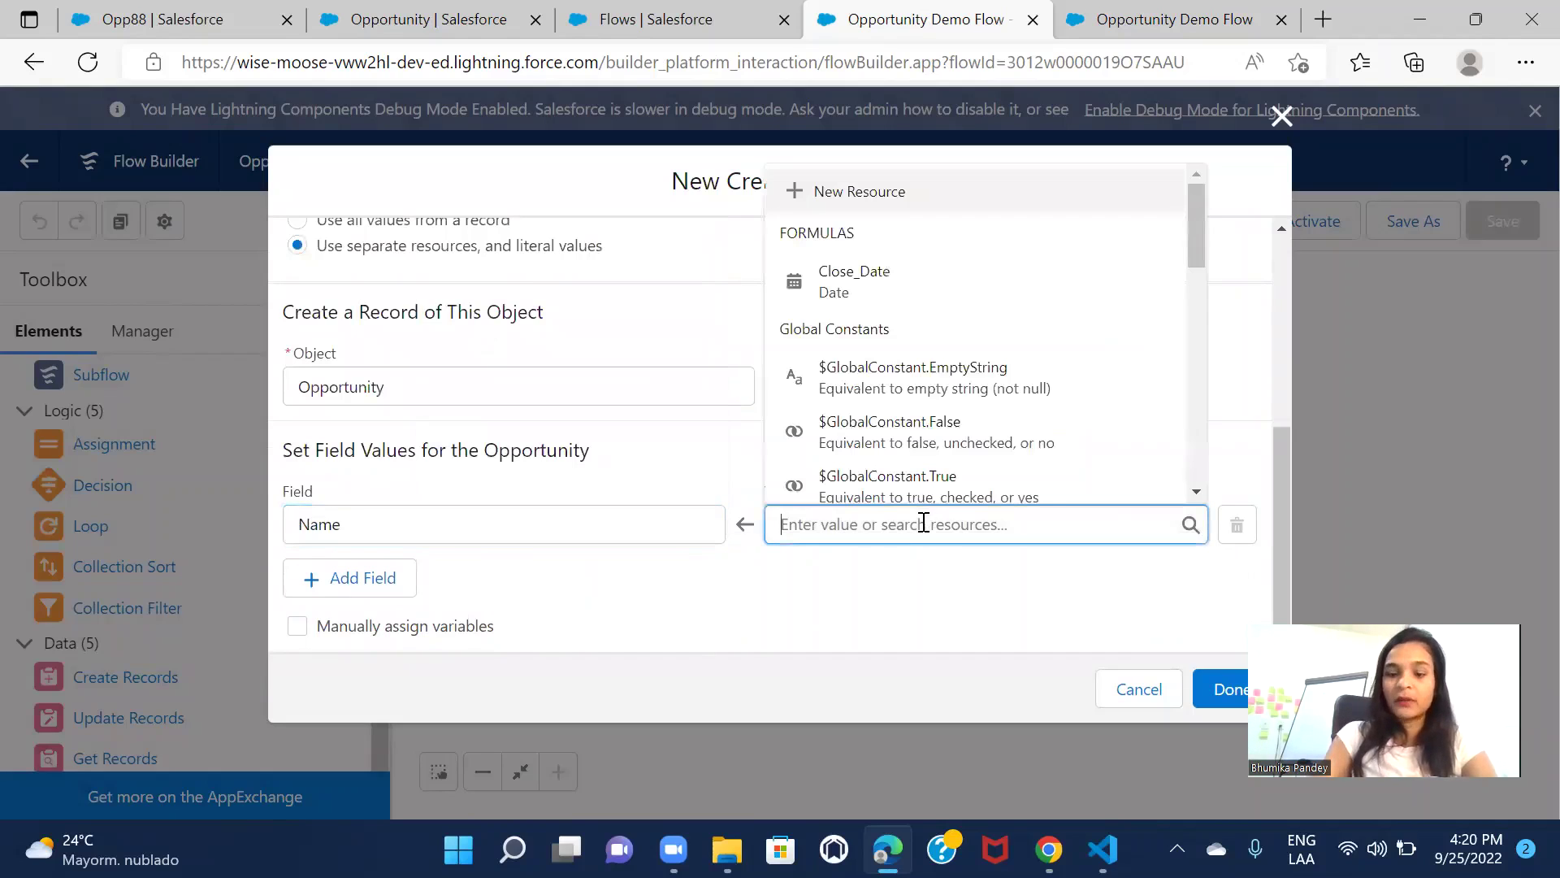
pyautogui.write('op')
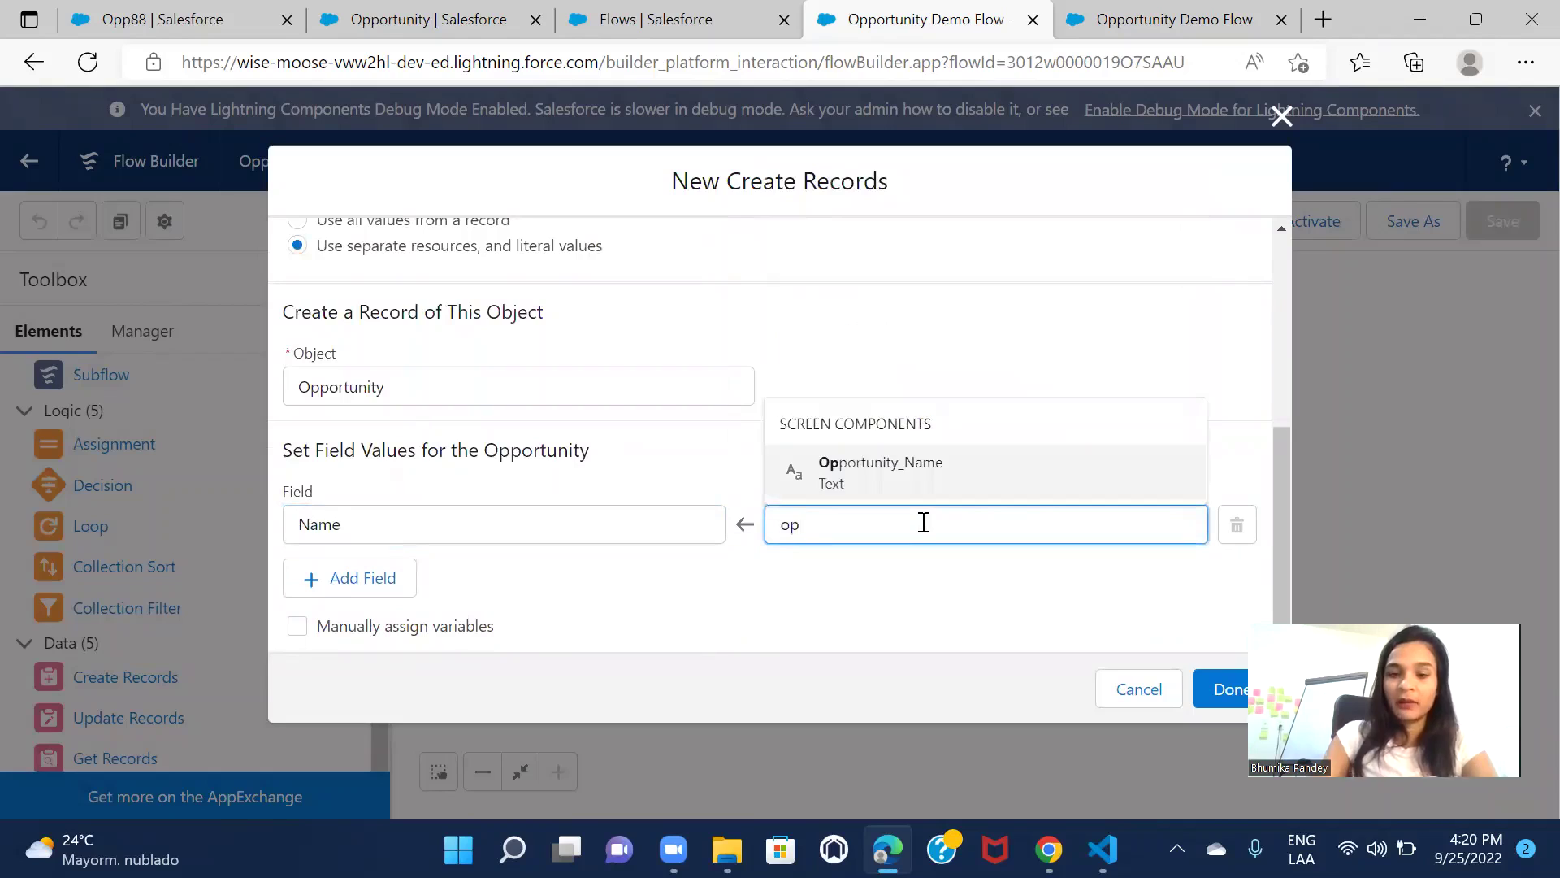
pyautogui.click(881, 470)
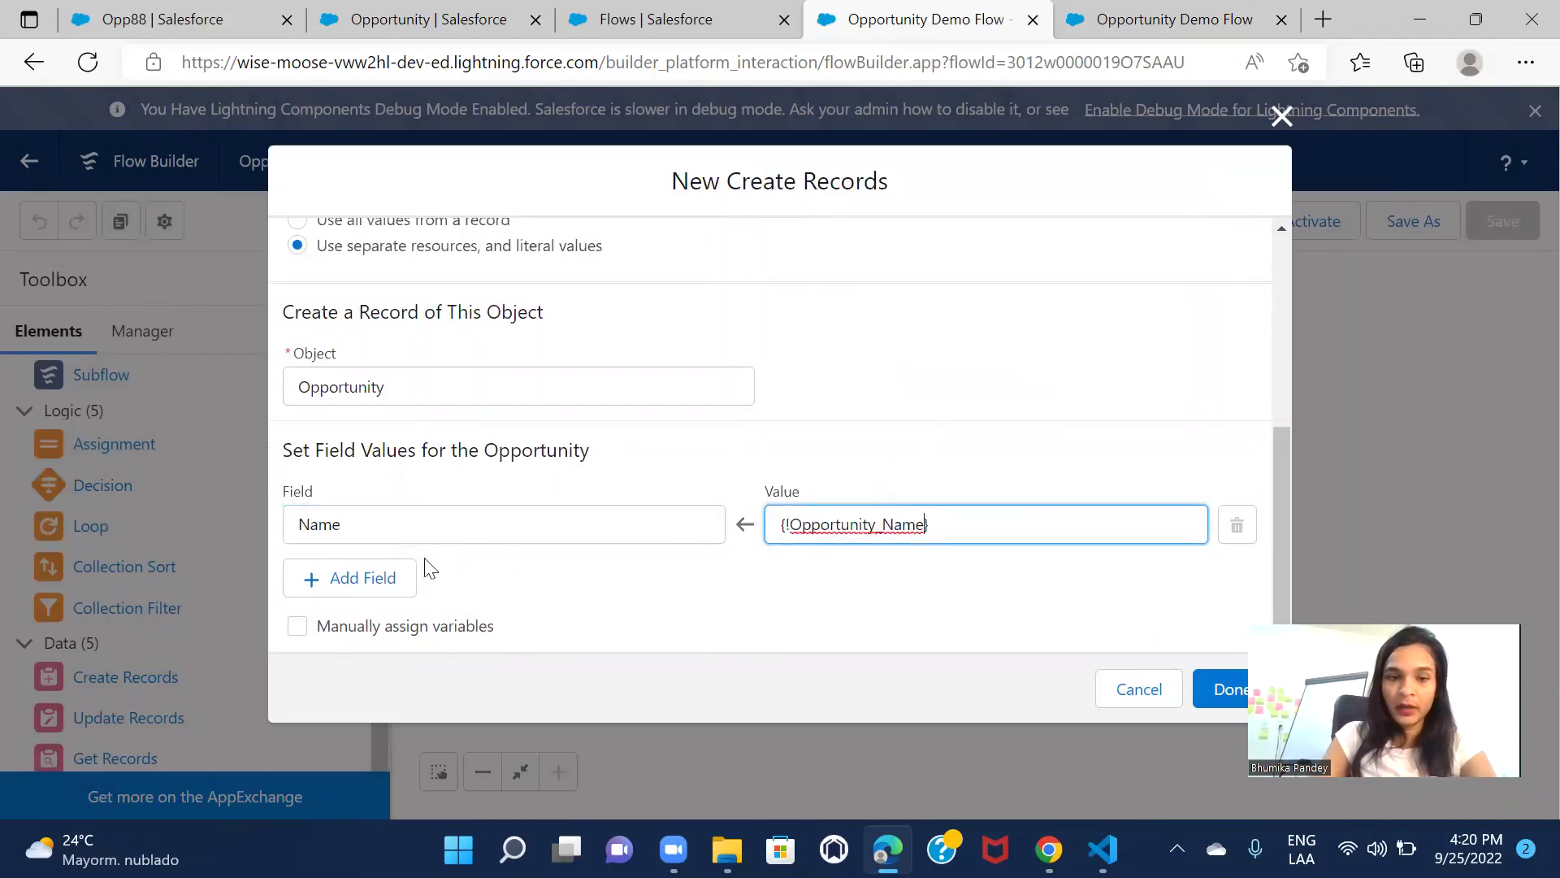
# Add a StageName field row and assign it the StageName screen component rather than the picklist choice set
pyautogui.click(363, 578)
pyautogui.click(433, 592)
pyautogui.write('st')
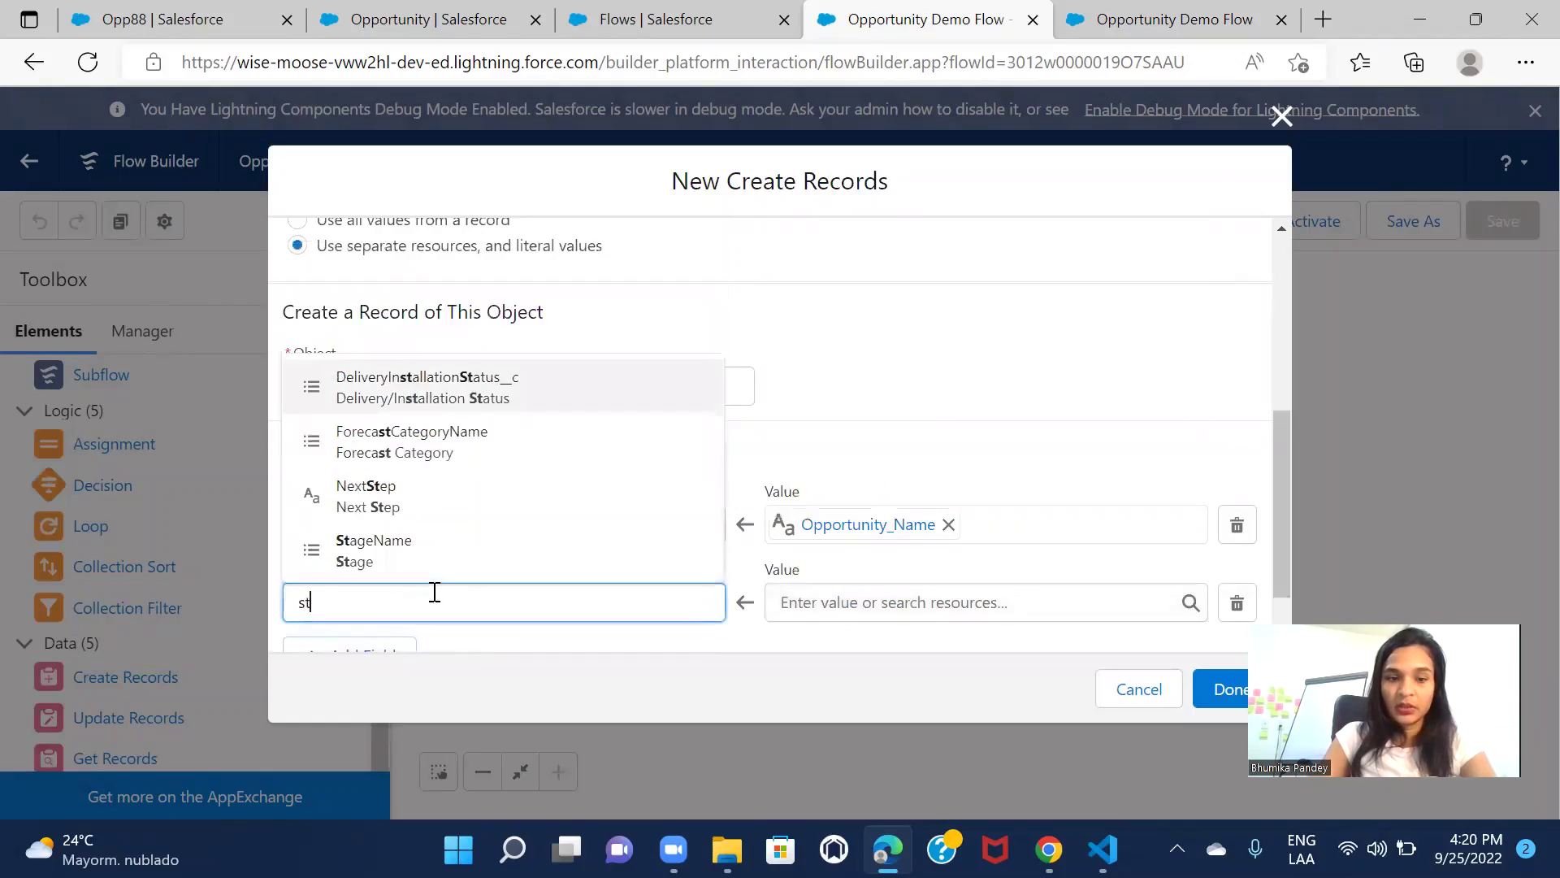
pyautogui.click(376, 550)
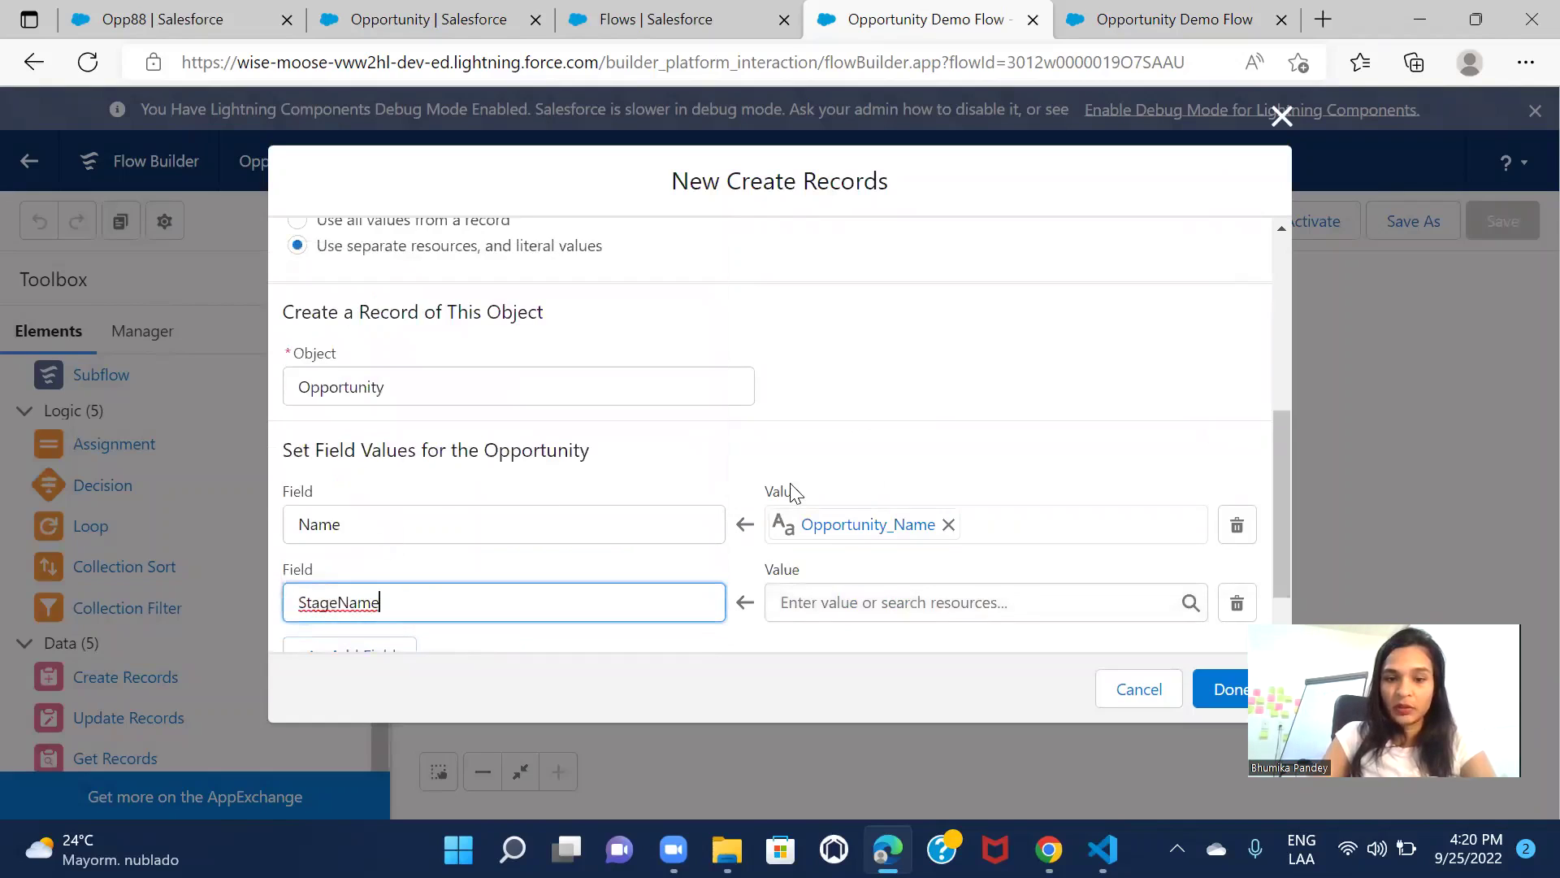
pyautogui.scroll(-1, 793, 493)
pyautogui.click(932, 525)
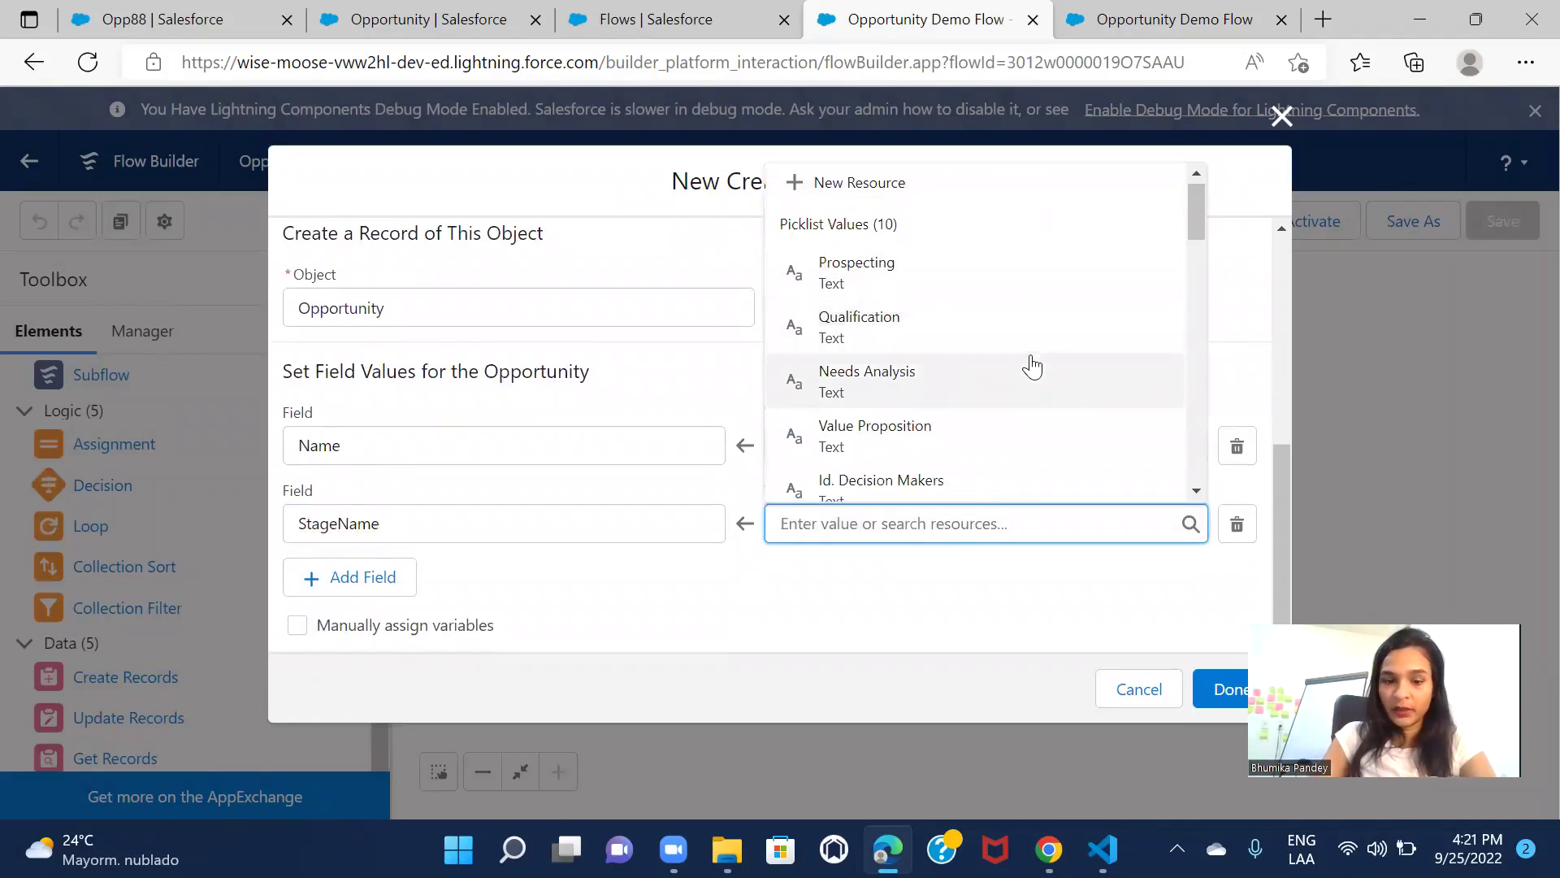
pyautogui.write('st')
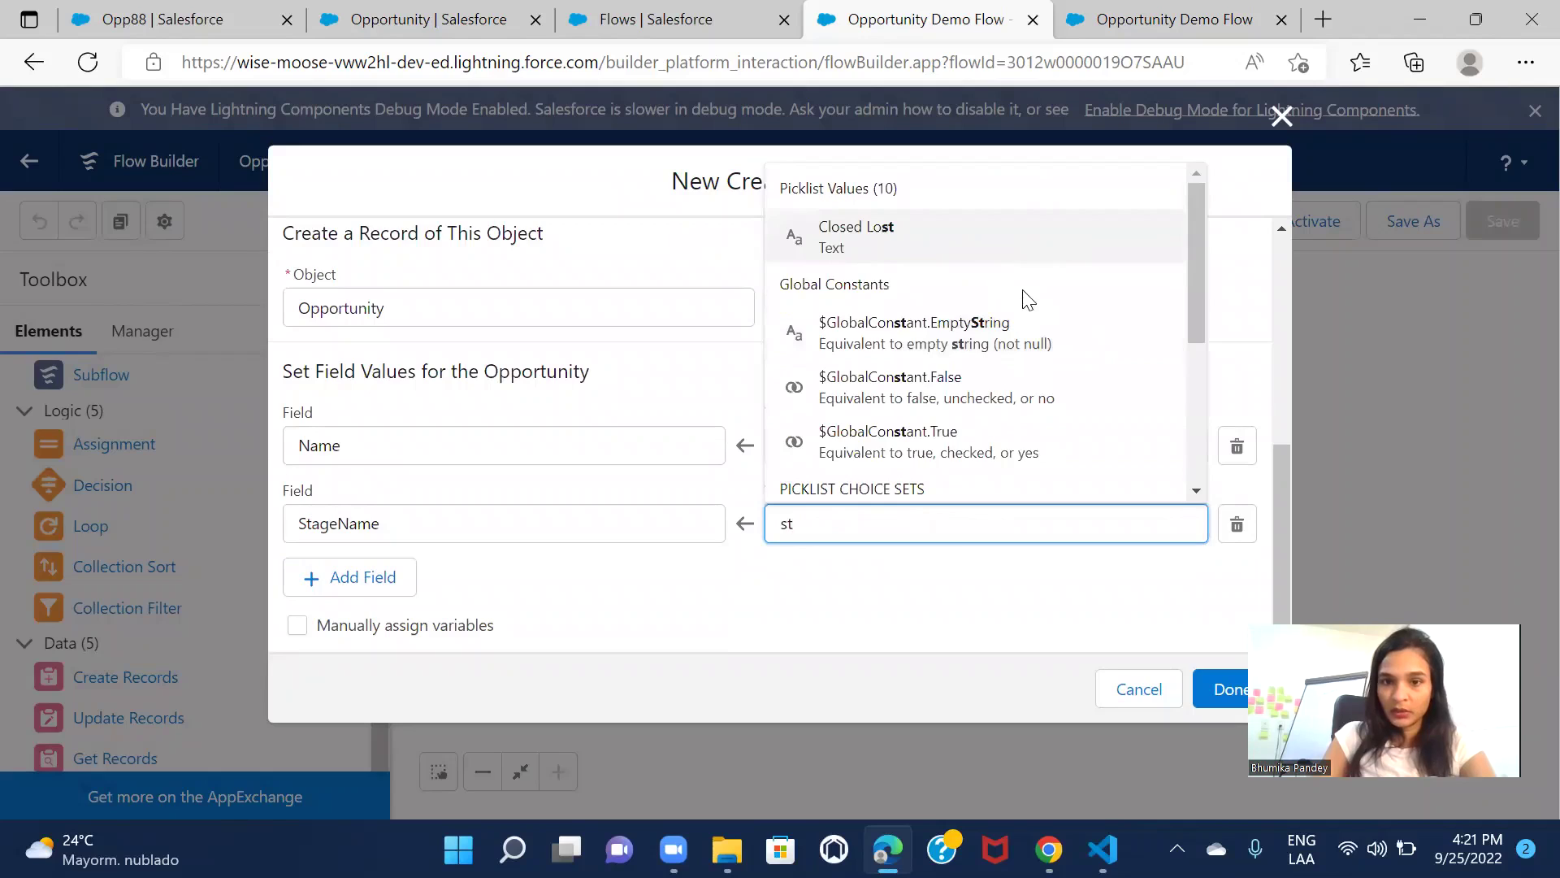
pyautogui.write('a')
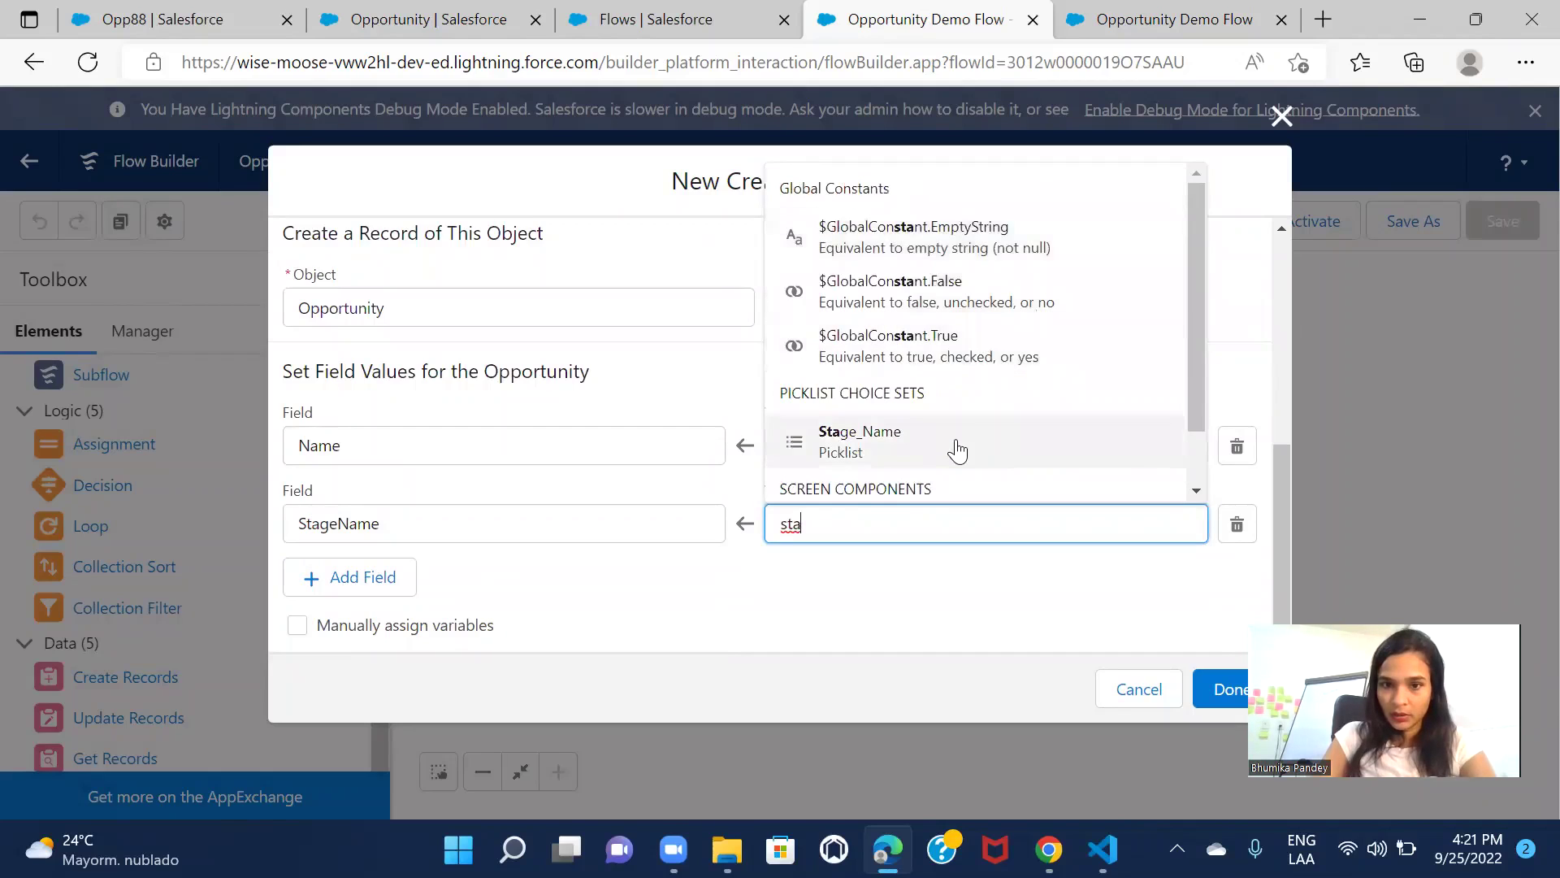
pyautogui.scroll(-2, 955, 447)
pyautogui.click(912, 466)
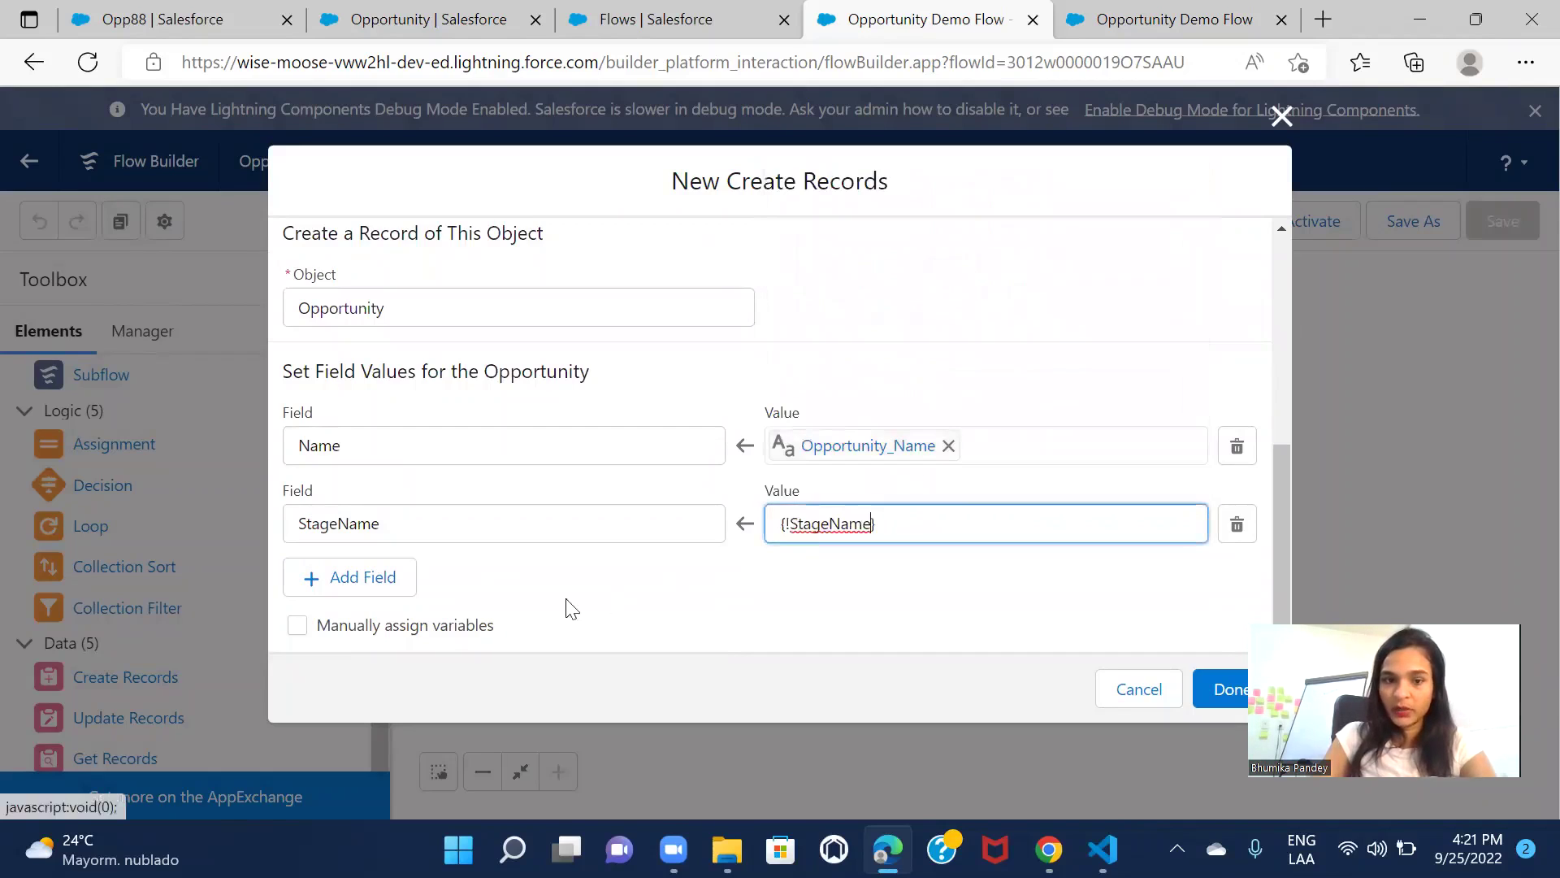
# Add a CloseDate field row and assign it the Close_Date formula
pyautogui.click(378, 577)
pyautogui.scroll(-1, 484, 589)
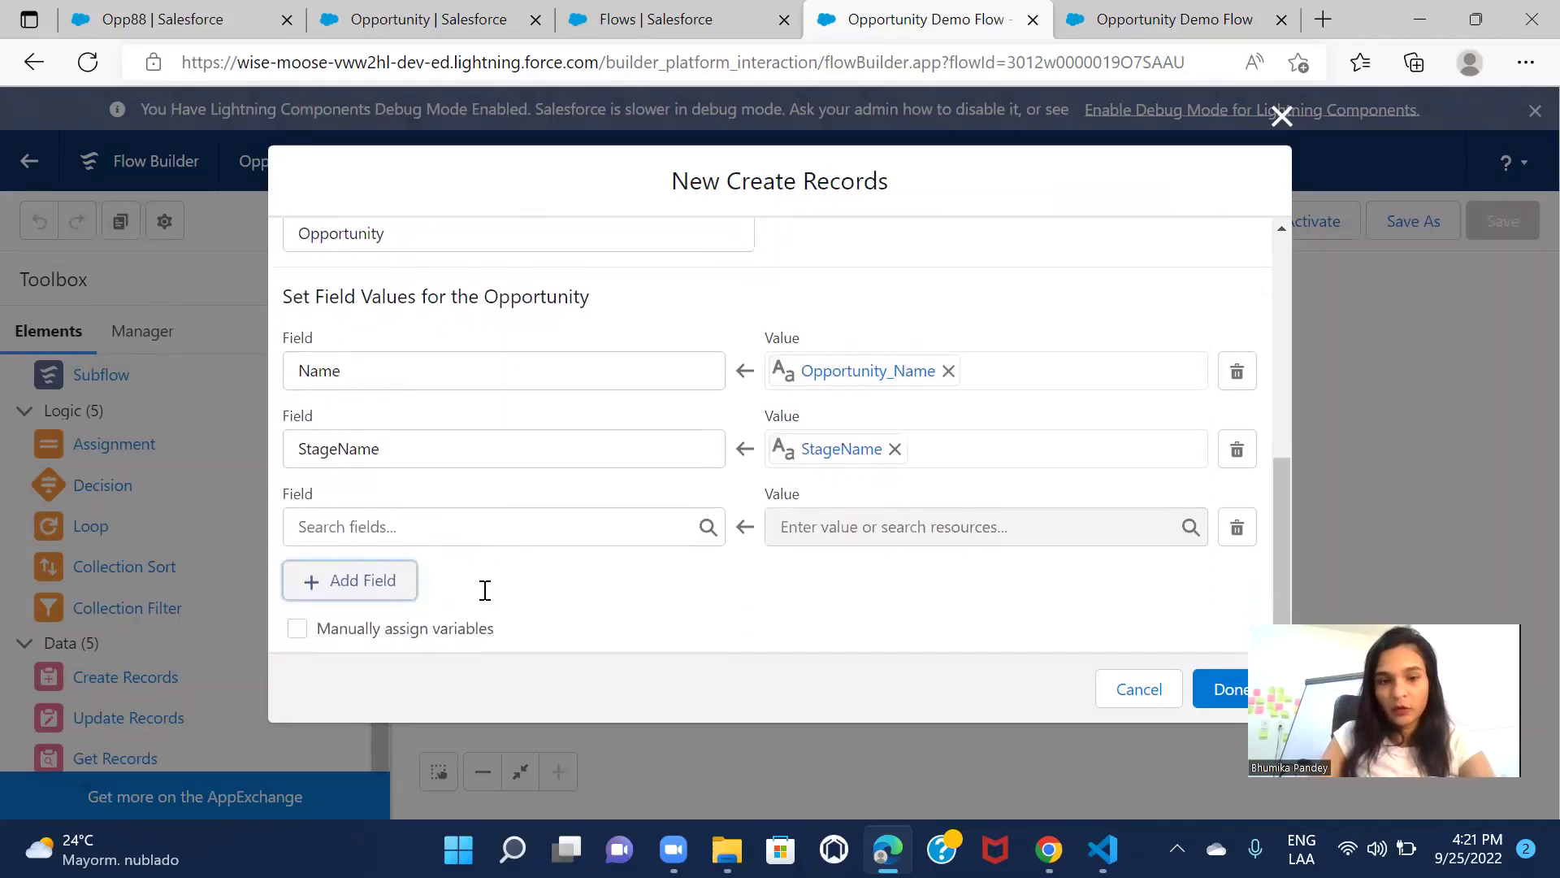
pyautogui.click(405, 529)
pyautogui.write('clo')
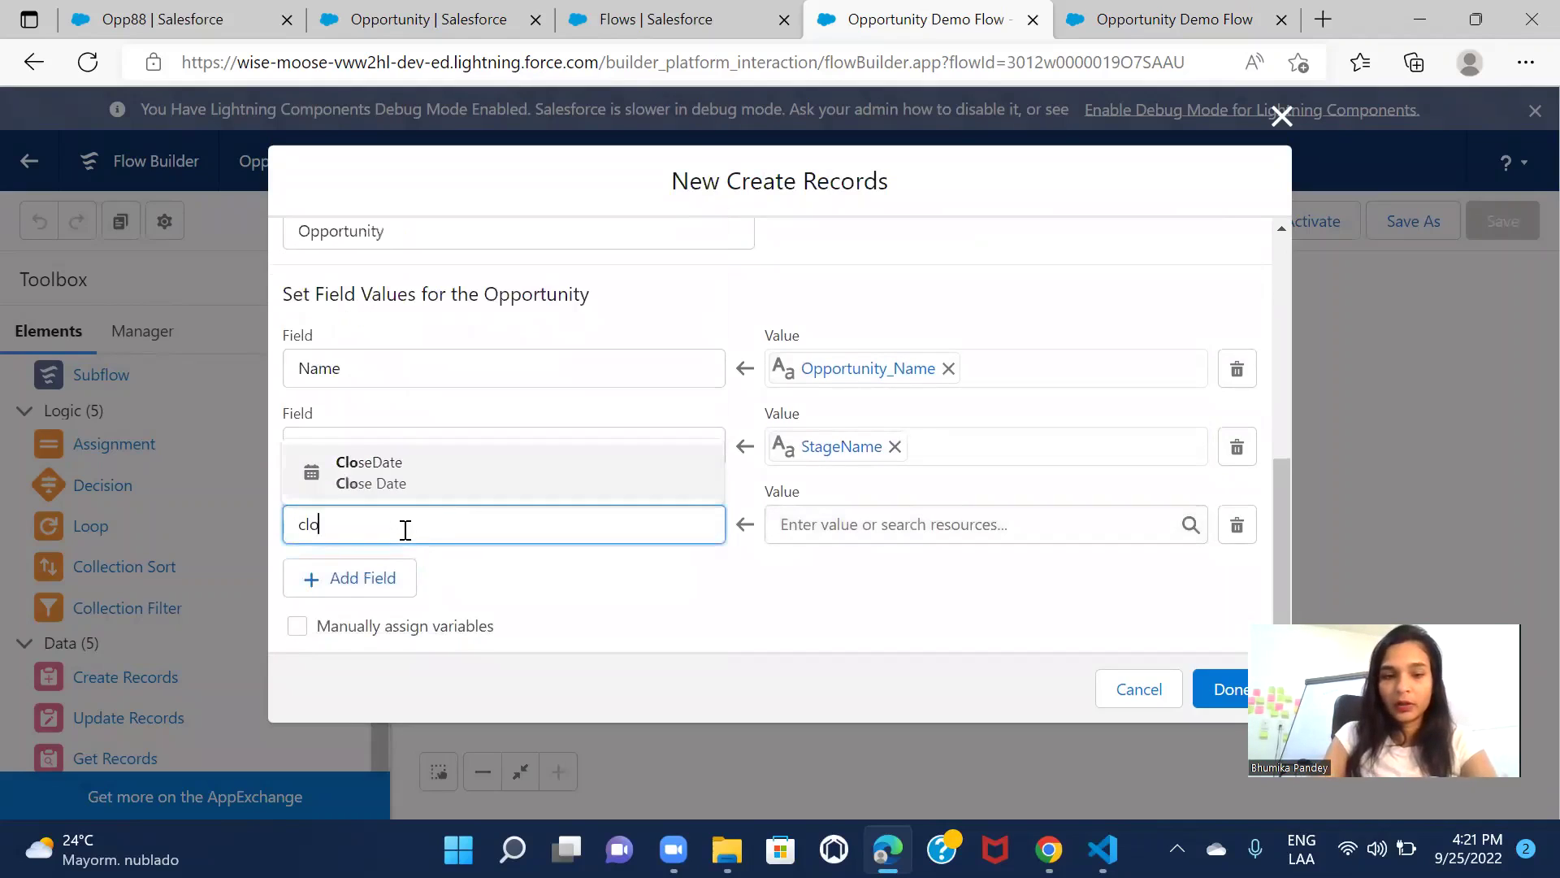
pyautogui.click(485, 469)
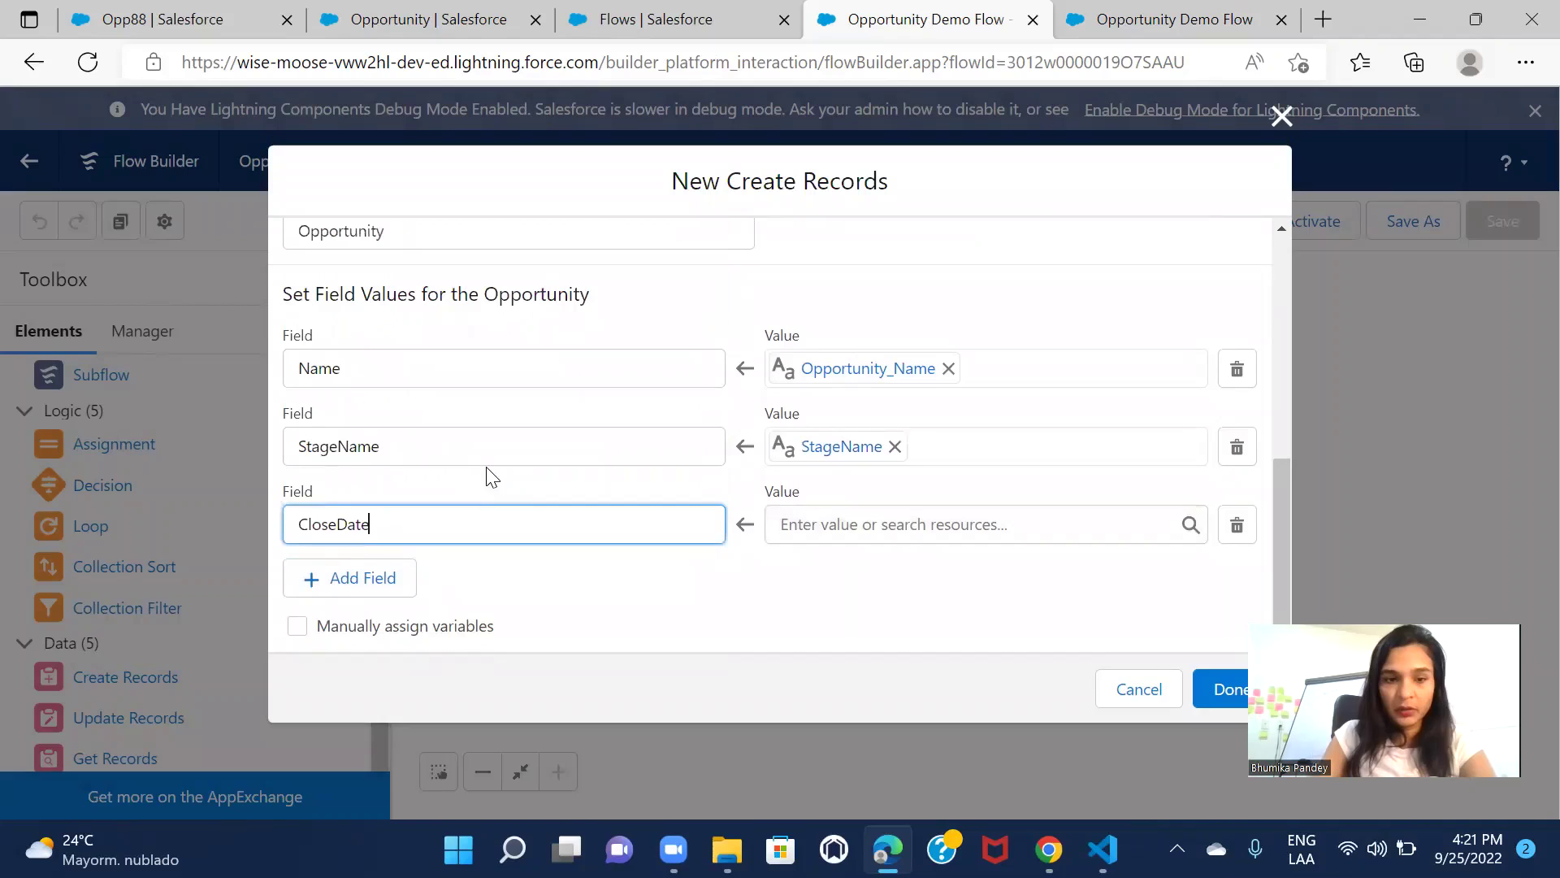
pyautogui.click(892, 522)
pyautogui.write('cl')
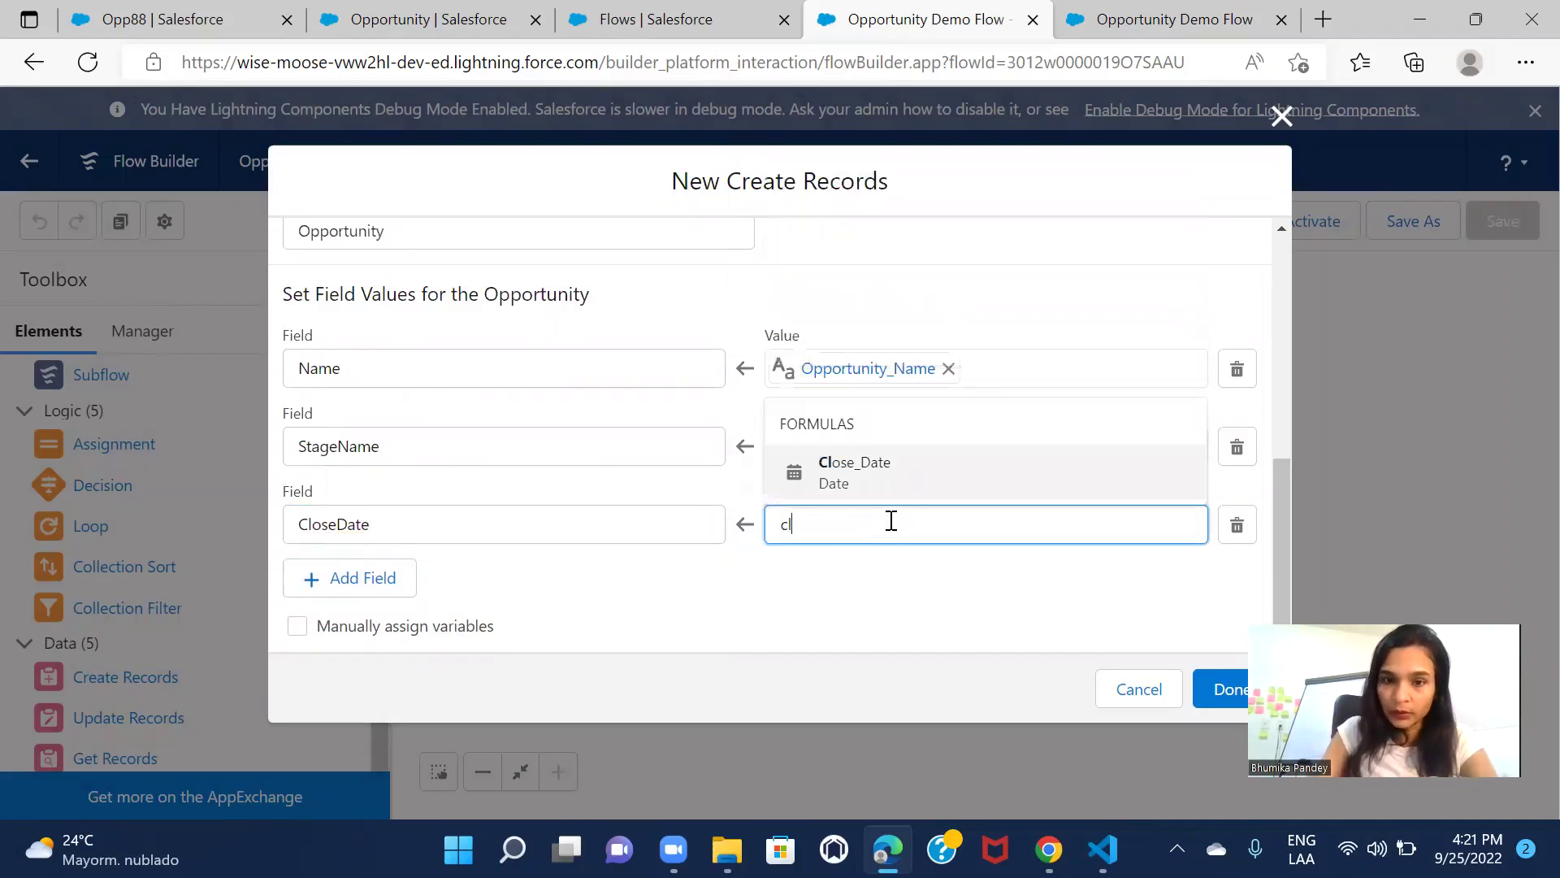
pyautogui.click(899, 475)
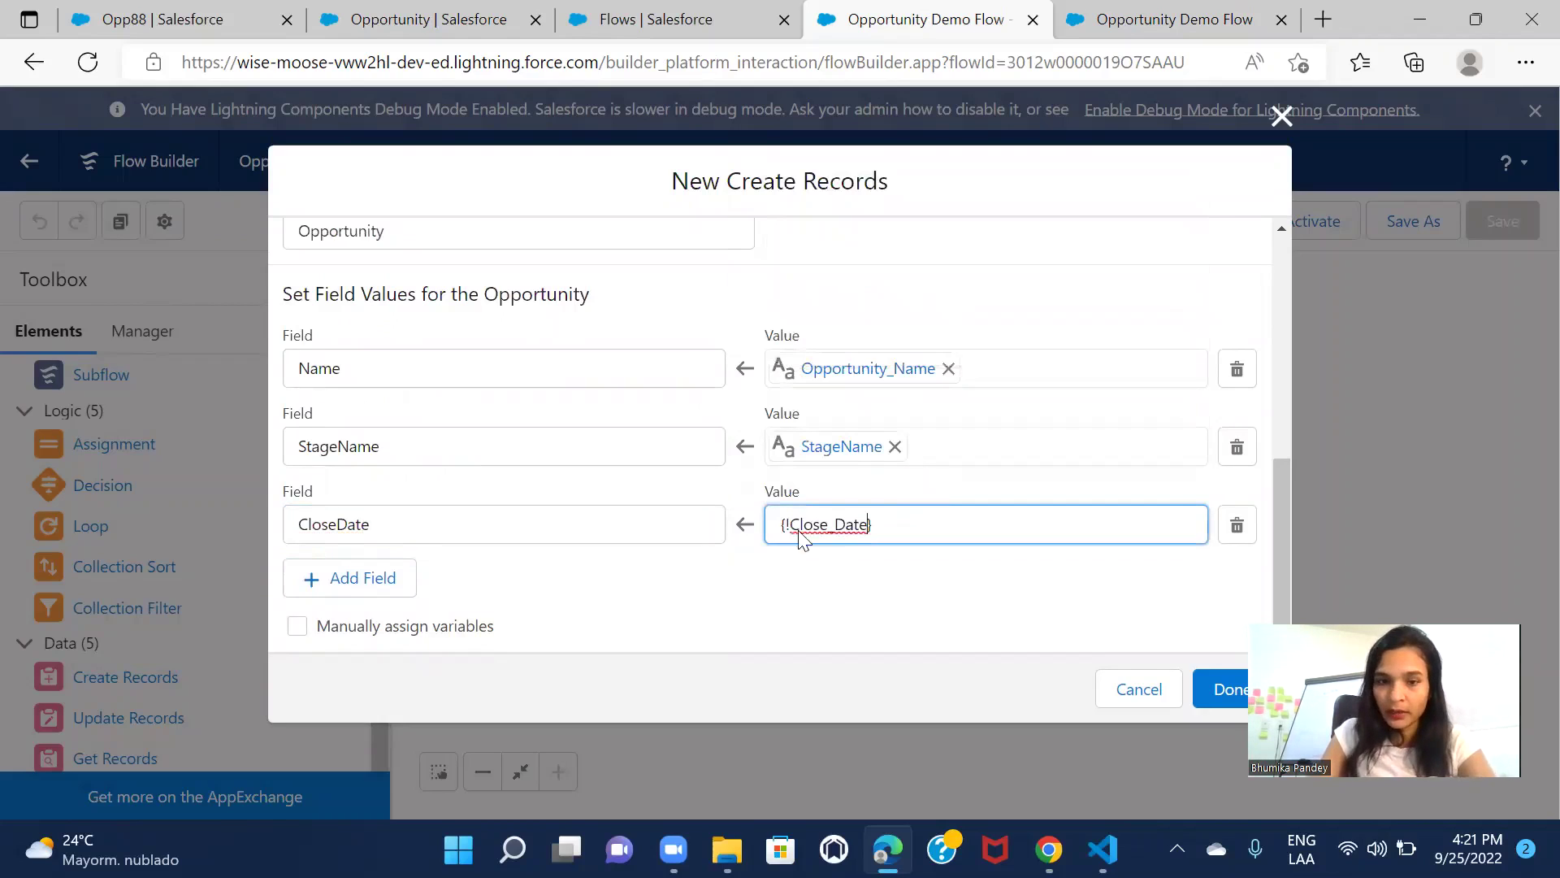
# Add an AccountId field row and assign it the AccountName screen component
pyautogui.click(378, 585)
pyautogui.click(453, 597)
pyautogui.write('acc')
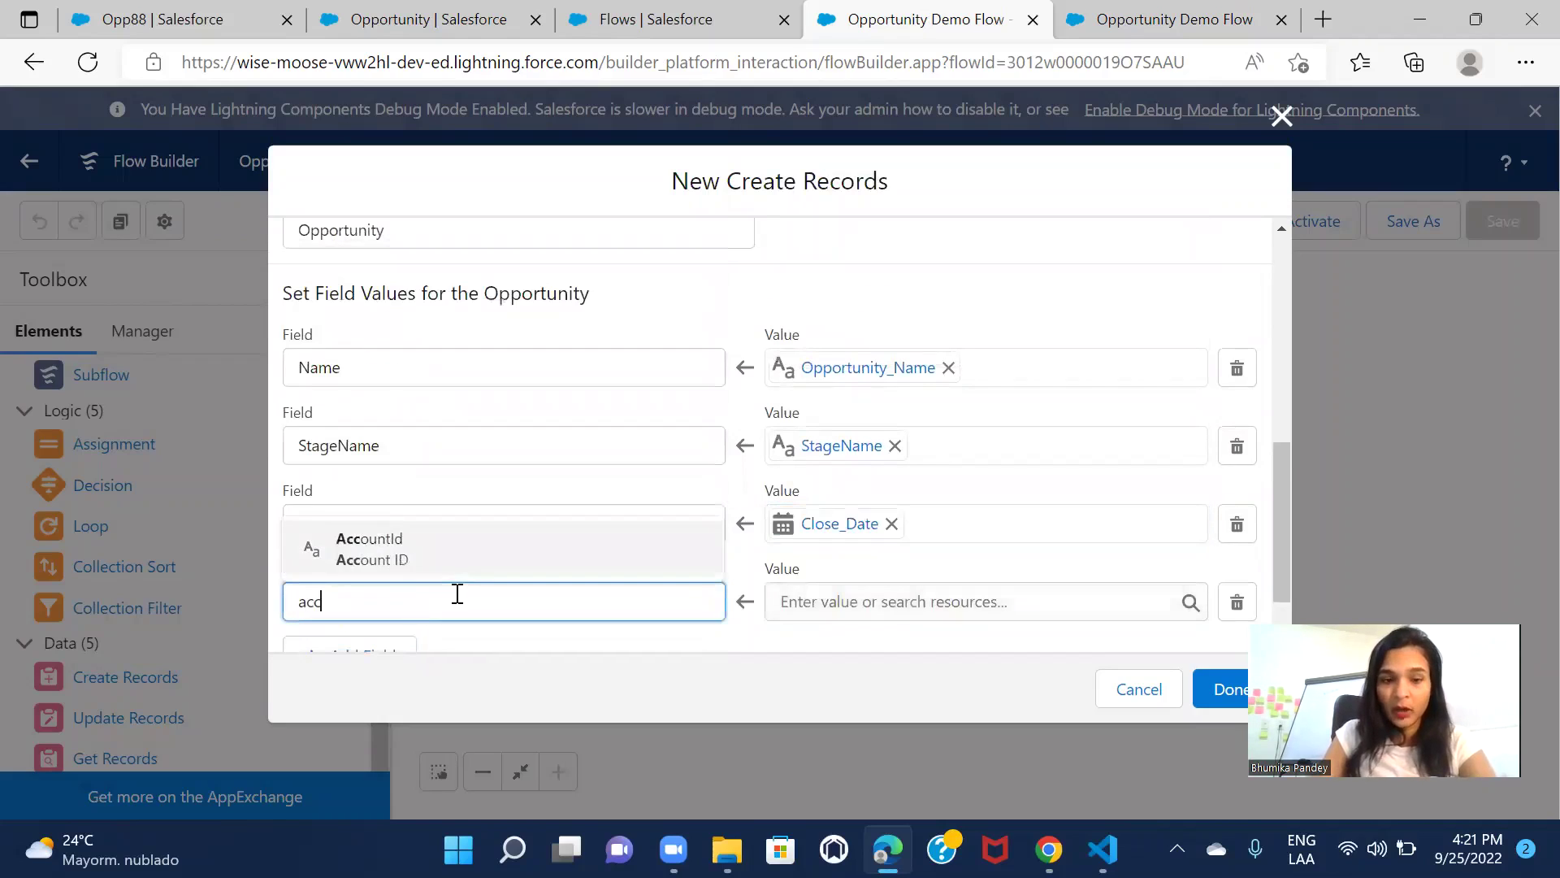
pyautogui.click(404, 556)
pyautogui.click(845, 598)
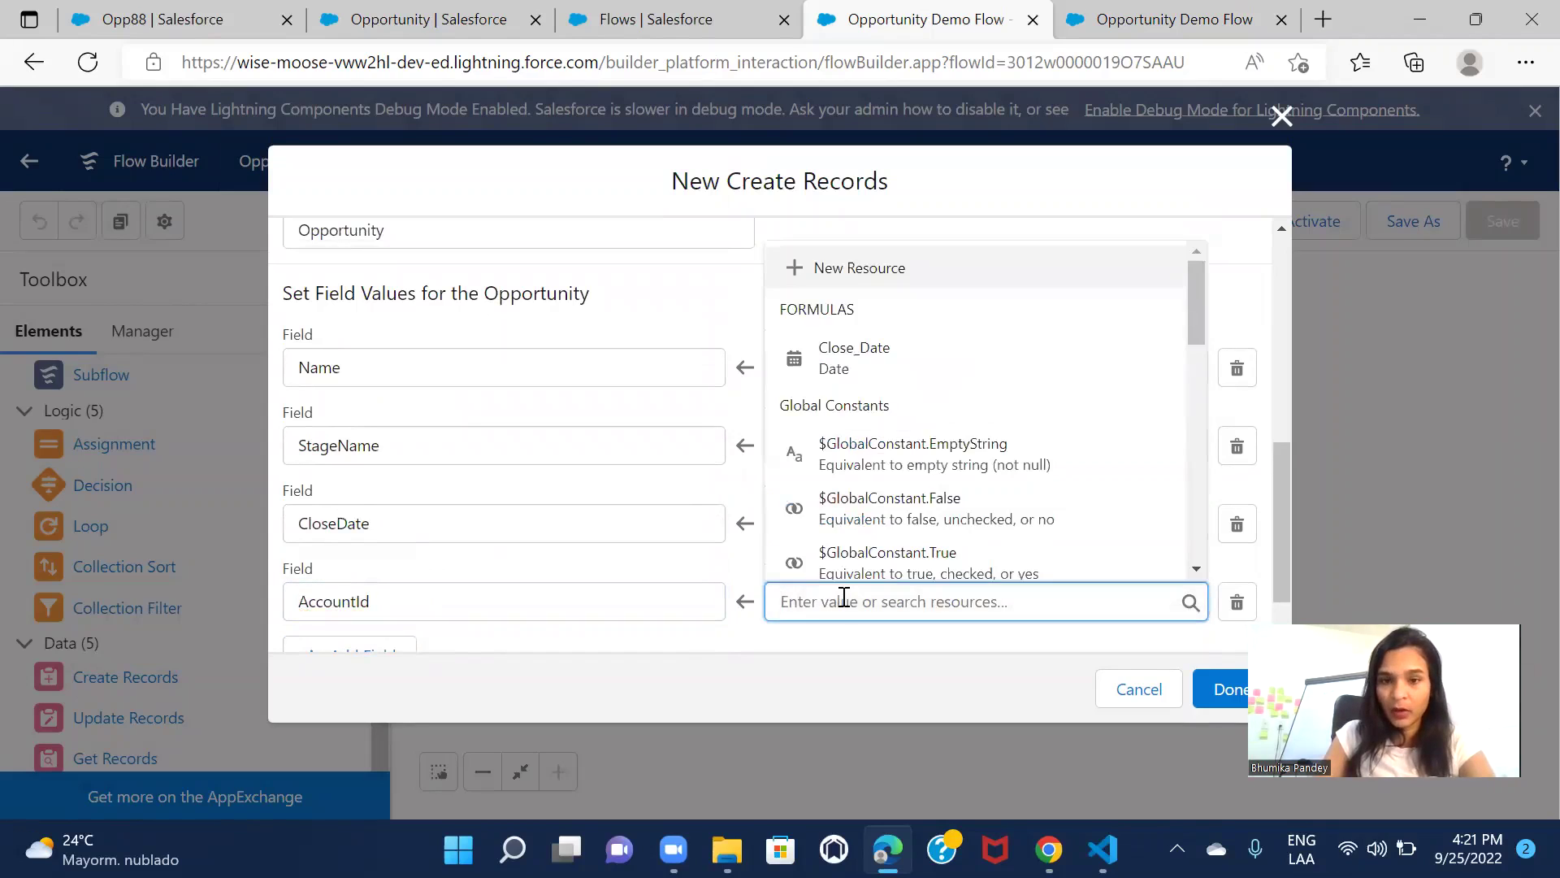
pyautogui.write('acc')
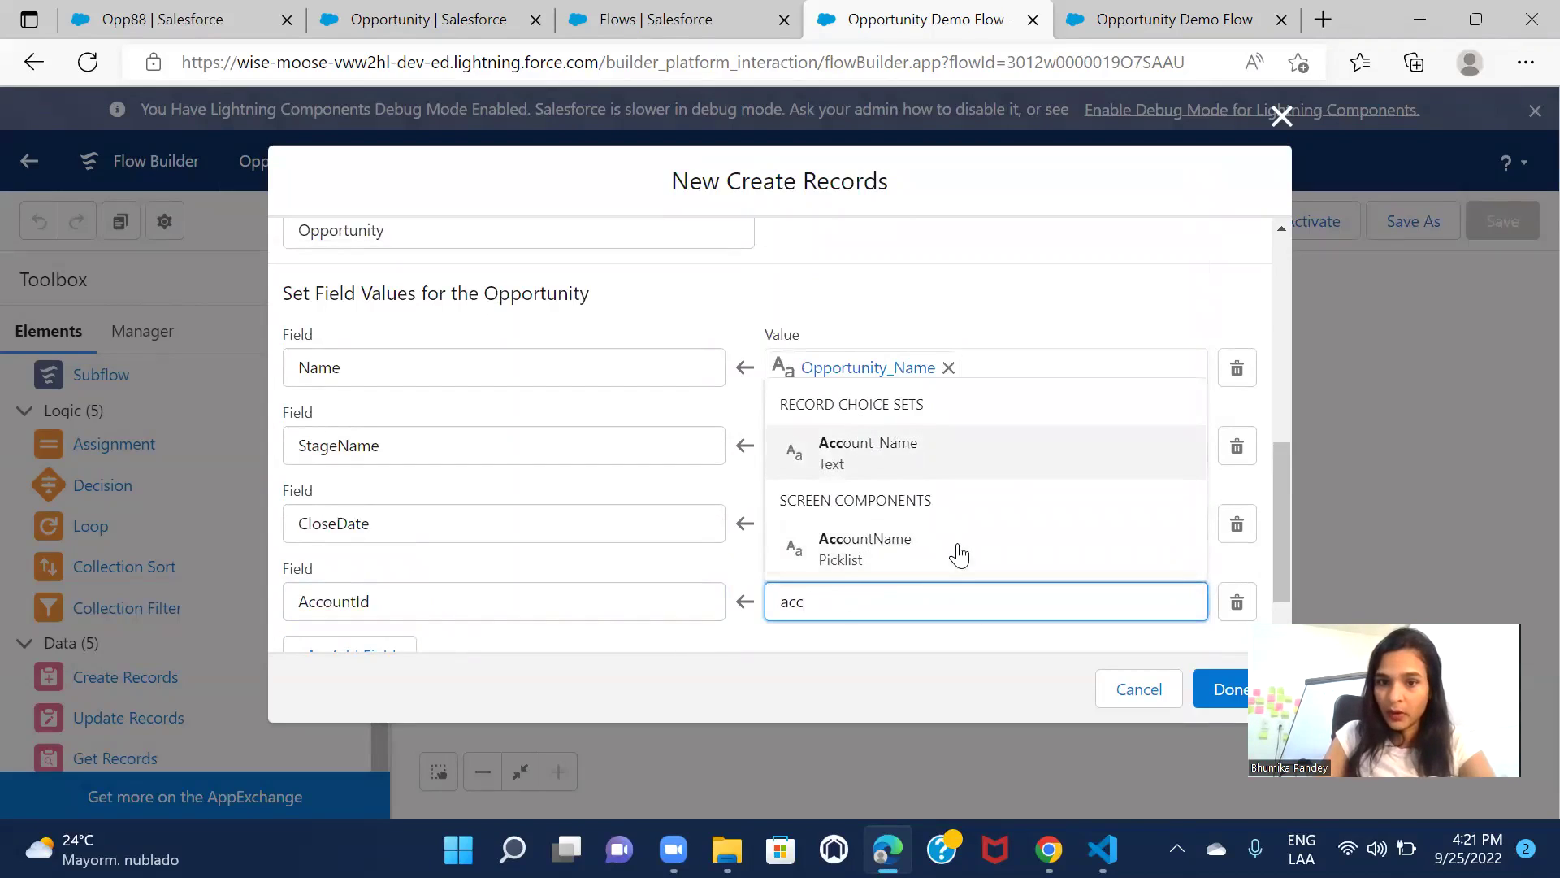
pyautogui.click(889, 553)
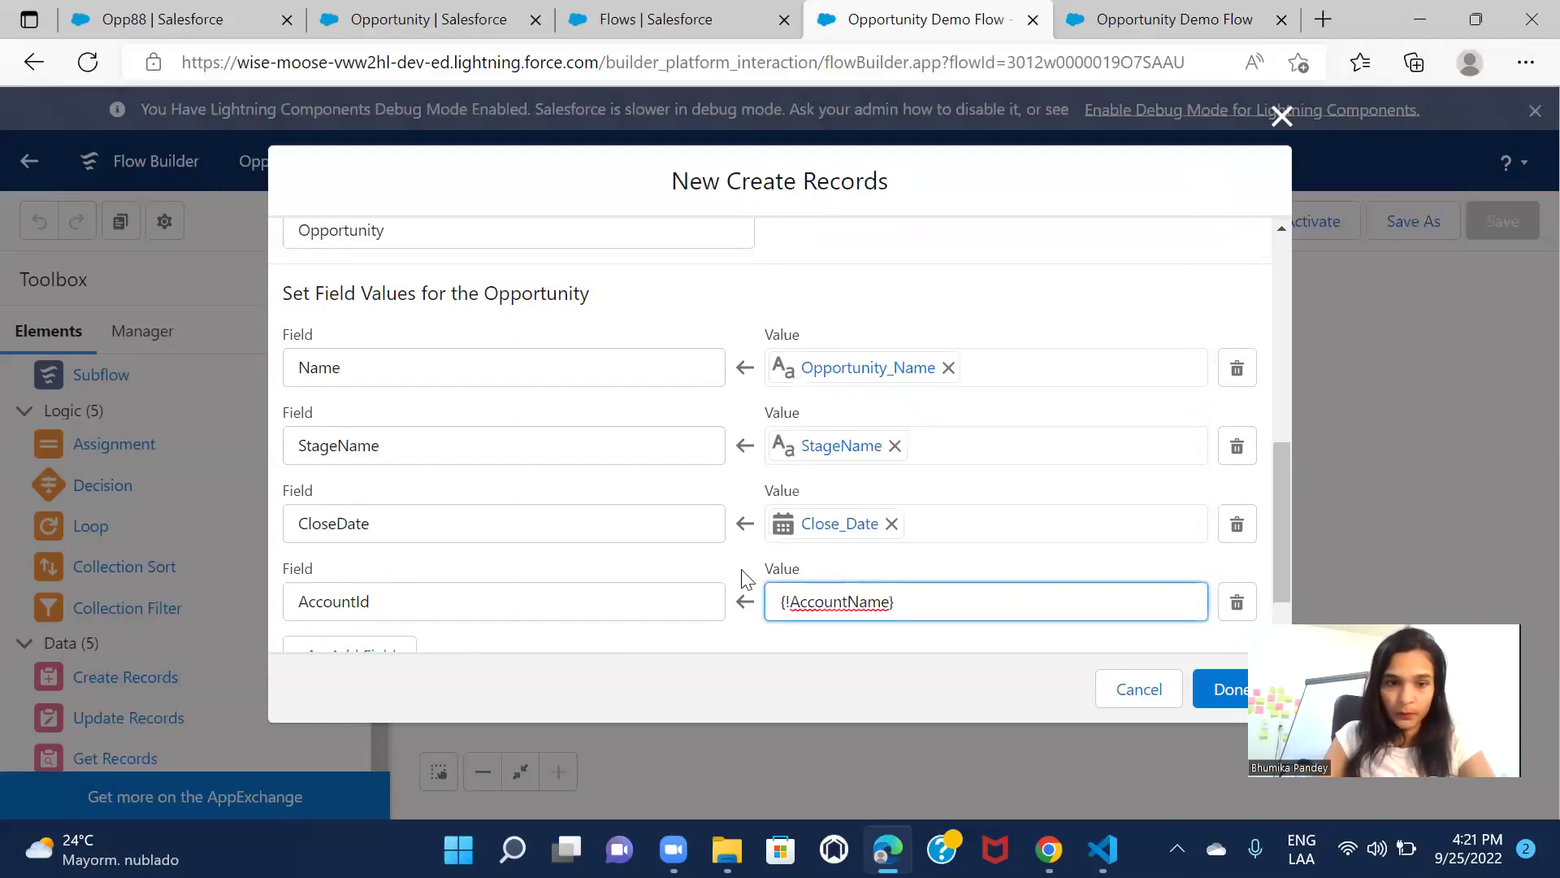
# Assign the Contract lookup's Record Id to an added ContractId field row, confirm the element and save the flow
pyautogui.scroll(-1, 746, 579)
pyautogui.click(390, 581)
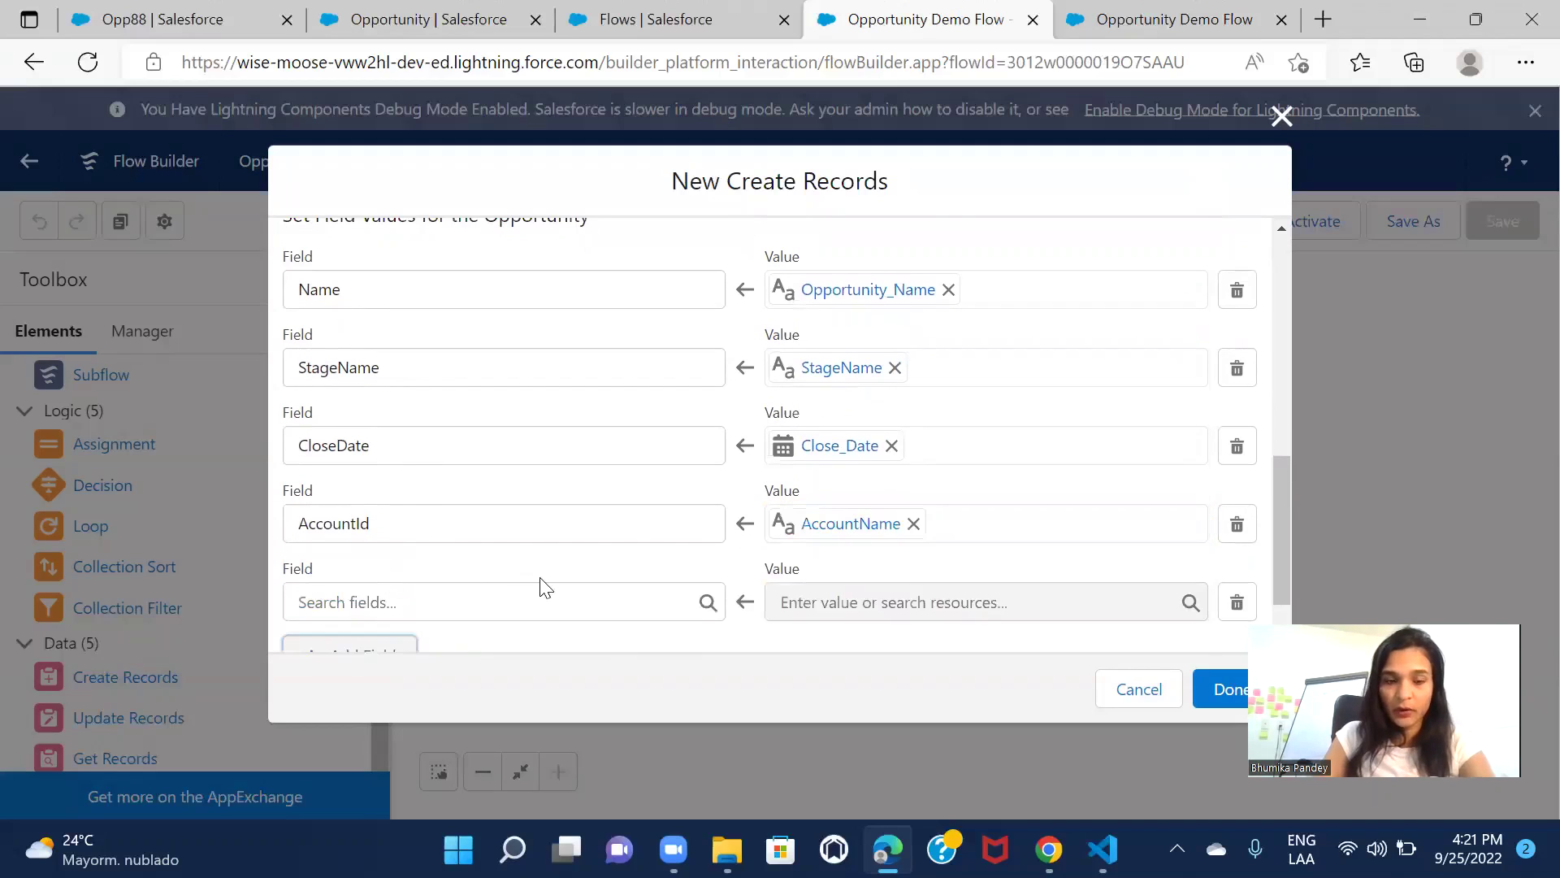
pyautogui.scroll(-1, 540, 585)
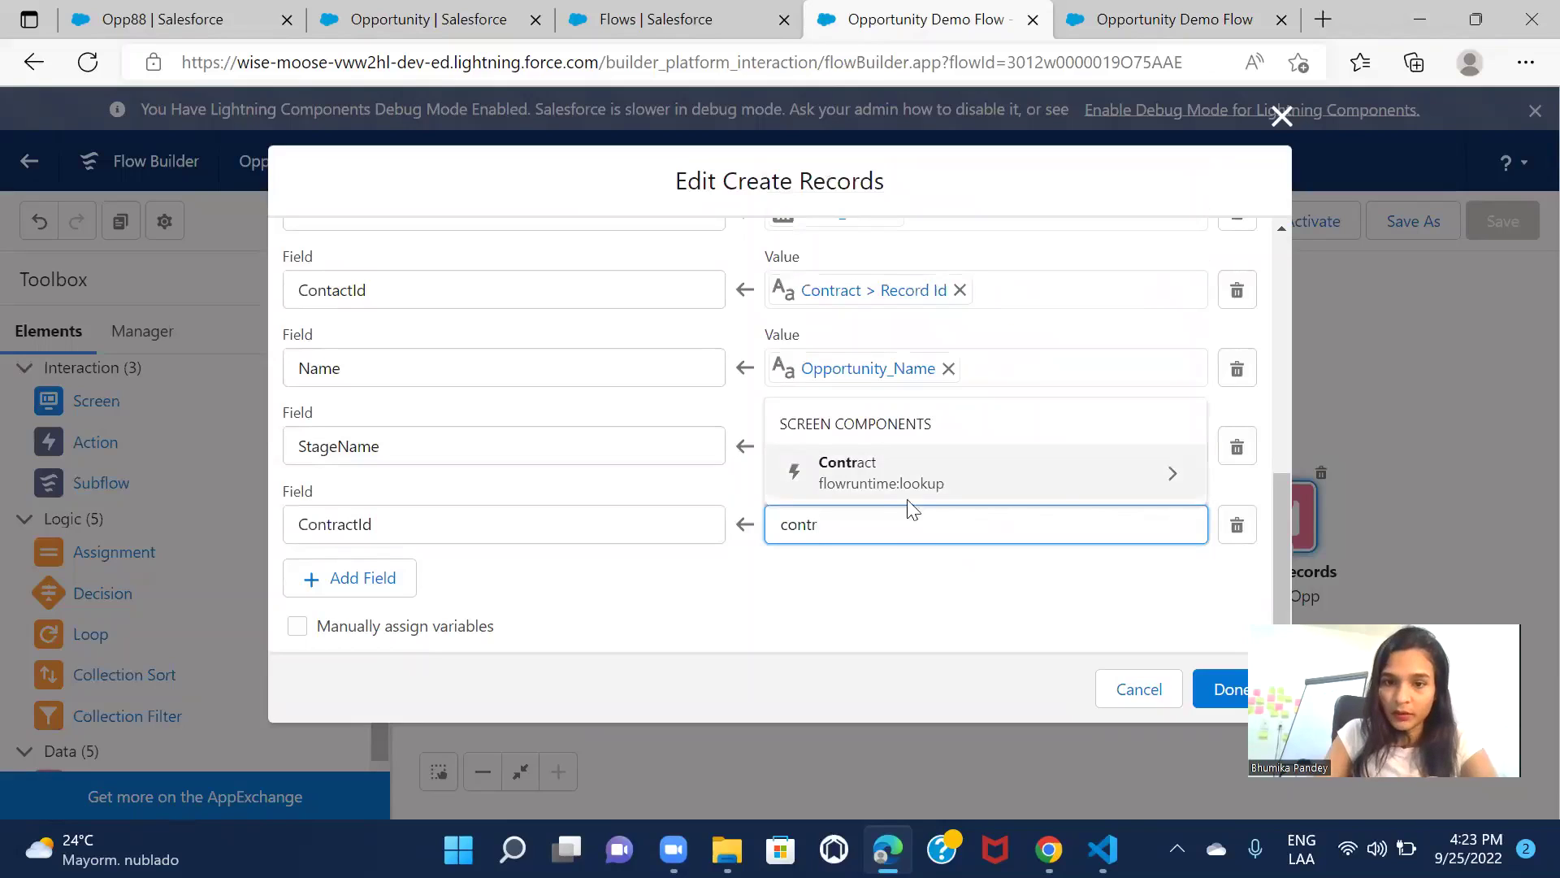
pyautogui.write('r')
pyautogui.click(892, 487)
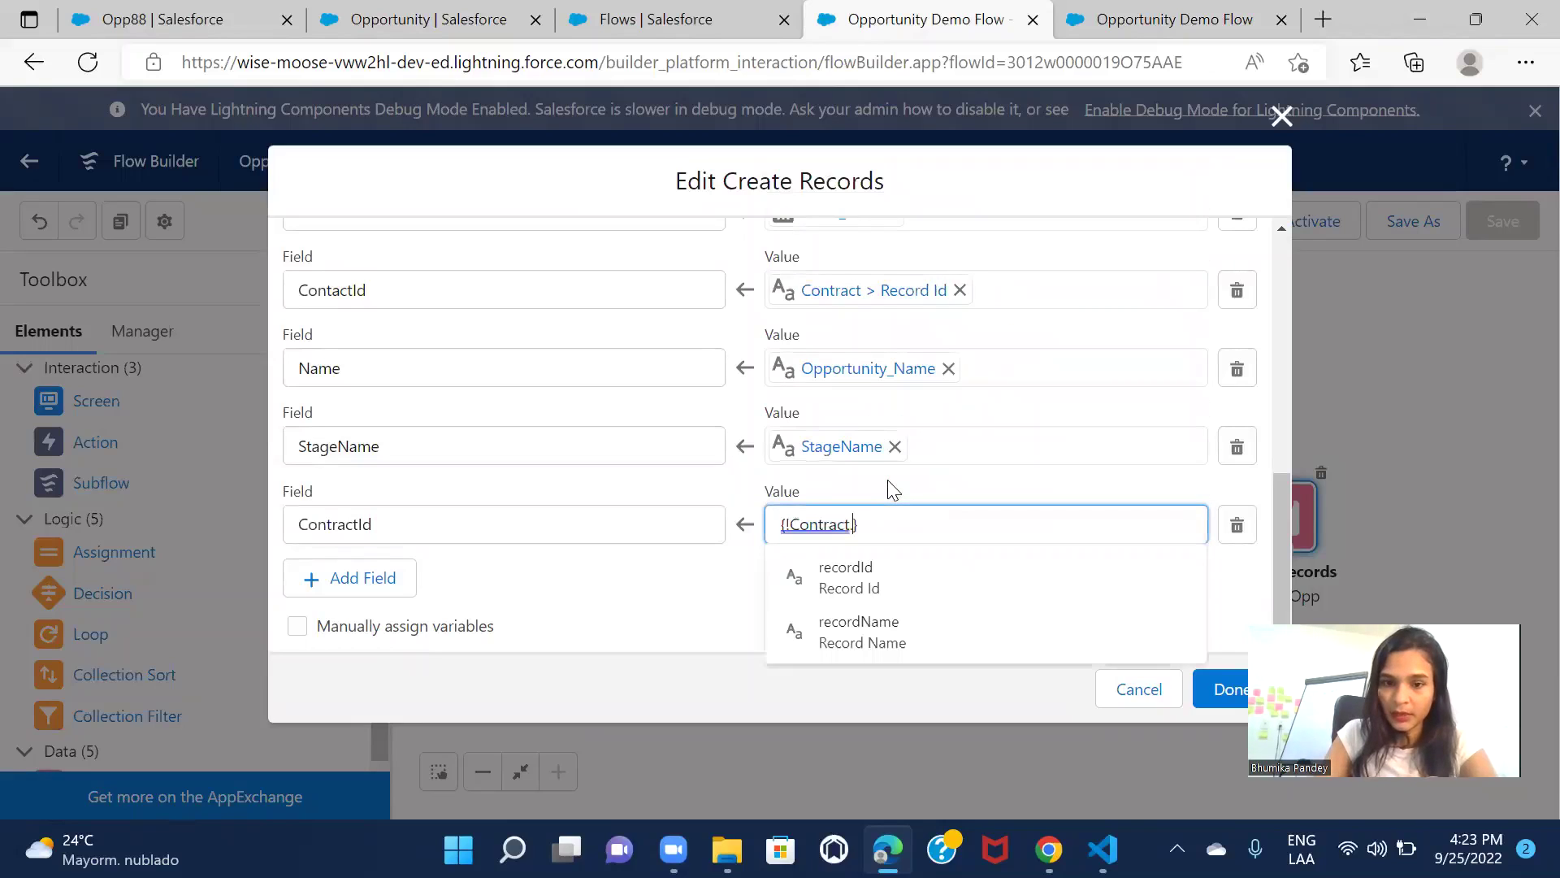
pyautogui.click(967, 589)
pyautogui.click(1219, 689)
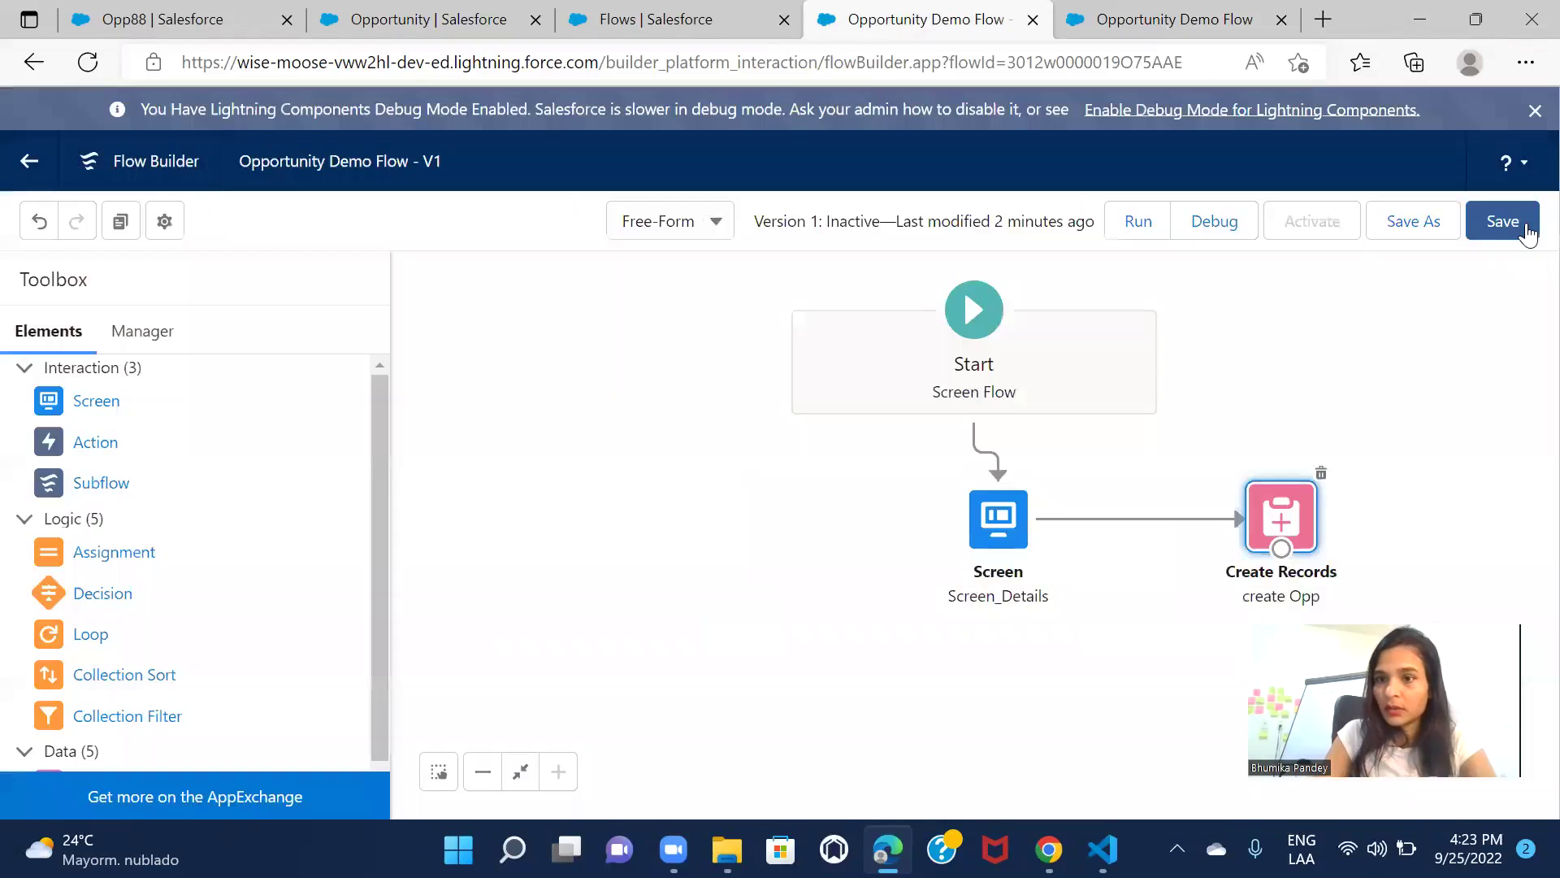
pyautogui.click(1519, 227)
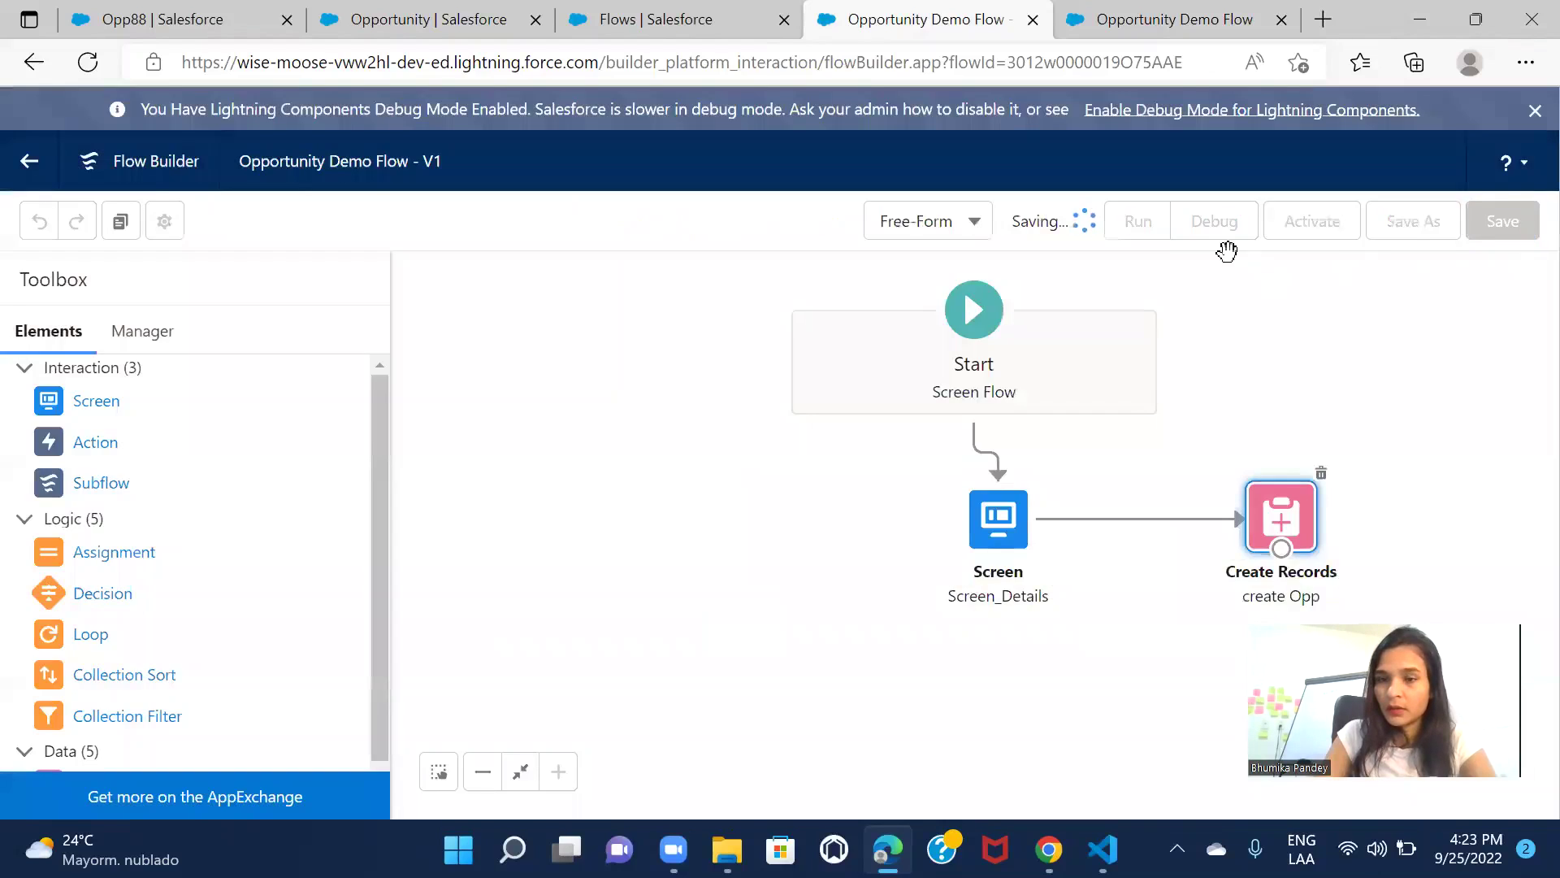
# Debug the flow, entering opportunity name Opp88, stage Prospecting and the Grand Hotels & Resorts Ltd account
pyautogui.click(1205, 226)
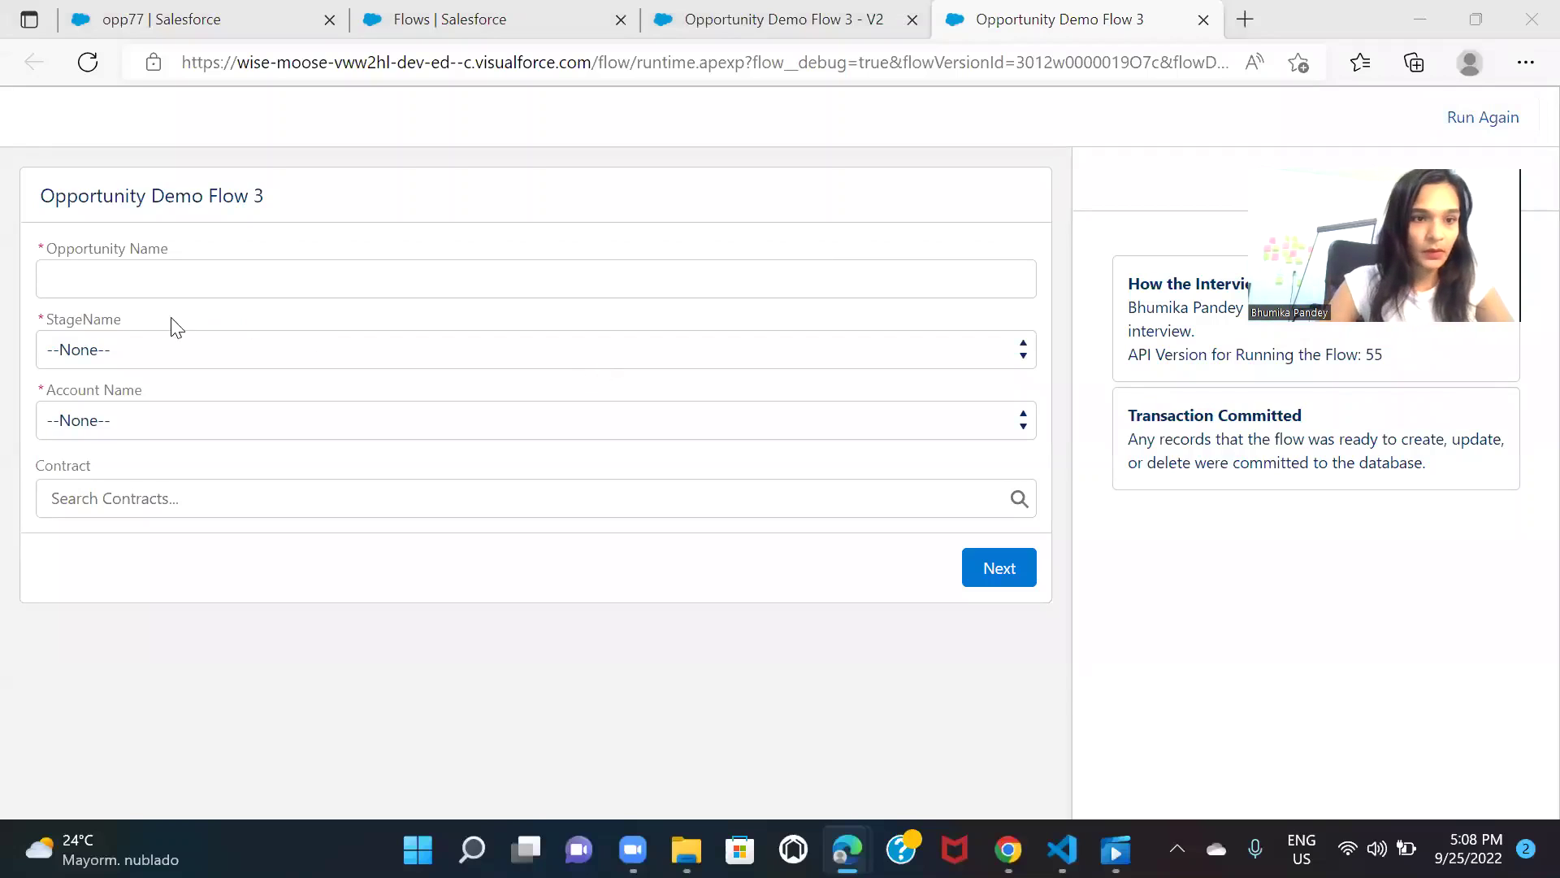
pyautogui.click(130, 276)
pyautogui.write('Opp88')
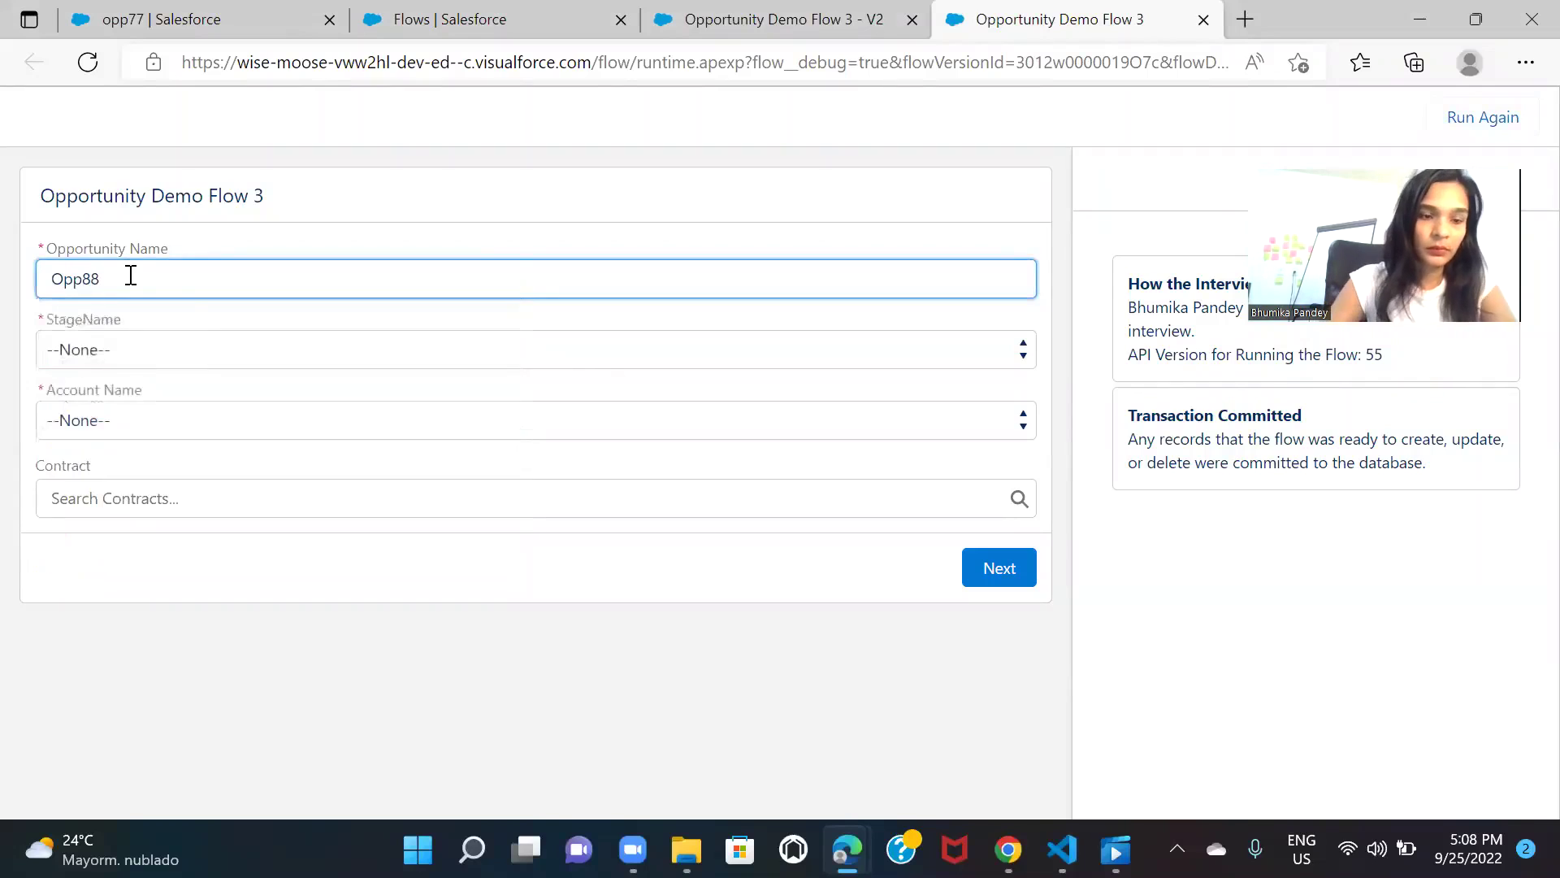
pyautogui.click(209, 351)
pyautogui.click(200, 408)
pyautogui.click(135, 422)
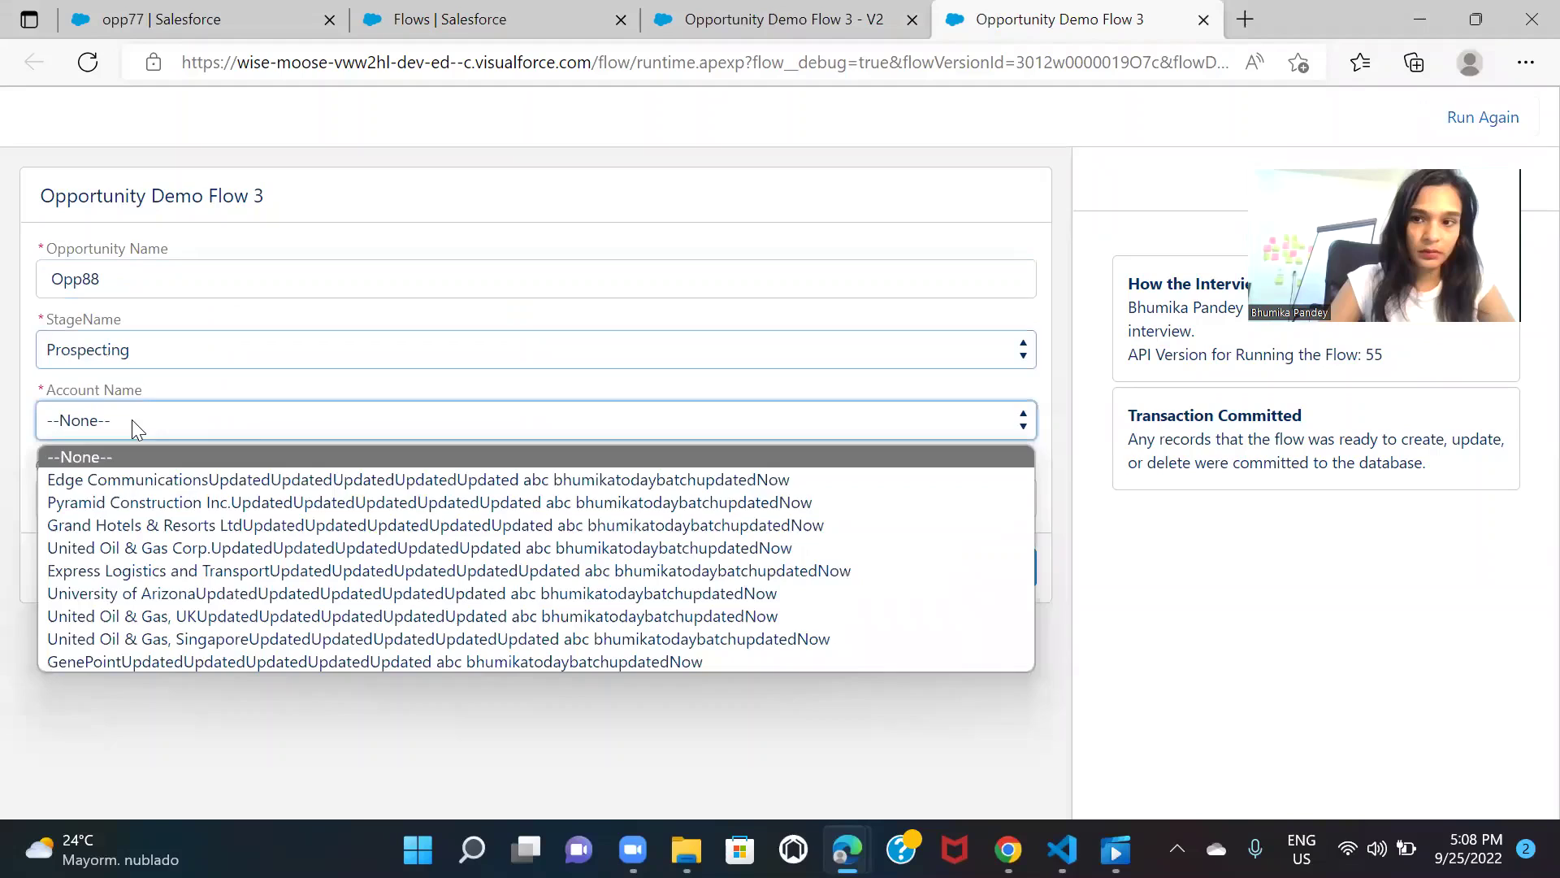
pyautogui.click(527, 525)
# Choose a contract in the Contract lookup and advance the debug run to its end
pyautogui.click(362, 497)
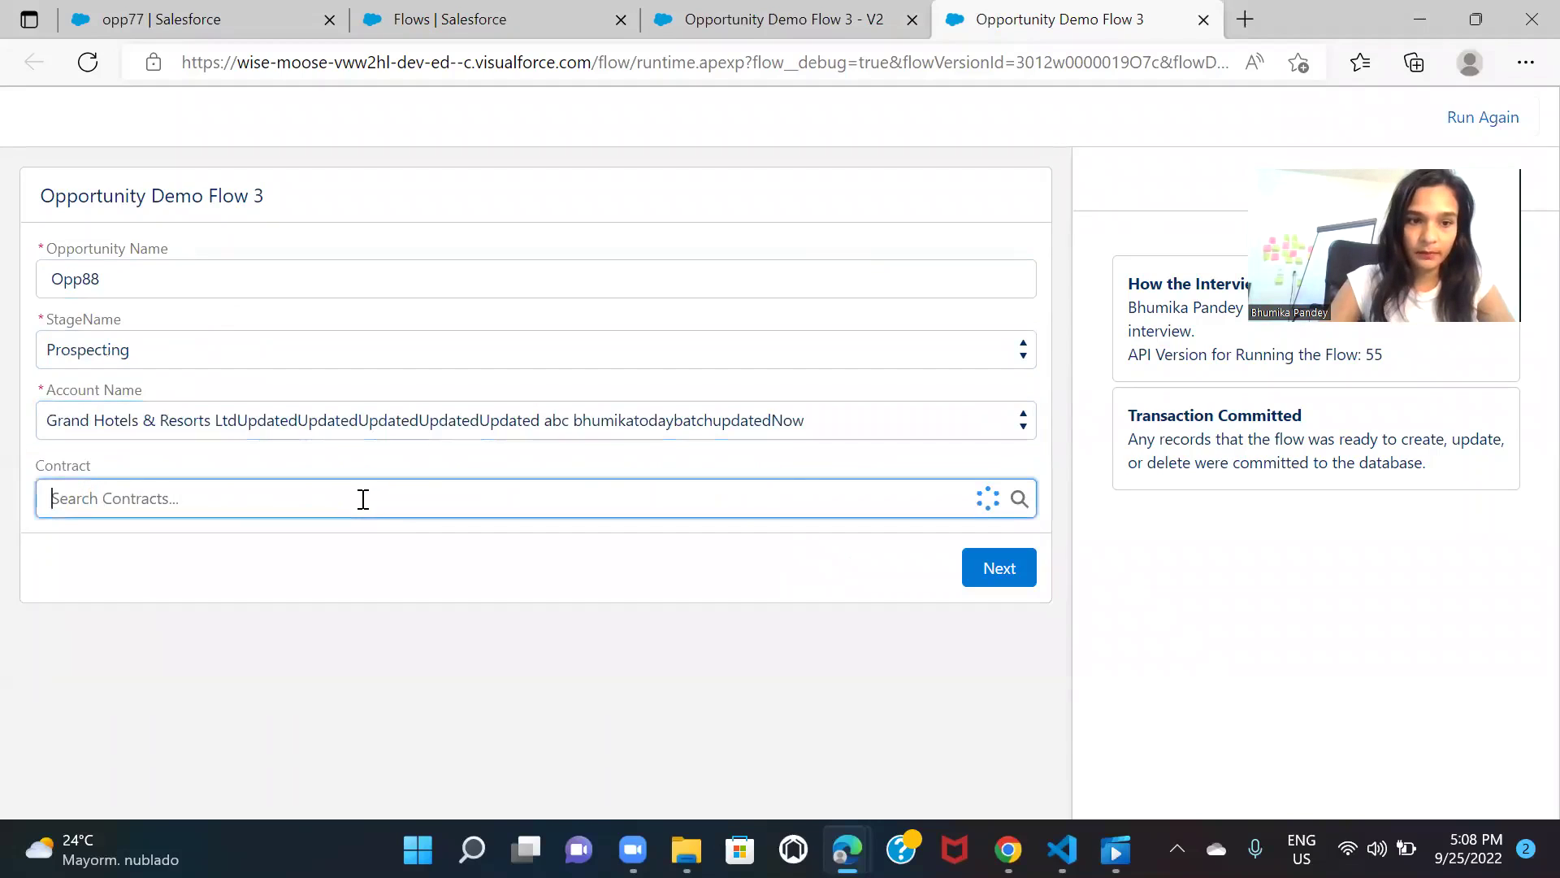
pyautogui.click(214, 634)
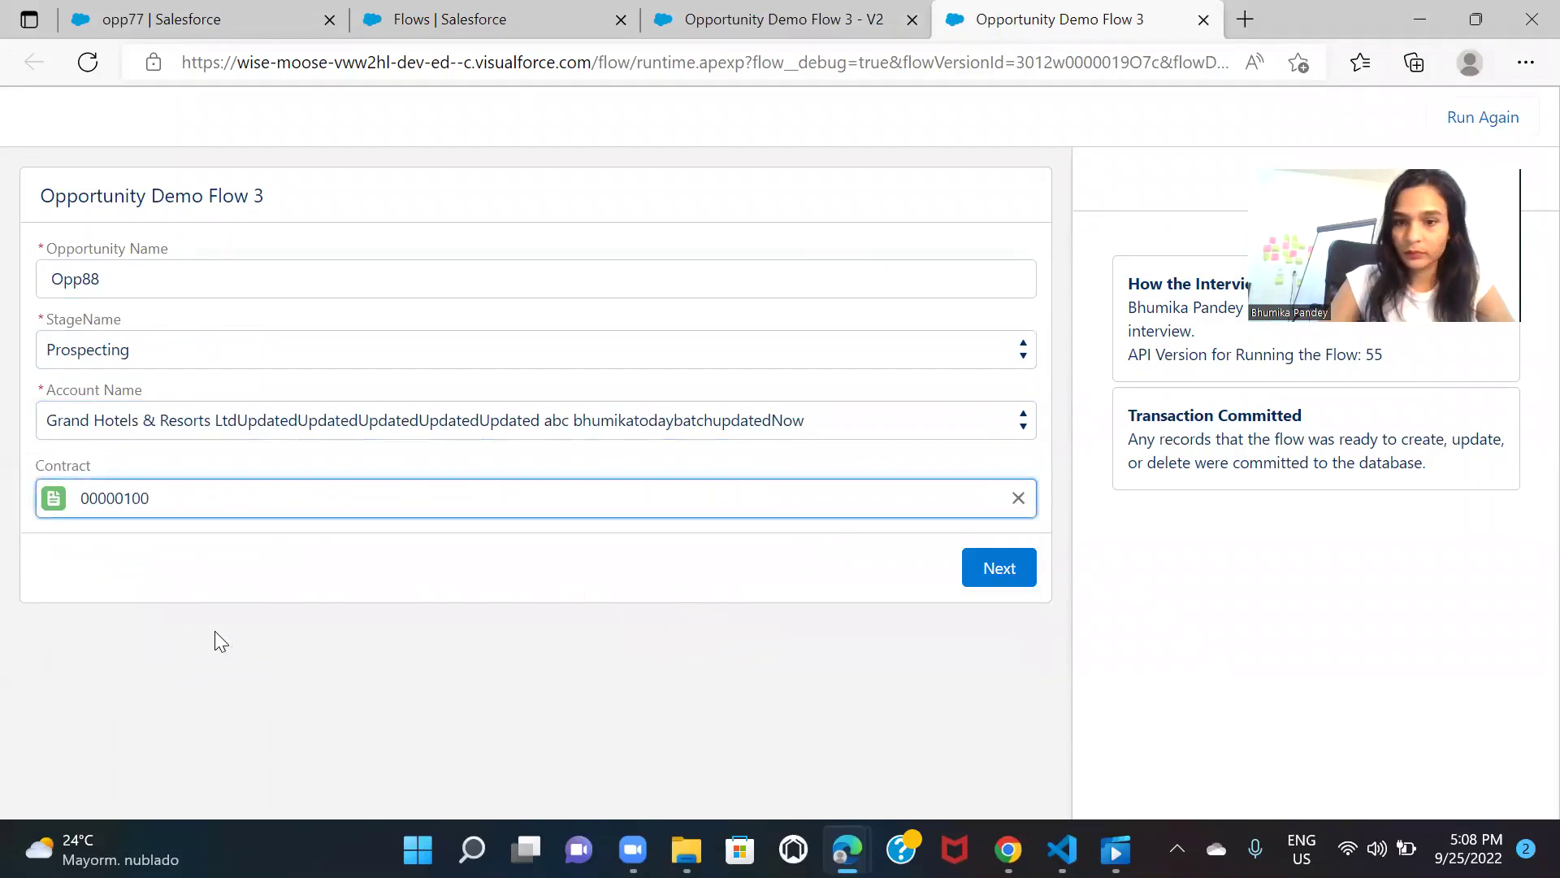
pyautogui.click(981, 568)
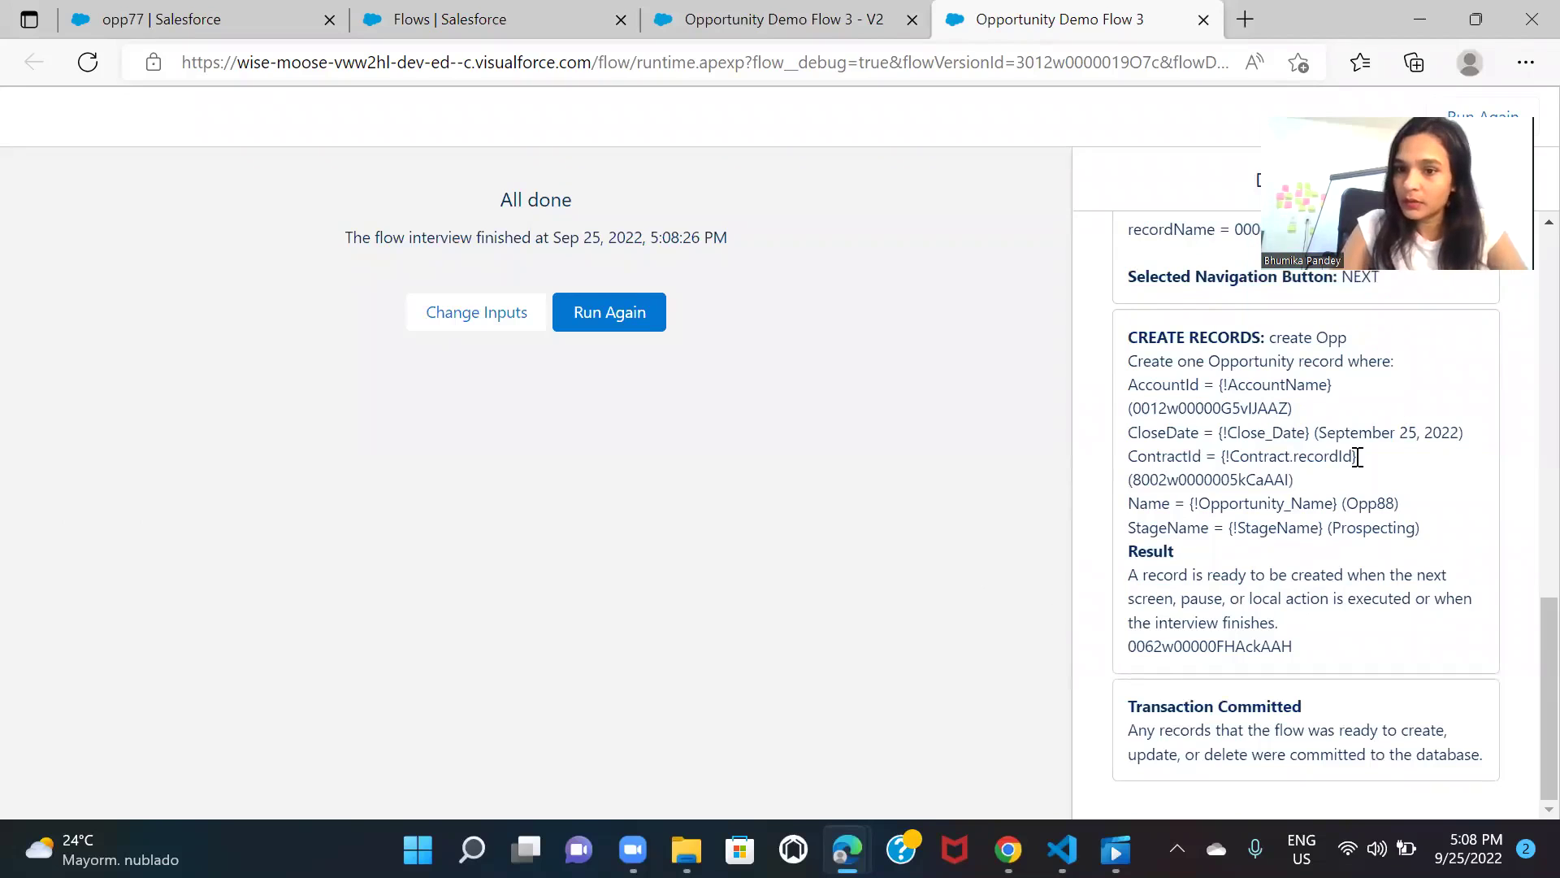
# Copy the created opportunity's record ID from the debug details and open that record by replacing the ID in the opp77 record's URL
pyautogui.scroll(10, 1357, 458)
pyautogui.scroll(-10, 1357, 461)
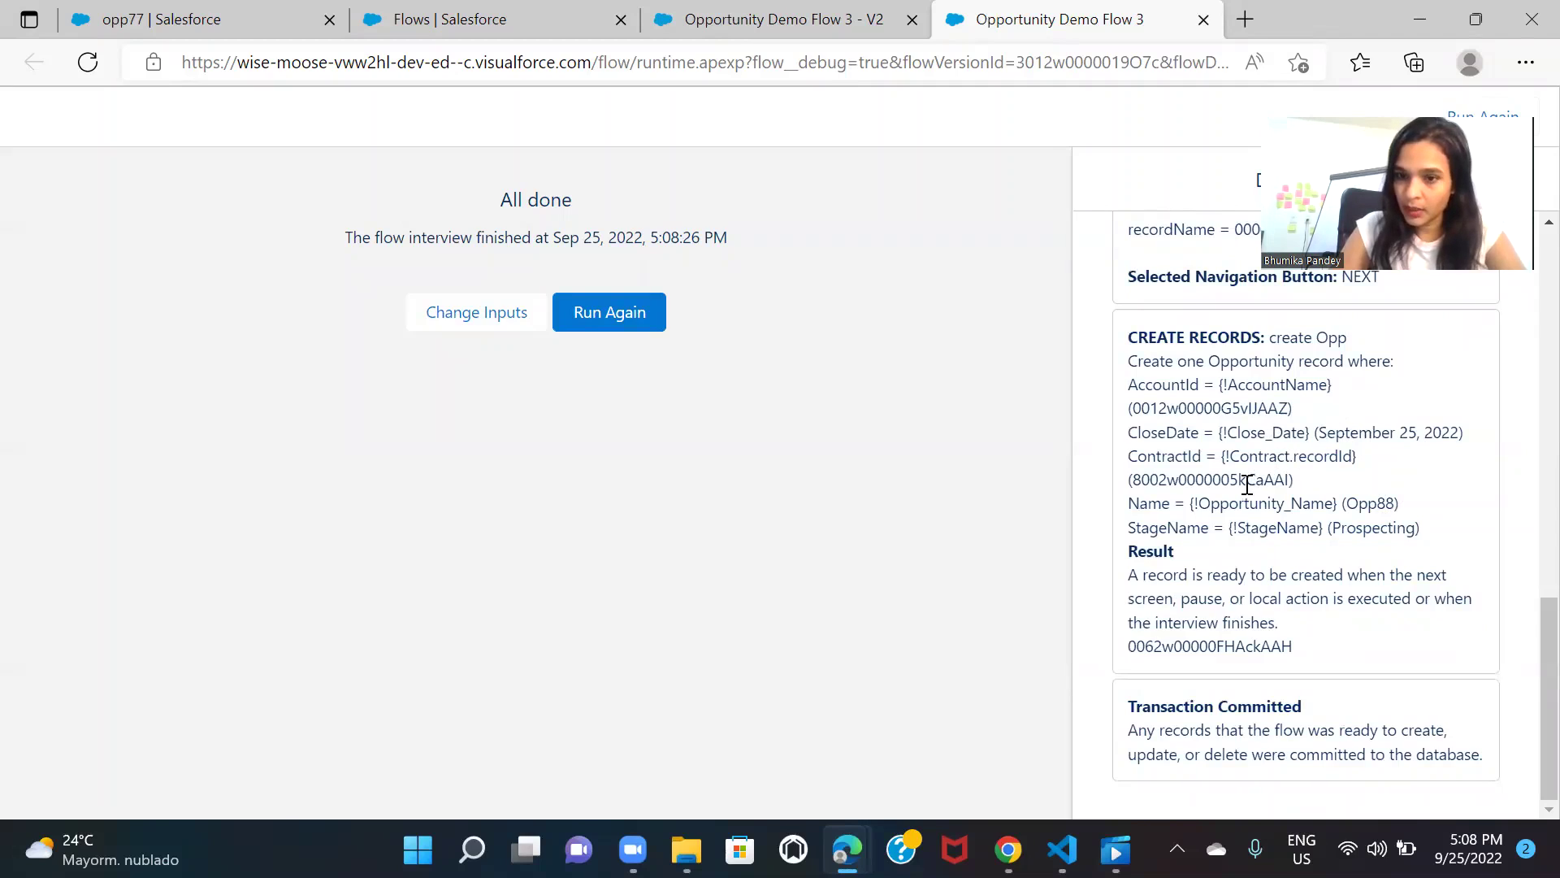
pyautogui.doubleClick(1172, 647)
pyautogui.hotkey('ctrl', 'c')
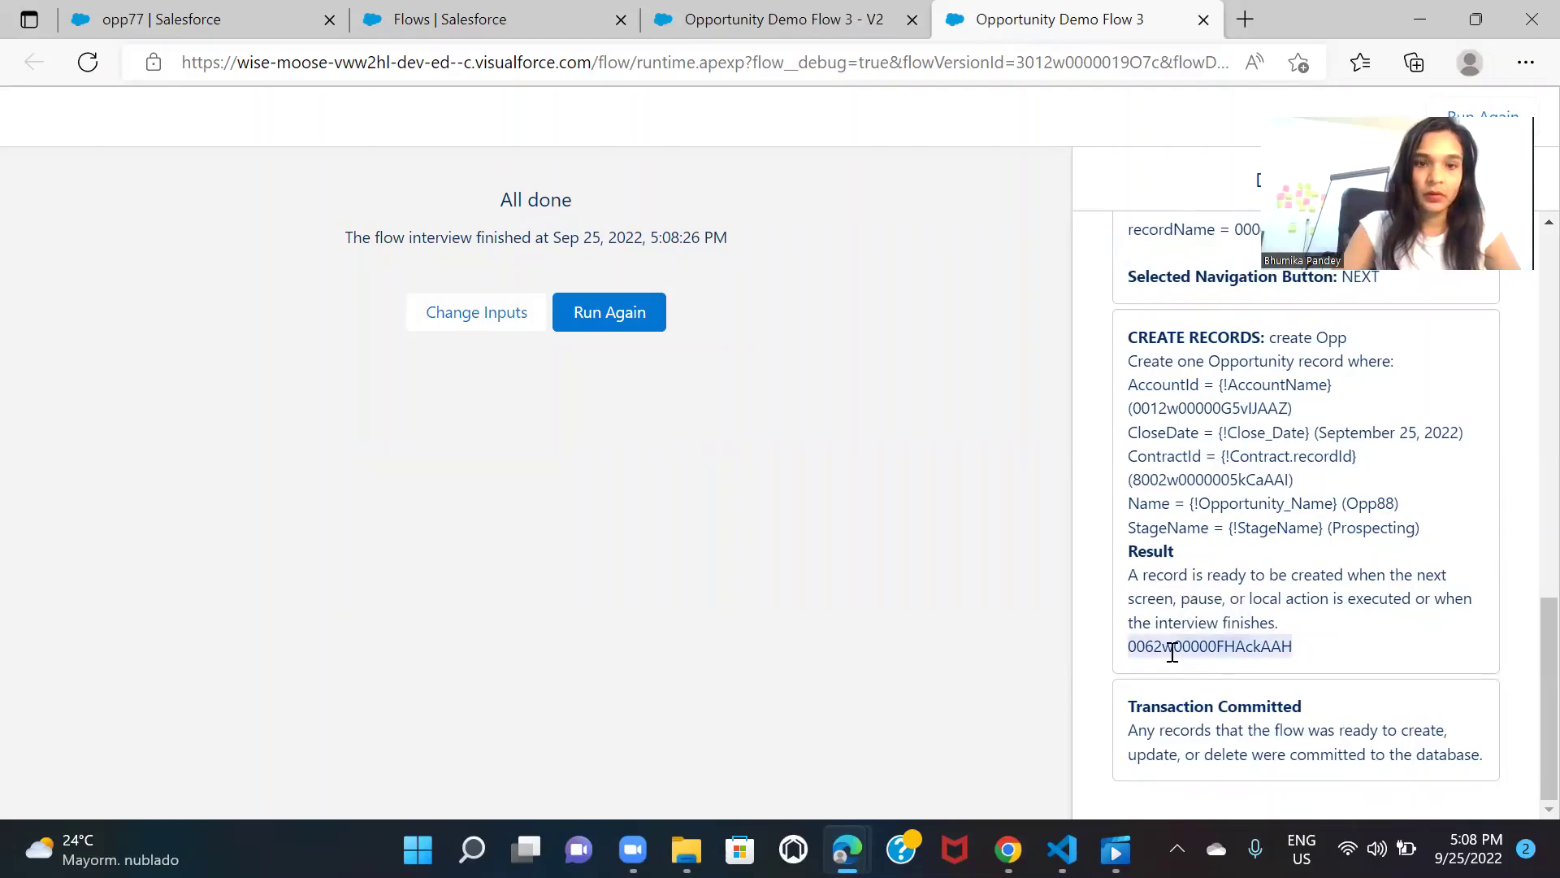
pyautogui.click(237, 20)
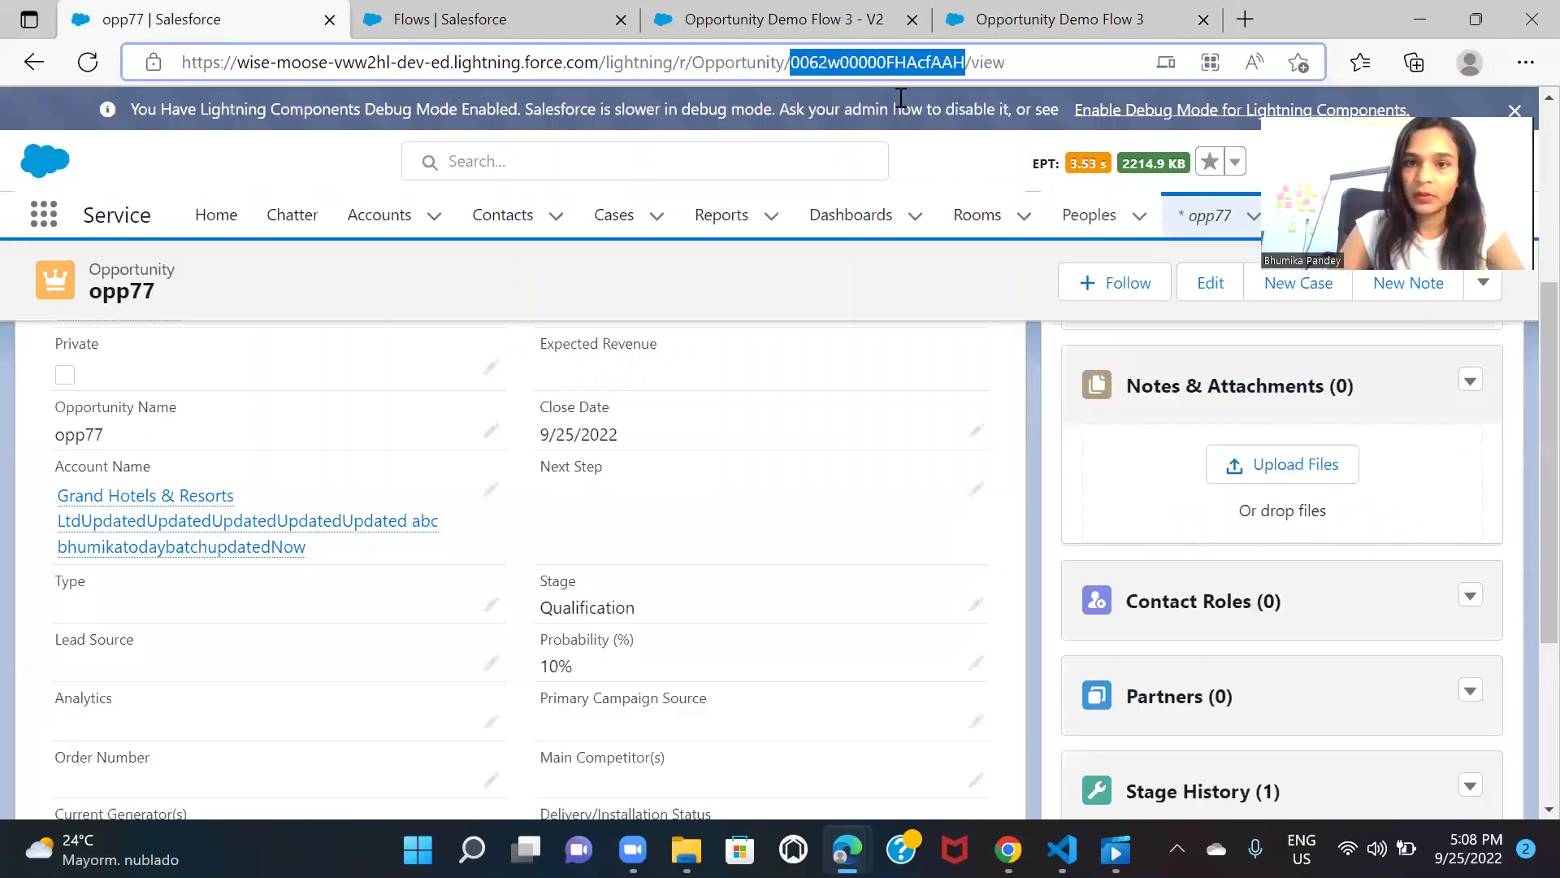
pyautogui.hotkey('ctrl', 'v')
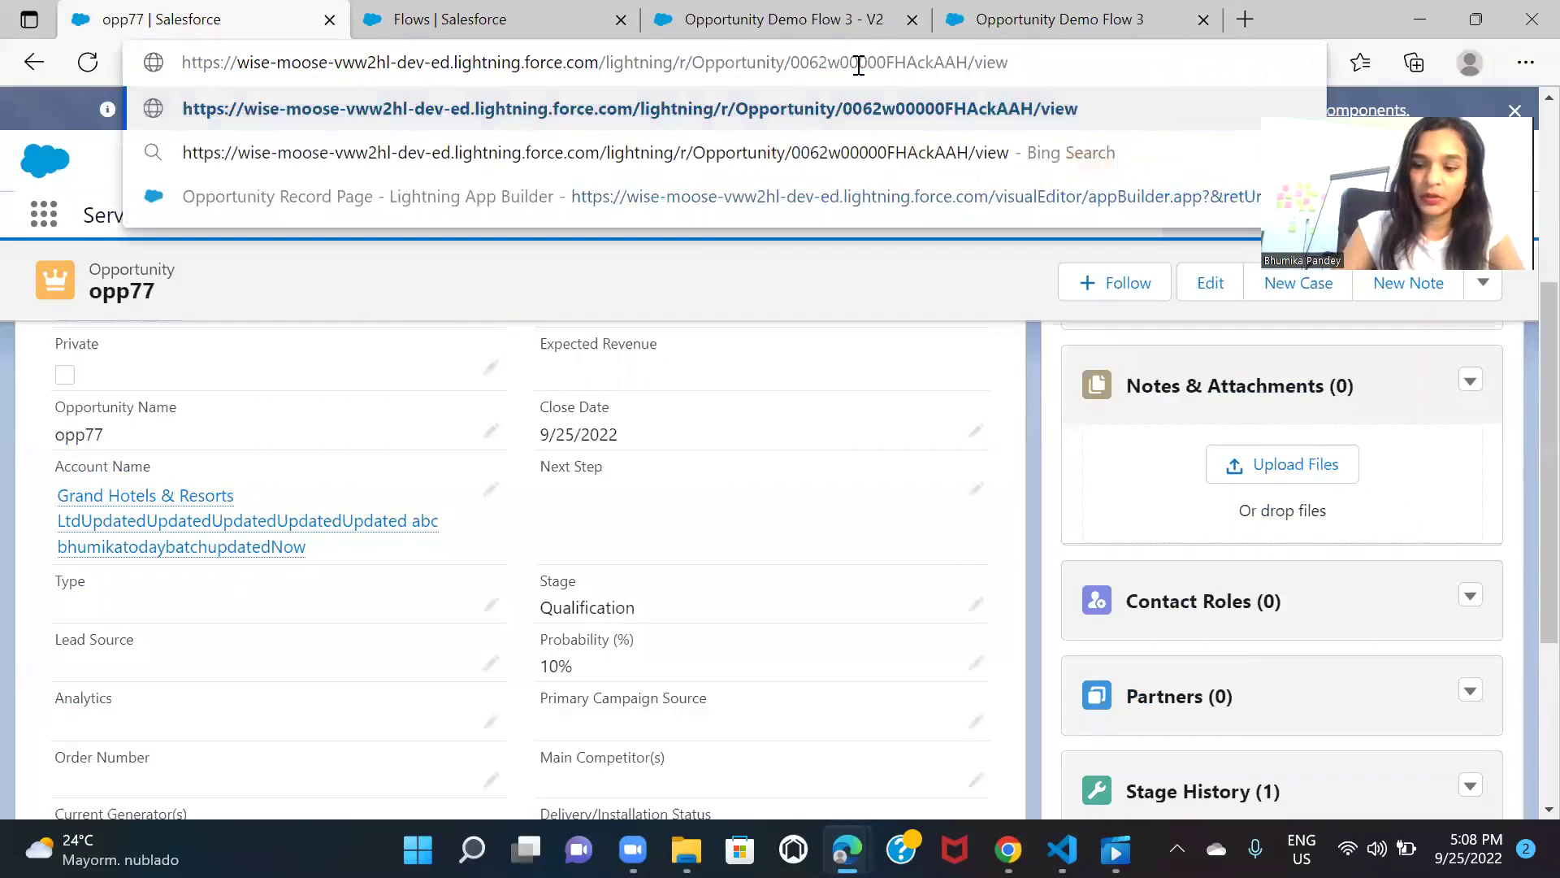
pyautogui.press('Return')
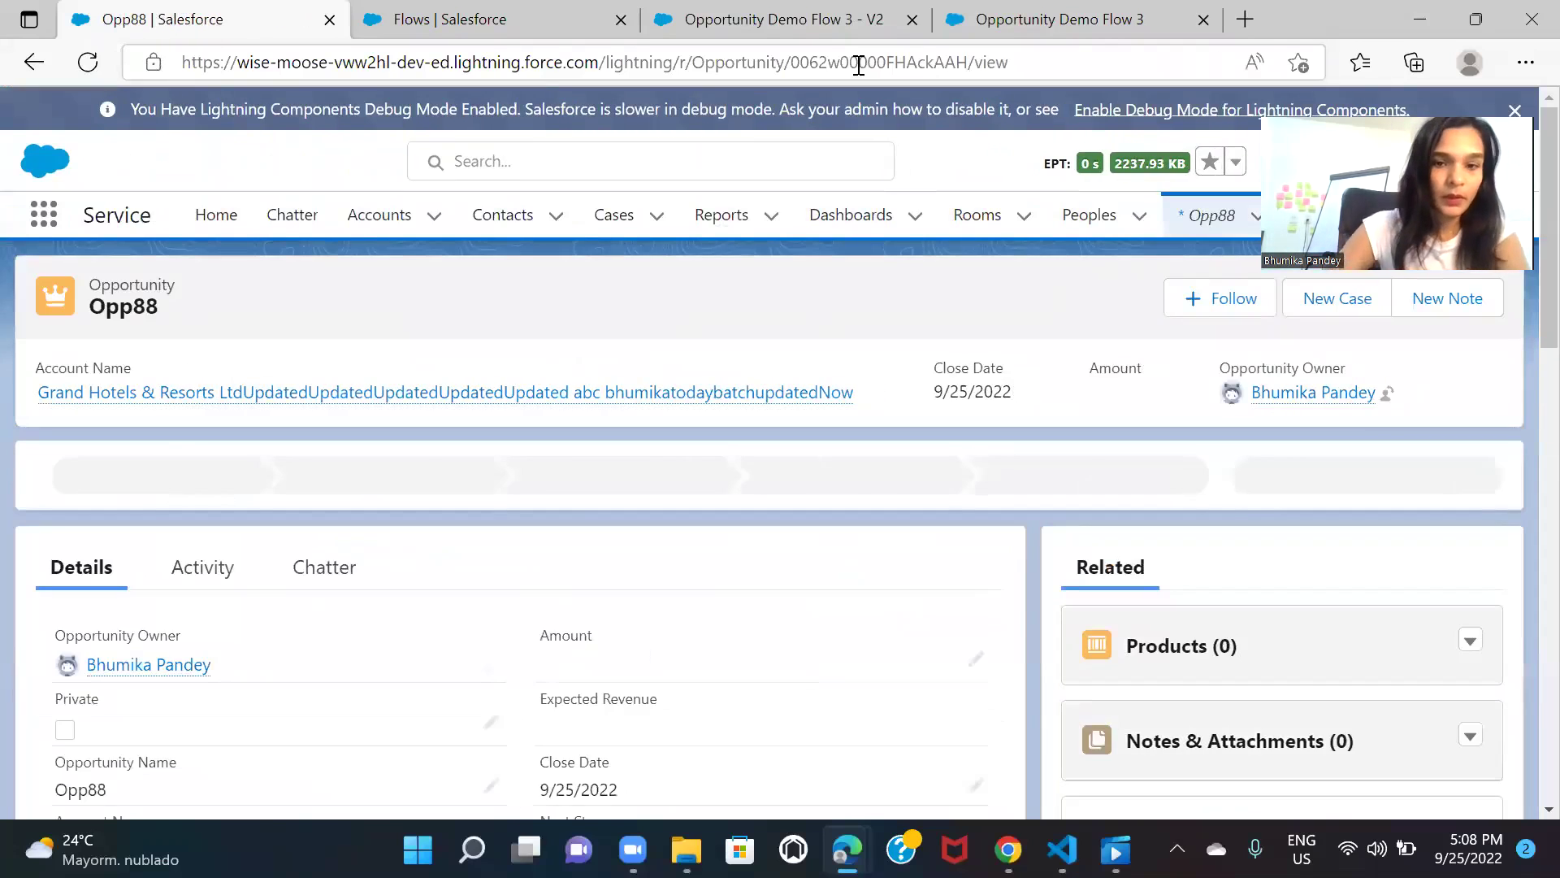
# Check the account, close date, stage and contract fields in the Opp88 opportunity's details
pyautogui.scroll(-3, 717, 295)
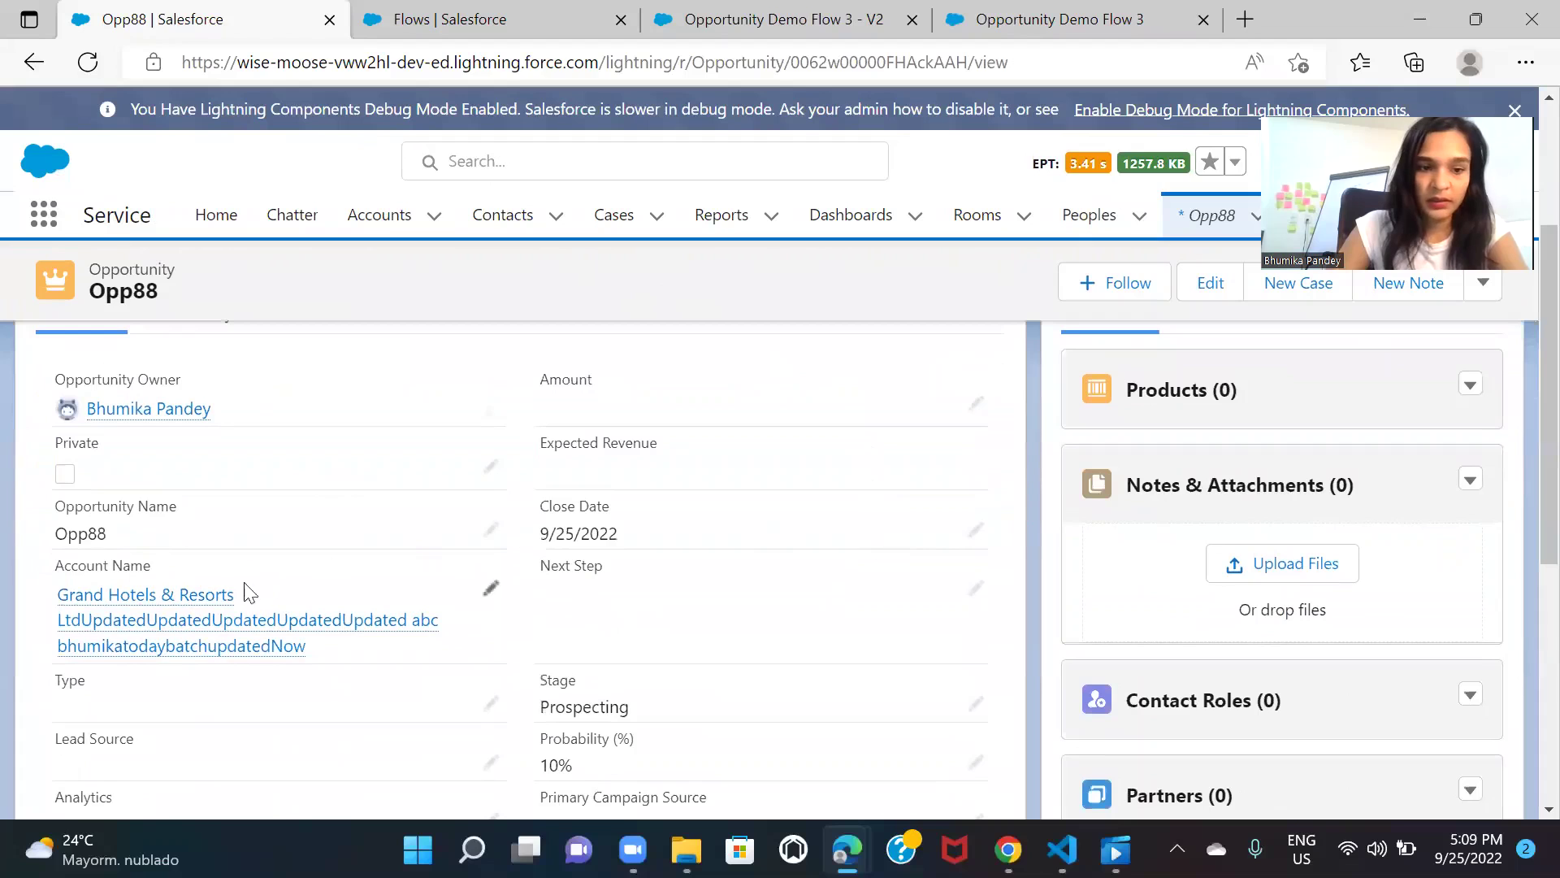
pyautogui.moveTo(181, 620)
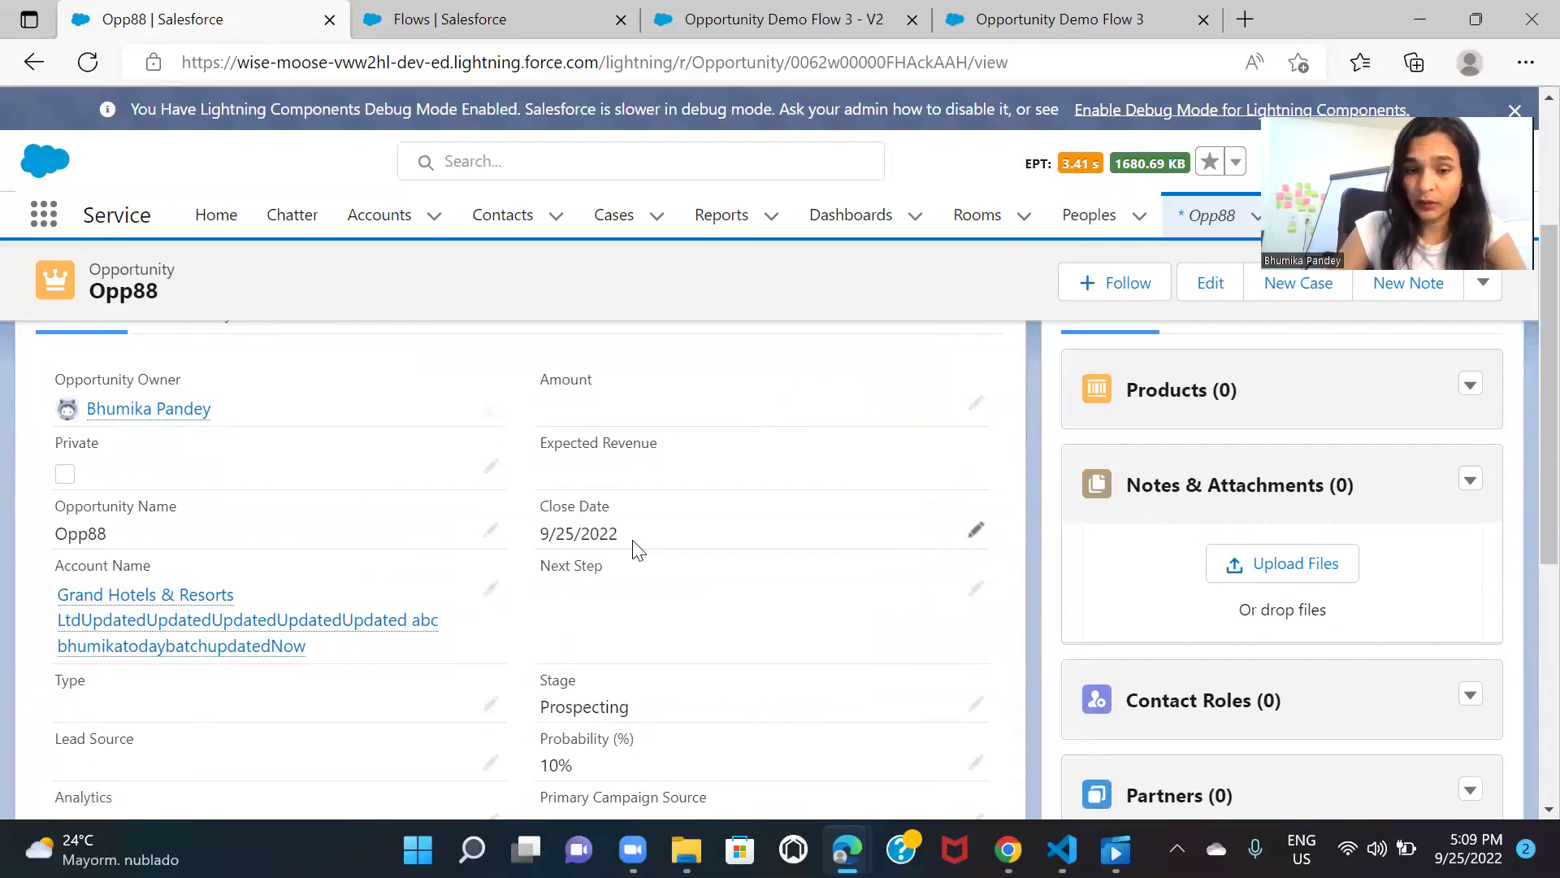
pyautogui.scroll(-2, 638, 550)
pyautogui.scroll(-1, 707, 630)
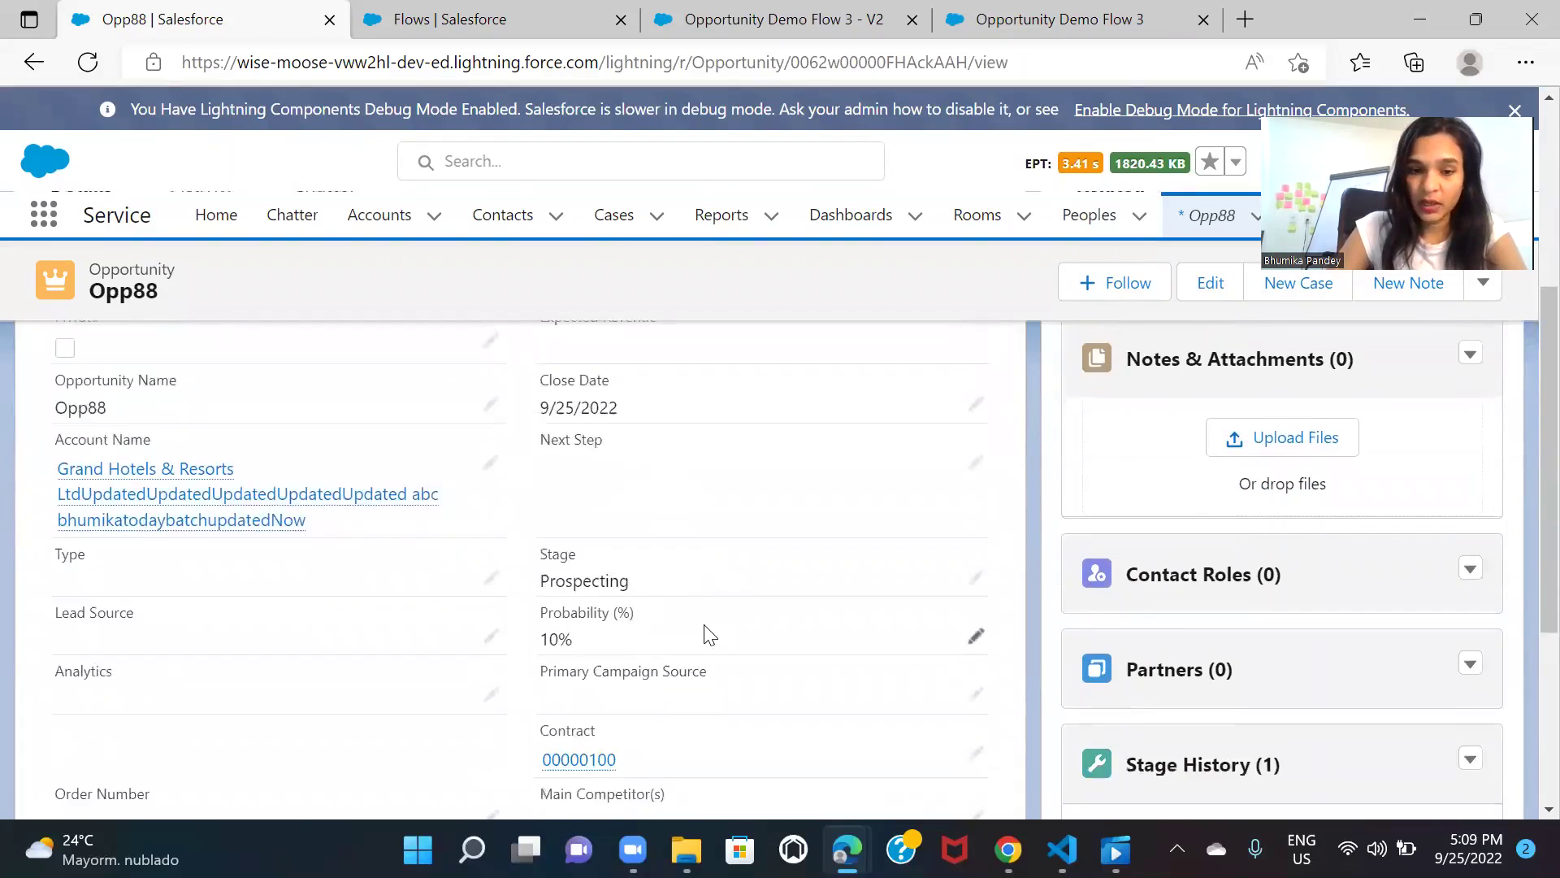
pyautogui.scroll(-3, 707, 634)
pyautogui.moveTo(578, 559)
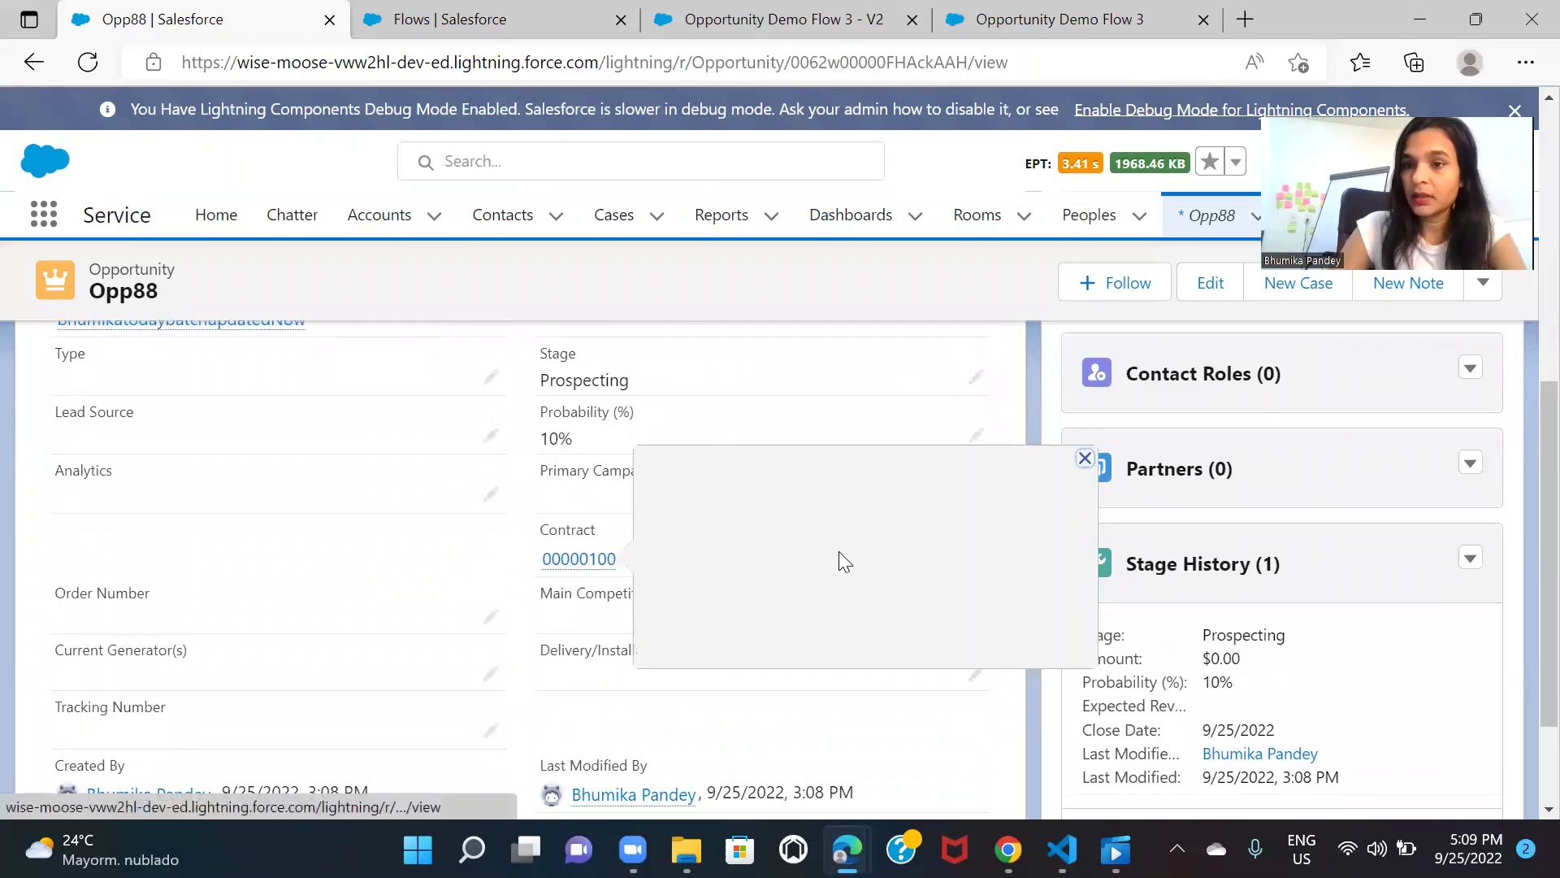